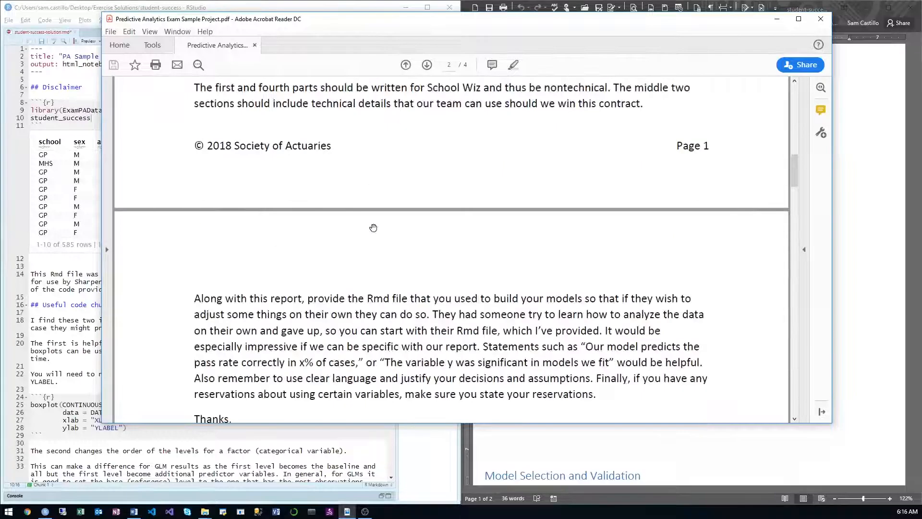
# Step: Read the dataset memo in the project PDF, covering the predictor variables, the grade variables and the unresolved modelling questions
pyautogui.scroll(-3, 374, 227)
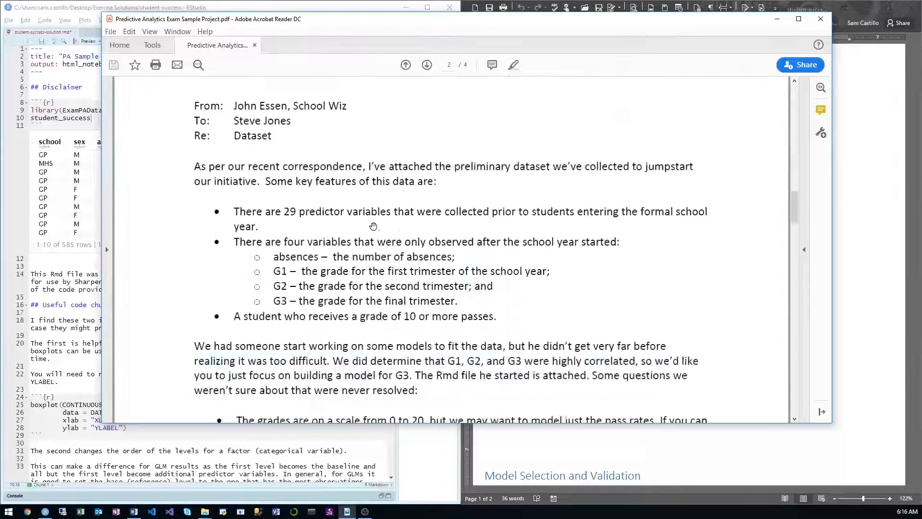
pyautogui.scroll(-6, 374, 224)
pyautogui.scroll(-5, 373, 221)
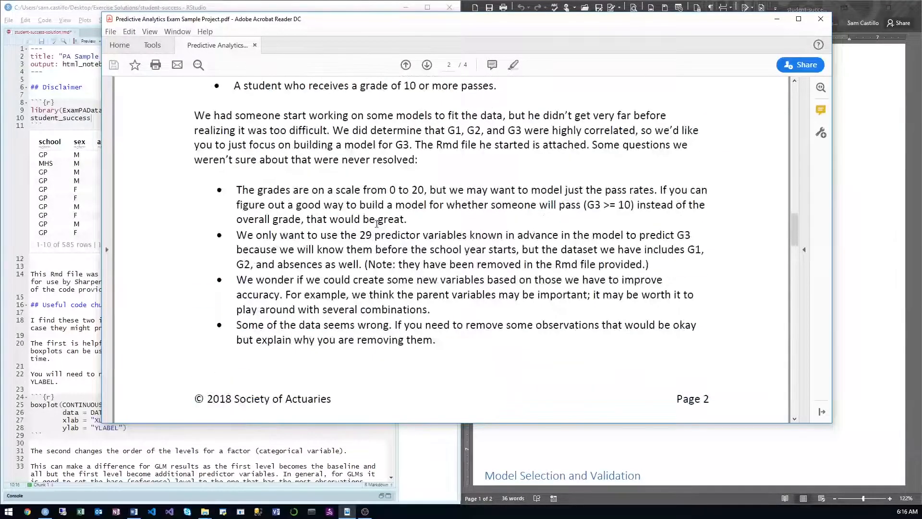
pyautogui.moveTo(796, 243); pyautogui.dragTo(767, 188)
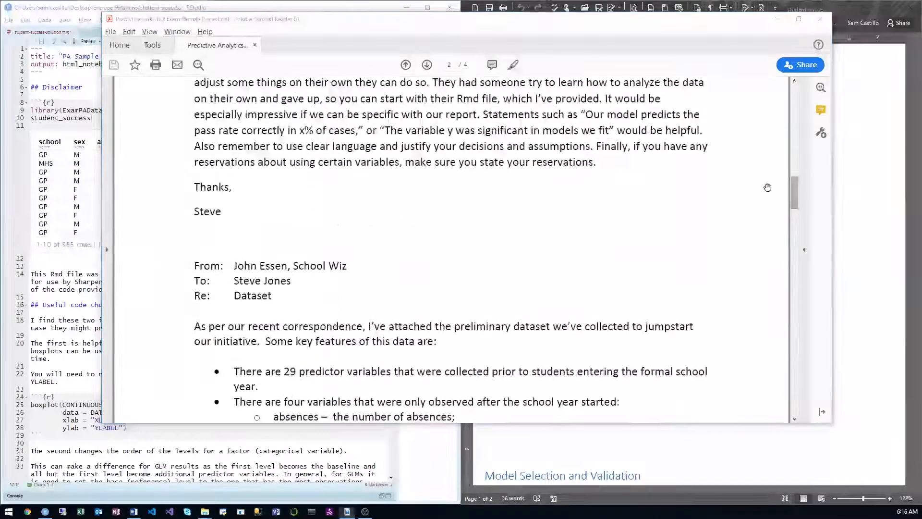
# Step: Switch to RStudio and examine the student-success notebook's data preview, the boxplot and relevel template chunks, and the Read in data section
pyautogui.hotkey('alt', 'Tab')
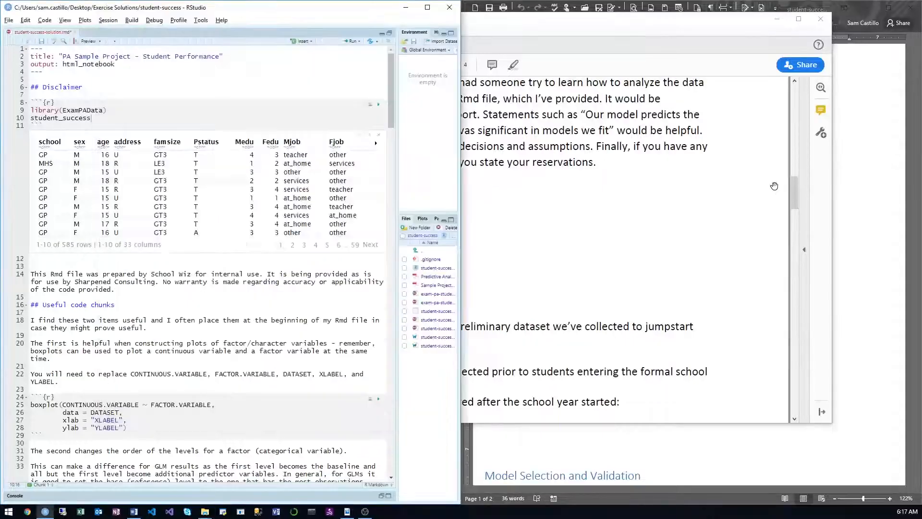
pyautogui.moveTo(255, 117); pyautogui.dragTo(257, 115)
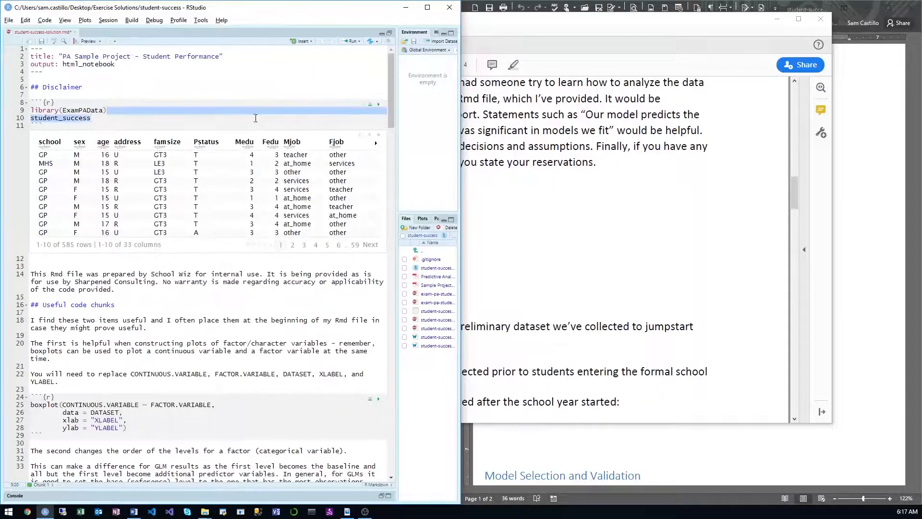
pyautogui.click(289, 125)
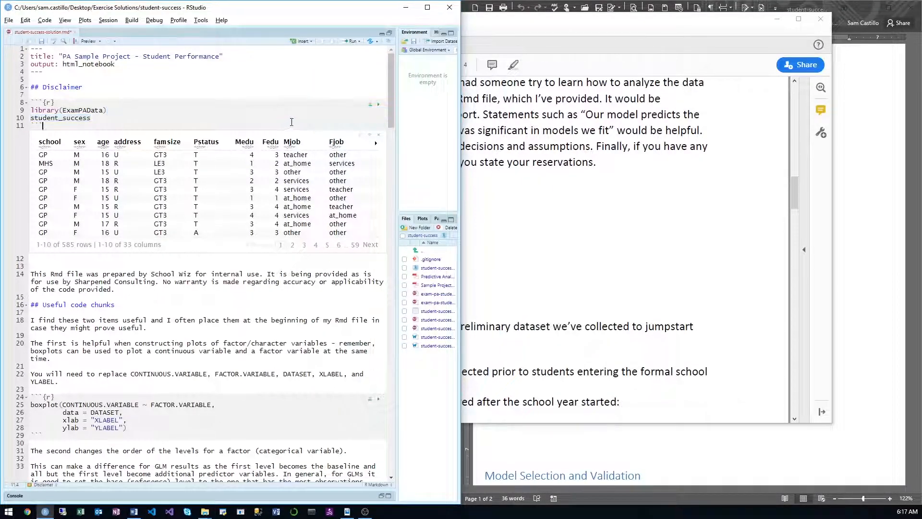
pyautogui.click(288, 119)
pyautogui.scroll(-3, 244, 197)
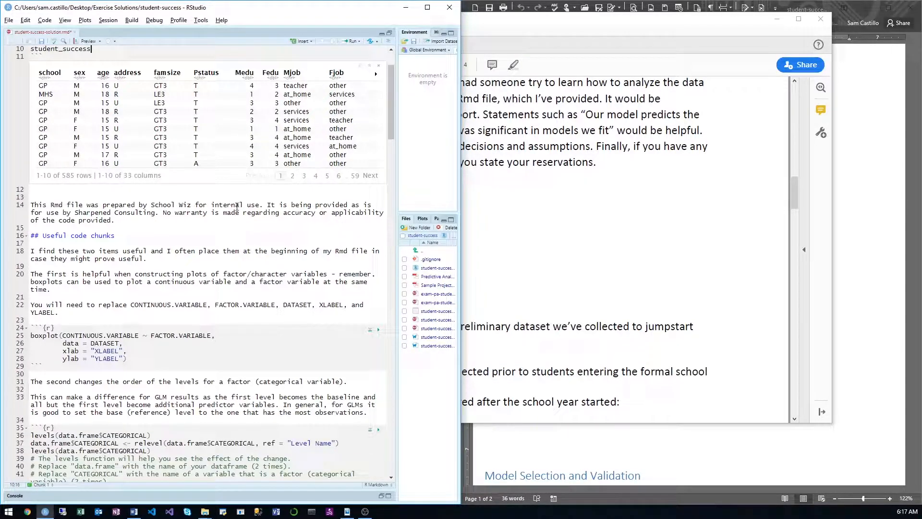
pyautogui.click(197, 221)
pyautogui.scroll(-4, 197, 218)
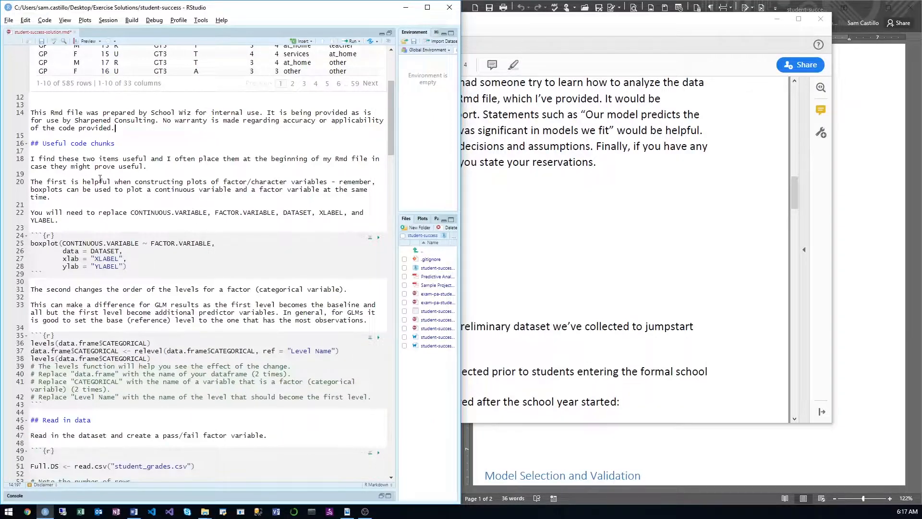
pyautogui.click(83, 242)
pyautogui.click(137, 268)
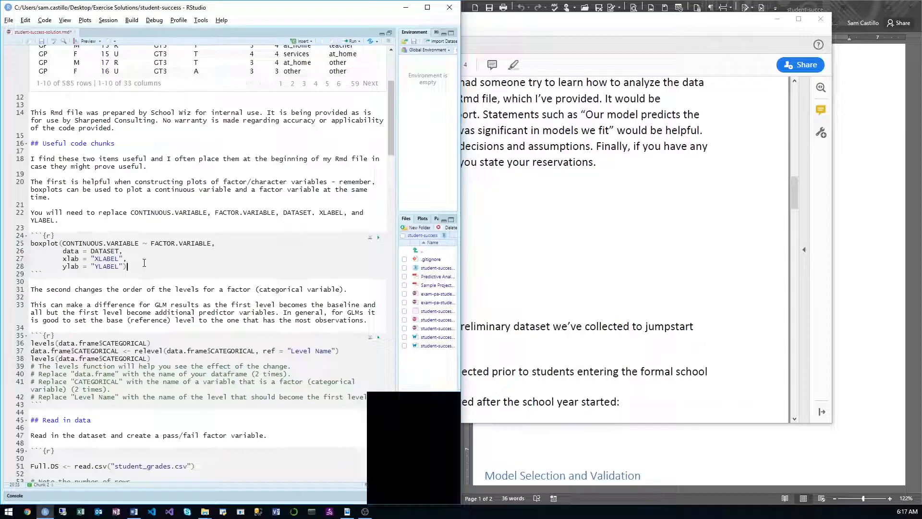
pyautogui.scroll(-3, 162, 253)
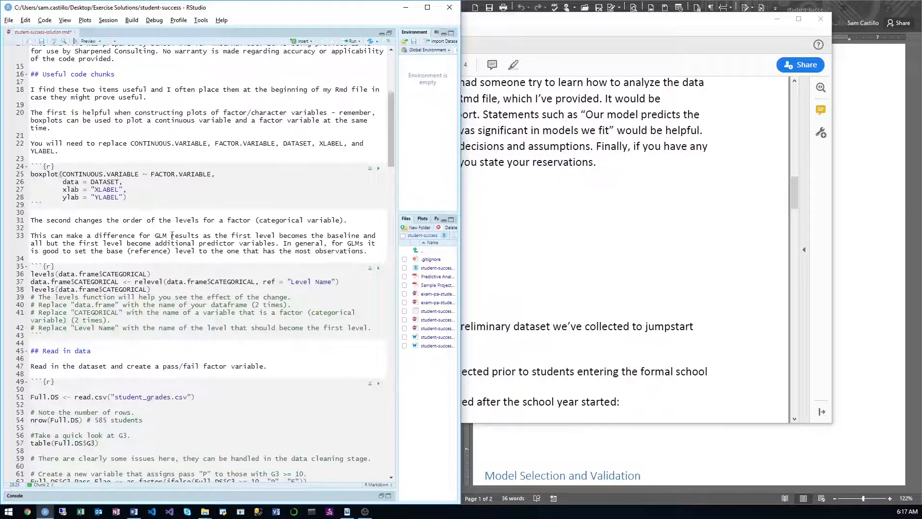
pyautogui.scroll(-4, 190, 200)
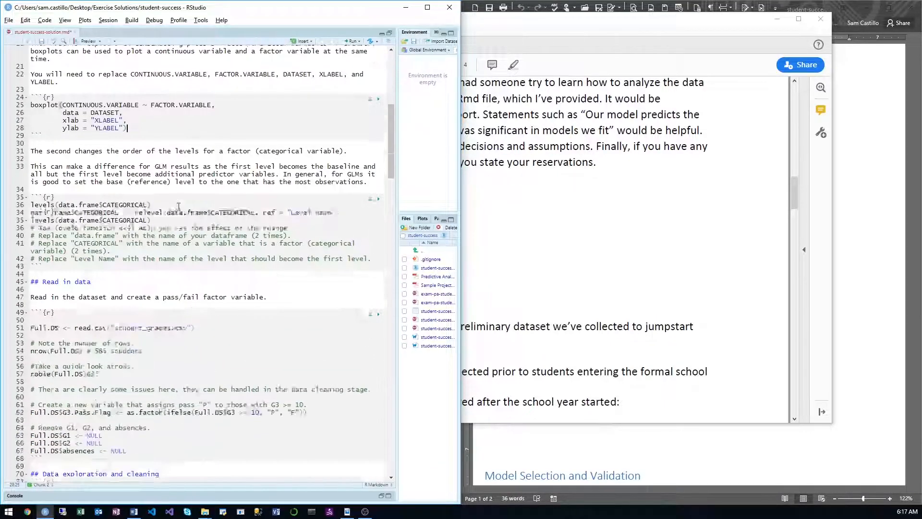
pyautogui.click(153, 198)
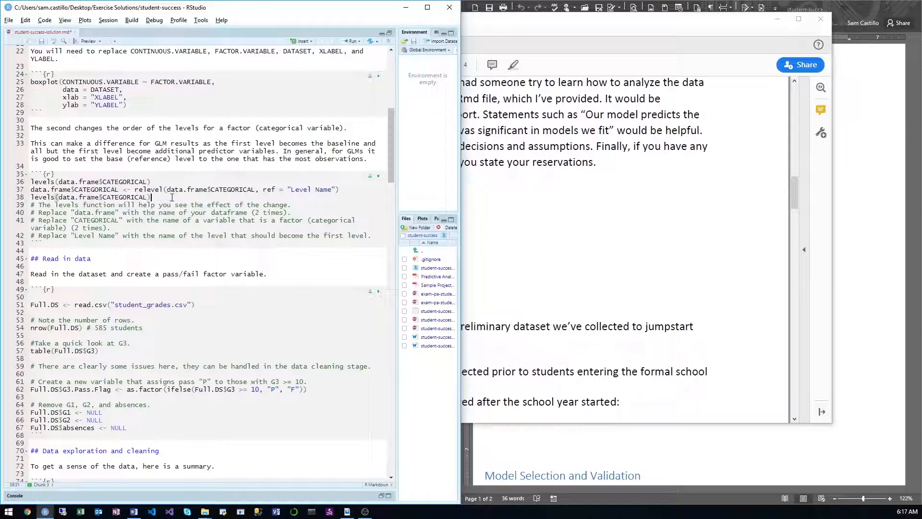
pyautogui.click(379, 236)
pyautogui.scroll(-4, 211, 204)
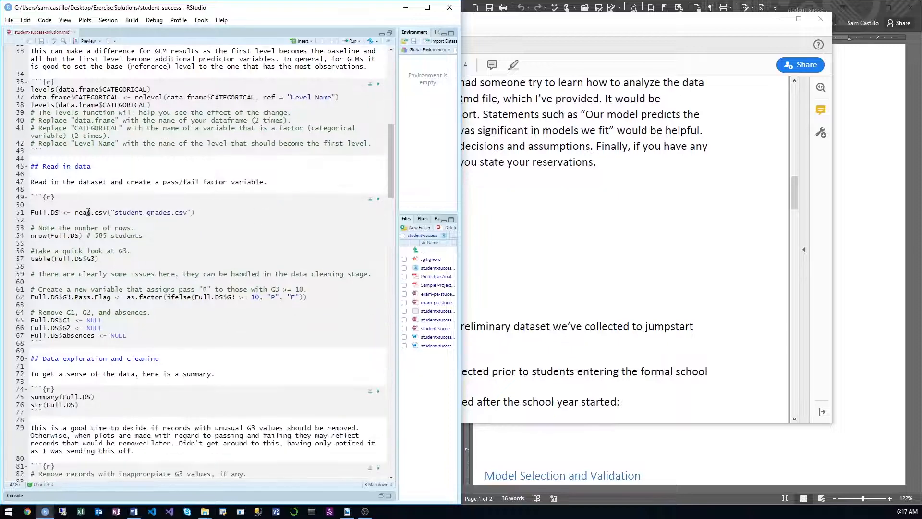
# Step: Replace every occurrence of Full.DS with df throughout the notebook
pyautogui.moveTo(60, 213); pyautogui.dragTo(29, 214)
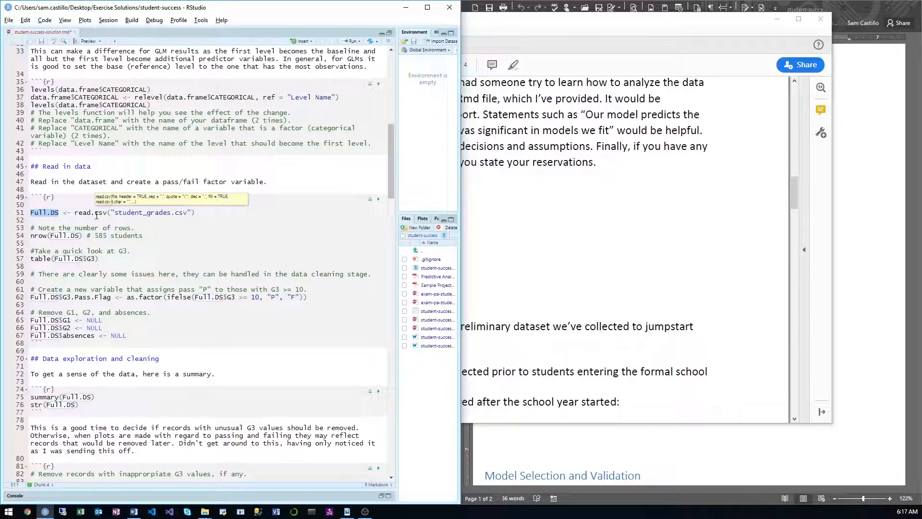
pyautogui.click(74, 215)
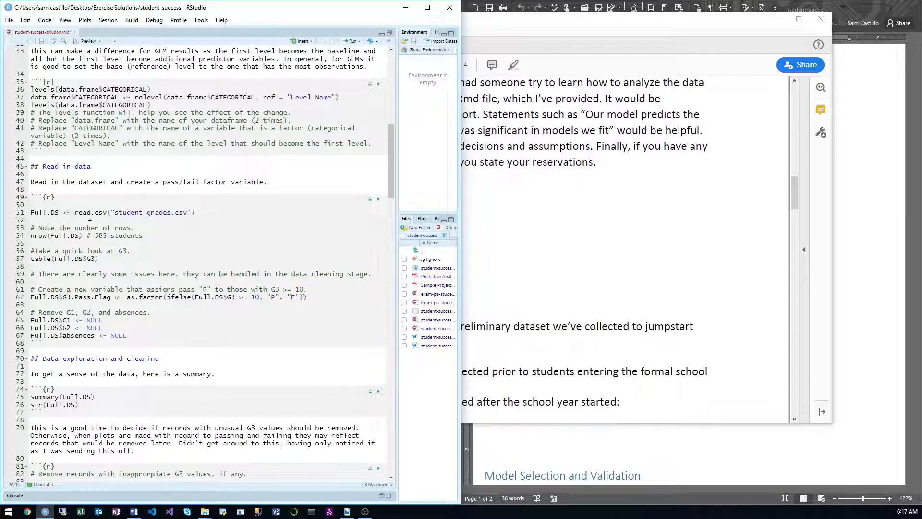
pyautogui.hotkey('ctrl', 'f')
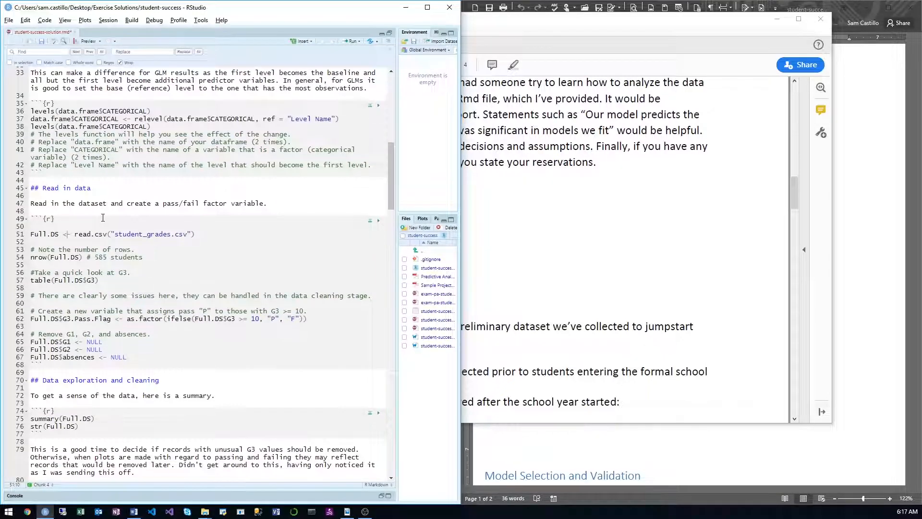
pyautogui.moveTo(59, 239); pyautogui.dragTo(30, 235)
pyautogui.click(139, 56)
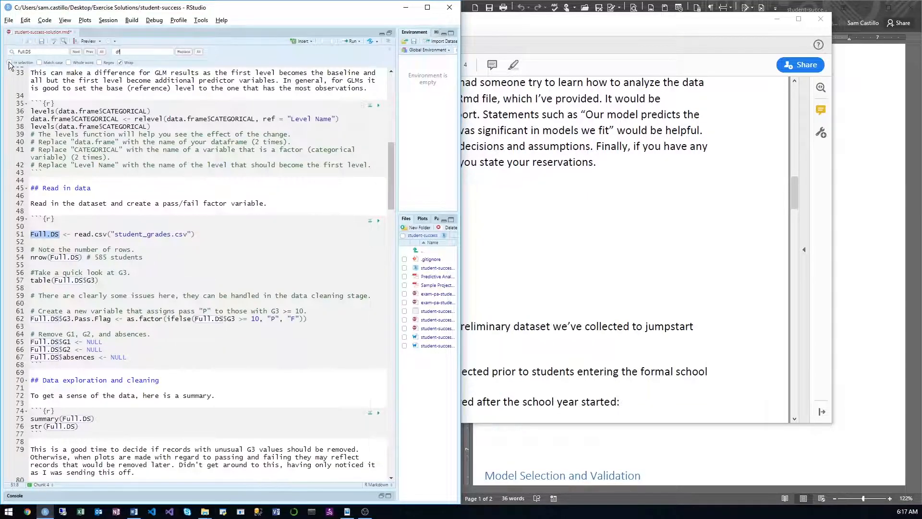
pyautogui.click(200, 53)
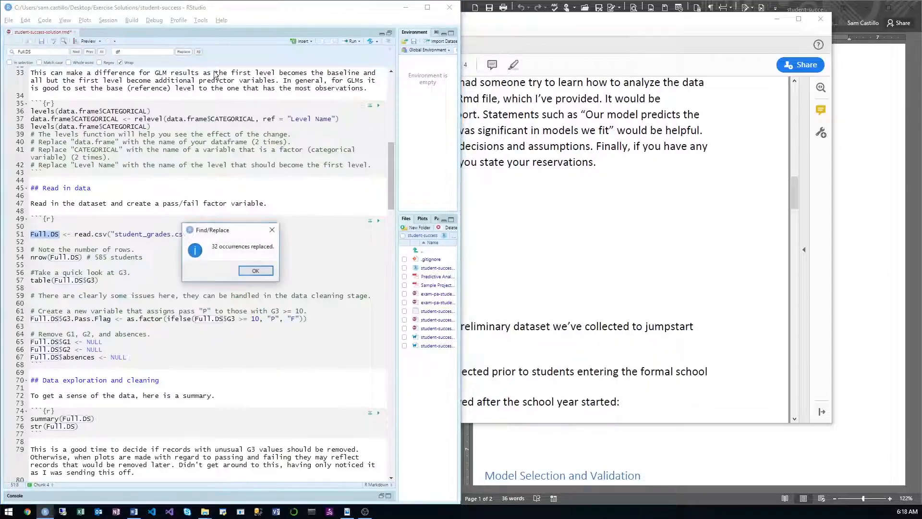
pyautogui.click(259, 274)
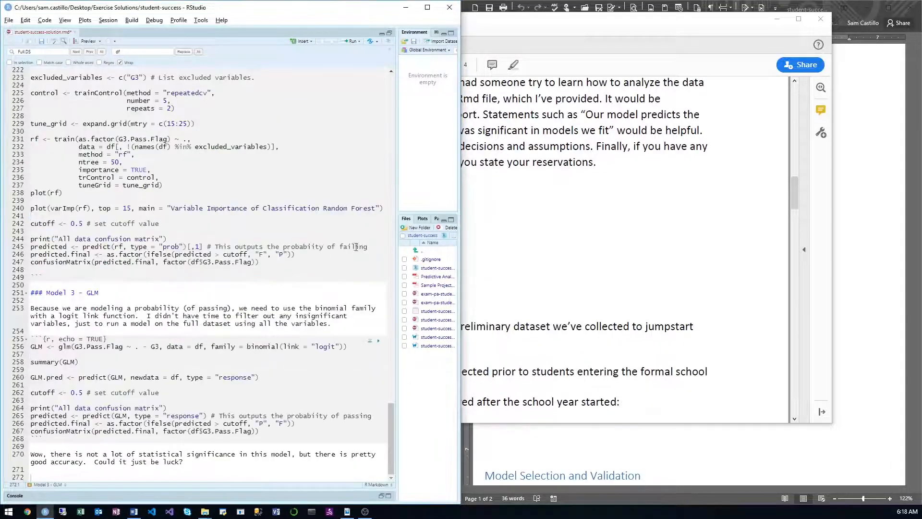
# Step: In the Read in data chunk, replace the read.csv call with student_success as the source of df, and run that line
pyautogui.moveTo(391, 426); pyautogui.dragTo(375, 93)
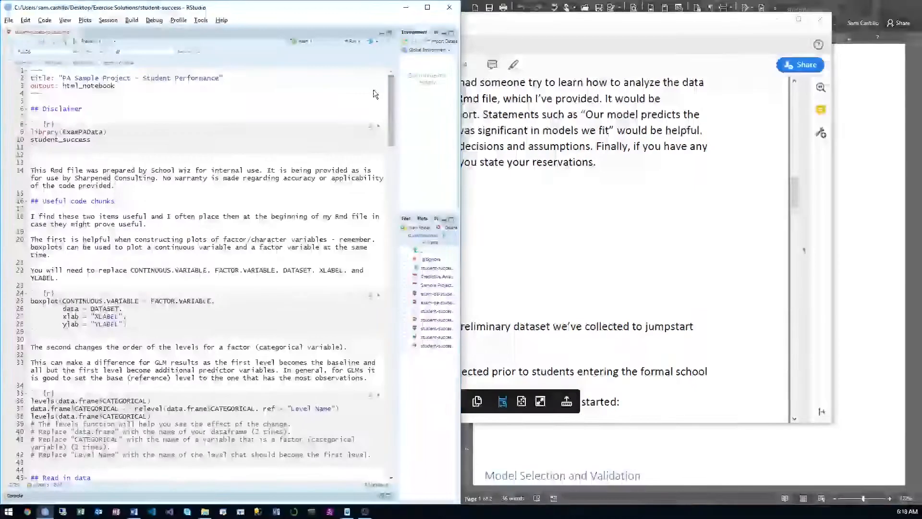
pyautogui.scroll(-7, 330, 181)
pyautogui.scroll(1, 328, 181)
pyautogui.scroll(-6, 328, 182)
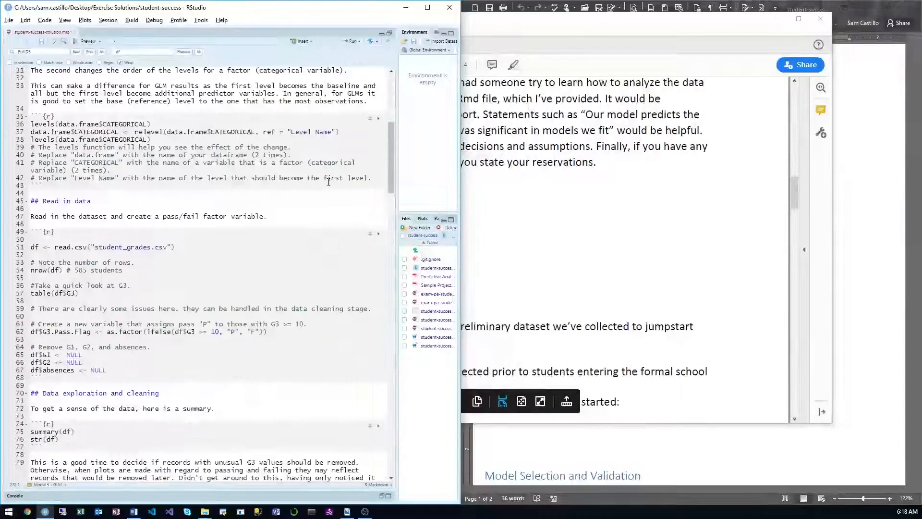
pyautogui.click(265, 260)
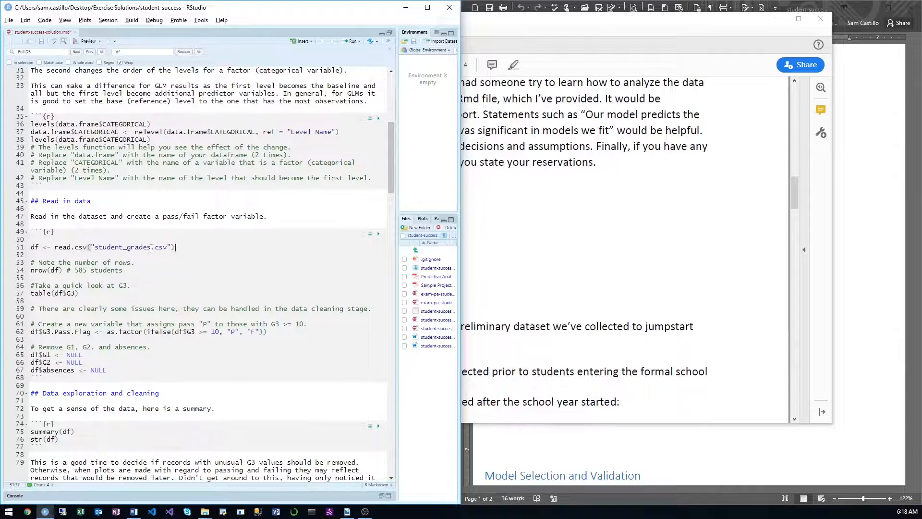
pyautogui.moveTo(151, 248); pyautogui.dragTo(74, 253)
pyautogui.write('student_')
pyautogui.press('Tab')
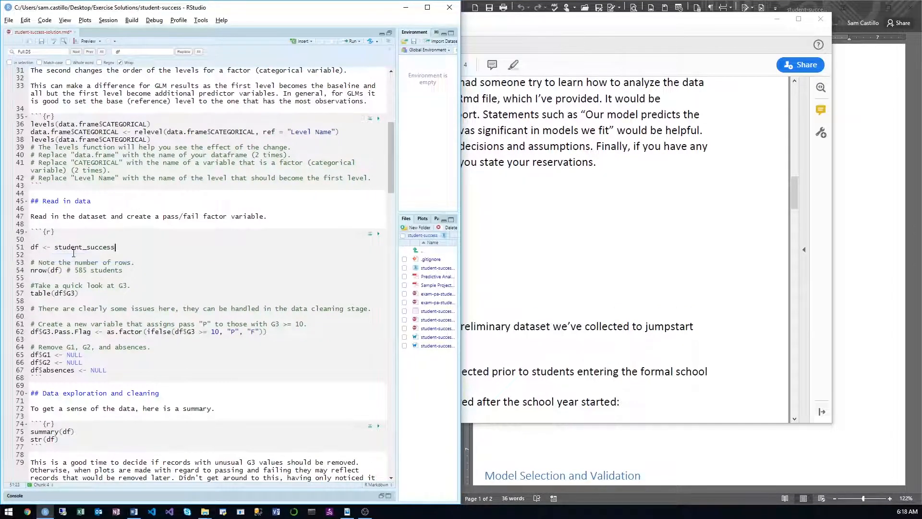
pyautogui.hotkey('ctrl', 'Return')
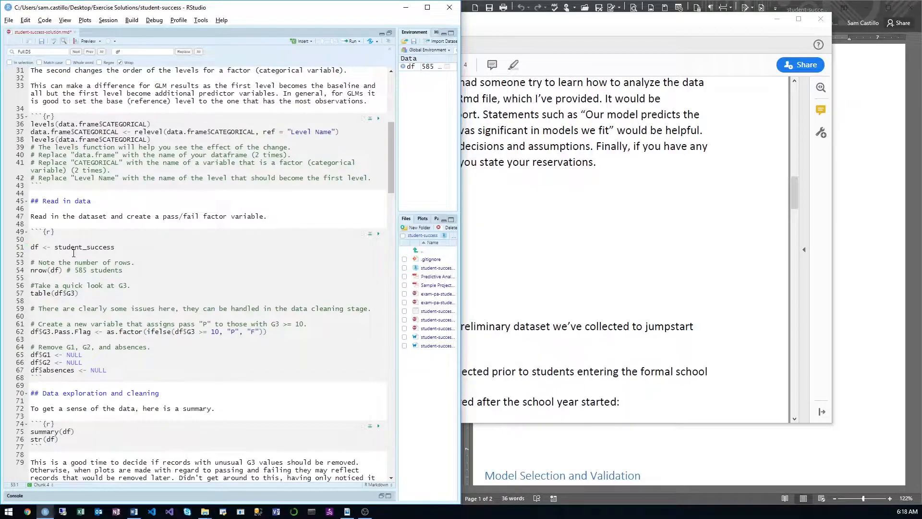
# Step: Run the row count of df and the frequency table of G3 in the Read in data chunk
pyautogui.click(146, 270)
pyautogui.hotkey('ctrl', 'Return')
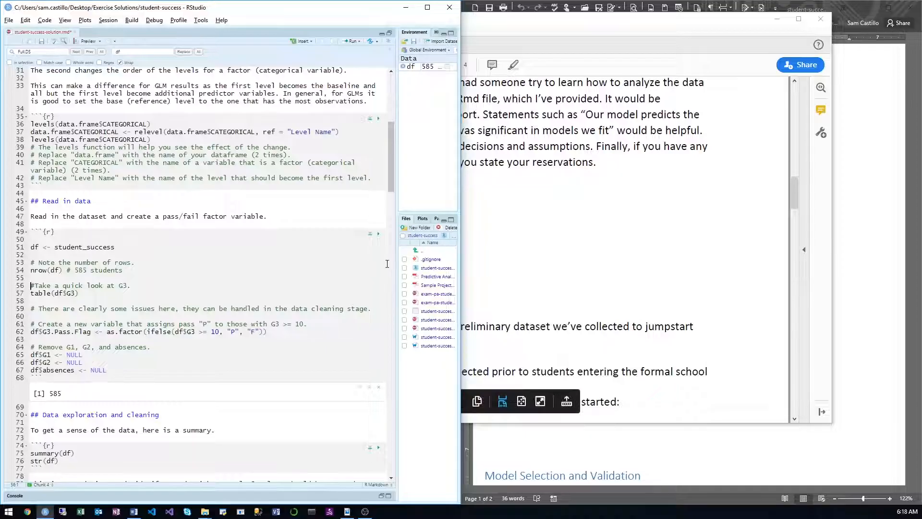
pyautogui.scroll(-4, 342, 274)
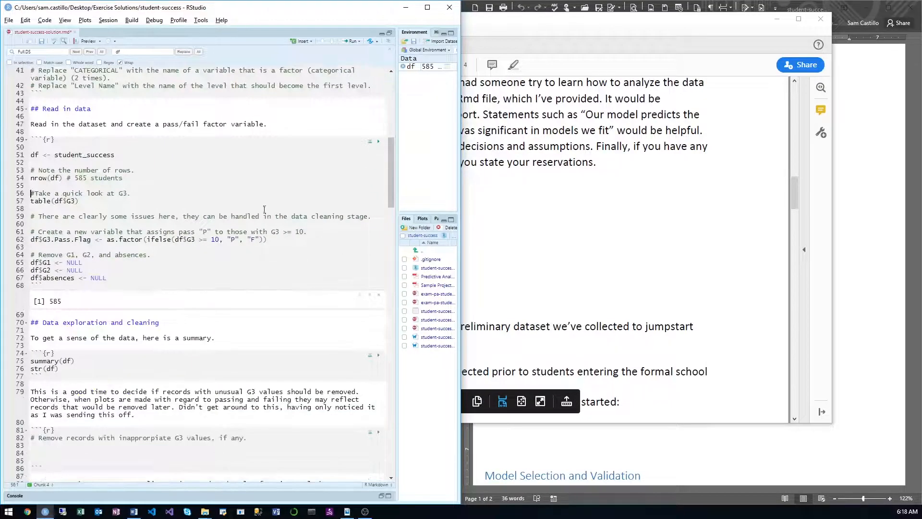
pyautogui.hotkey('ctrl', 'Return')
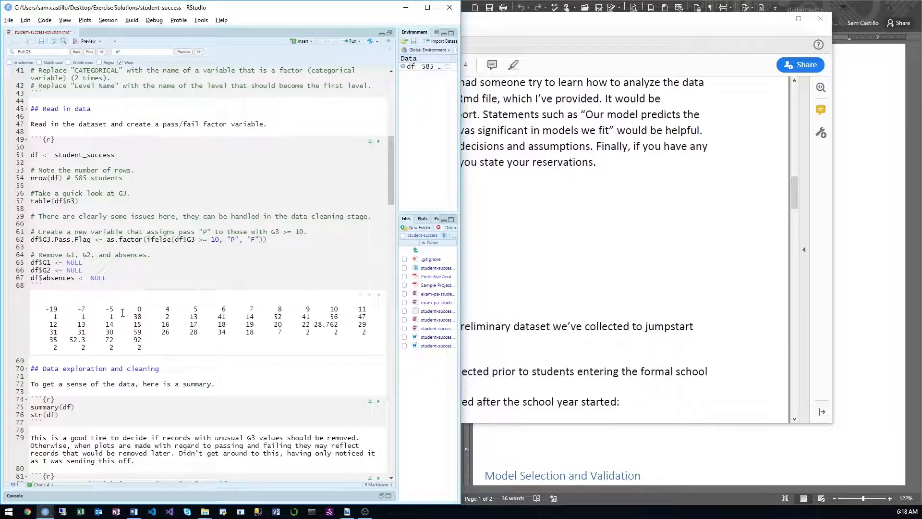
# Step: Replace the G3 table line with df %>% count(df) and run it
pyautogui.moveTo(90, 204); pyautogui.dragTo(9, 201)
pyautogui.write('df %>% co')
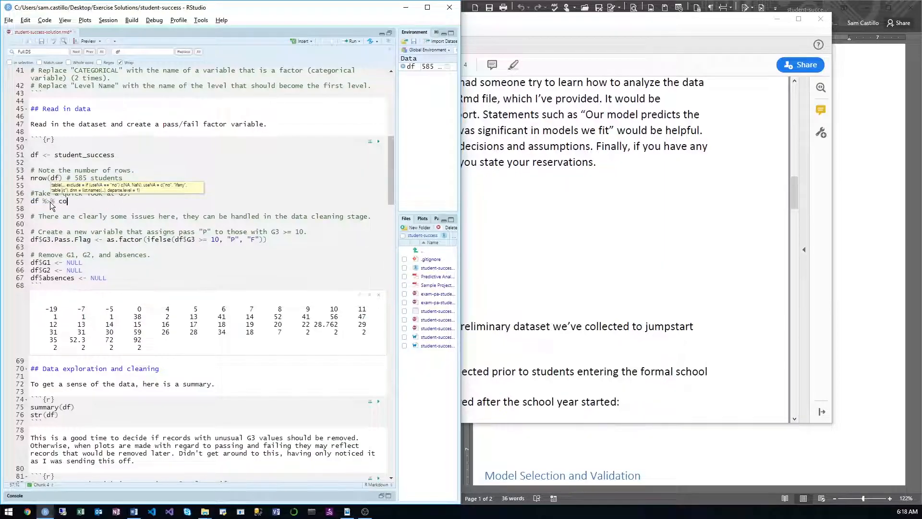
pyautogui.write('unt(df)')
pyautogui.hotkey('ctrl', 'Return')
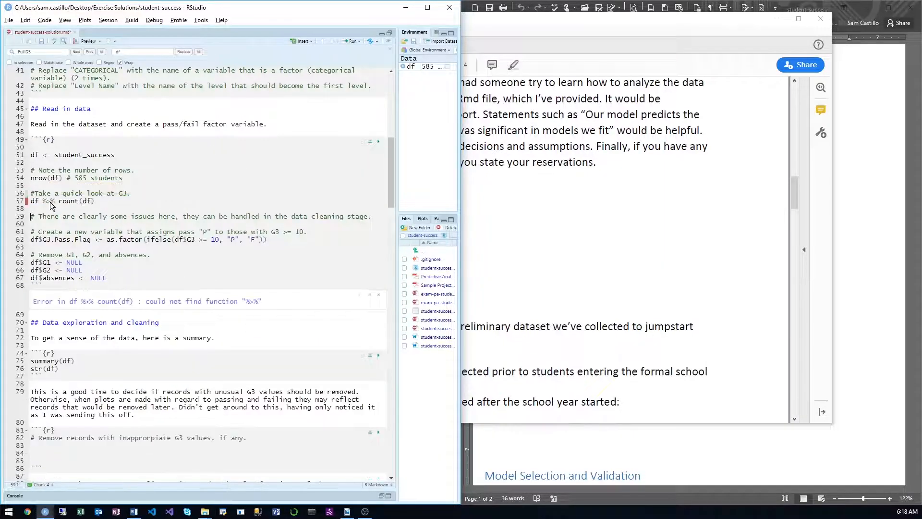
# Step: Add library(tidyverse) below library(ExamPAData) in the first code chunk and run it
pyautogui.scroll(10, 97, 178)
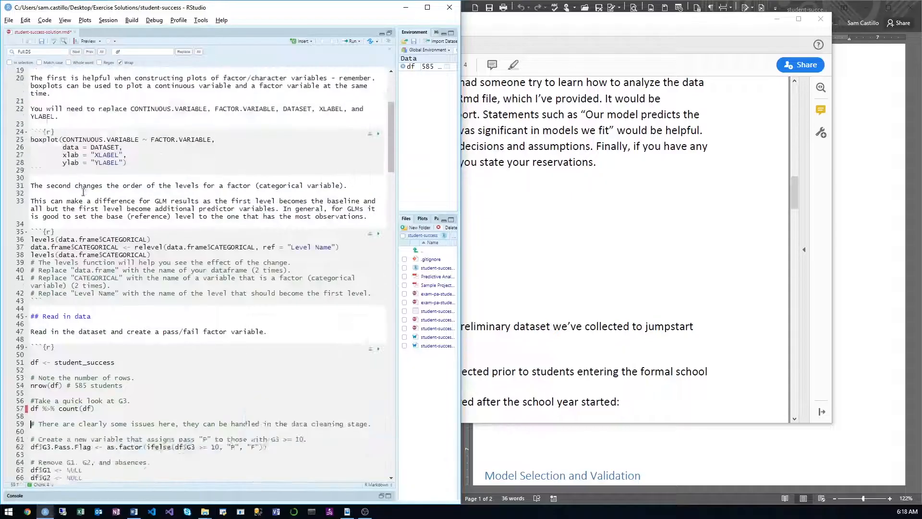
pyautogui.scroll(2, 96, 179)
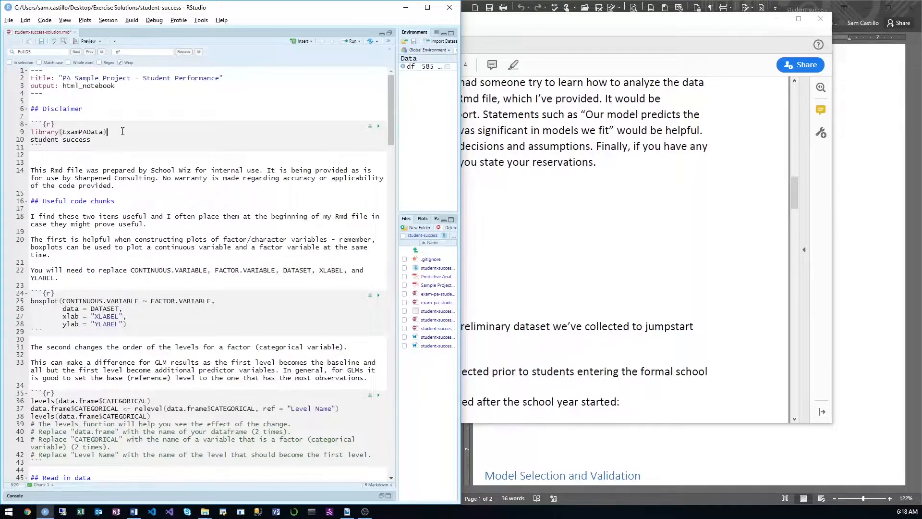
pyautogui.press('Return')
pyautogui.write('lib')
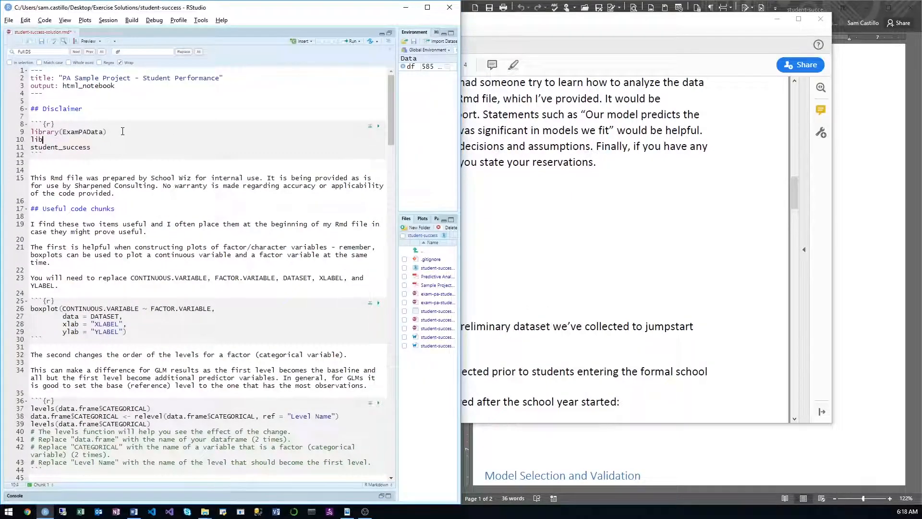
pyautogui.write('rary(tidy')
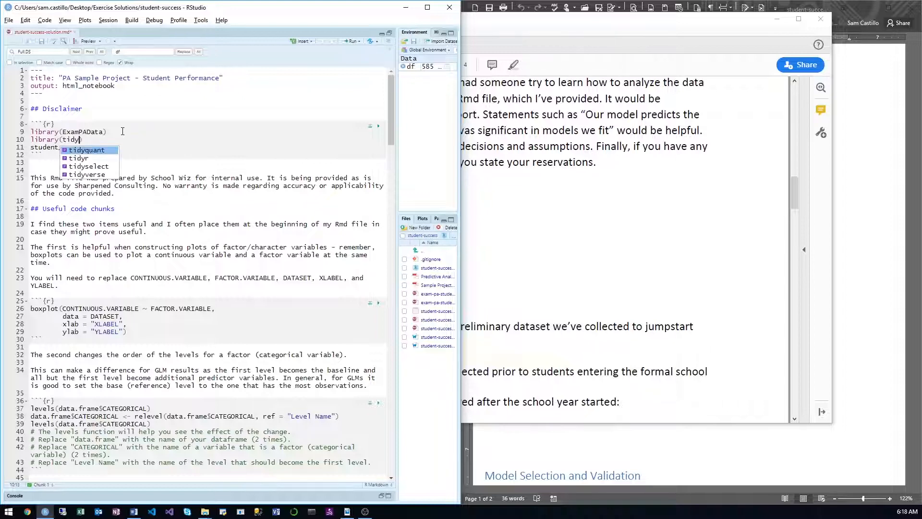
pyautogui.press('Down')
pyautogui.press('Down')
pyautogui.press('Down')
pyautogui.press('Return')
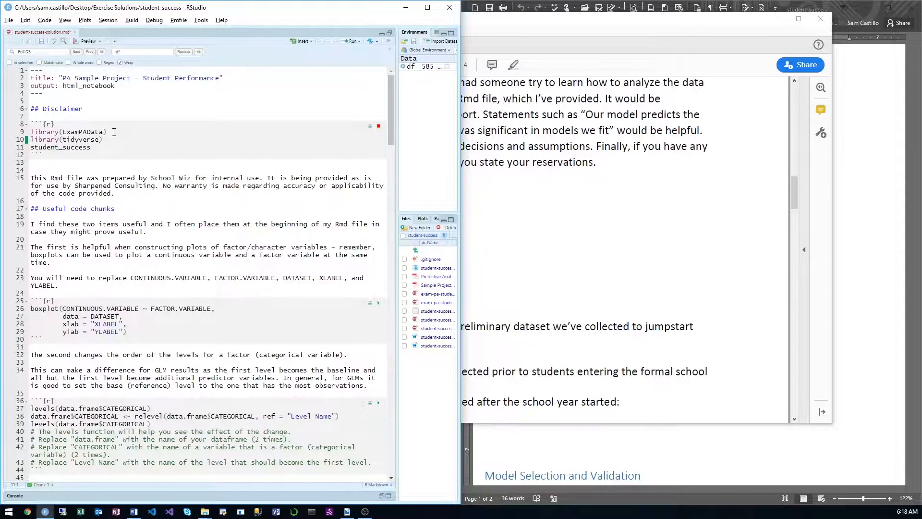
pyautogui.scroll(-10, 126, 149)
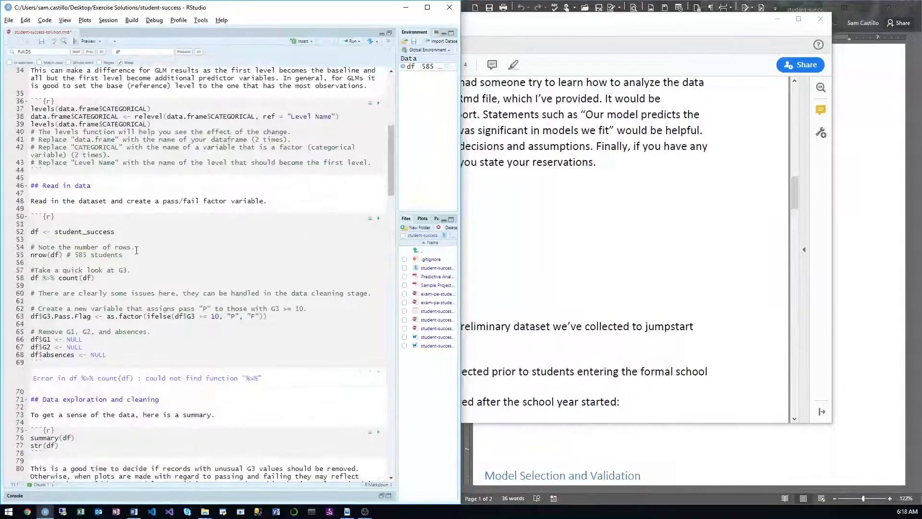
# Step: Try running the df %>% count(df) line again in the Read in data chunk
pyautogui.click(128, 277)
pyautogui.hotkey('ctrl', 'Return')
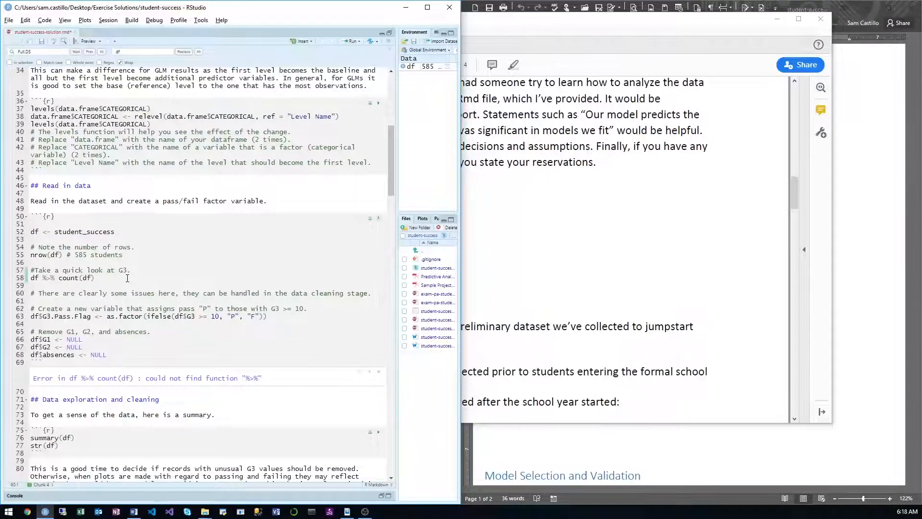
pyautogui.scroll(-2, 126, 276)
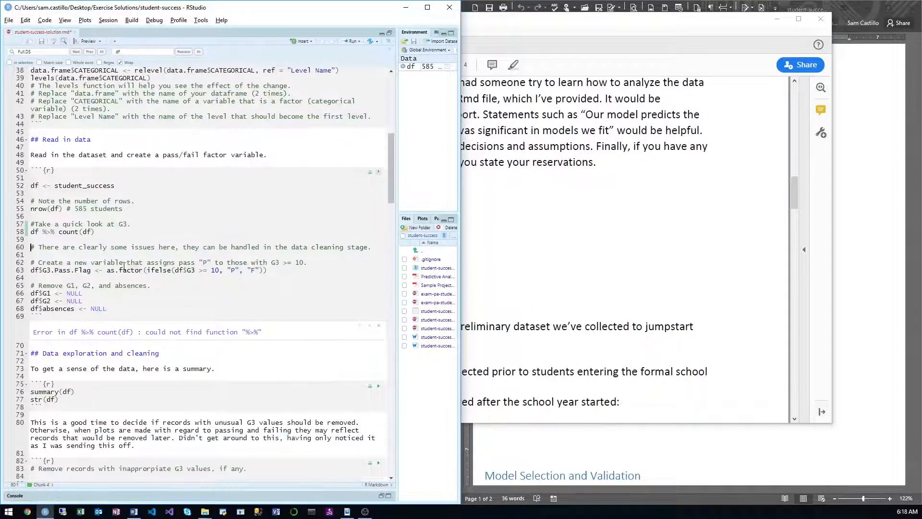
pyautogui.scroll(10, 116, 234)
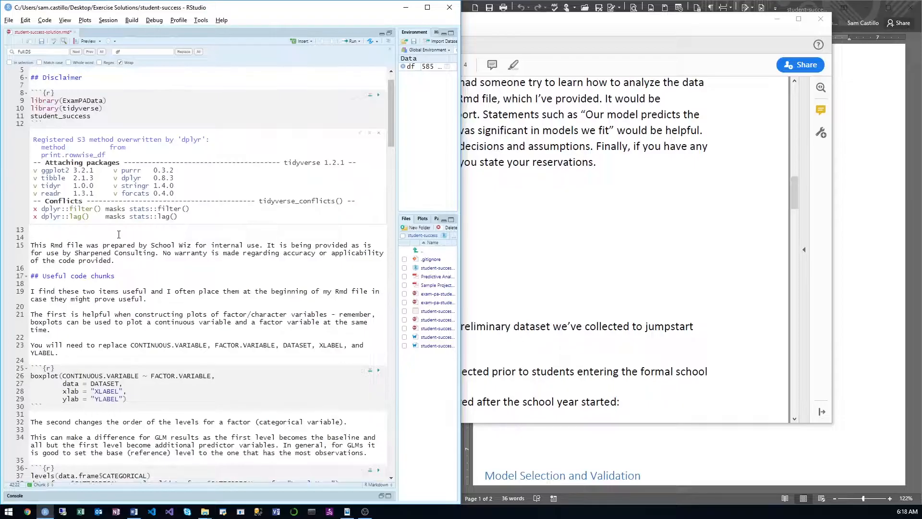
pyautogui.scroll(-8, 120, 240)
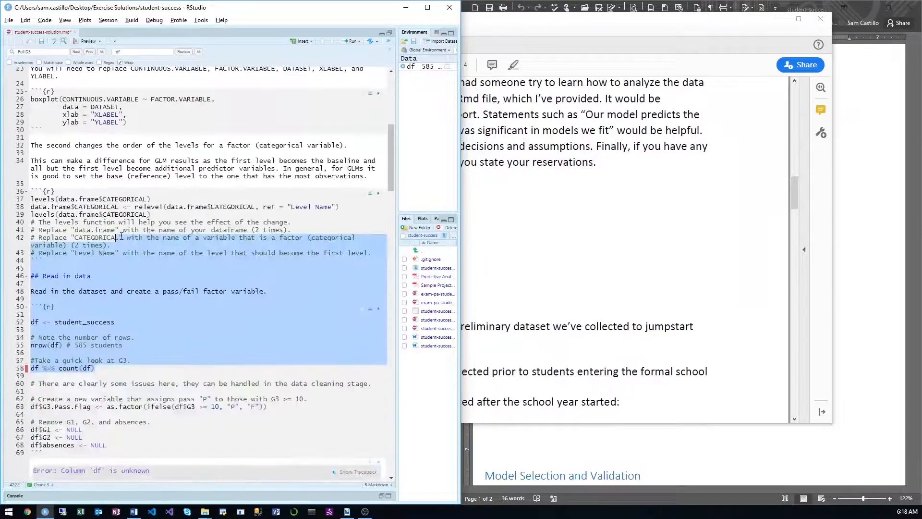
pyautogui.scroll(-4, 122, 249)
pyautogui.hotkey('ctrl', 'Return')
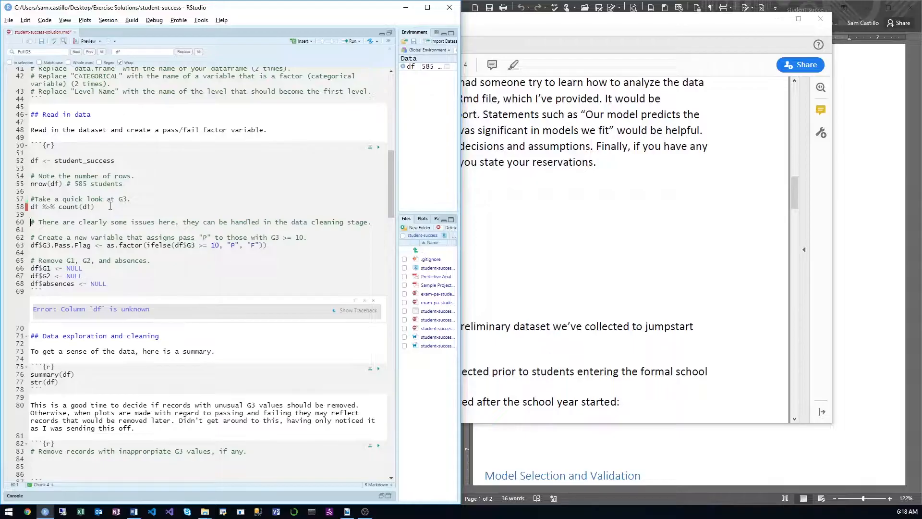
# Step: Rerun the Read in data chunk line by line from df <- student_success through the df %>% count(df) line
pyautogui.click(136, 158)
pyautogui.hotkey('ctrl', 'Return')
pyautogui.hotkey('ctrl', 'Return')
pyautogui.hotkey('ctrl', 'Return')
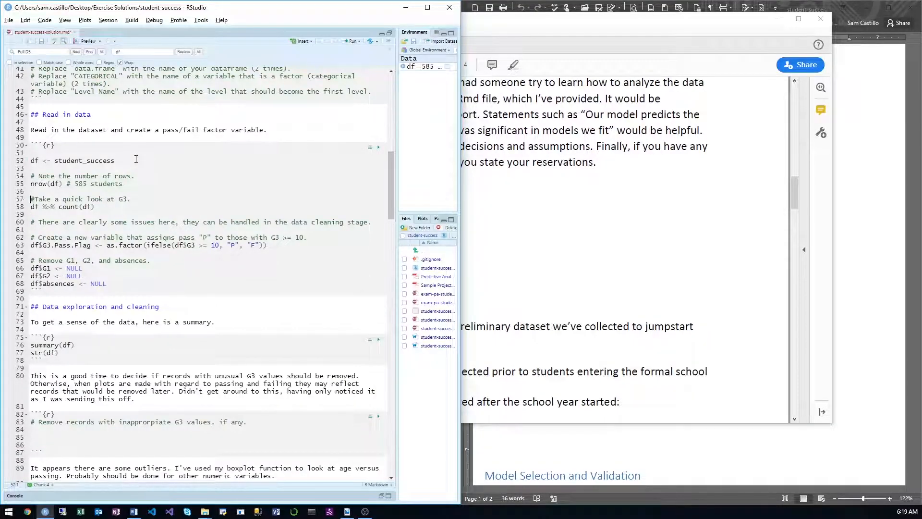
pyautogui.hotkey('ctrl', 'Return')
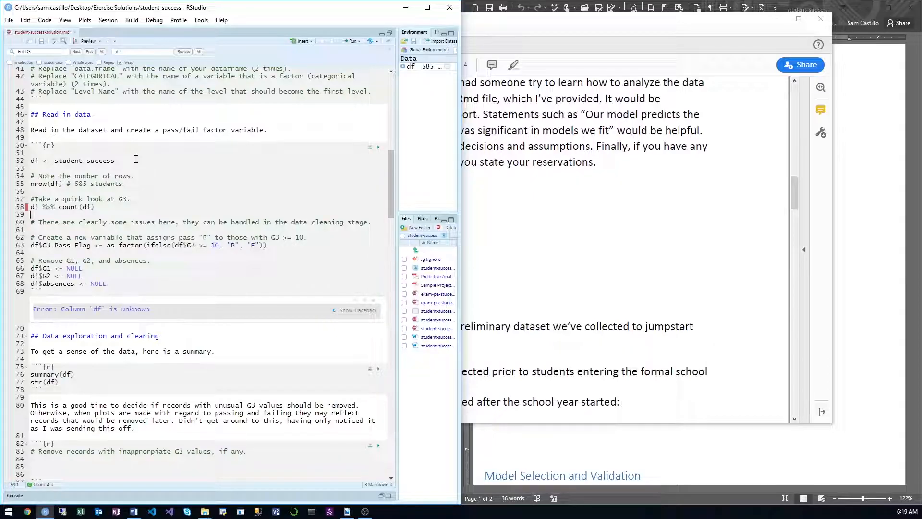
# Step: Replace df with G3 as the argument of count and run the line
pyautogui.press('Left')
pyautogui.press('BackSpace')
pyautogui.press('BackSpace')
pyautogui.write('G3')
pyautogui.hotkey('ctrl', 'Return')
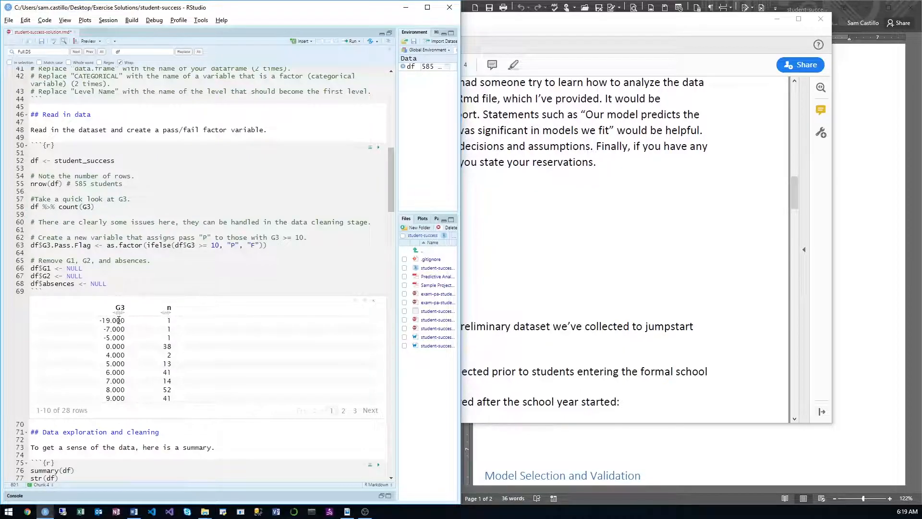
# Step: Switch to the project PDF in Acrobat Reader and read the dataset memo's variable descriptions, grade scale and unresolved data questions
pyautogui.hotkey('alt', 'Tab')
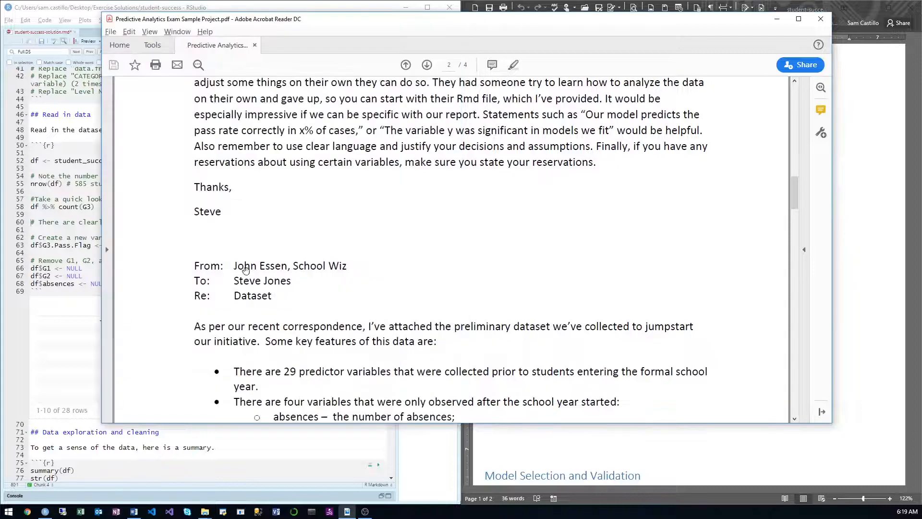
pyautogui.scroll(-3, 347, 248)
pyautogui.scroll(-3, 348, 248)
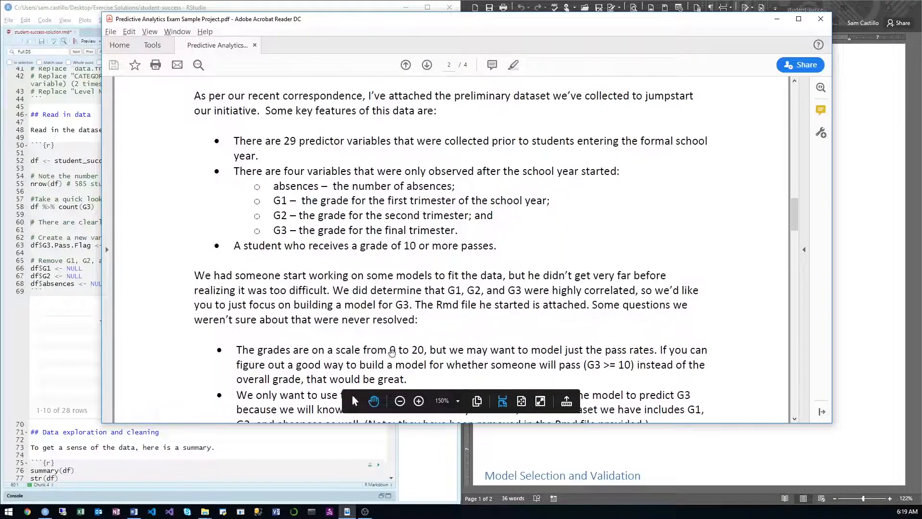
pyautogui.scroll(-3, 399, 337)
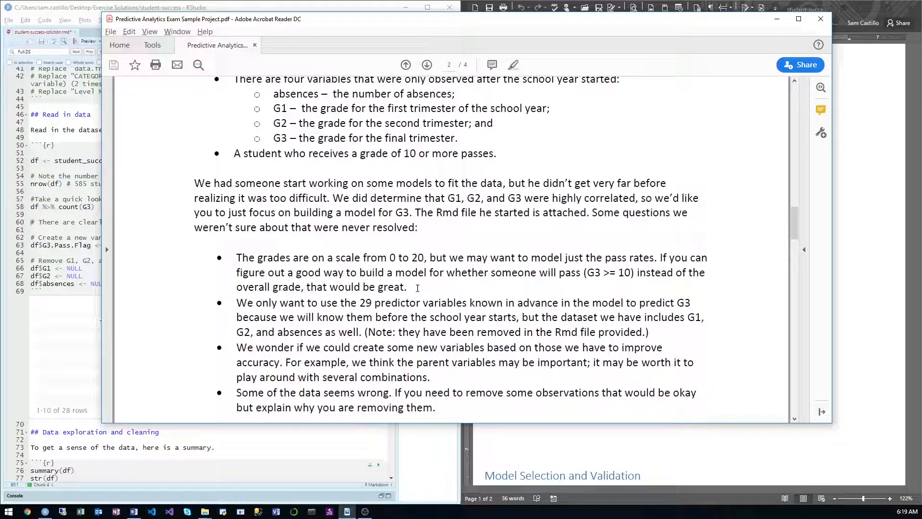
# Step: Return to RStudio and highlight the rows with negative grades in the G3 count output
pyautogui.click(82, 223)
pyautogui.click(104, 213)
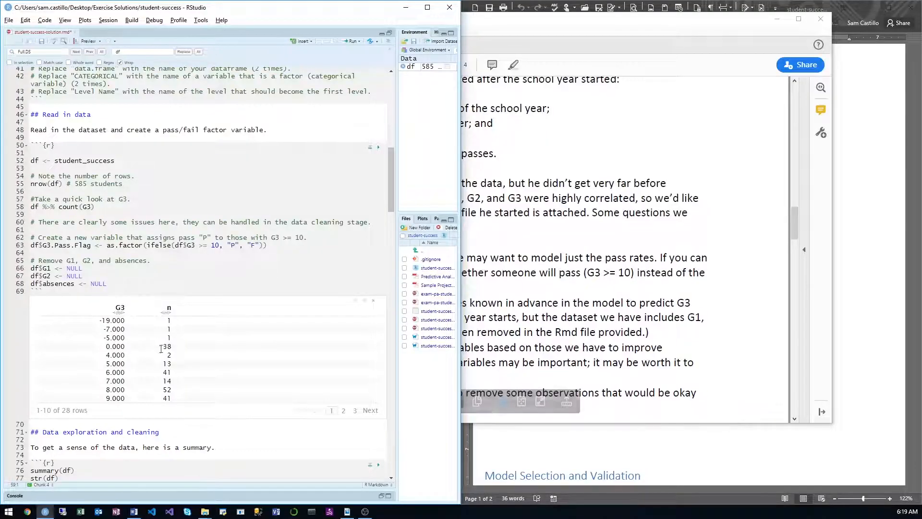
pyautogui.moveTo(172, 341); pyautogui.dragTo(150, 319)
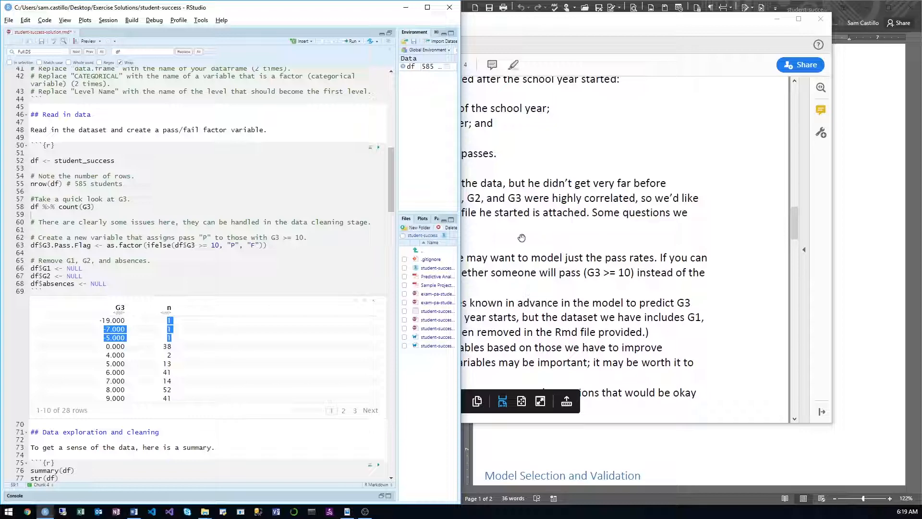
# Step: In Word, write under Data Exploration, Preparation, and Cleaning: "I removed three students who had grades in the final trimester that were less than 0."
pyautogui.click(879, 248)
pyautogui.scroll(-3, 539, 291)
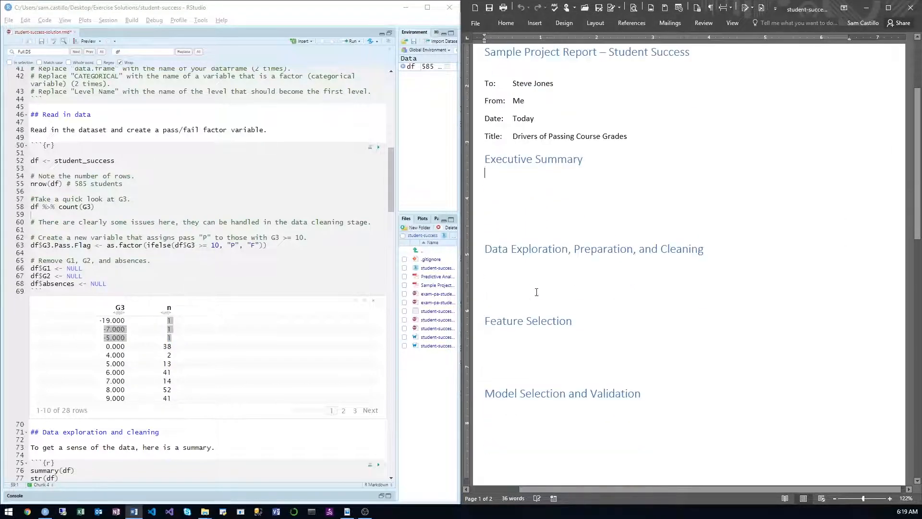
pyautogui.click(509, 269)
pyautogui.write('We')
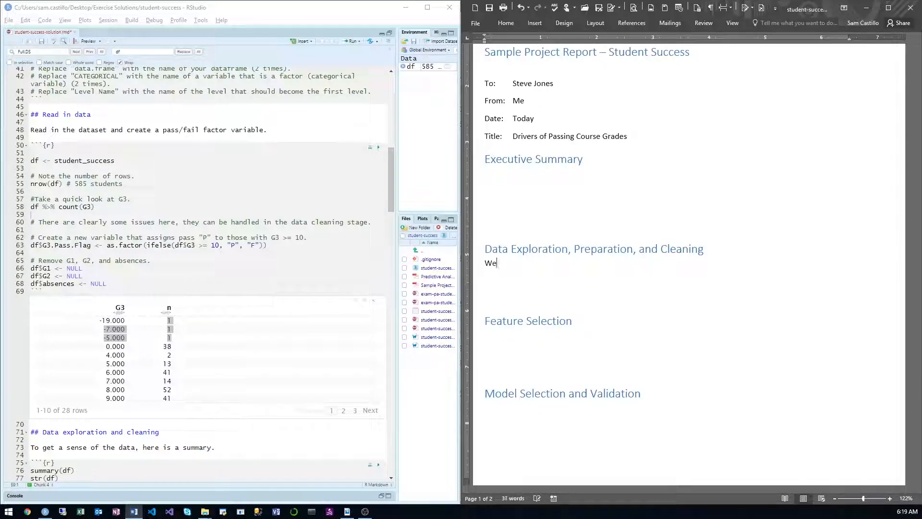
pyautogui.press('BackSpace')
pyautogui.press('BackSpace')
pyautogui.write('I removed three students w')
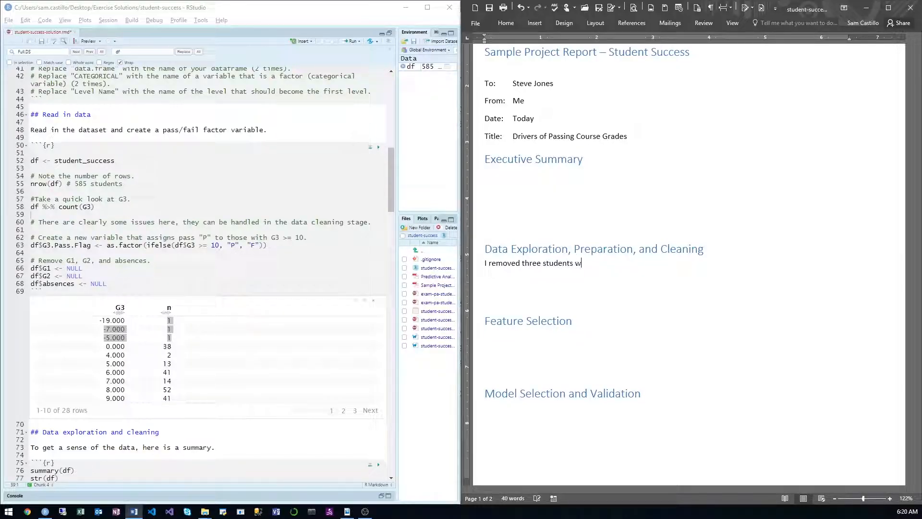
pyautogui.write('ho had grades')
pyautogui.write('in the final ')
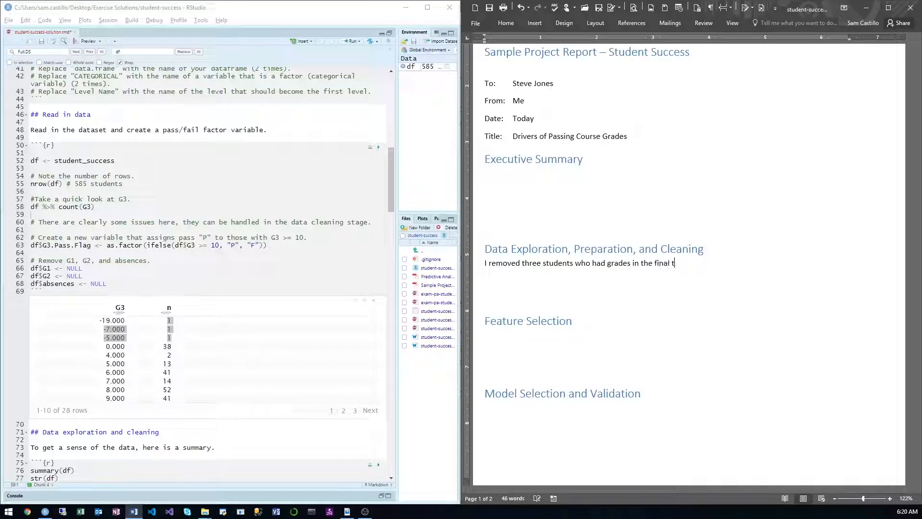
pyautogui.write('trimester that were less than 0.')
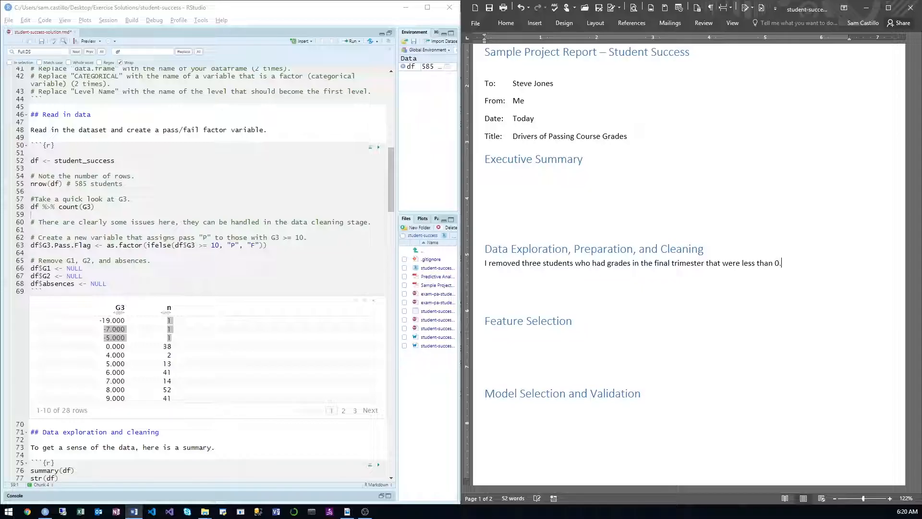
# Step: Switch to RStudio, add df %>% glimpse() above the df <- student_success line, and run it
pyautogui.click(179, 206)
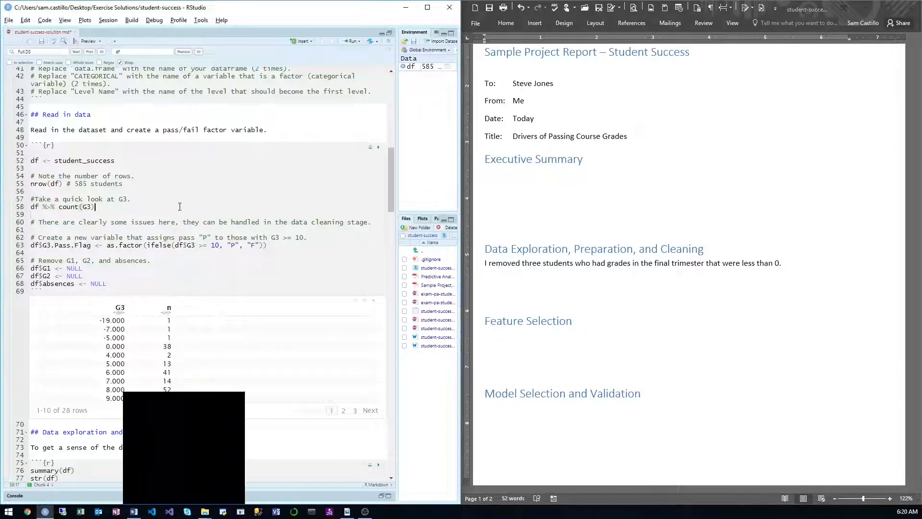
pyautogui.click(104, 155)
pyautogui.write('df %>% gl')
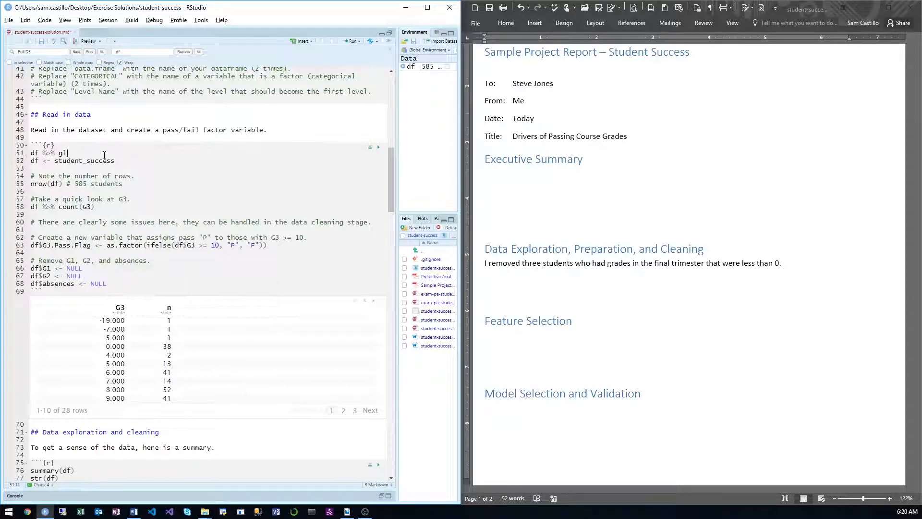
pyautogui.write('impse()')
pyautogui.hotkey('ctrl', 'Return')
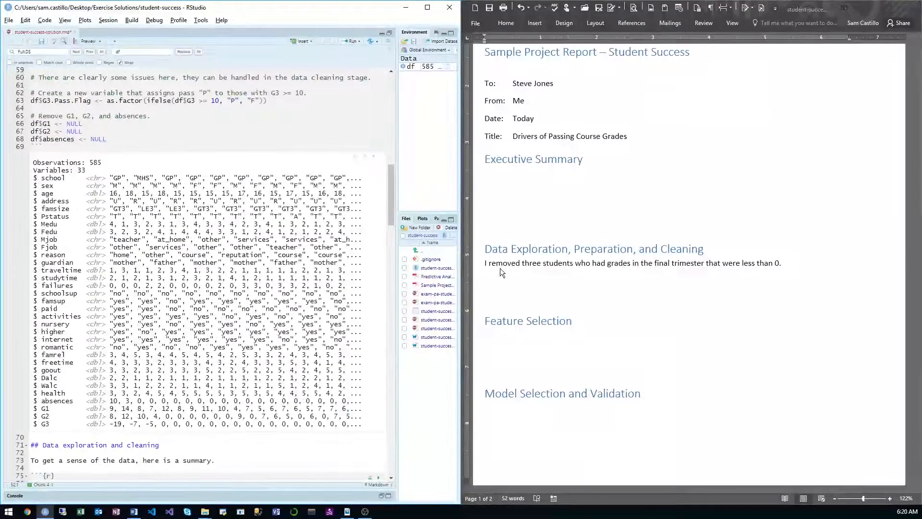
# Step: In the Word report, add an opening paragraph above the removal sentence stating that there were 29 predictor variables and 585 observations of students
pyautogui.click(485, 264)
pyautogui.click(485, 264)
pyautogui.press('Return')
pyautogui.press('Return')
pyautogui.press('Up')
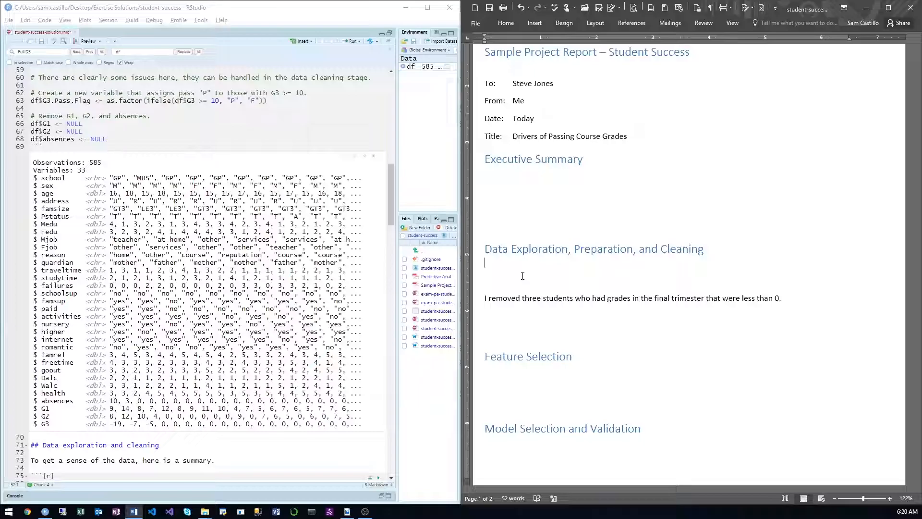
pyautogui.write('There were 29 predictor variables and')
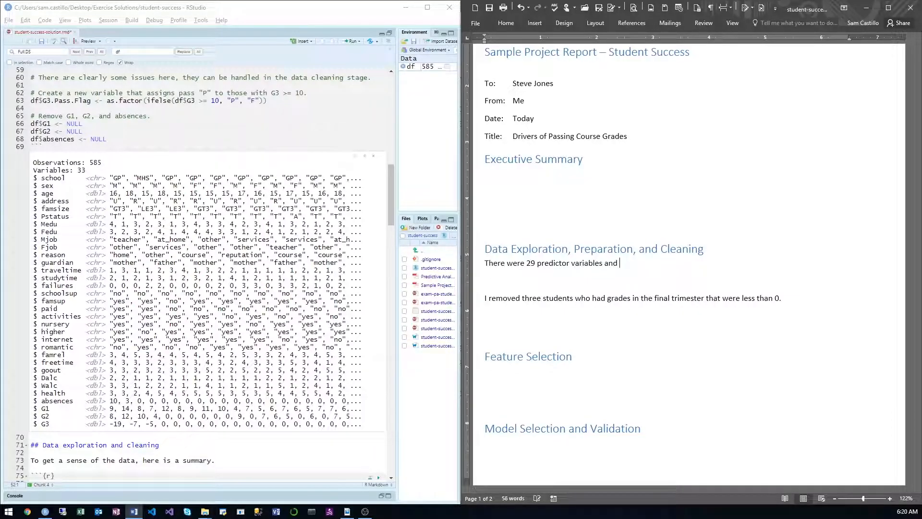
pyautogui.write(' 585 obserservations o')
pyautogui.press('BackSpace')
pyautogui.press('BackSpace')
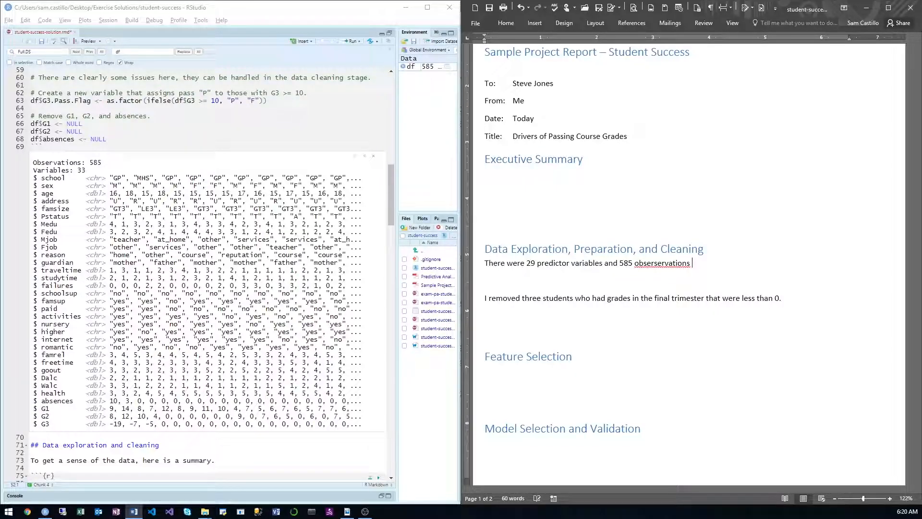
pyautogui.write('of students.')
# Step: Continue the opening paragraph with "These are related to student demographics and lifestyle." and remove the blank line below it
pyautogui.write('These are related')
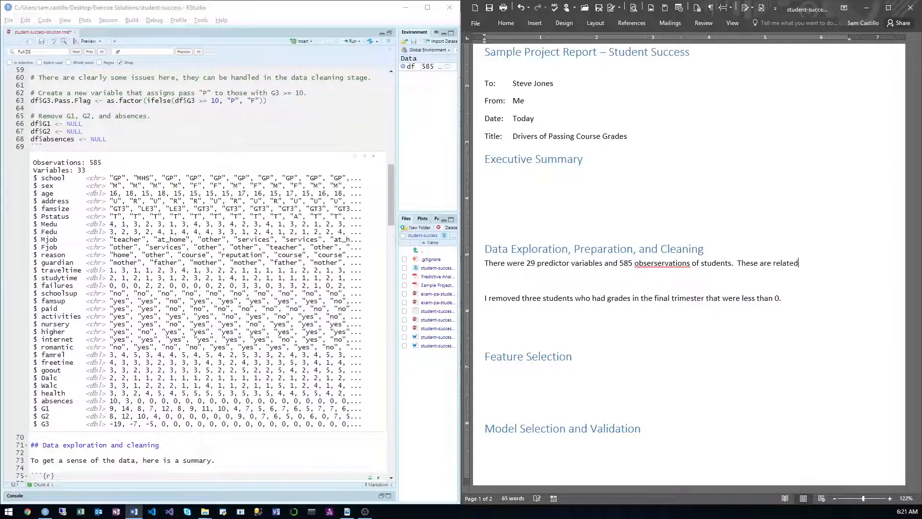
pyautogui.write(' to student demographics and I')
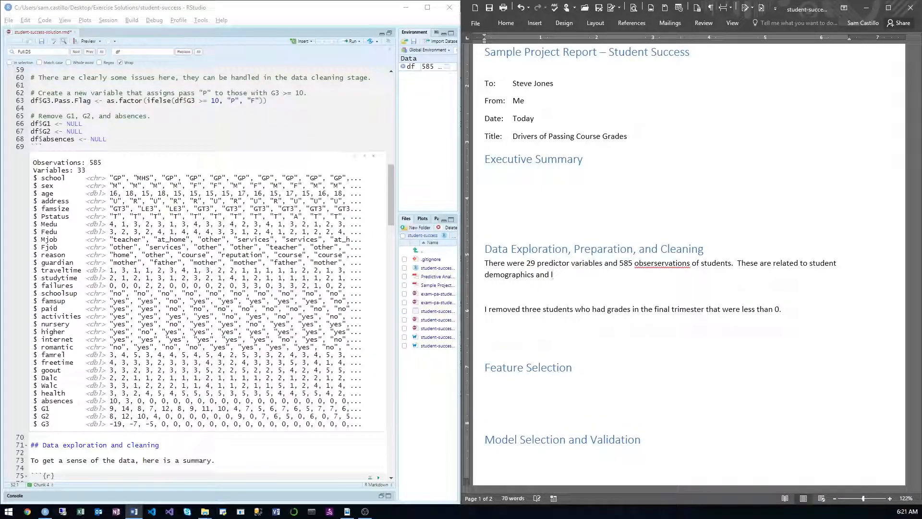
pyautogui.write('ifestyle.')
pyautogui.press('Delete')
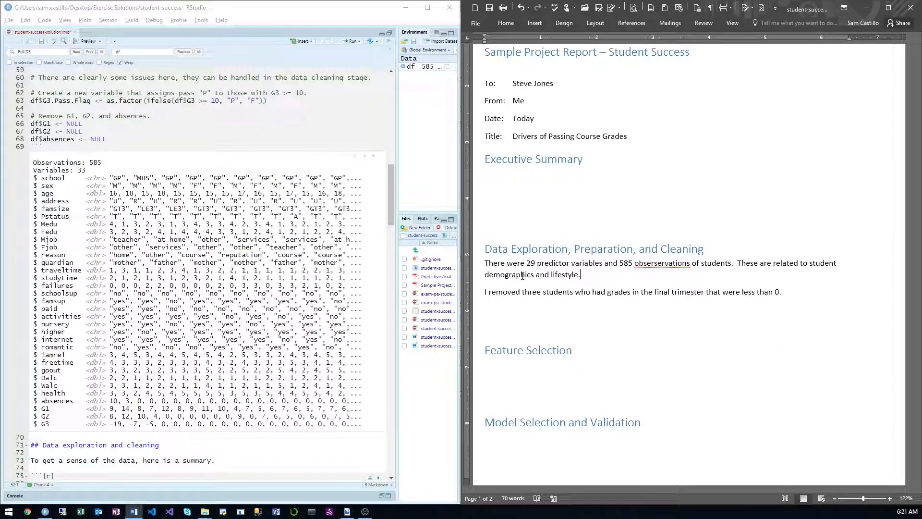
# Step: Write "The target variable is whether or not the student passes their final trimester by achieving a grade of at least 10." directly before the removal sentence
pyautogui.press('Return')
pyautogui.write('The tar')
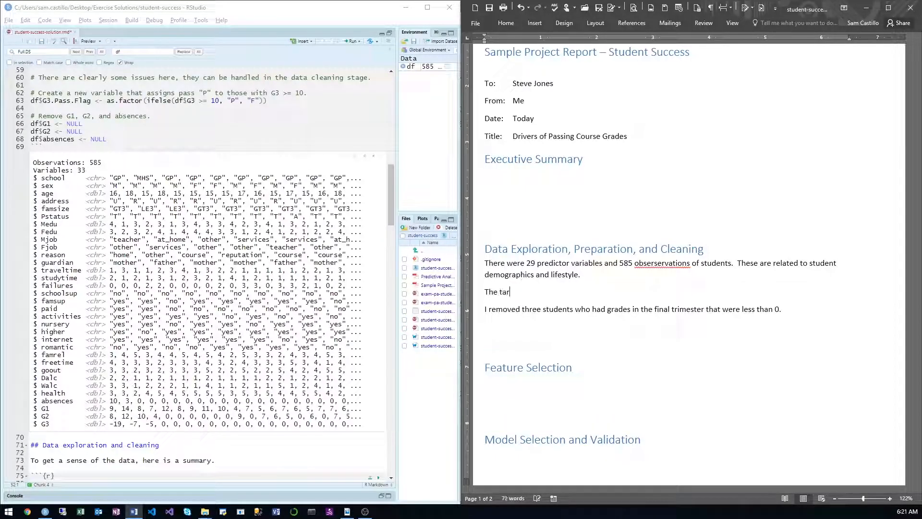
pyautogui.write('get is to')
pyautogui.press('BackSpace')
pyautogui.press('BackSpace')
pyautogui.press('BackSpace')
pyautogui.press('BackSpace')
pyautogui.press('BackSpace')
pyautogui.press('BackSpace')
pyautogui.write('variable is wh')
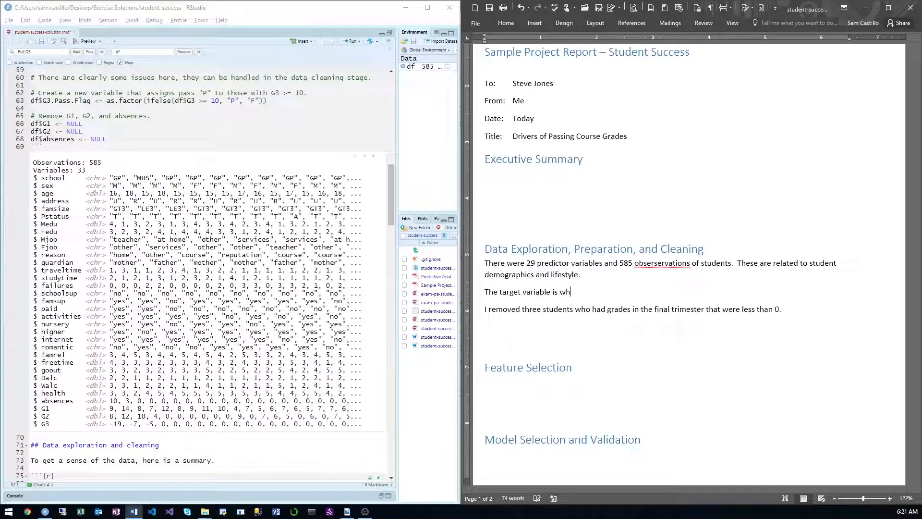
pyautogui.write('ete')
pyautogui.press('BackSpace')
pyautogui.write('her or not the student passes their final')
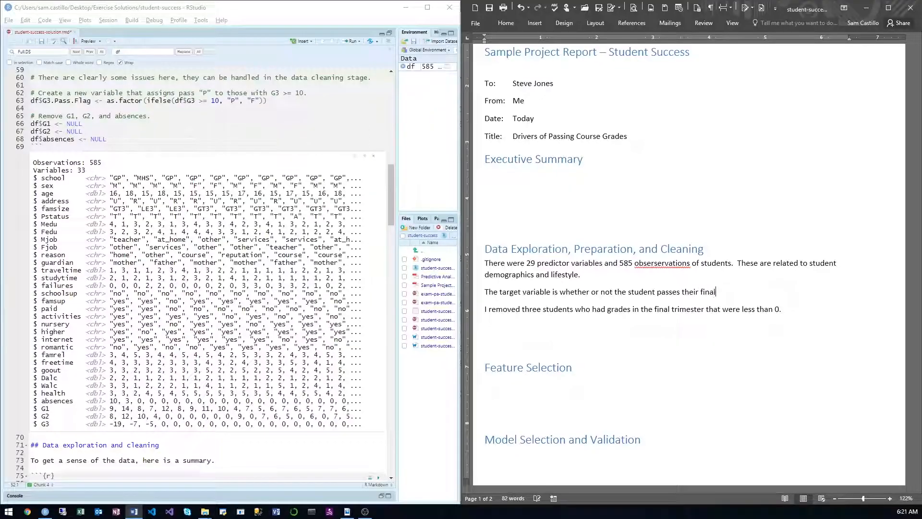
pyautogui.write(' trimester by ')
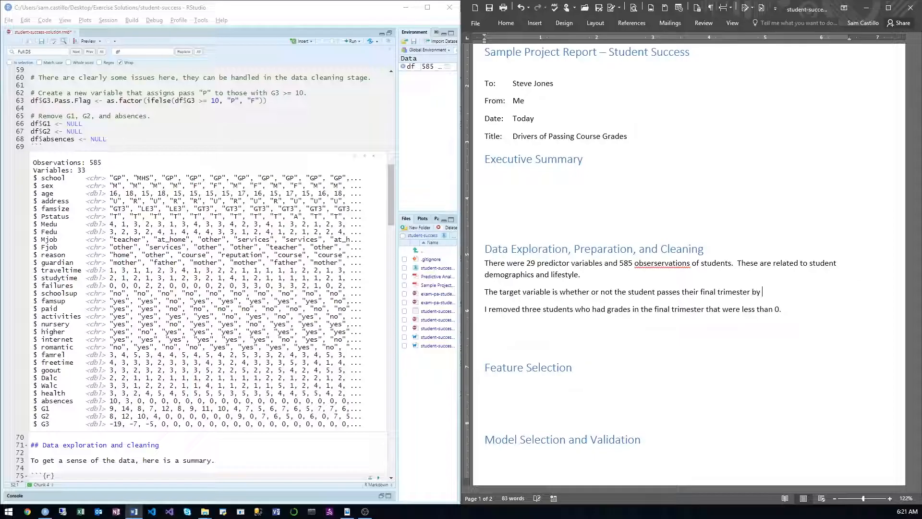
pyautogui.write('achieving a grade of at least 10.')
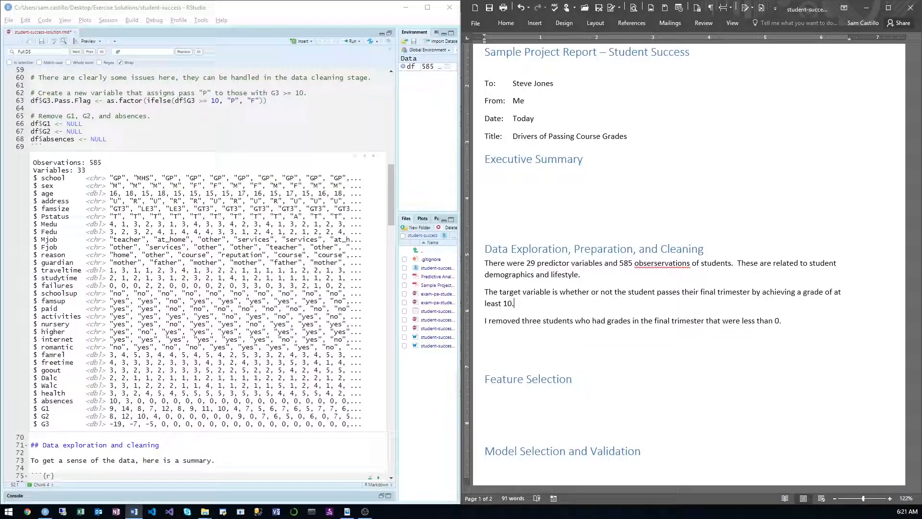
pyautogui.press('Delete')
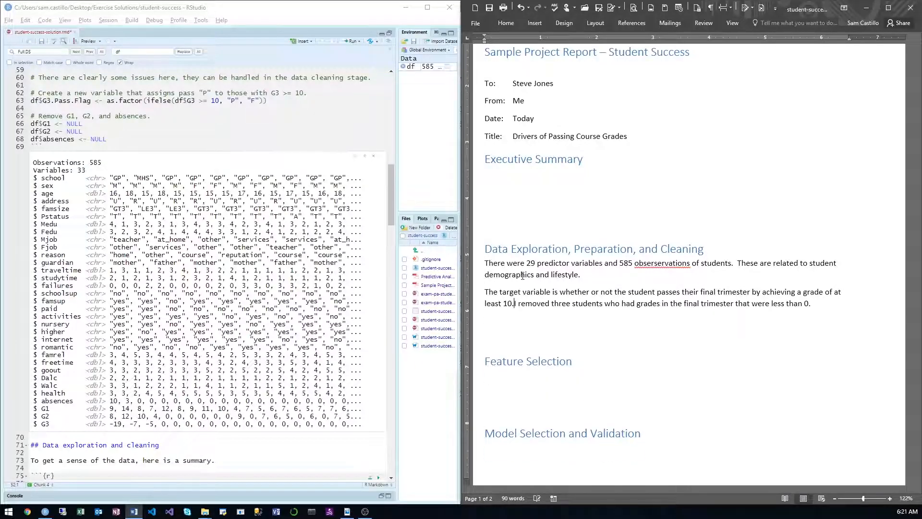
# Step: Switch to RStudio and add df %>% count(G2) and df %>% count(G1) below the df %>% count(G3) line
pyautogui.click(275, 186)
pyautogui.scroll(5, 112, 167)
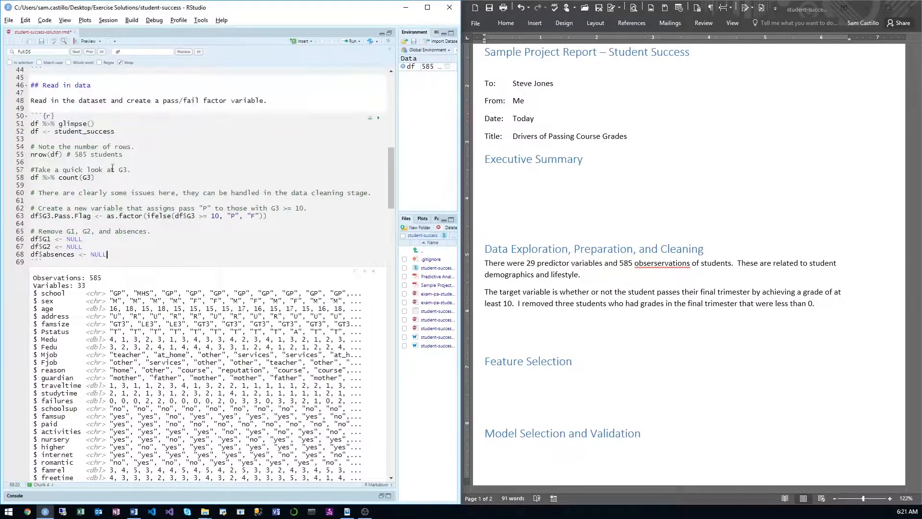
pyautogui.click(101, 176)
pyautogui.press('Return')
pyautogui.write('df %>% count(G3)')
pyautogui.press('Return')
pyautogui.write('df %>% count(G3)')
pyautogui.press('Up')
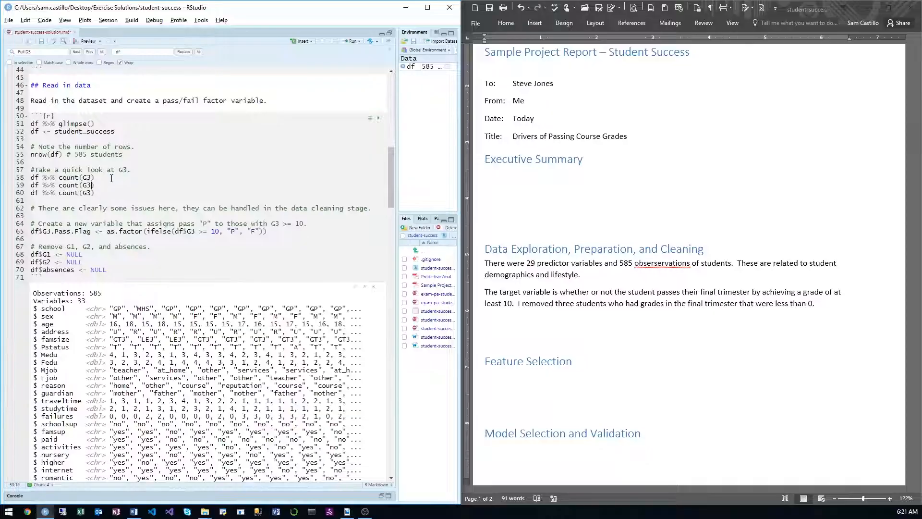
pyautogui.press('BackSpace')
pyautogui.write('2')
pyautogui.press('Down')
pyautogui.press('BackSpace')
pyautogui.write('1')
# Step: Run the new G2 and G1 count lines
pyautogui.press('Up')
pyautogui.hotkey('ctrl', 'Return')
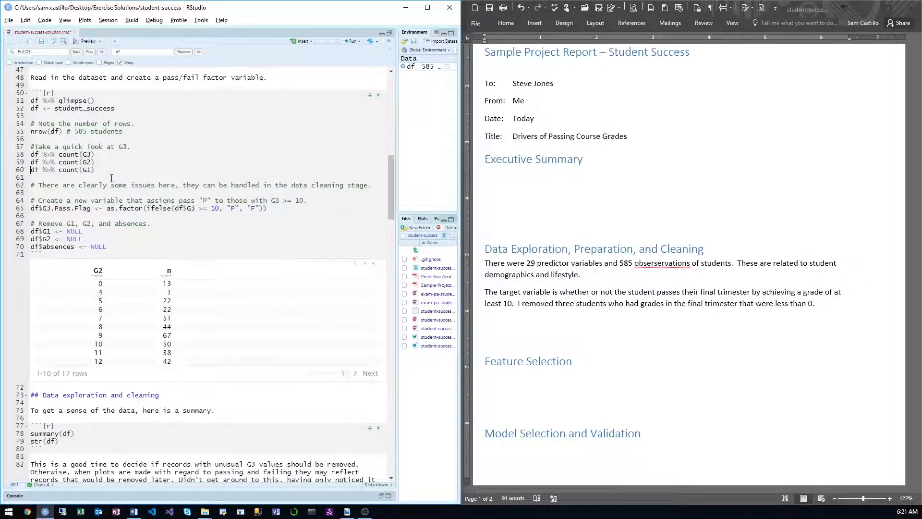
pyautogui.hotkey('ctrl', 'Return')
# Step: In the Word report, add "G1 and G2 were always 0 or greater." after the sentence about the removed students
pyautogui.click(832, 305)
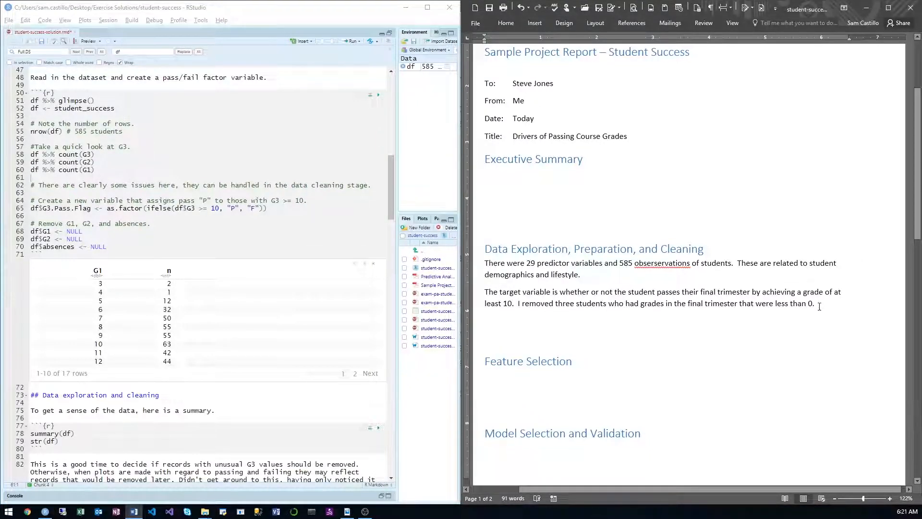
pyautogui.write('G1 and G')
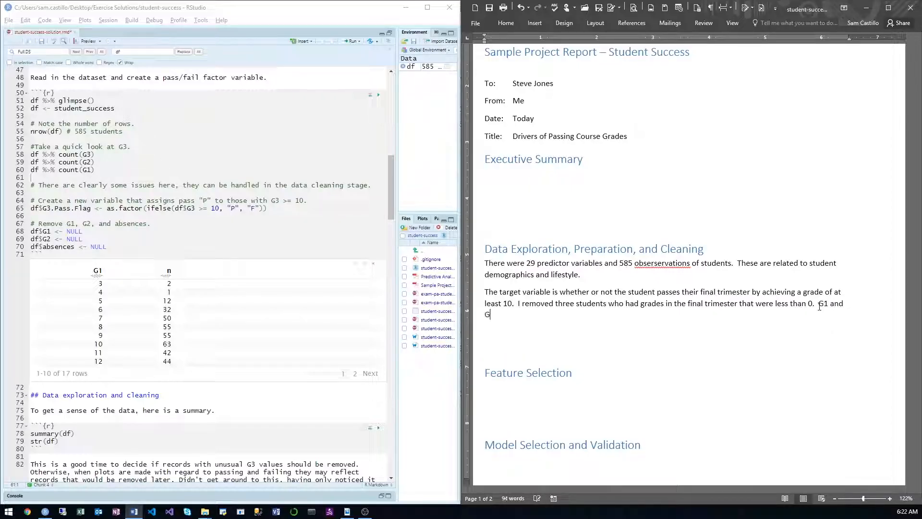
pyautogui.write('2 were always 0 or greater.')
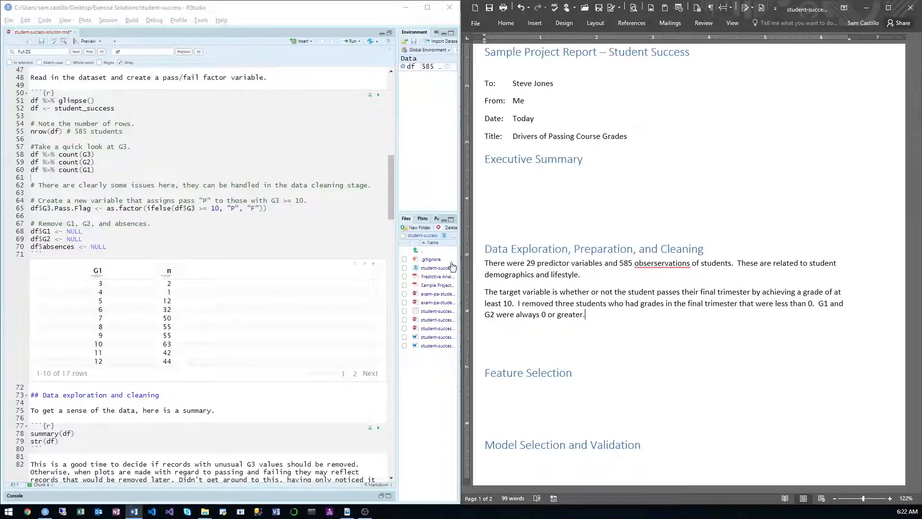
# Step: Switch to RStudio and try renaming the df$G3.Pass.Flag variable to g3_flag
pyautogui.click(154, 218)
pyautogui.click(153, 218)
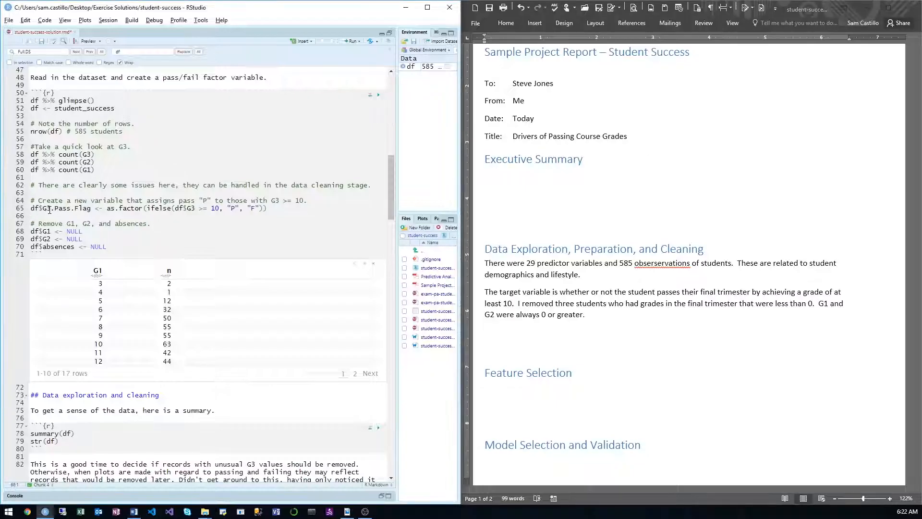
pyautogui.moveTo(91, 209); pyautogui.dragTo(46, 214)
pyautogui.press('BackSpace')
pyautogui.write('g')
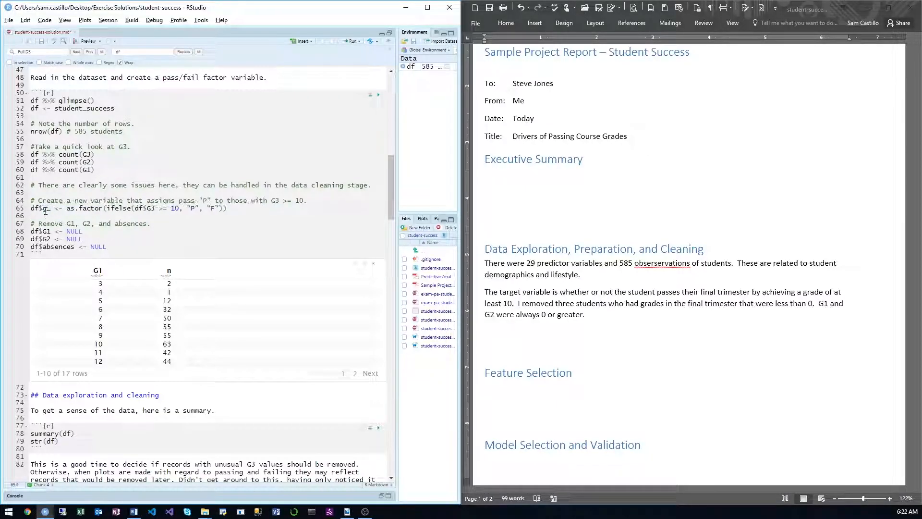
pyautogui.write('3')
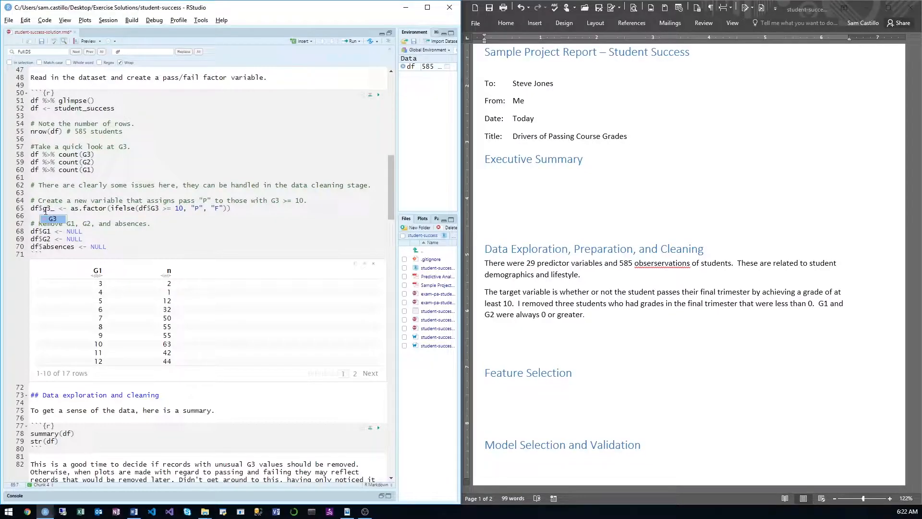
pyautogui.write('_flag_')
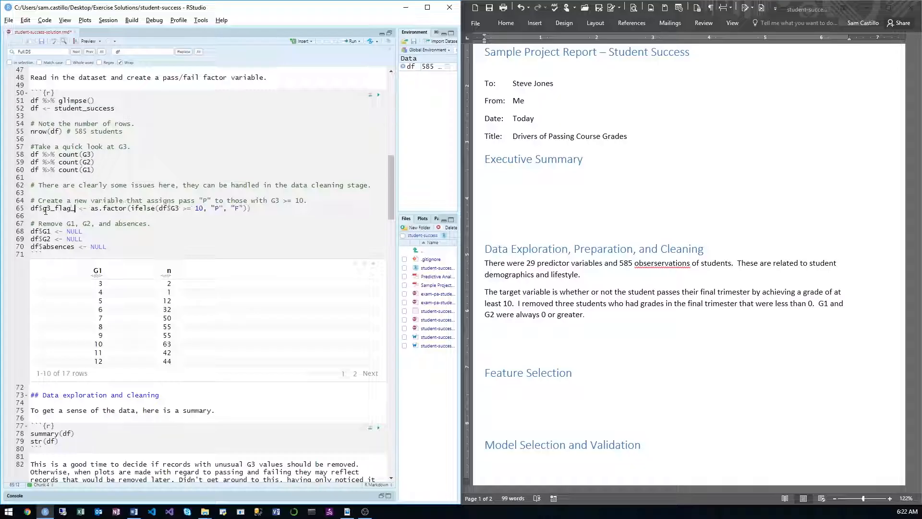
pyautogui.press('BackSpace')
pyautogui.press('BackSpace')
pyautogui.press('BackSpace')
pyautogui.press('BackSpace')
pyautogui.press('BackSpace')
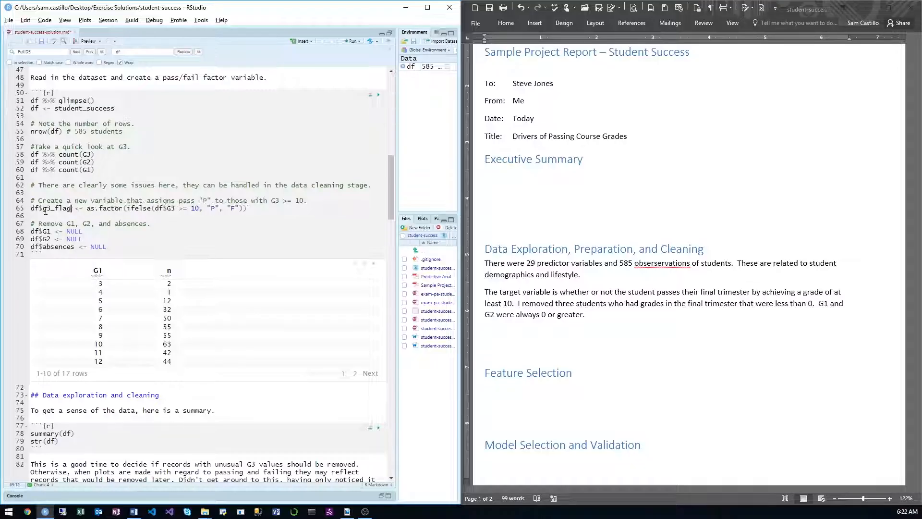
# Step: Name the pass/fail factor variable df$pass and run its assignment line
pyautogui.write('pas')
pyautogui.write('s')
pyautogui.press('BackSpace')
pyautogui.press('BackSpace')
pyautogui.press('BackSpace')
pyautogui.press('BackSpace')
pyautogui.press('BackSpace')
pyautogui.press('BackSpace')
pyautogui.press('BackSpace')
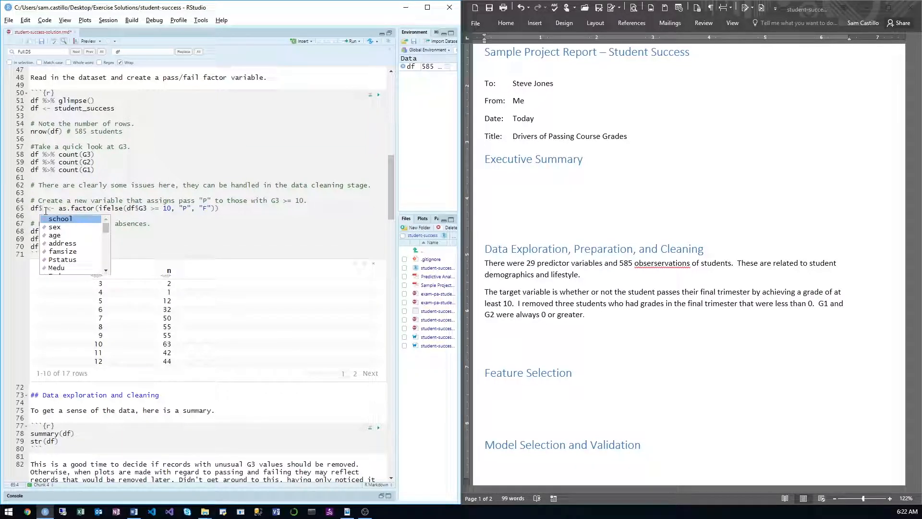
pyautogui.write('pass')
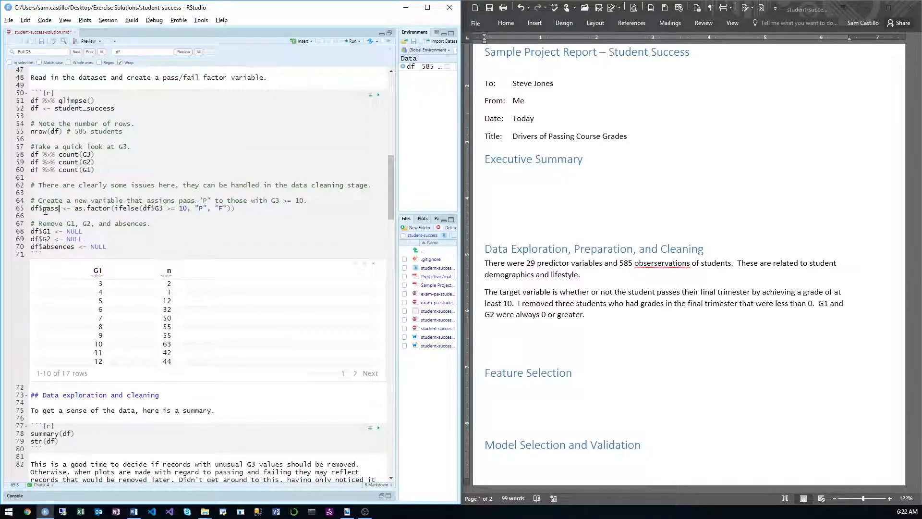
pyautogui.hotkey('ctrl', 'Return')
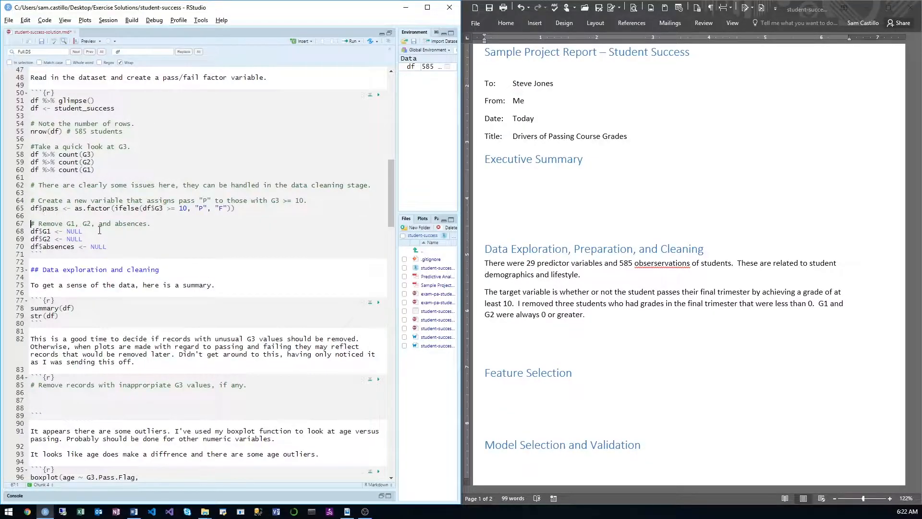
# Step: Run the three lines that set df$G1, df$G2, and df$absences to NULL
pyautogui.moveTo(131, 247); pyautogui.dragTo(30, 232)
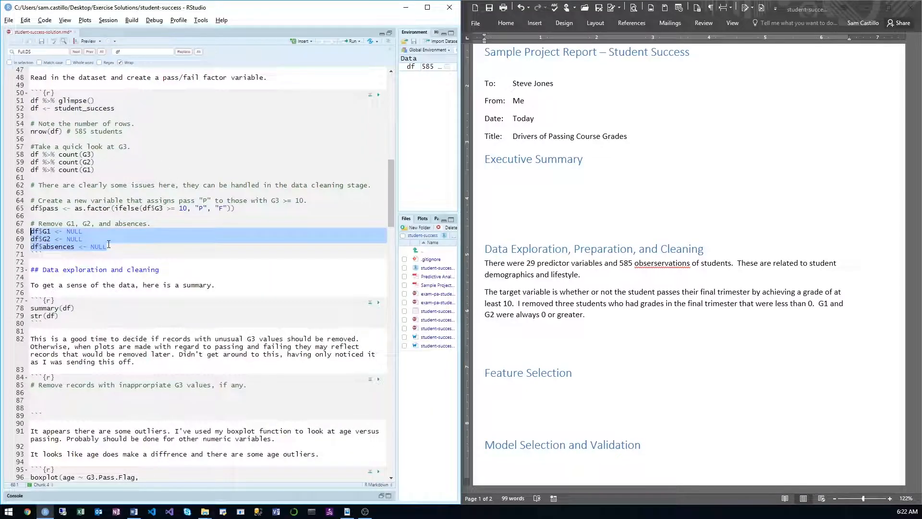
pyautogui.click(126, 246)
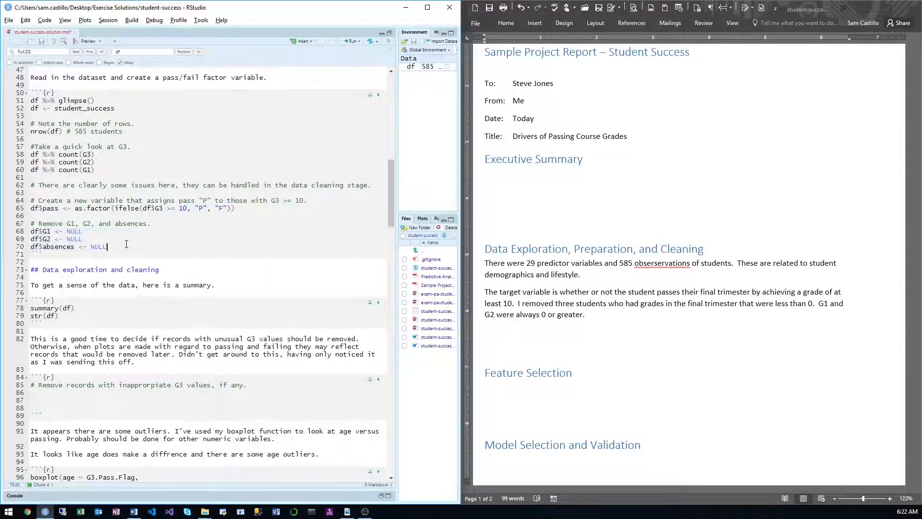
# Step: Preview the data without the pass column by running df %>% select(-pass) at the end of the chunk, and delete that line
pyautogui.press('Return')
pyautogui.press('Return')
pyautogui.write('df')
pyautogui.hotkey('ctrl', 'shift', 'm')
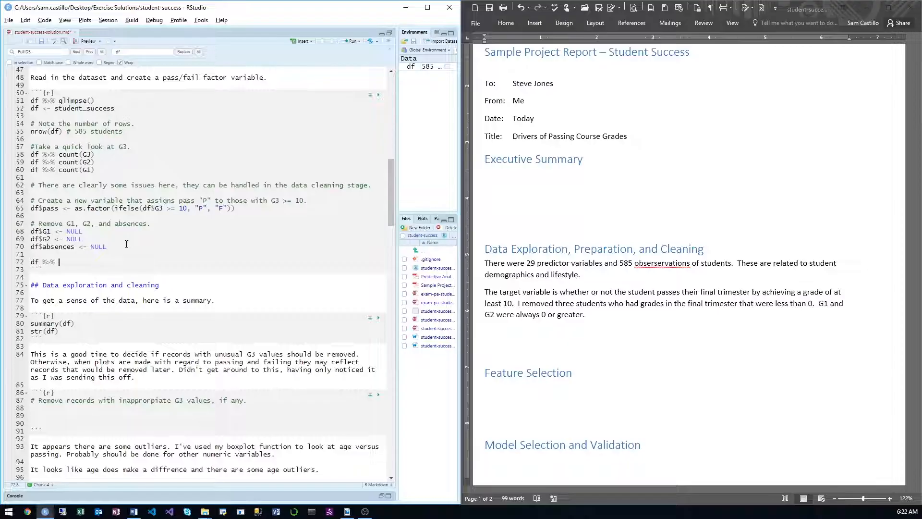
pyautogui.write('sl')
pyautogui.write('lect(-')
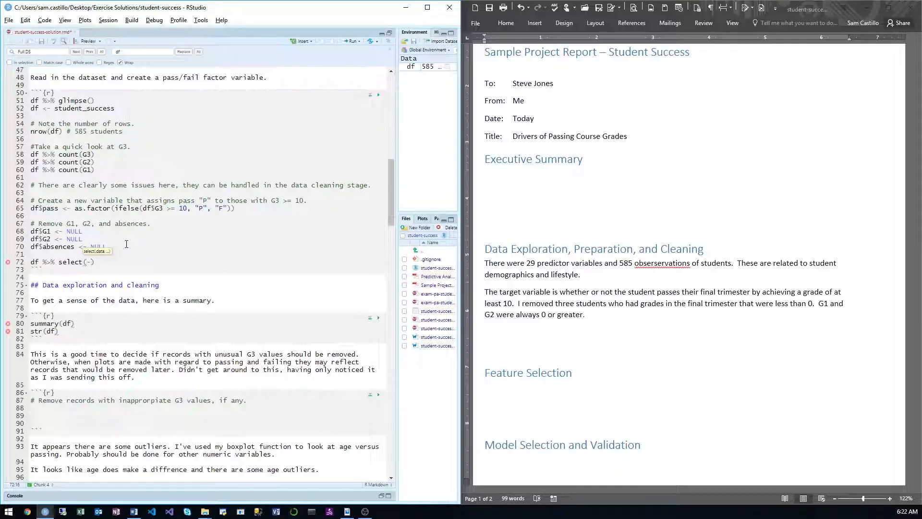
pyautogui.write('pass')
pyautogui.hotkey('ctrl', 'Return')
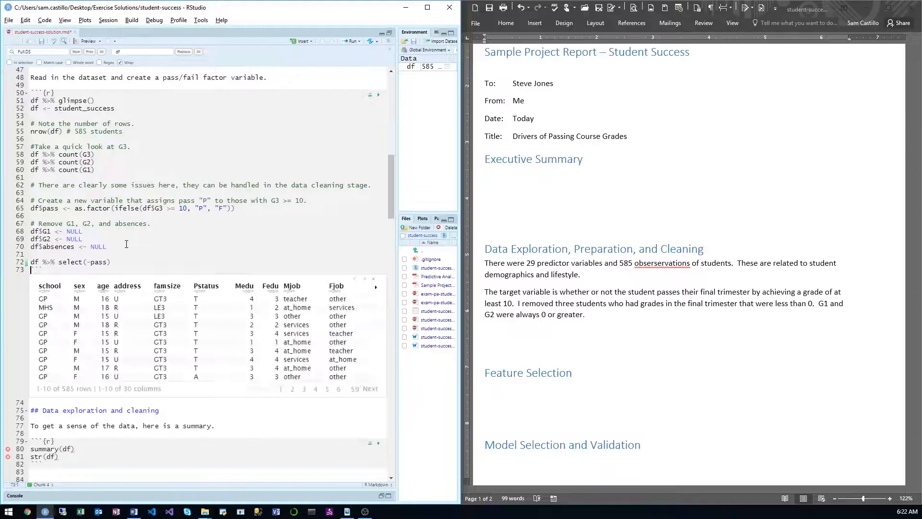
pyautogui.moveTo(126, 263); pyautogui.dragTo(2, 263)
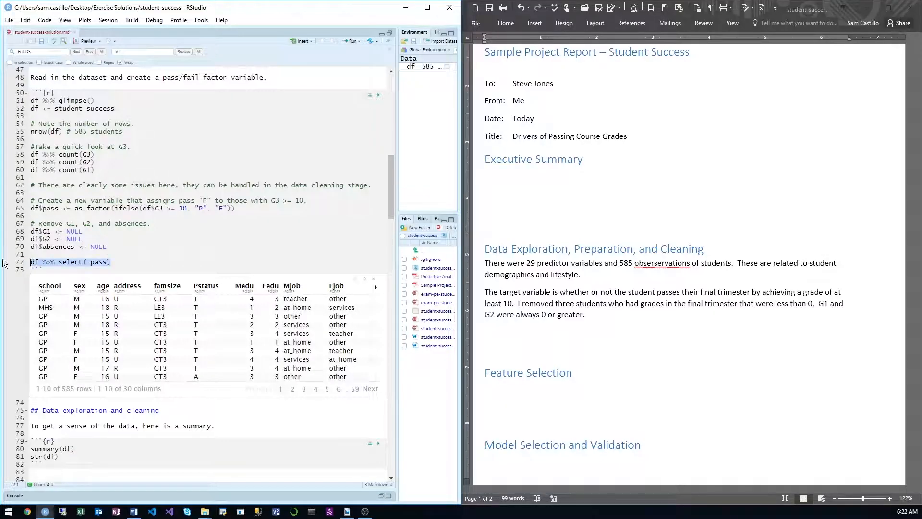
pyautogui.press('BackSpace')
pyautogui.scroll(-5, 43, 254)
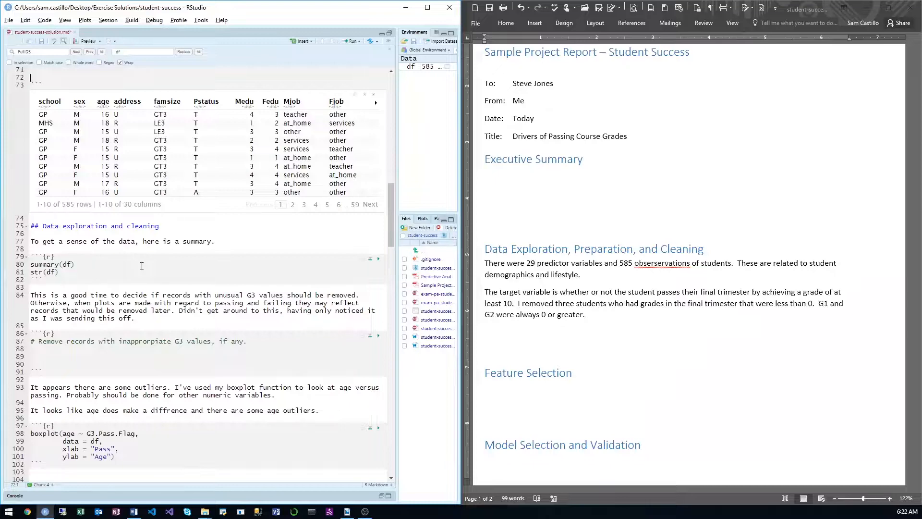
pyautogui.press('super+shift+s')
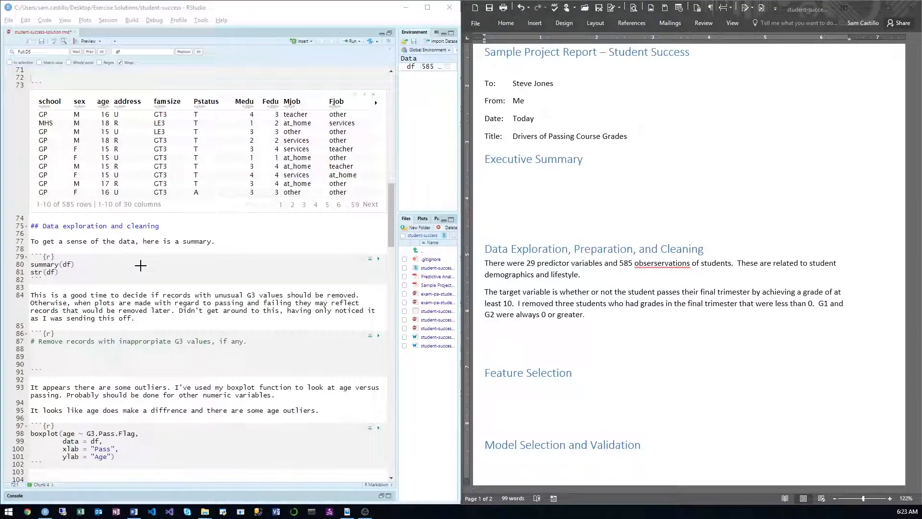
pyautogui.hotkey('alt', 'Tab')
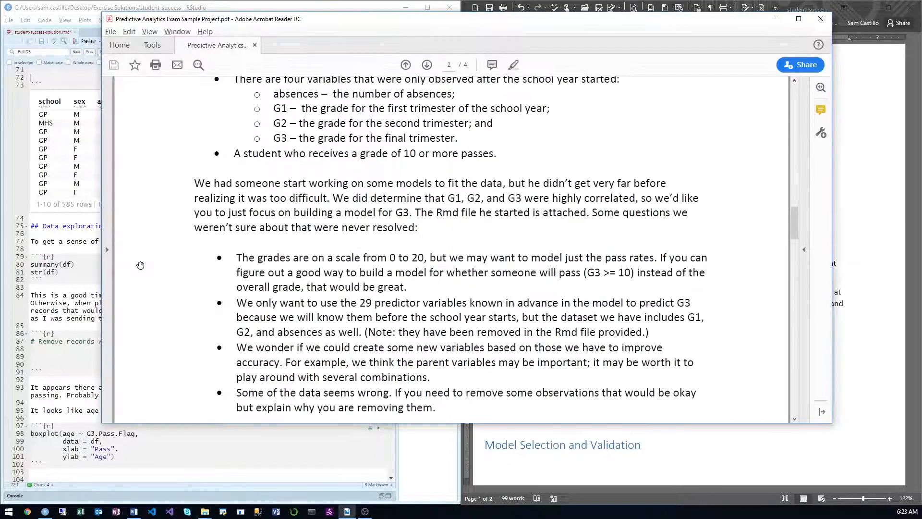
pyautogui.click(74, 257)
pyautogui.scroll(6, 73, 257)
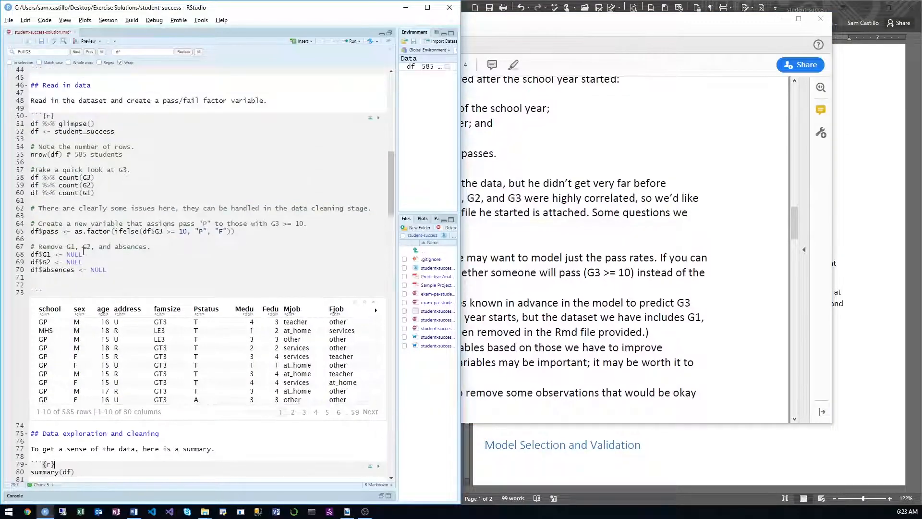
pyautogui.scroll(-5, 109, 255)
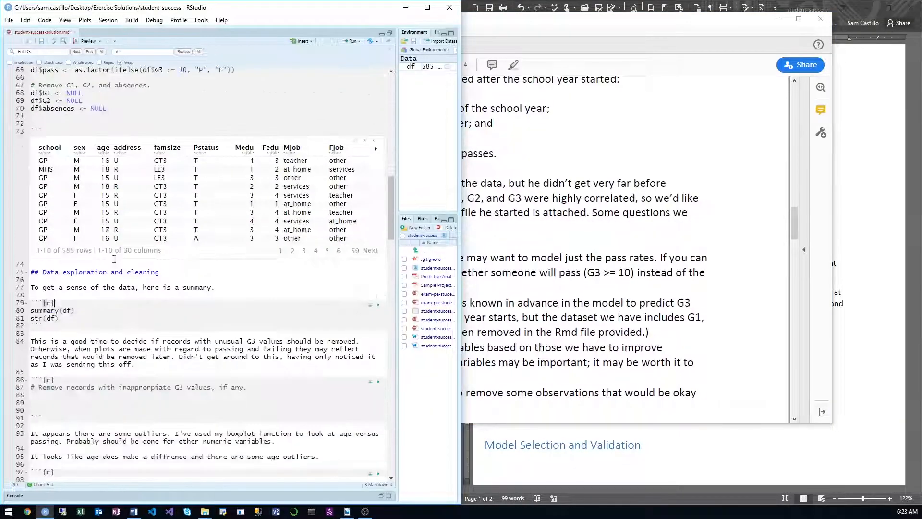
# Step: Add df <- df %>% filter(G3 >= 0) above summary(df) in the first Data exploration and cleaning chunk
pyautogui.click(85, 303)
pyautogui.press('Return')
pyautogui.press('Return')
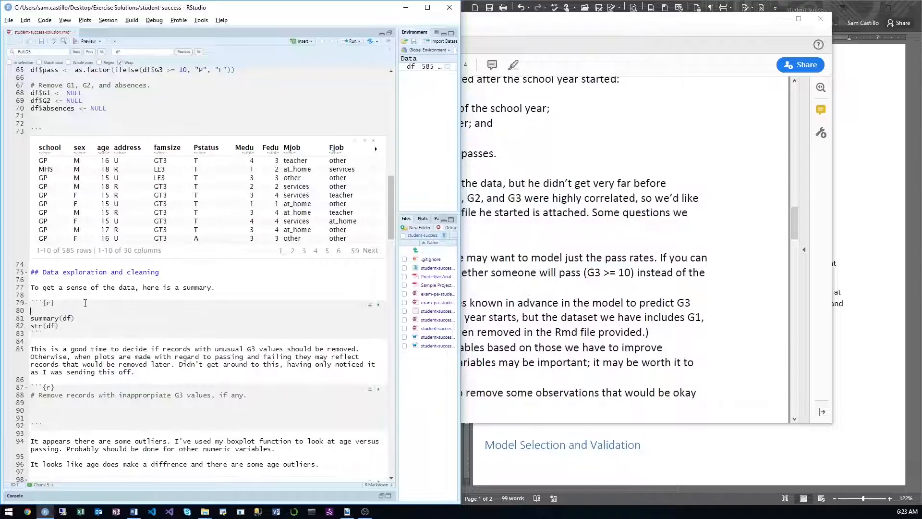
pyautogui.press('Up')
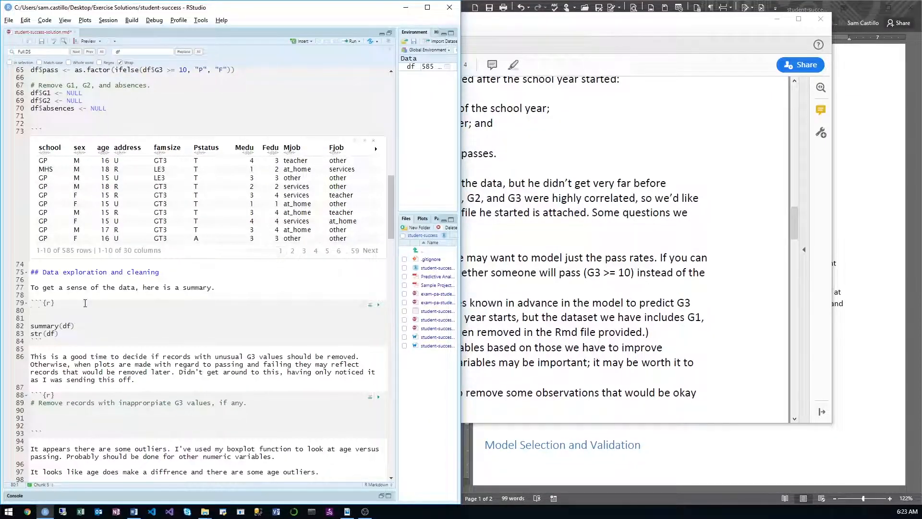
pyautogui.write('df')
pyautogui.write(' <- df')
pyautogui.write(' %>% filter(')
pyautogui.write('G3 ')
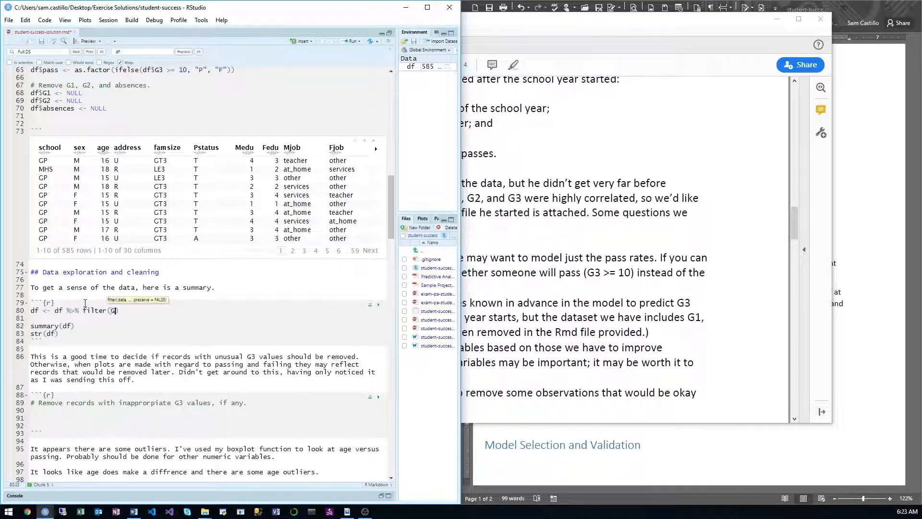
pyautogui.write('<')
pyautogui.write('= 0')
# Step: Insert nrow(df) above the G3 filter line and run both lines
pyautogui.press('Home')
pyautogui.press('Return')
pyautogui.press('Up')
pyautogui.write('w(df)')
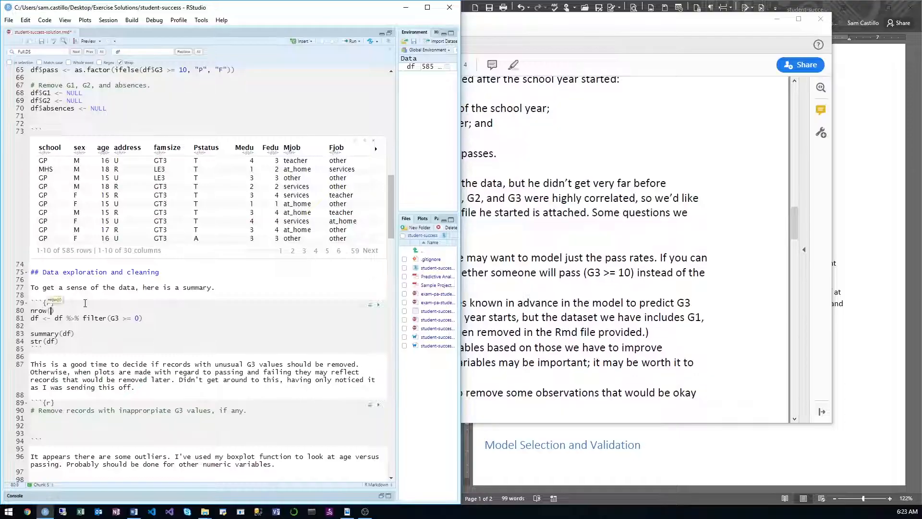
pyautogui.hotkey('ctrl', 'Return')
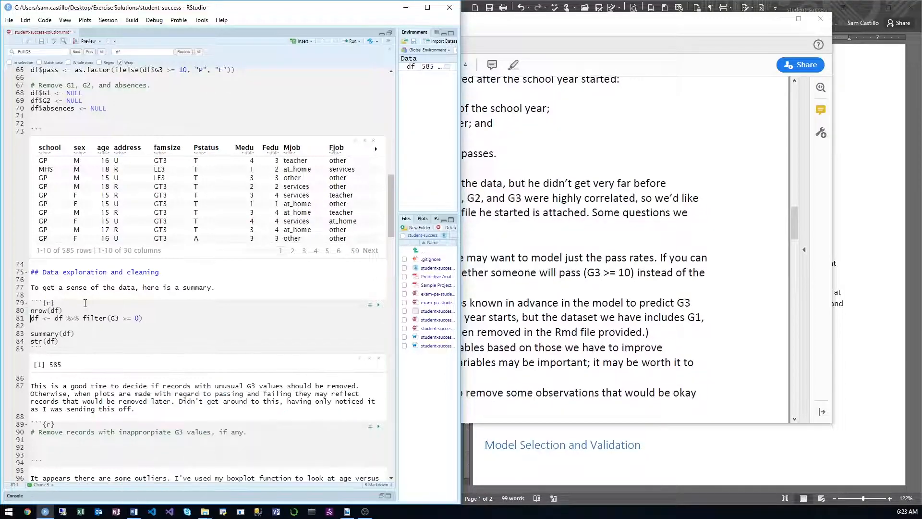
pyautogui.hotkey('ctrl', 'Return')
# Step: Add nrow(df) below the filter line, run it, and run summary(df)
pyautogui.press('Return')
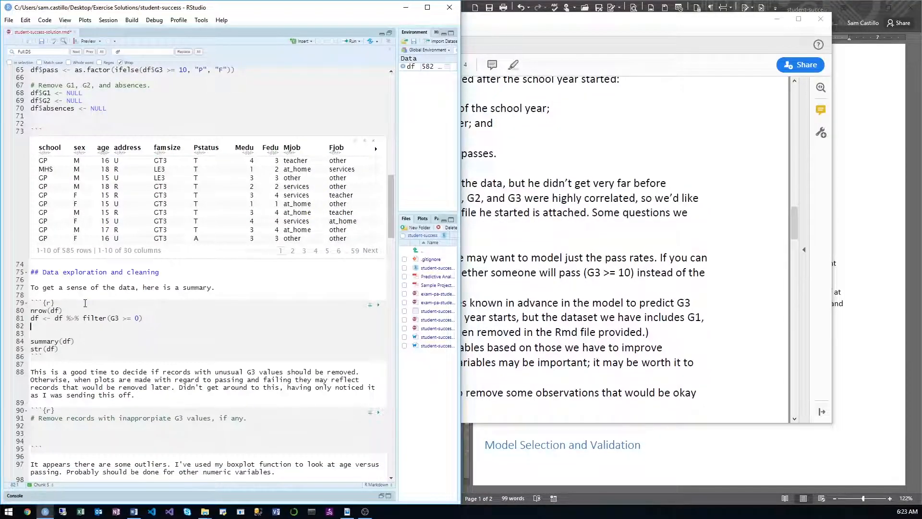
pyautogui.write('nrow(df)')
pyautogui.hotkey('ctrl', 'Return')
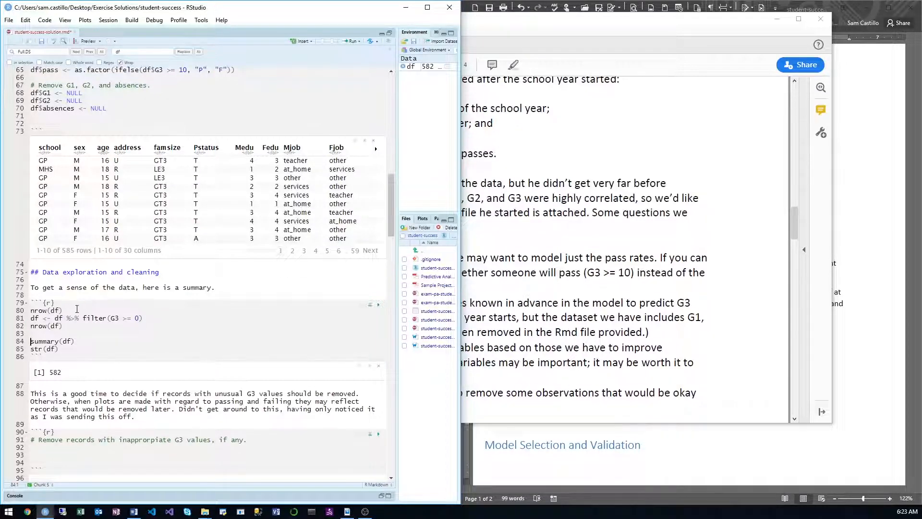
pyautogui.scroll(-4, 77, 309)
pyautogui.hotkey('ctrl', 'Return')
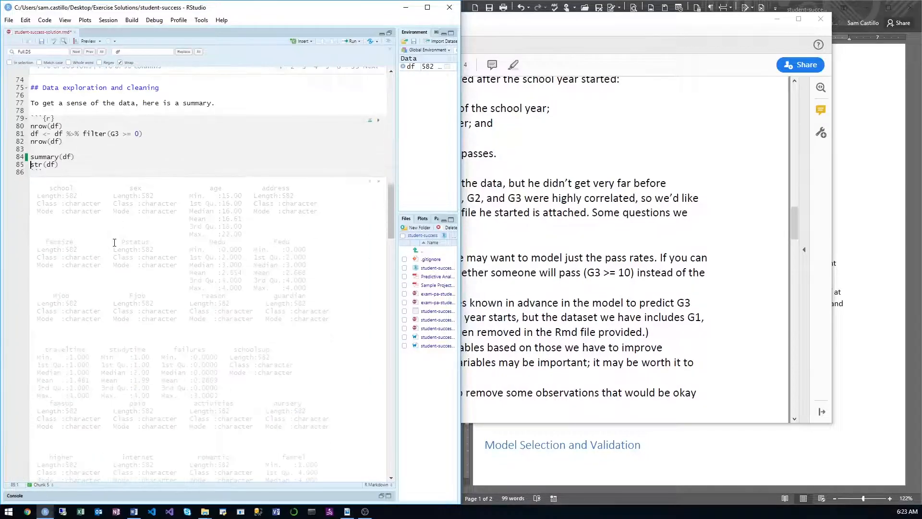
# Step: Switch to the sample project PDF and review the unresolved questions listed on page 2
pyautogui.click(489, 254)
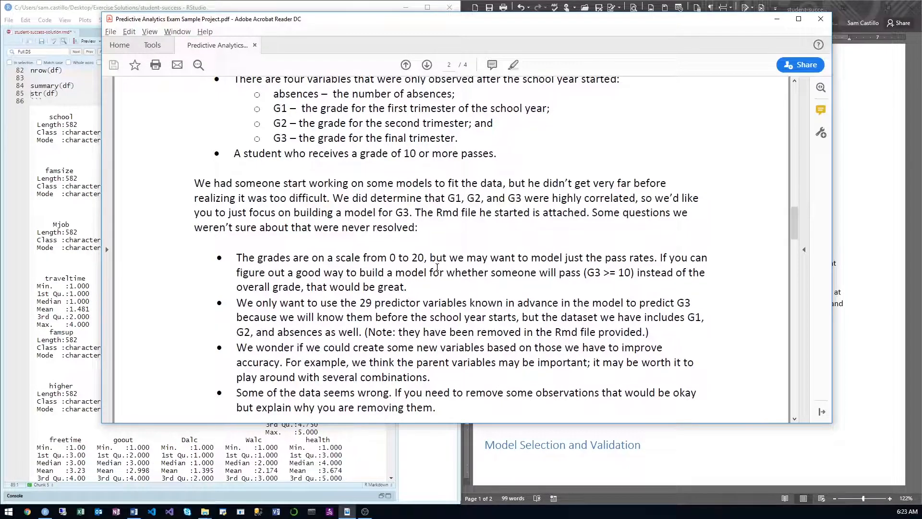
pyautogui.scroll(-4, 438, 267)
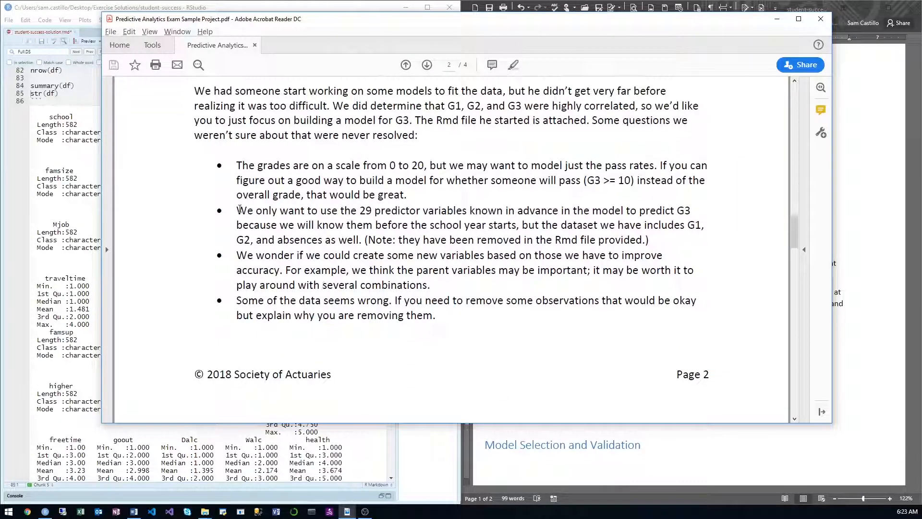
# Step: Review the PDF's unresolved questions from the predictor-variable bullet onward, and move the PDF window clear of the Word report
pyautogui.moveTo(240, 208); pyautogui.dragTo(432, 305)
pyautogui.click(416, 260)
pyautogui.moveTo(459, 23); pyautogui.dragTo(325, 361)
# Step: Start a new Data Exploration paragraph with "Because our goal is to help educators identify which students will pass at the beginning of the year, we only"
pyautogui.click(537, 331)
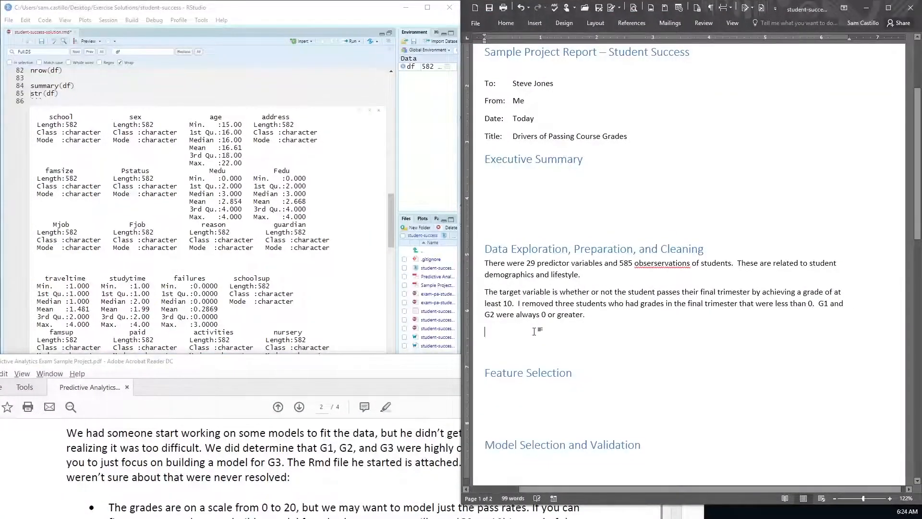
pyautogui.write('Because o')
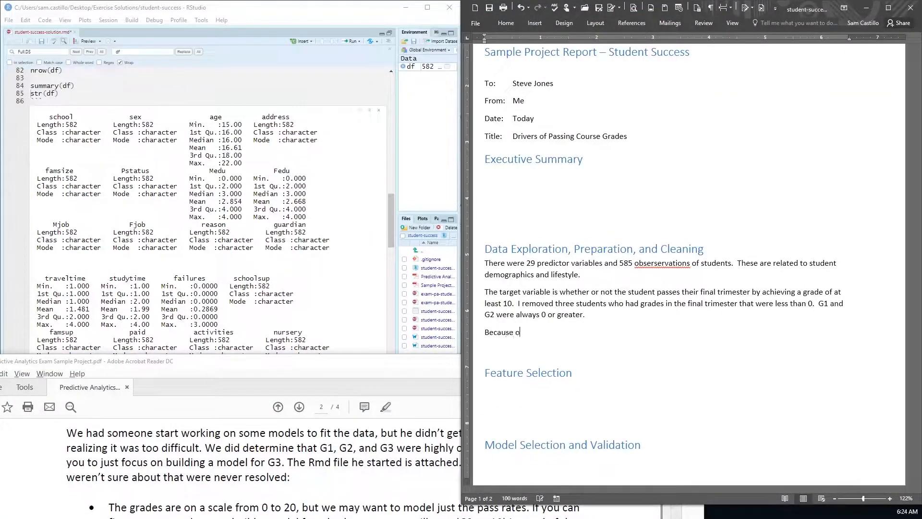
pyautogui.write('ur goal i')
pyautogui.write('s to p')
pyautogui.write('help educato')
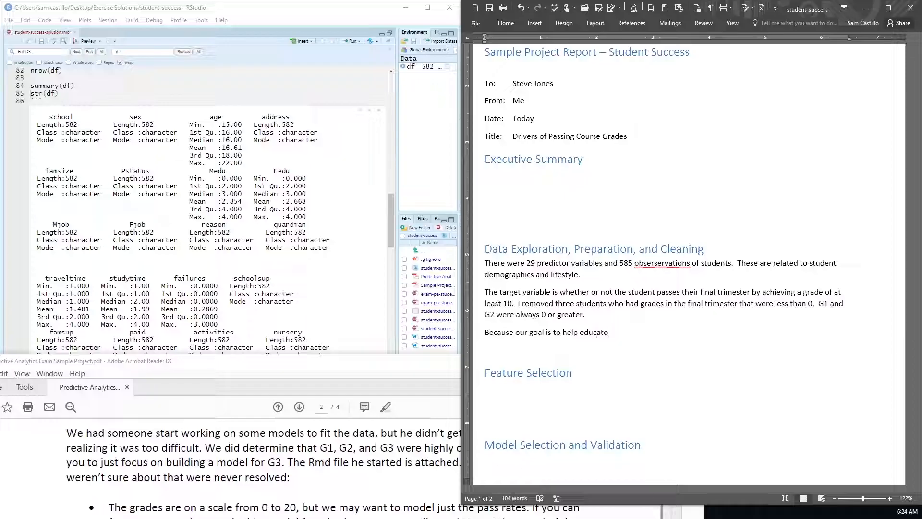
pyautogui.write('rs identify which student')
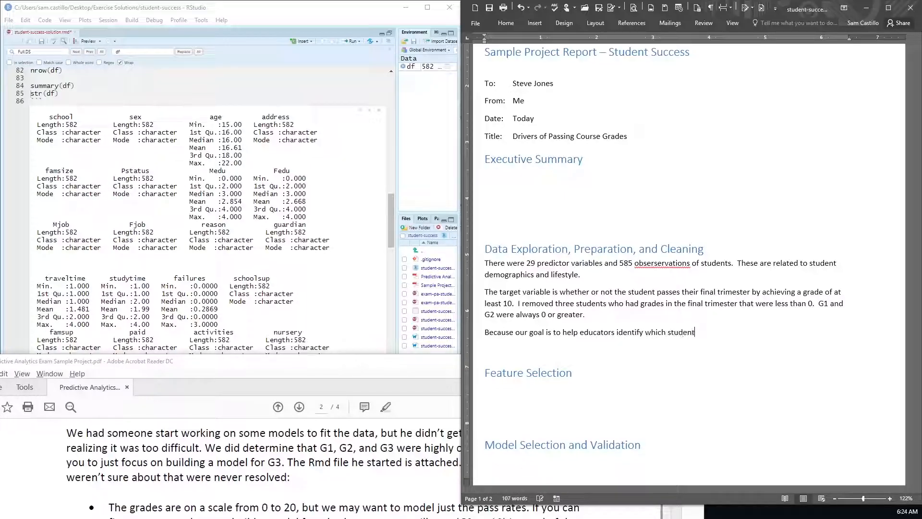
pyautogui.write('s will pass at the beginning of the ')
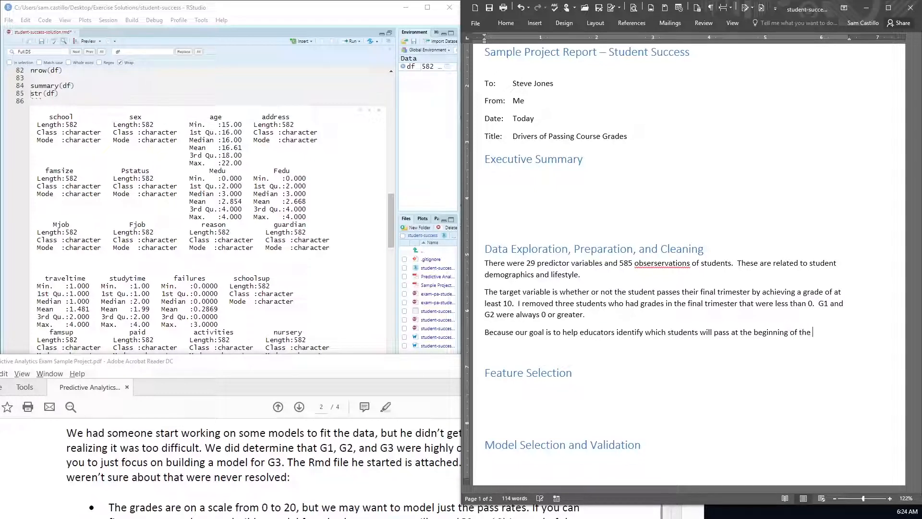
pyautogui.write('year, we only us')
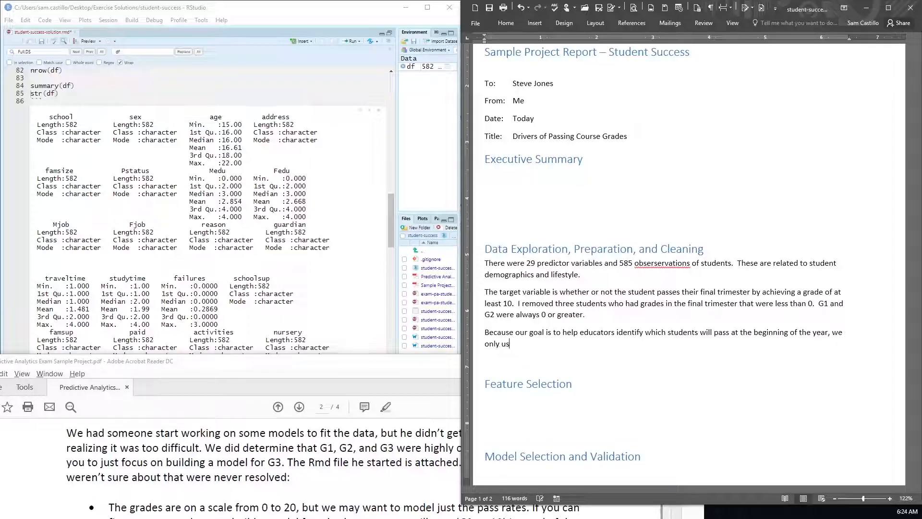
pyautogui.write('e variables which they would know in ')
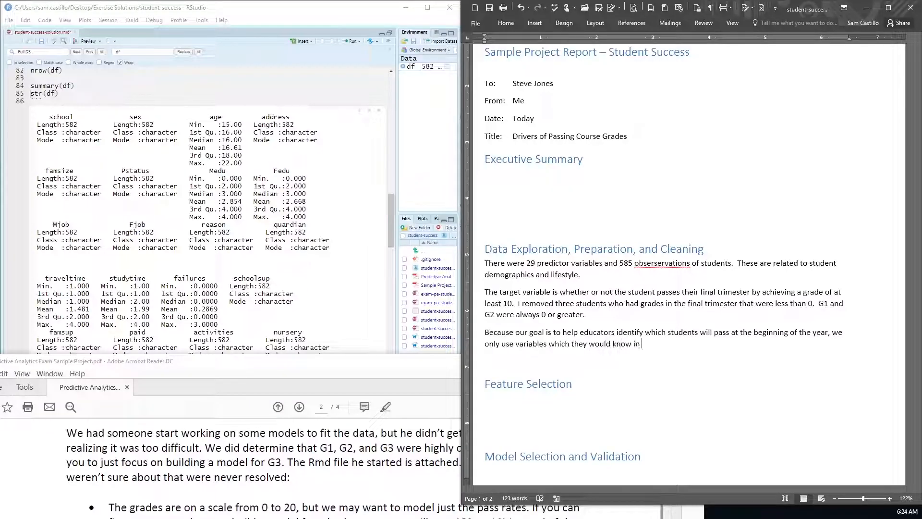
pyautogui.write('advance.  We do not in')
# Step: Begin the paragraph's second sentence with "We do not include G1, G2, or"
pyautogui.press('BackSpace')
pyautogui.write('clude')
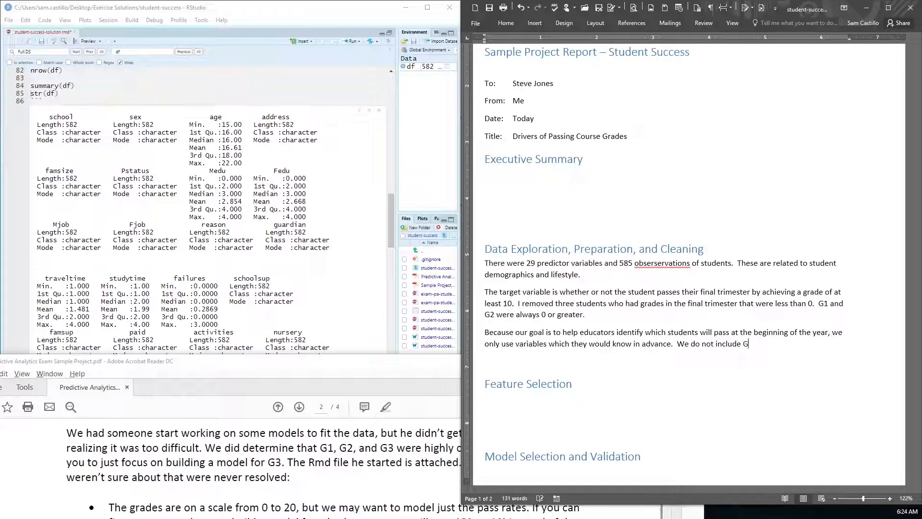
pyautogui.write(' G')
pyautogui.press('BackSpace')
pyautogui.write('the ')
pyautogui.write('G1, G2, or')
# Step: Look through the summary(df) output for another variable to exclude, and add "failures" to the list in the report sentence
pyautogui.click(352, 314)
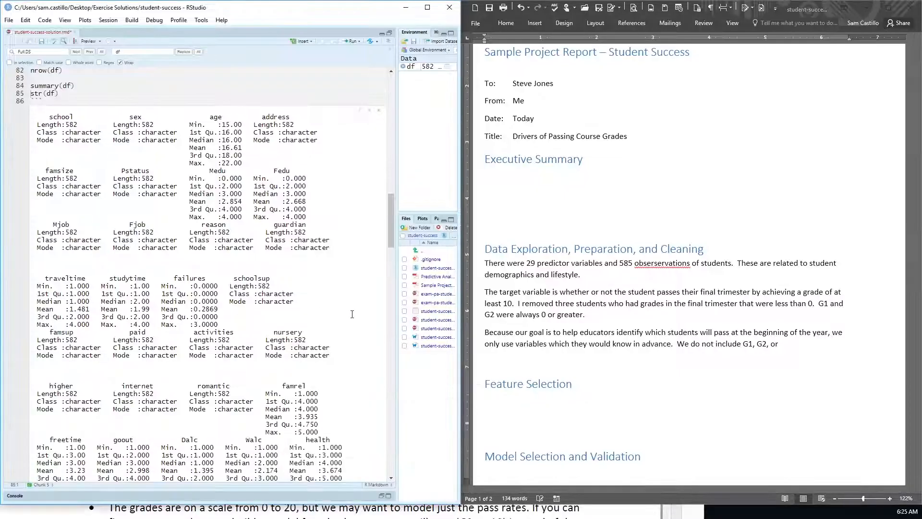
pyautogui.scroll(-4, 340, 303)
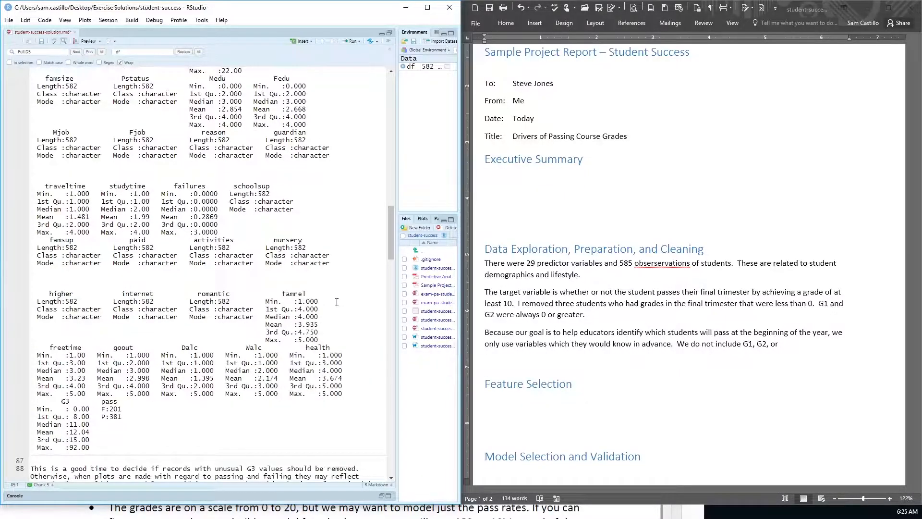
pyautogui.scroll(5, 337, 302)
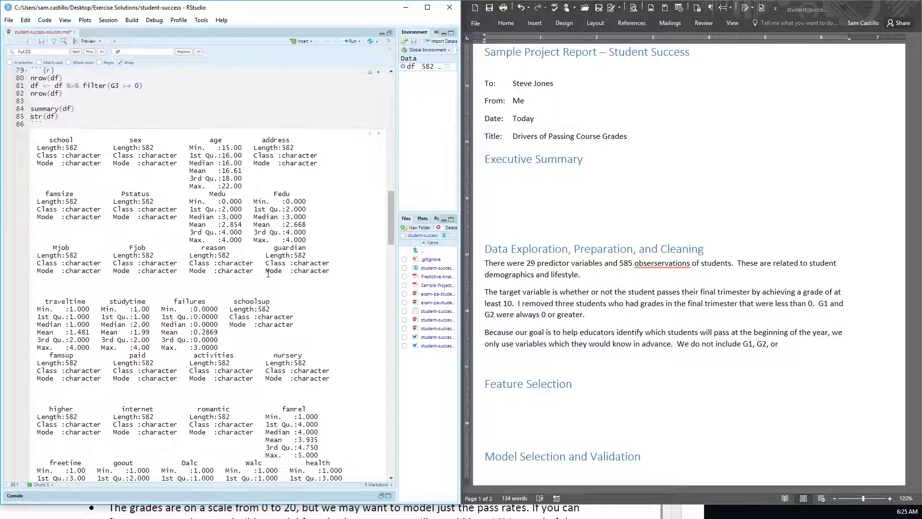
pyautogui.doubleClick(188, 300)
pyautogui.click(820, 340)
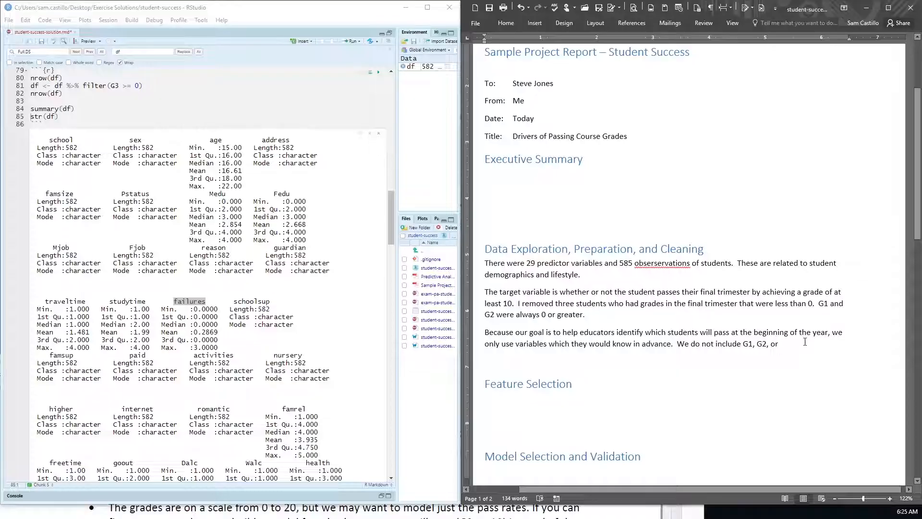
pyautogui.write('failures')
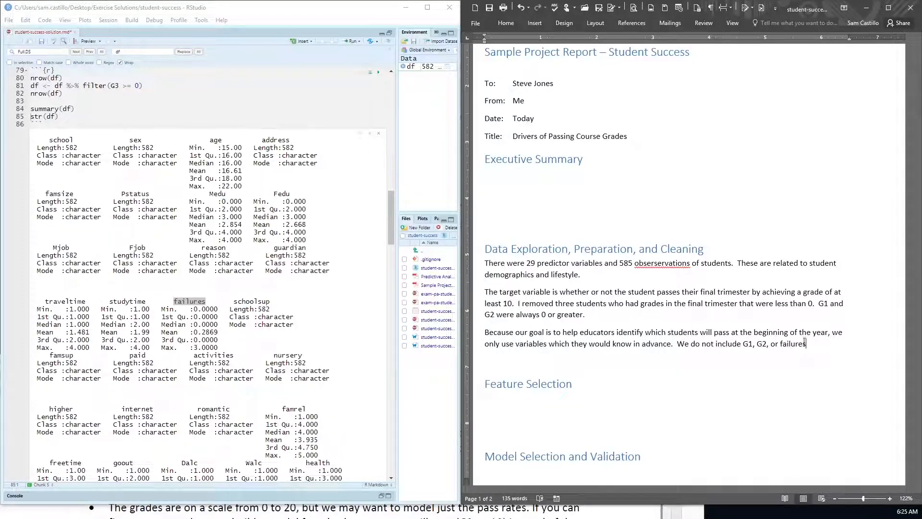
# Step: Check the rest of the summary output, switch to the sample project PDF, and review the data dictionary on page 4, including traveltime and studytime
pyautogui.scroll(-3, 243, 352)
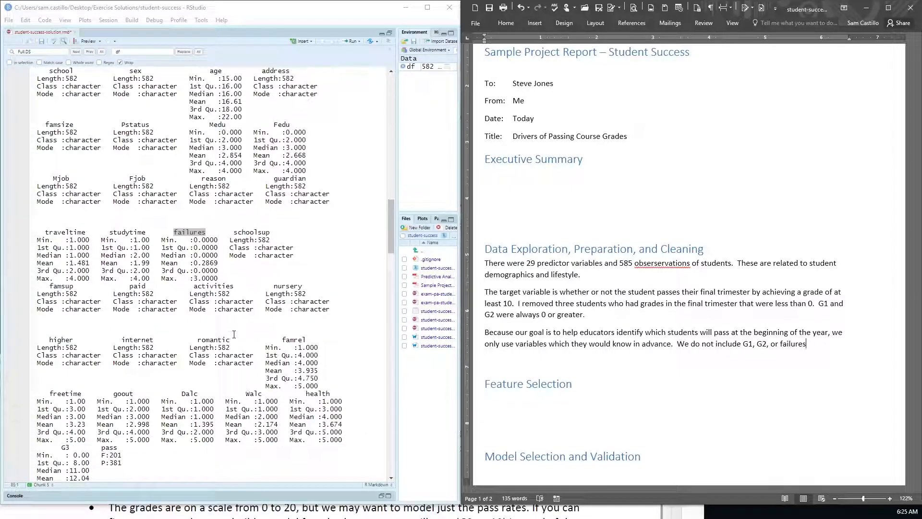
pyautogui.hotkey('alt', 'Tab')
pyautogui.hotkey('alt', 'Tab')
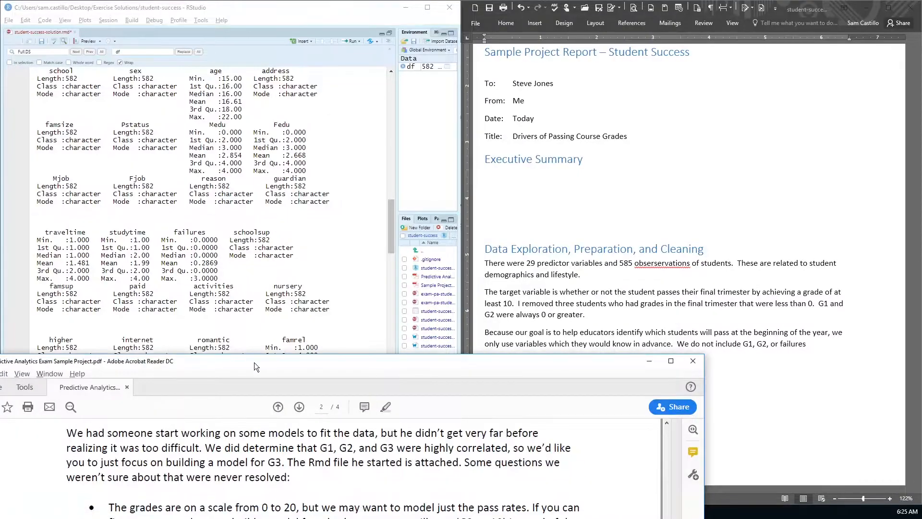
pyautogui.moveTo(255, 362); pyautogui.dragTo(331, 102)
pyautogui.scroll(-10, 336, 225)
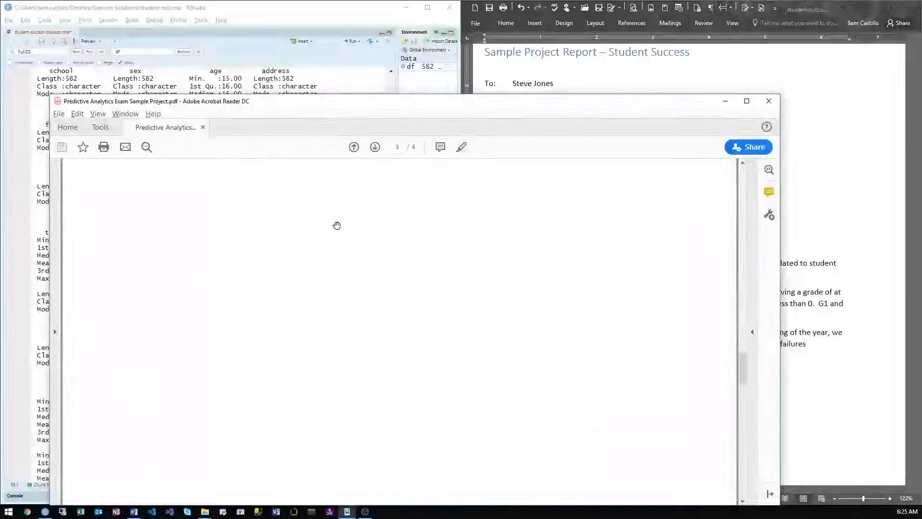
pyautogui.moveTo(743, 387); pyautogui.dragTo(743, 447)
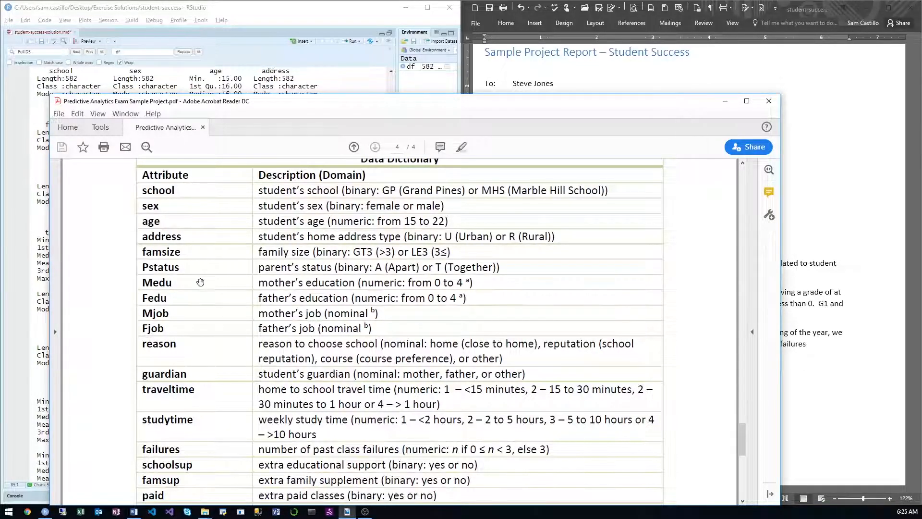
pyautogui.scroll(-2, 200, 282)
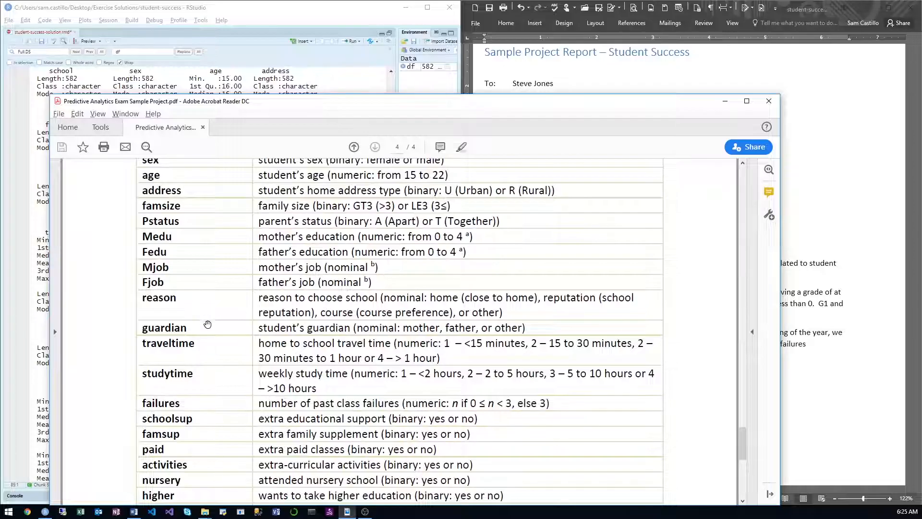
pyautogui.scroll(-2, 207, 324)
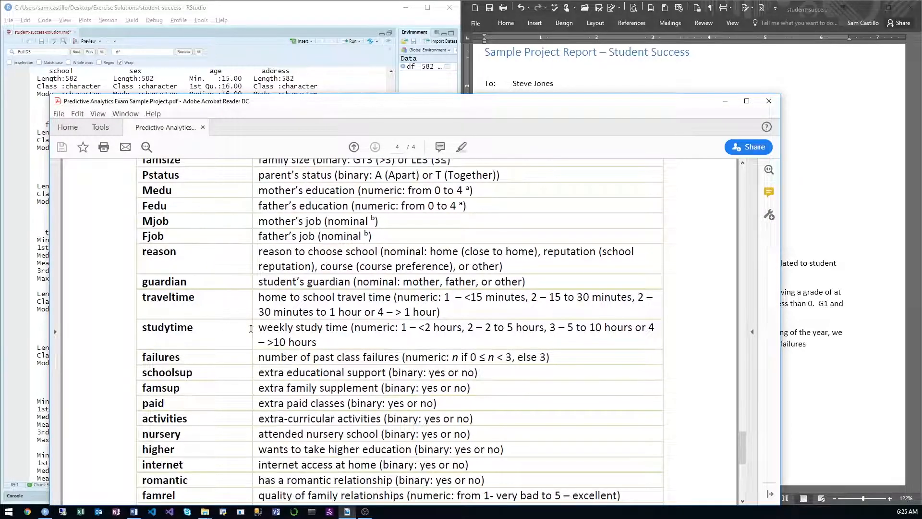
pyautogui.scroll(-3, 251, 328)
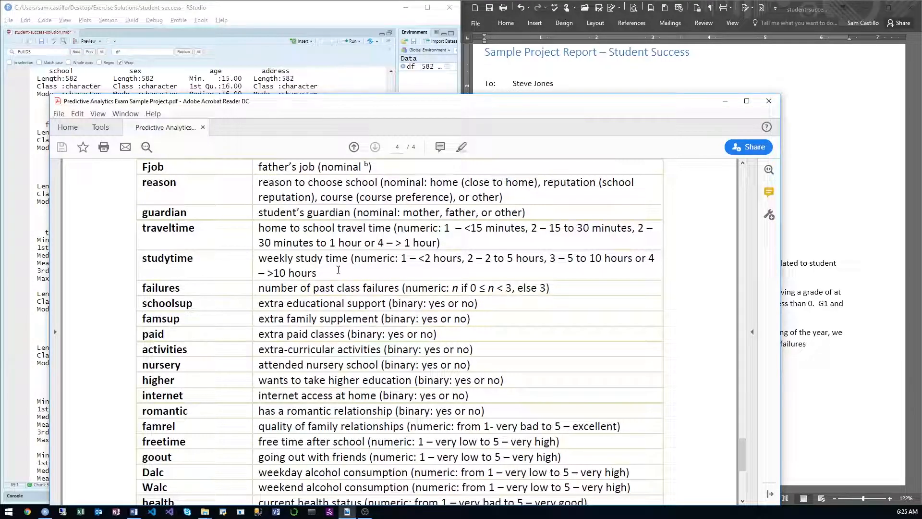
pyautogui.moveTo(346, 260); pyautogui.dragTo(246, 227)
pyautogui.scroll(-2, 264, 252)
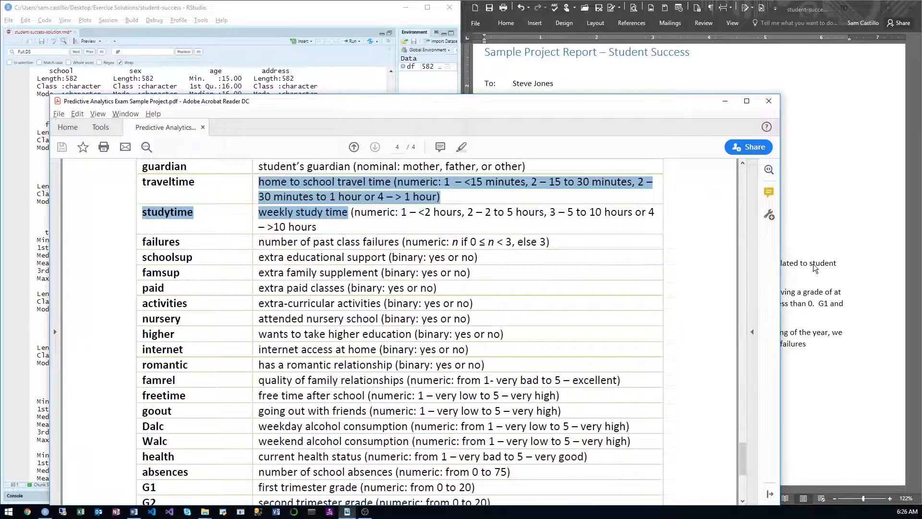
# Step: Check the data dictionary's descriptions of the failures and absences variables
pyautogui.hotkey('alt', 'Tab')
pyautogui.click(232, 249)
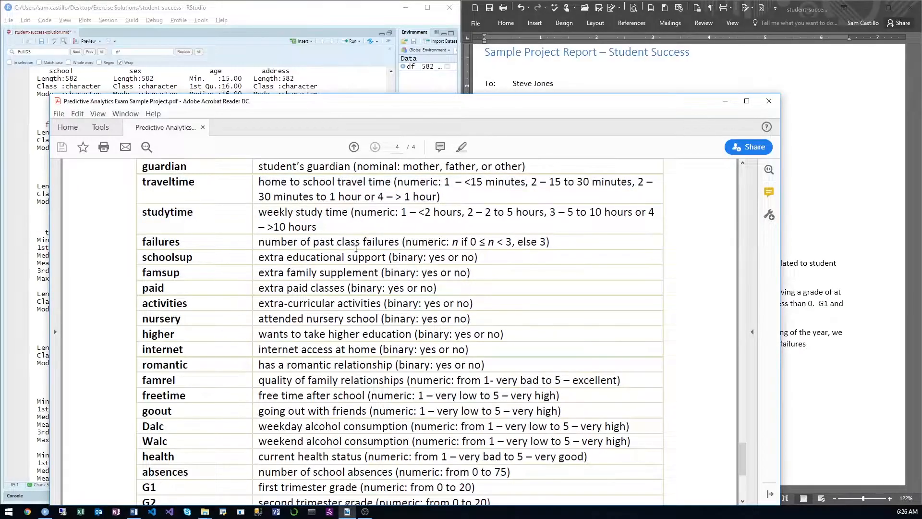
pyautogui.moveTo(402, 242); pyautogui.dragTo(270, 246)
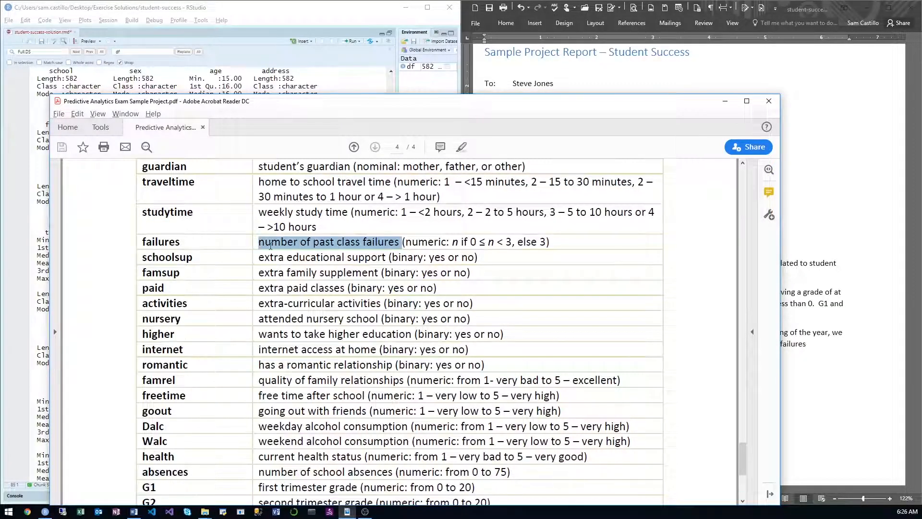
pyautogui.scroll(-2, 274, 248)
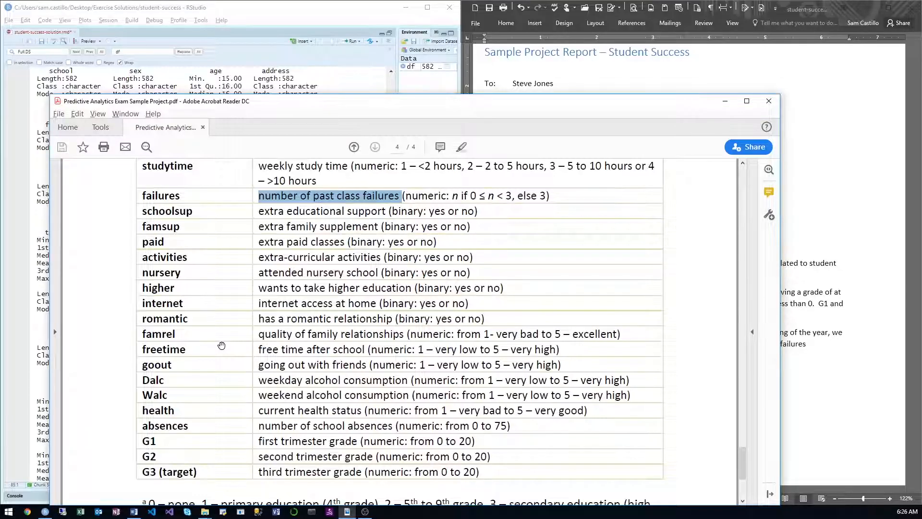
pyautogui.scroll(-1, 221, 345)
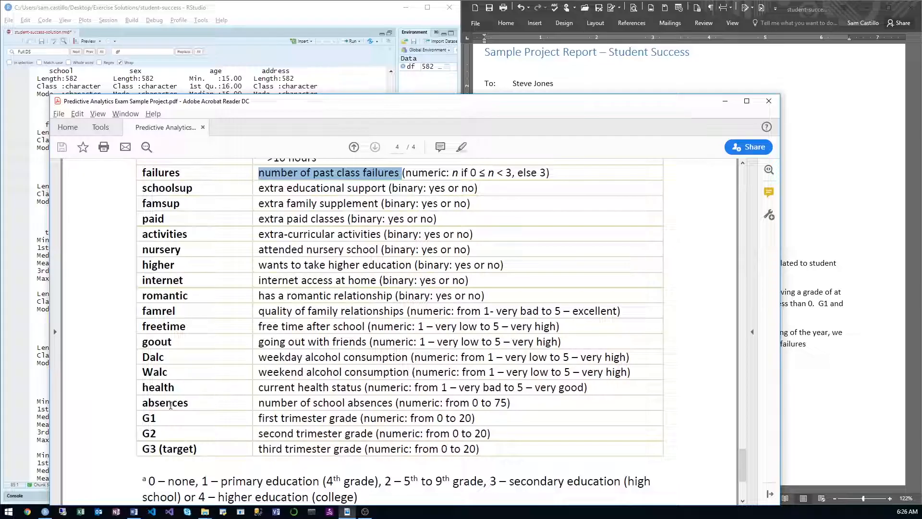
pyautogui.doubleClick(187, 405)
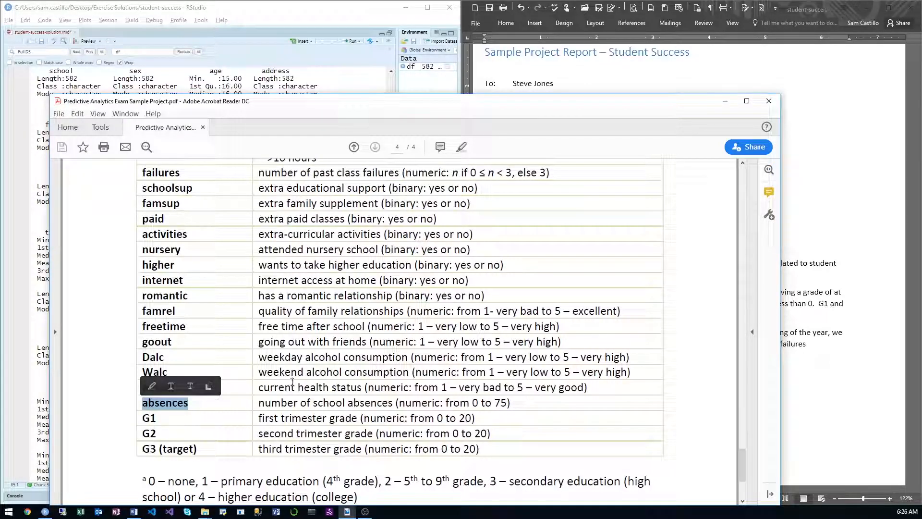
# Step: Finish the exclusion sentence in the Word report with ", and absences, which would not be known in advance." and start a new paragraph
pyautogui.click(880, 357)
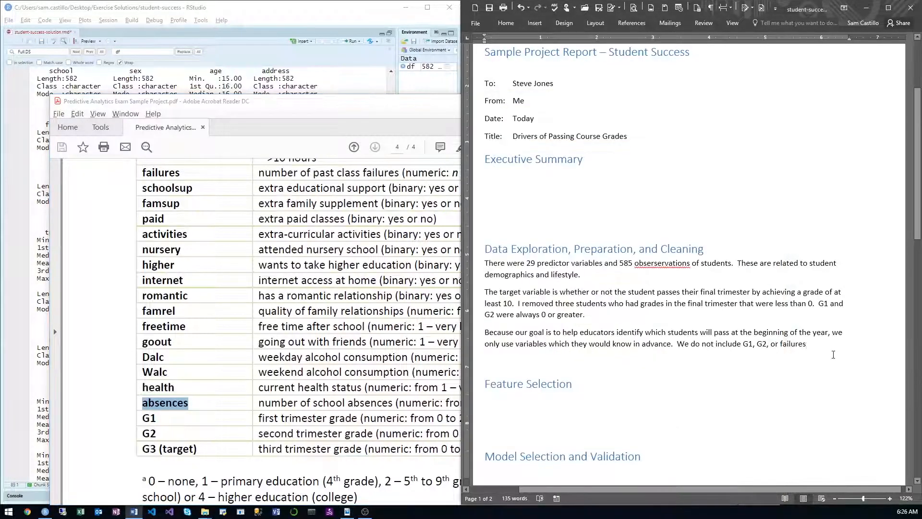
pyautogui.write(', and')
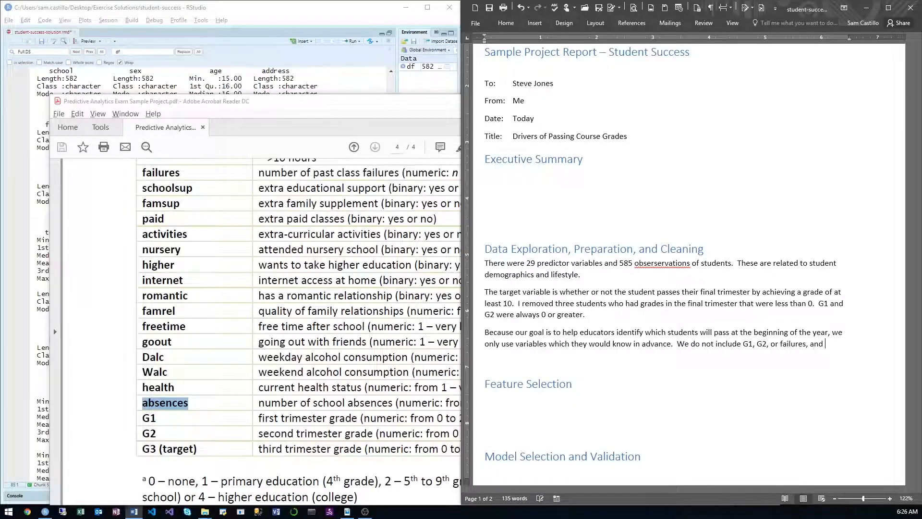
pyautogui.write(' absences, ')
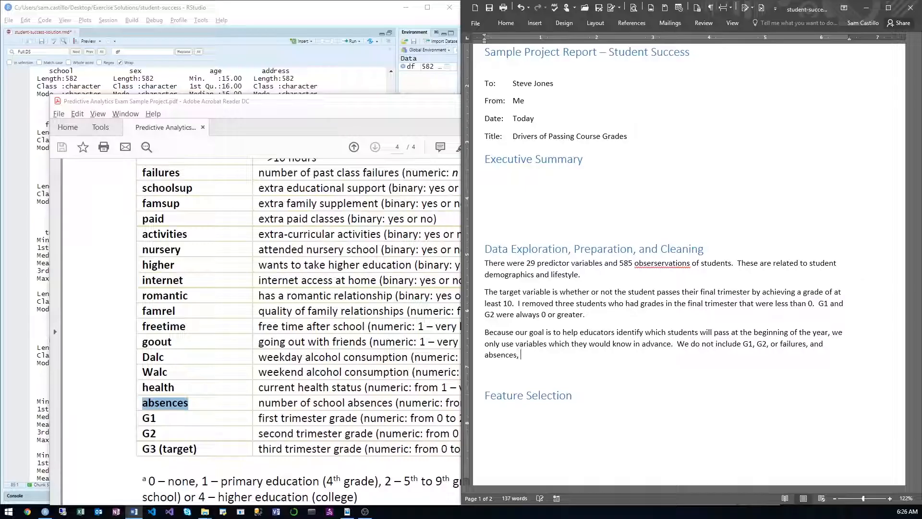
pyautogui.write('which would not be known in advance.')
pyautogui.press('Return')
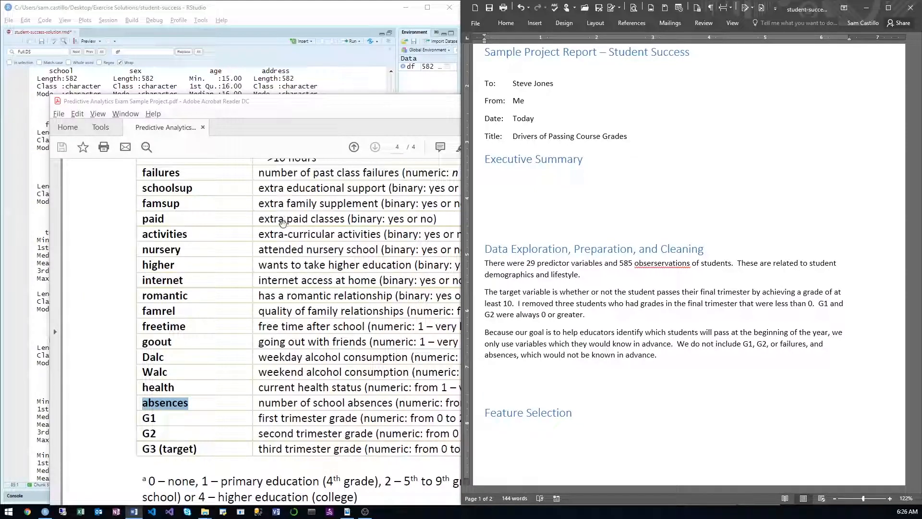
# Step: Return to page 2 of the sample project PDF and review the dataset features and the question about using predictors known in advance
pyautogui.click(327, 105)
pyautogui.moveTo(327, 105); pyautogui.dragTo(219, 112)
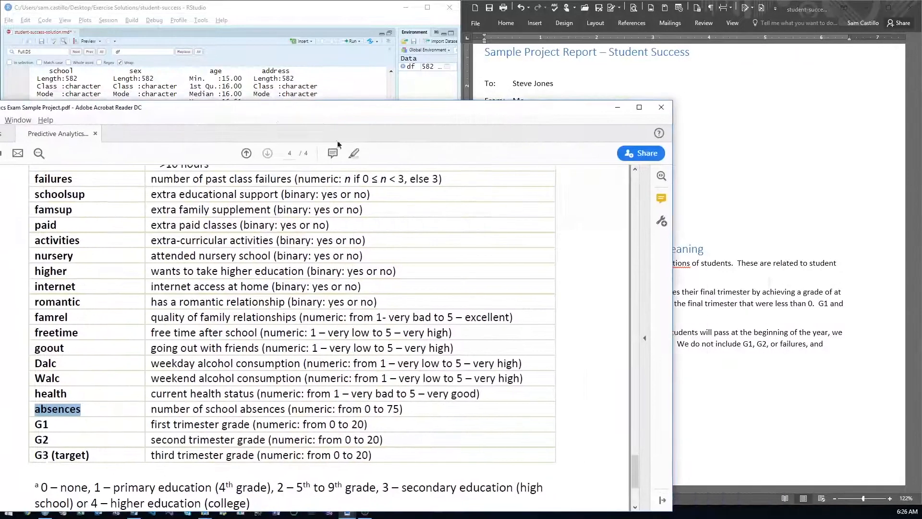
pyautogui.moveTo(638, 470); pyautogui.dragTo(600, 292)
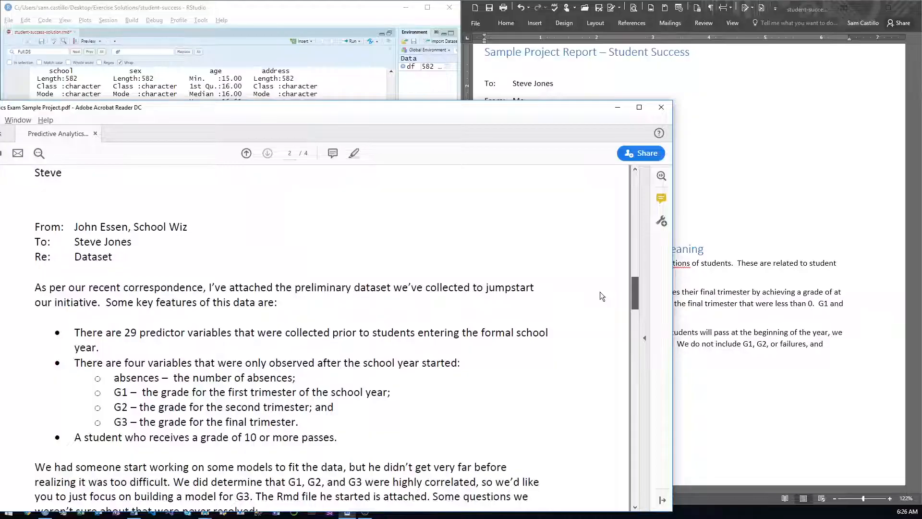
pyautogui.moveTo(297, 112); pyautogui.dragTo(366, 42)
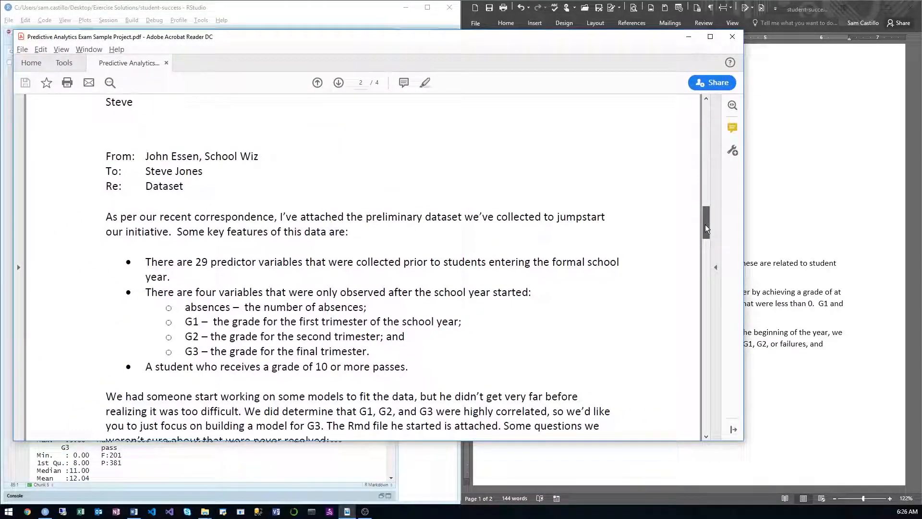
pyautogui.moveTo(705, 224); pyautogui.dragTo(713, 245)
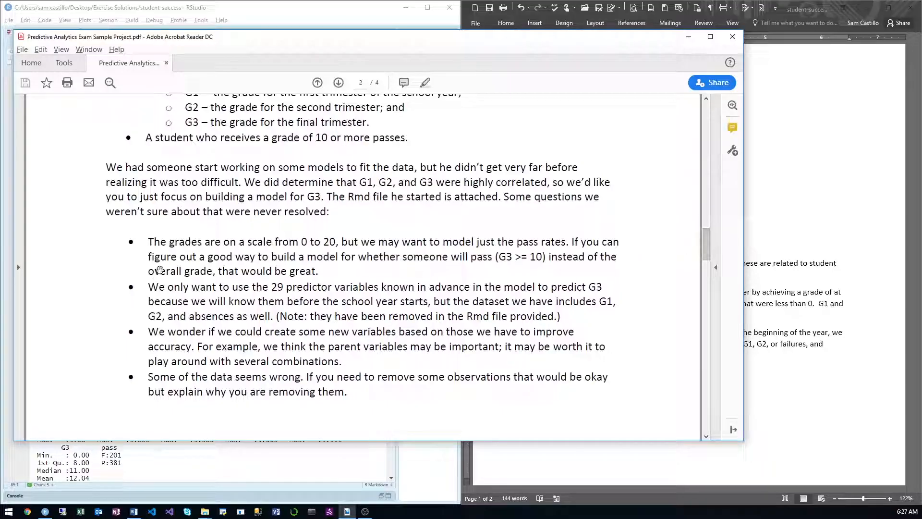
pyautogui.moveTo(148, 287); pyautogui.dragTo(389, 313)
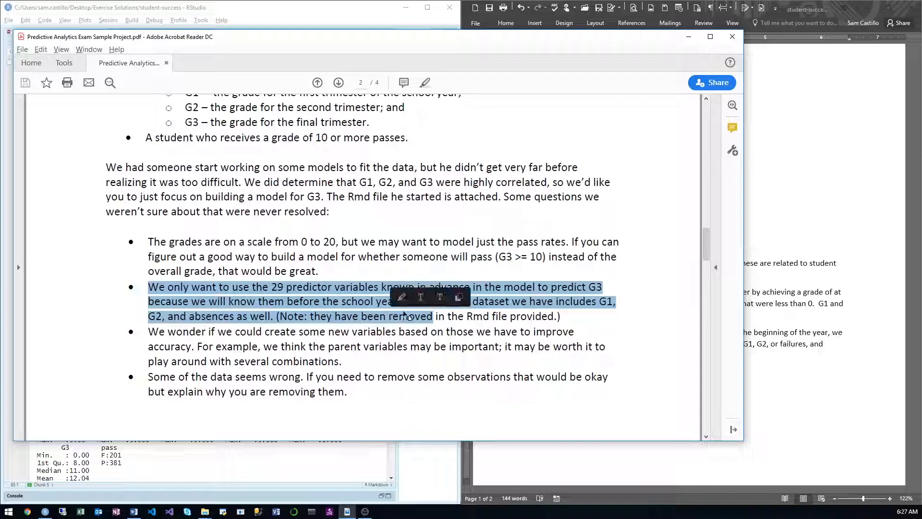
# Step: Switch to RStudio and add a line below str(df) that starts dropping variables with df <- df %>% select(-absences, -failures,)
pyautogui.click(336, 331)
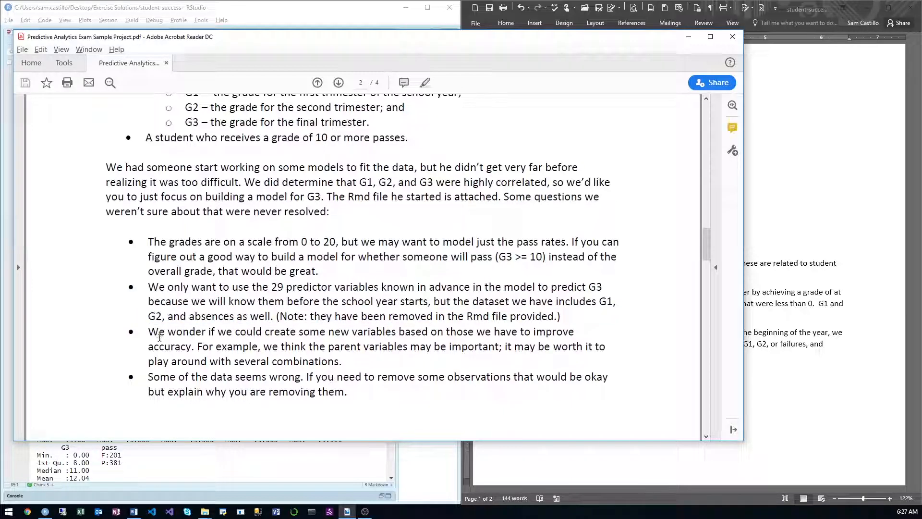
pyautogui.click(156, 463)
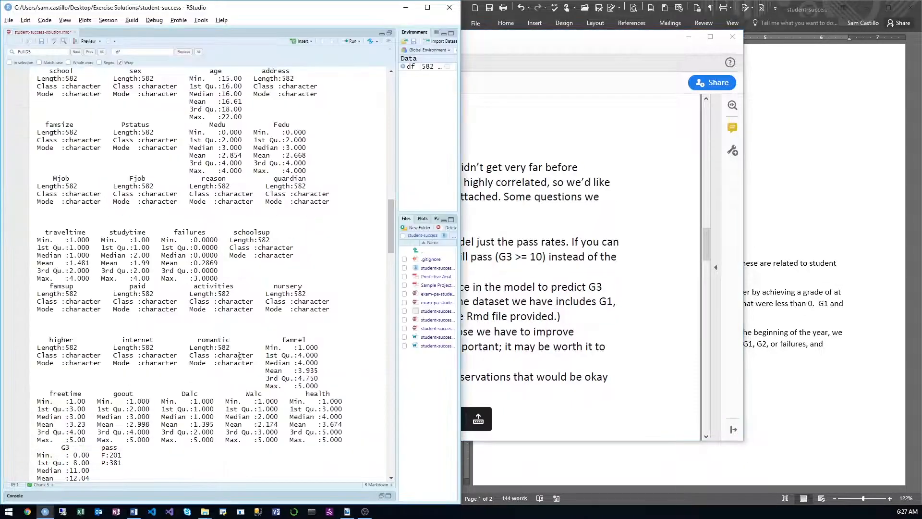
pyautogui.scroll(5, 161, 166)
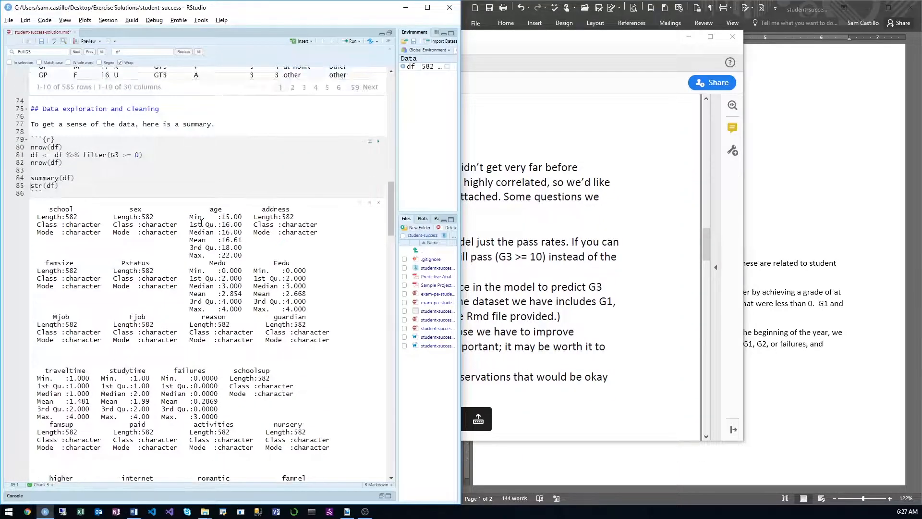
pyautogui.click(96, 181)
pyautogui.click(91, 184)
pyautogui.press('Return')
pyautogui.press('Return')
pyautogui.write('df')
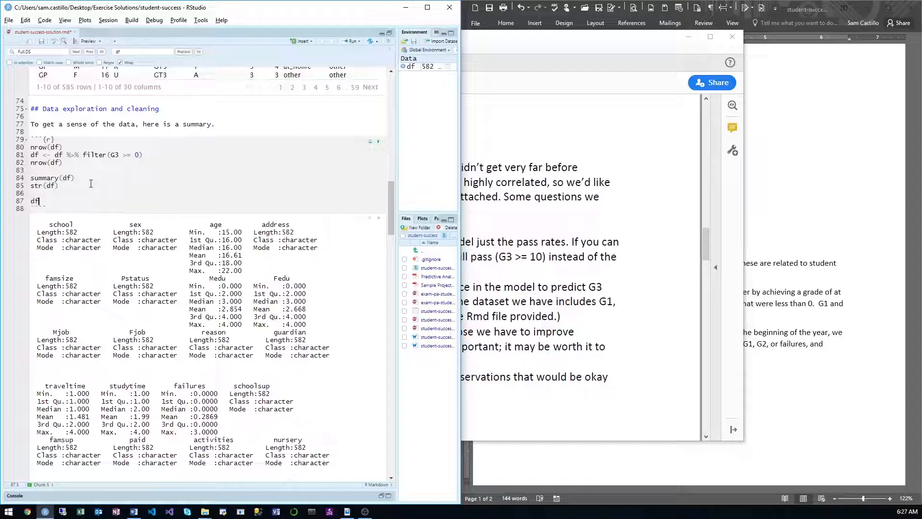
pyautogui.write(' <- df %>% select(-absense')
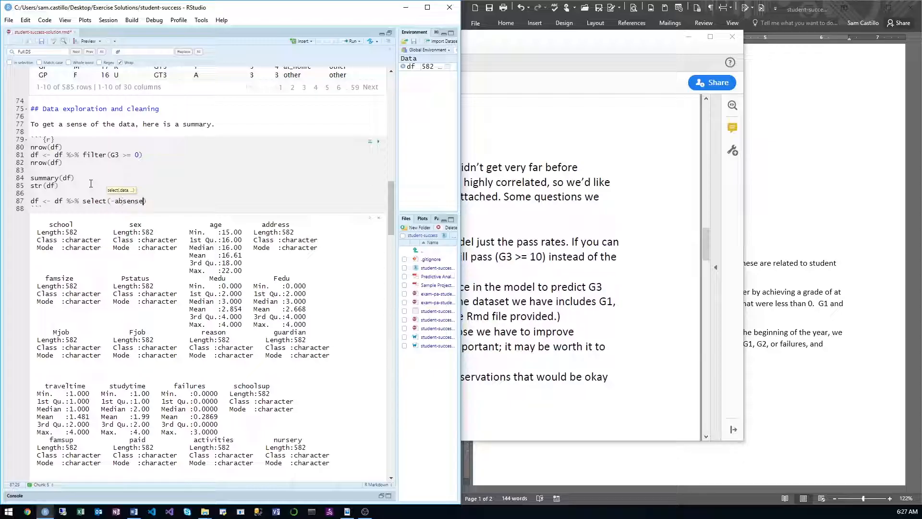
pyautogui.press('BackSpace')
pyautogui.press('BackSpace')
pyautogui.press('BackSpace')
pyautogui.press('BackSpace')
pyautogui.press('BackSpace')
pyautogui.write('sences, -failures,')
# Step: Check the excluded variables in the Word report, then remove the trailing comma from the select line and run it
pyautogui.click(793, 283)
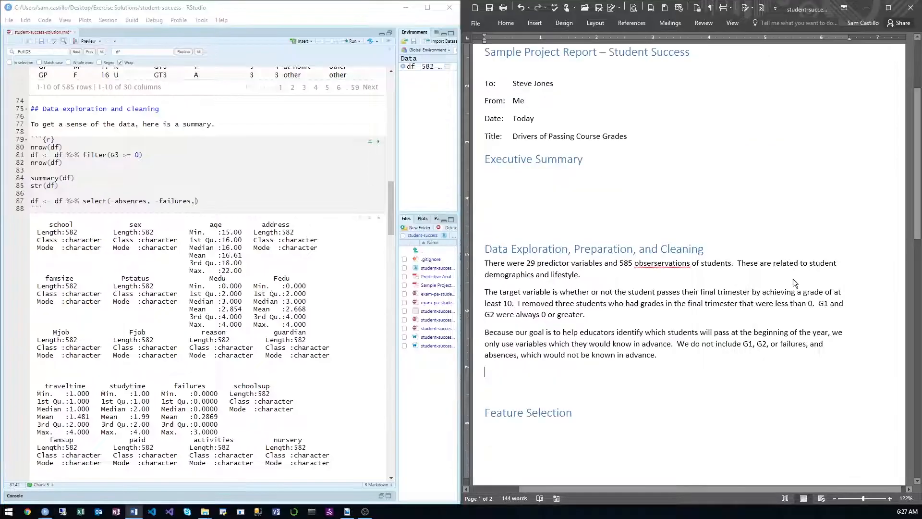
pyautogui.click(195, 201)
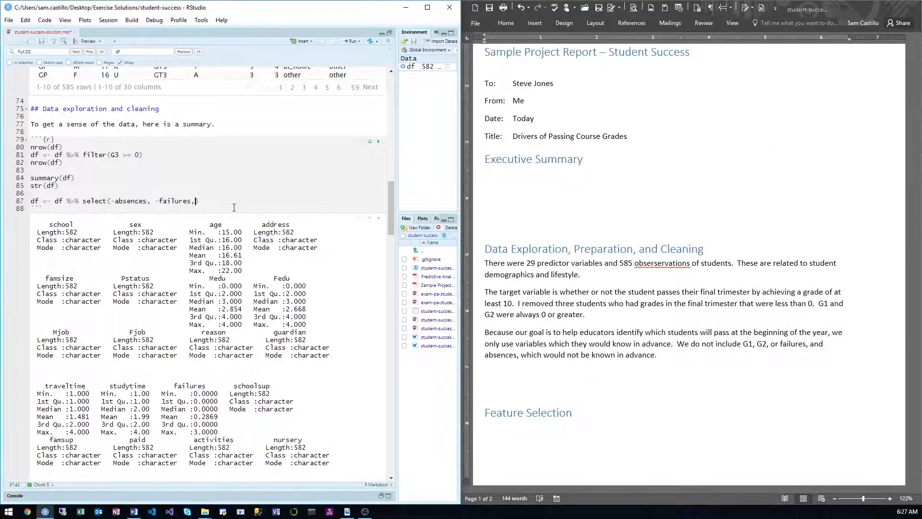
pyautogui.press('BackSpace')
pyautogui.hotkey('ctrl', 'Return')
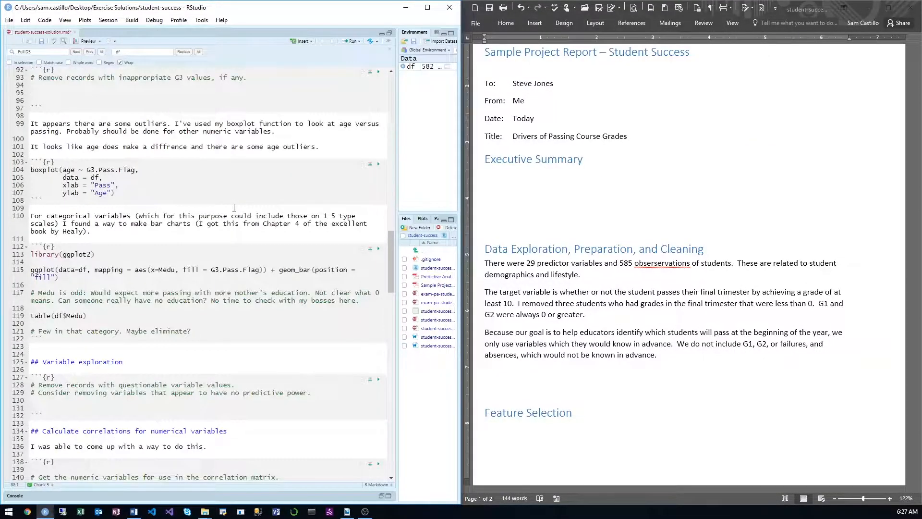
# Step: Rerun summary(df) and look through the output for the absences and failures columns
pyautogui.scroll(3, 241, 230)
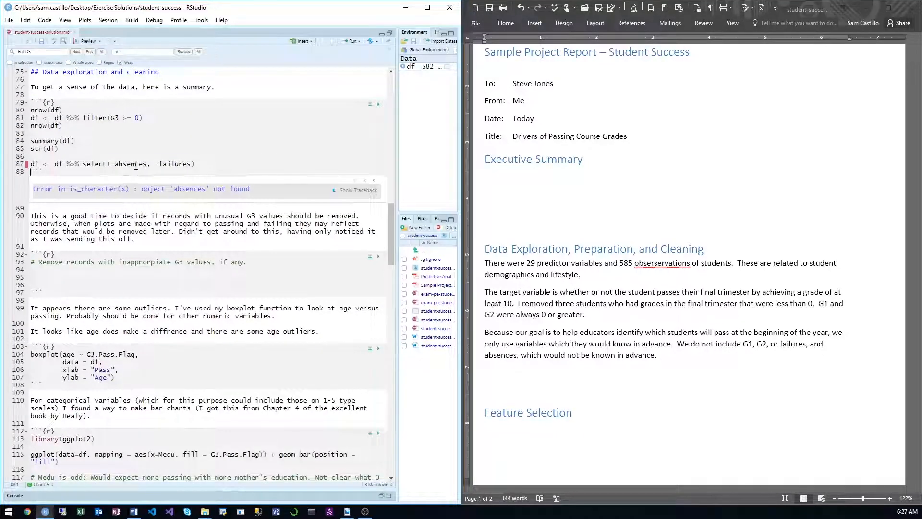
pyautogui.click(118, 142)
pyautogui.hotkey('ctrl', 'Return')
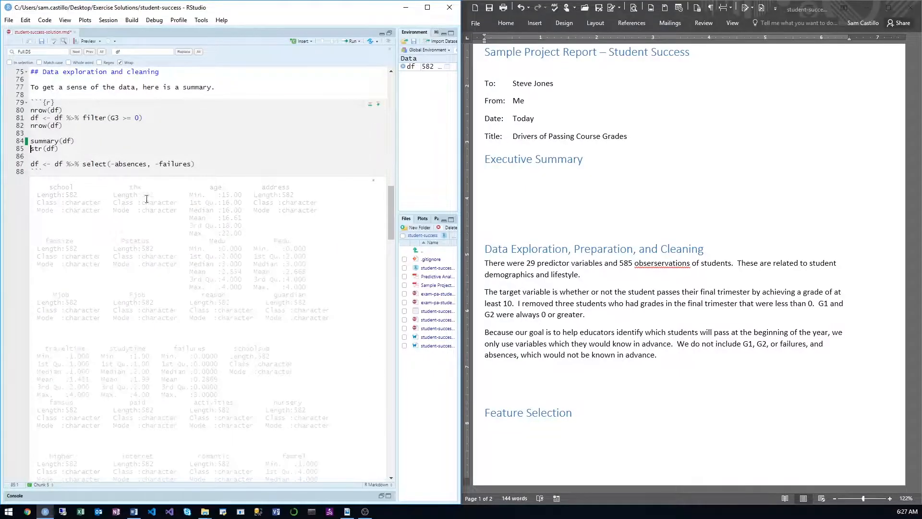
pyautogui.scroll(-3, 150, 205)
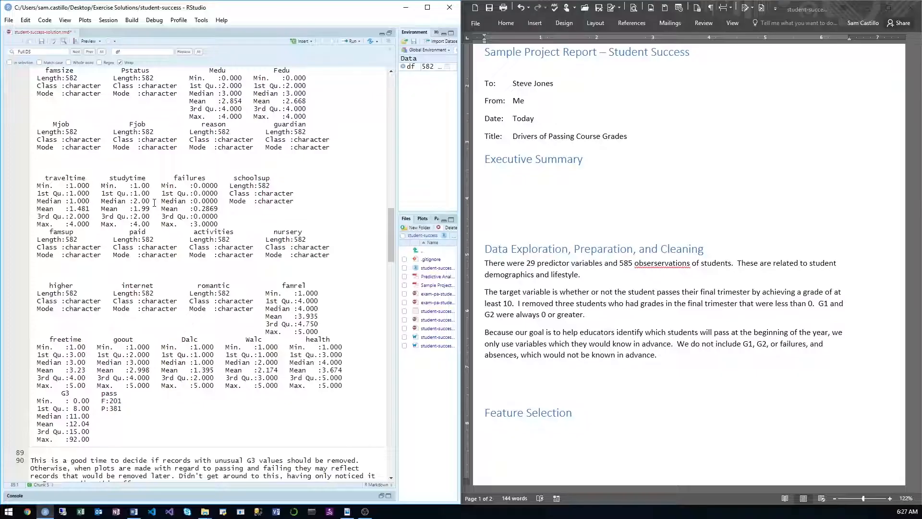
pyautogui.scroll(5, 154, 203)
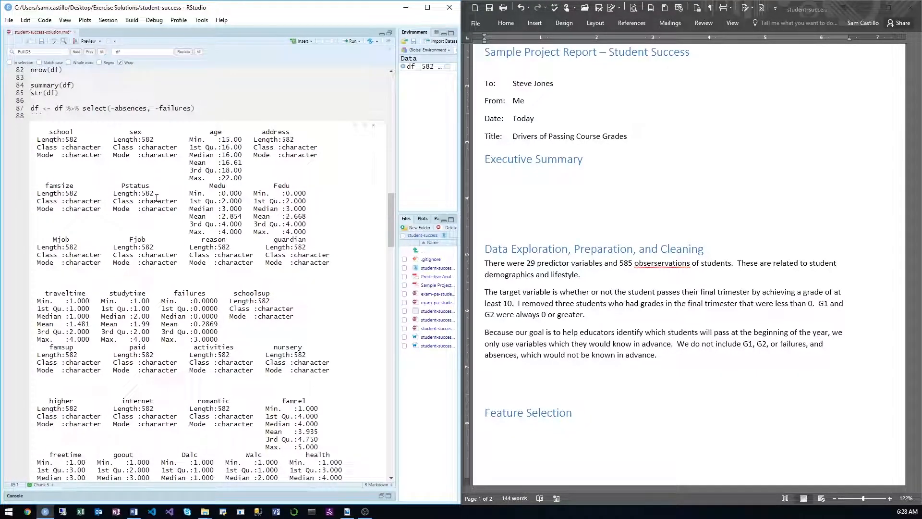
pyautogui.click(236, 109)
pyautogui.press('Return')
pyautogui.write('df$')
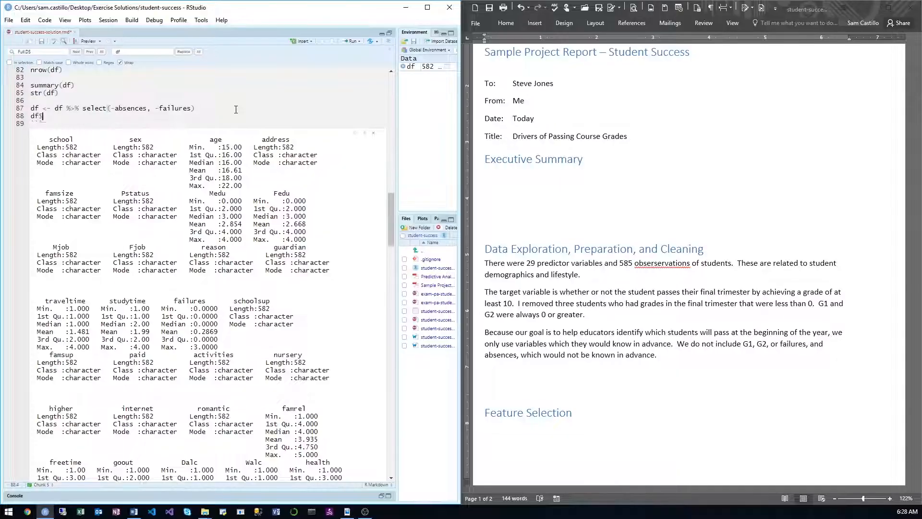
pyautogui.write('a')
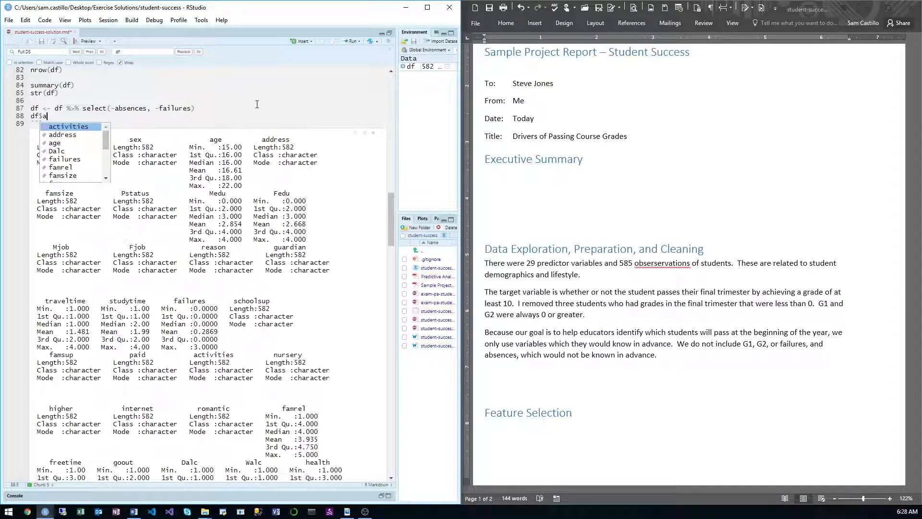
pyautogui.scroll(8, 257, 104)
pyautogui.click(88, 306)
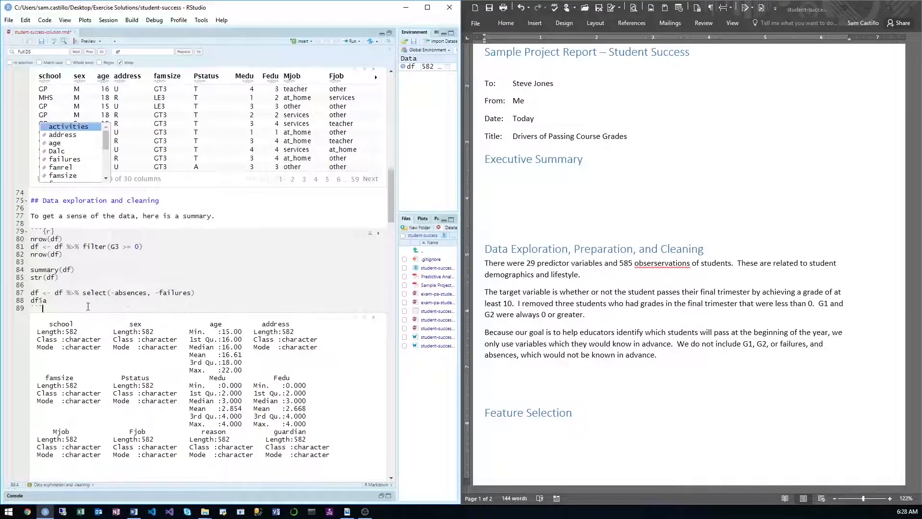
pyautogui.click(80, 301)
pyautogui.press('BackSpace')
pyautogui.press('BackSpace')
pyautogui.press('BackSpace')
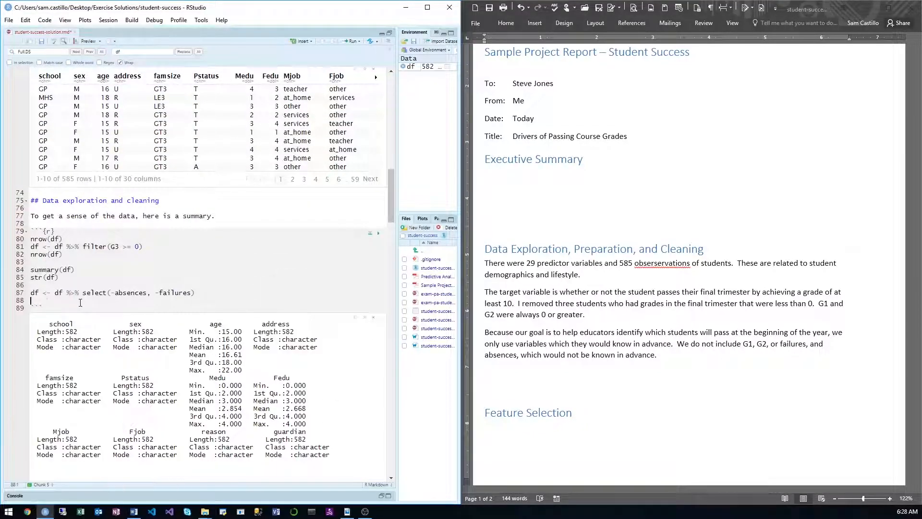
# Step: Add names(df) below the select line and run it to list the data frame's columns
pyautogui.write('names(df)')
pyautogui.hotkey('ctrl', 'Return')
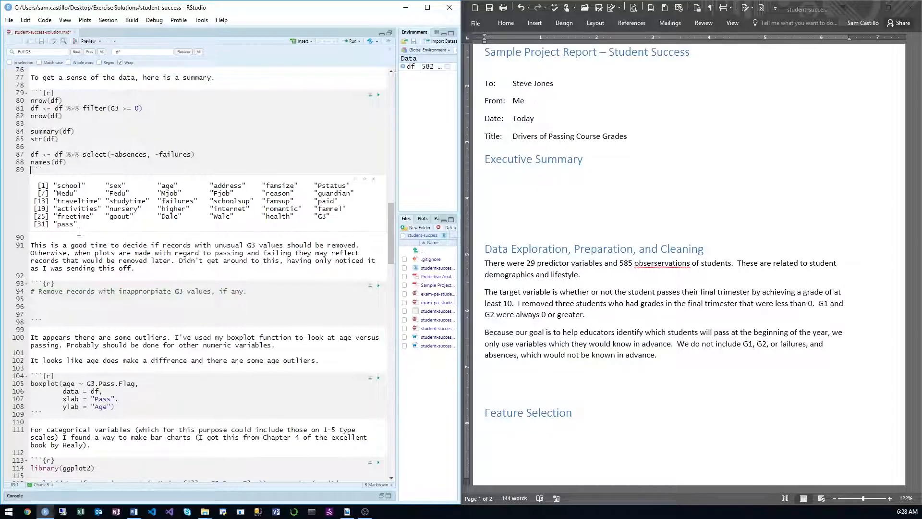
# Step: Review the earlier code that sets G1, G2 and absences to NULL and compare it with the report's exclusion sentence
pyautogui.scroll(10, 83, 233)
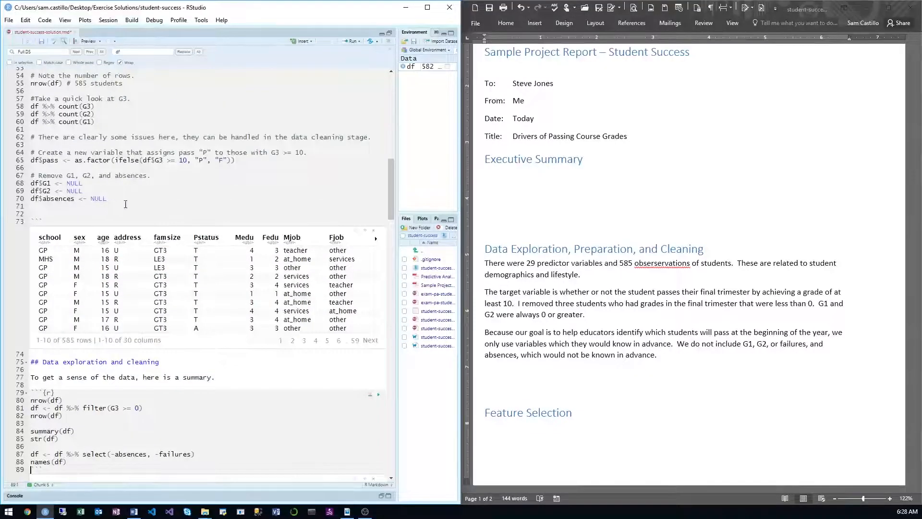
pyautogui.moveTo(125, 204); pyautogui.dragTo(25, 202)
pyautogui.scroll(-5, 96, 289)
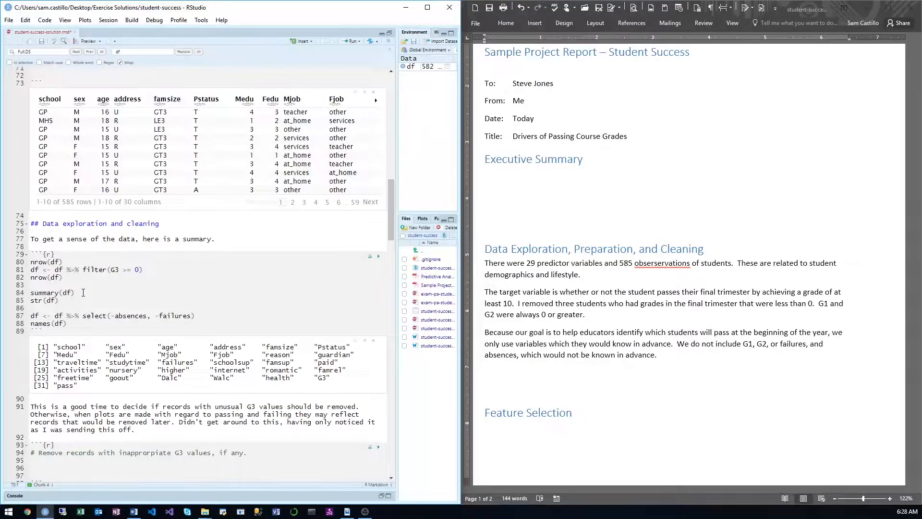
pyautogui.scroll(3, 84, 292)
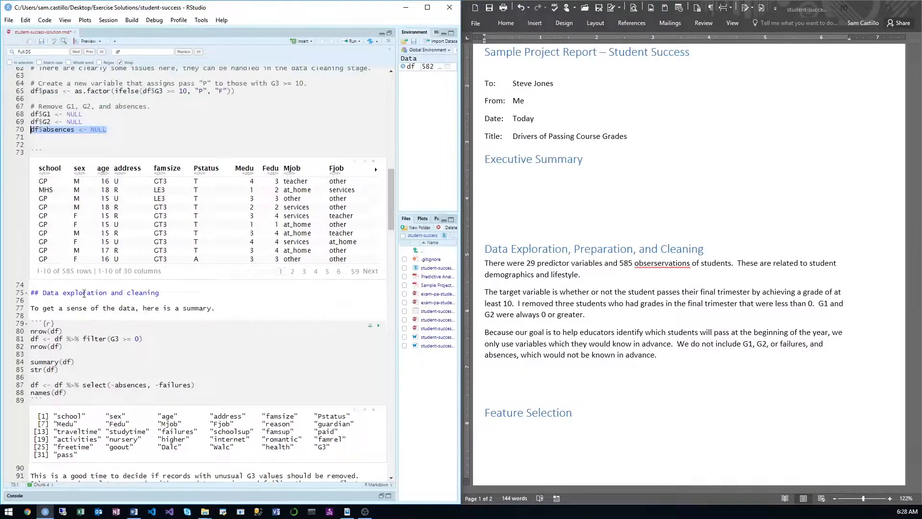
pyautogui.click(128, 130)
pyautogui.moveTo(54, 122); pyautogui.dragTo(31, 114)
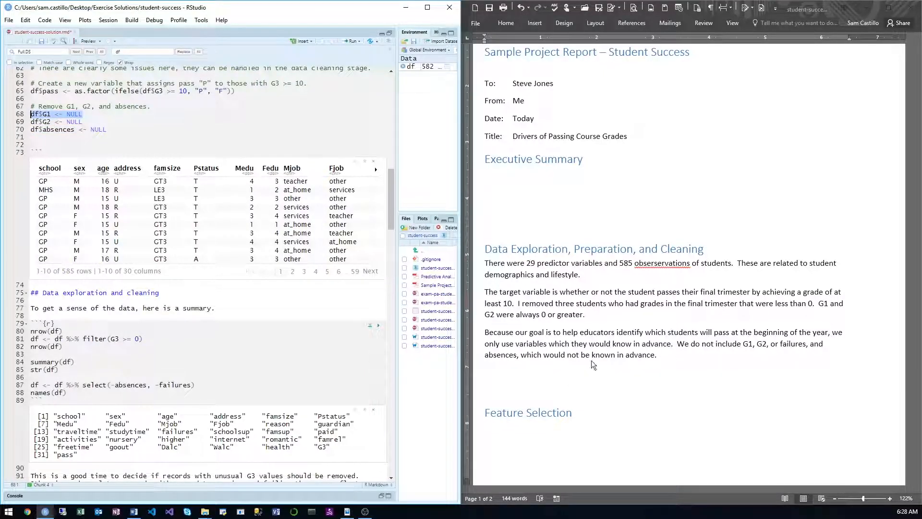
pyautogui.click(555, 347)
pyautogui.scroll(-1, 586, 333)
# Step: Remove -absences from the select call in RStudio so that it drops only failures
pyautogui.scroll(-1, 343, 280)
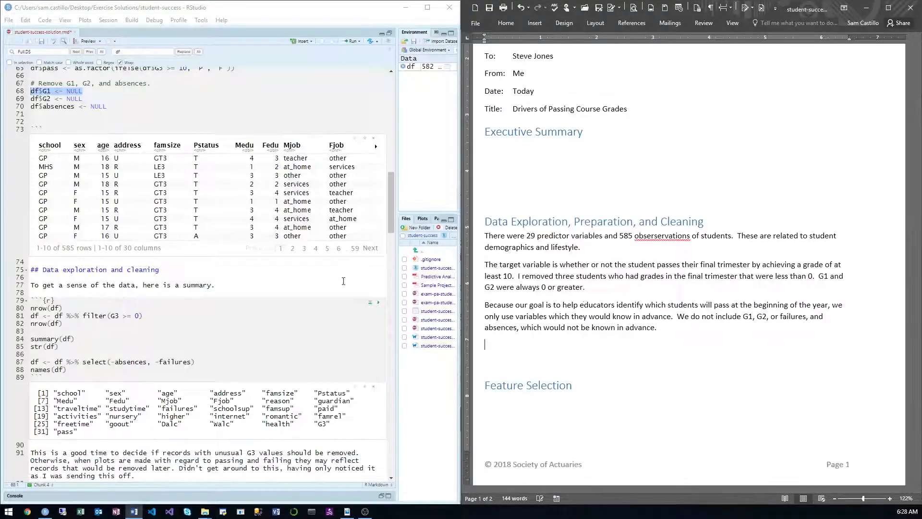
pyautogui.click(287, 341)
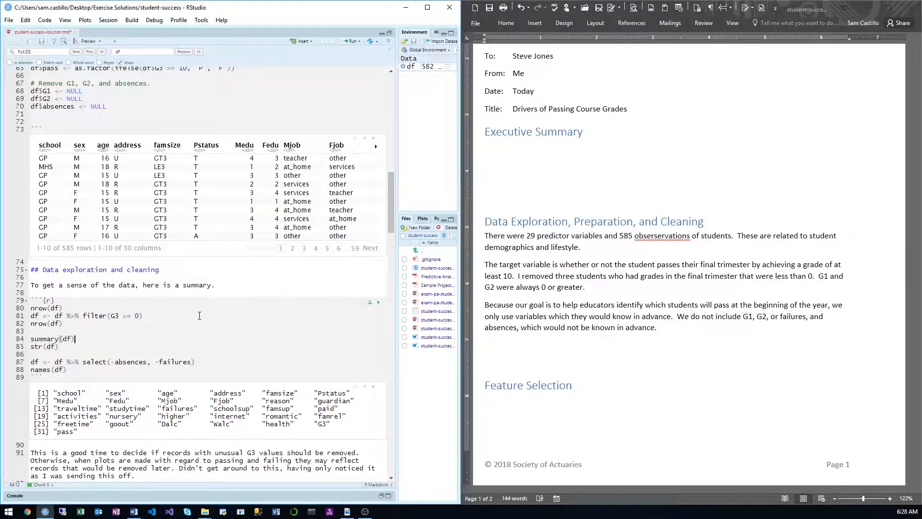
pyautogui.scroll(-3, 200, 315)
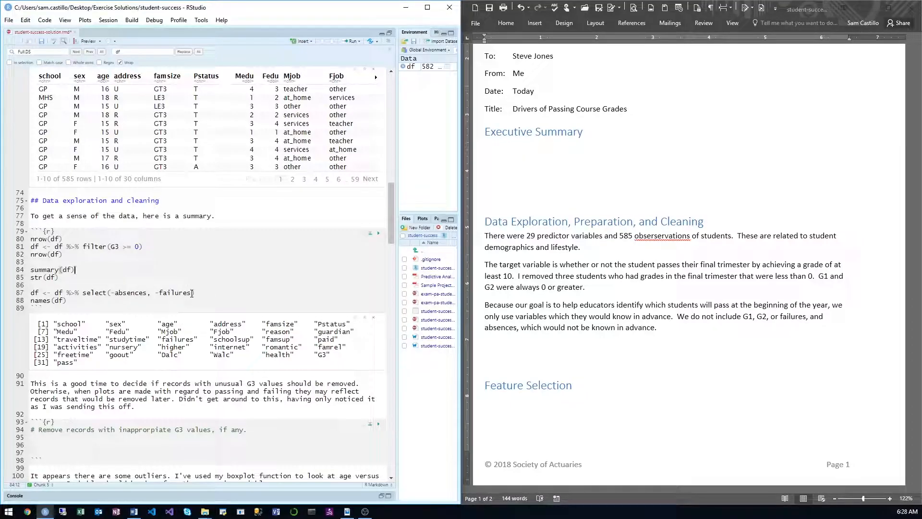
pyautogui.moveTo(151, 293); pyautogui.dragTo(110, 293)
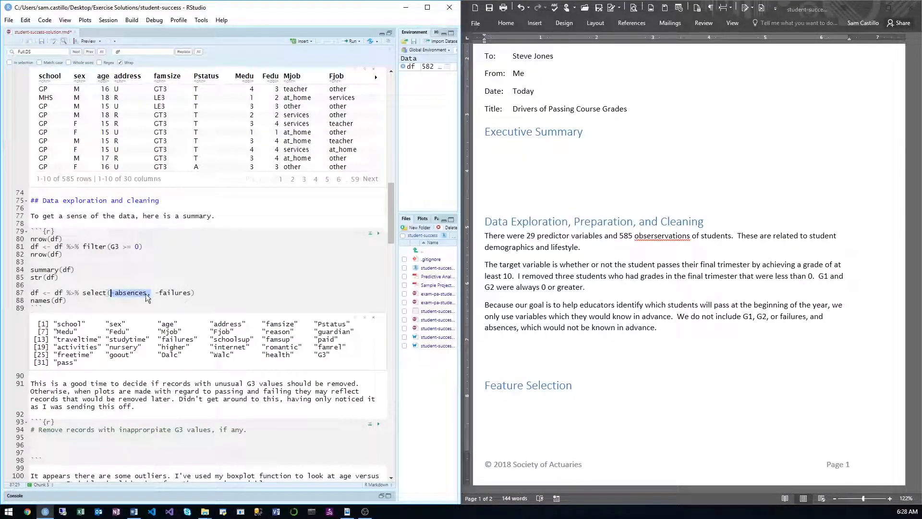
pyautogui.press('BackSpace')
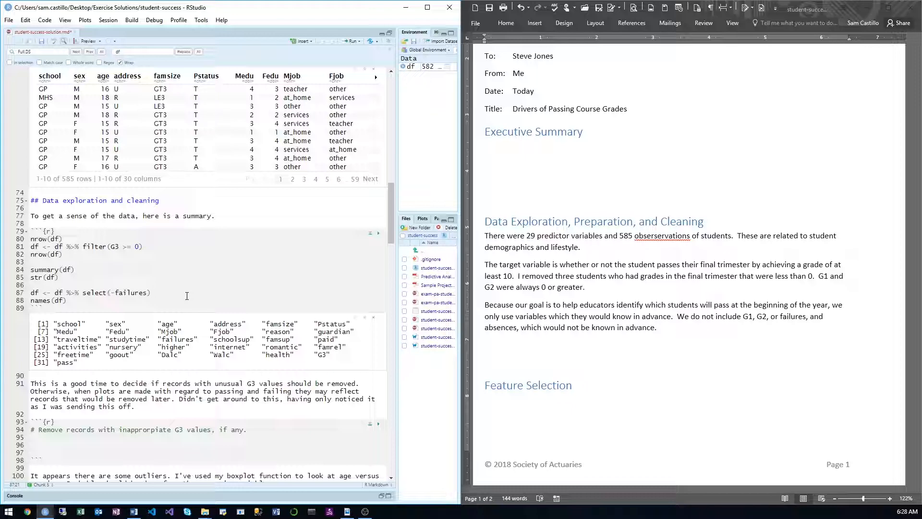
# Step: Move the filter(G3 >= 0) line and its two nrow(df) checks from the summary chunk to the chunk for removing inappropriate G3 values
pyautogui.scroll(-5, 187, 296)
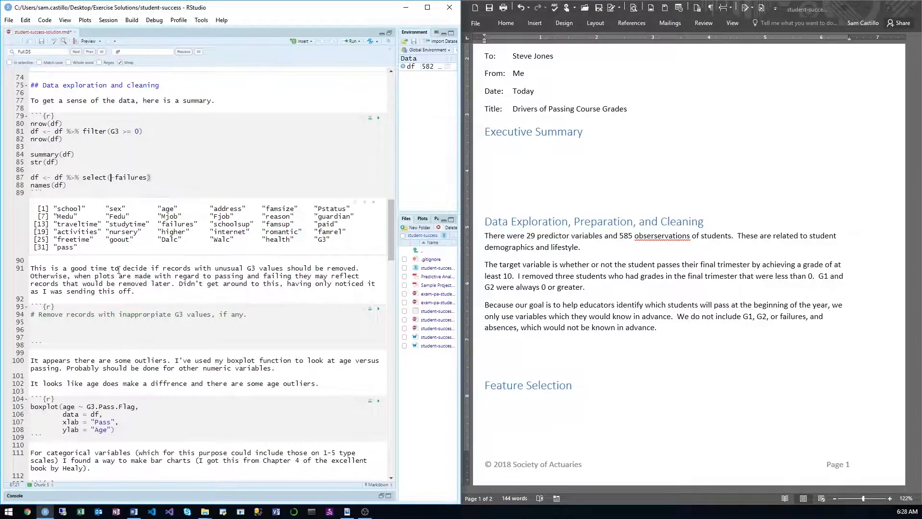
pyautogui.hotkey('alt', 'Tab')
pyautogui.click(179, 283)
pyautogui.moveTo(359, 268); pyautogui.dragTo(30, 268)
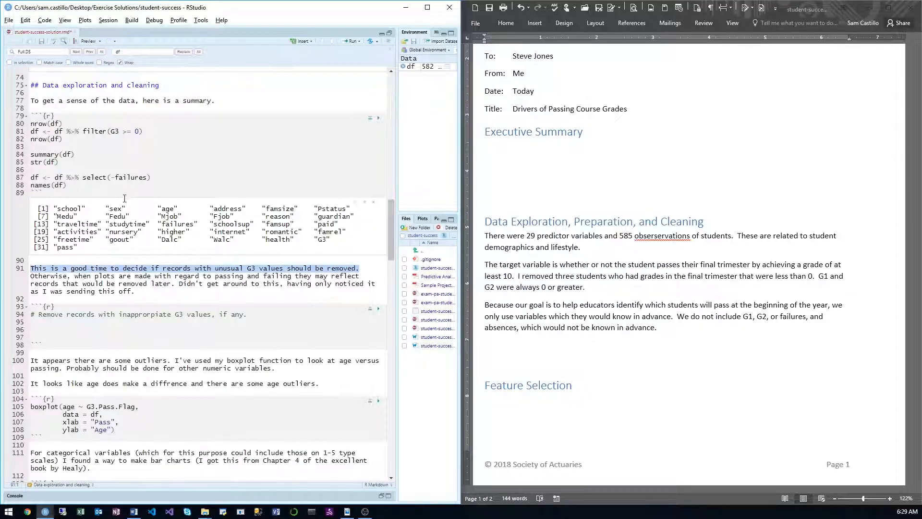
pyautogui.click(138, 169)
pyautogui.moveTo(144, 131); pyautogui.dragTo(16, 135)
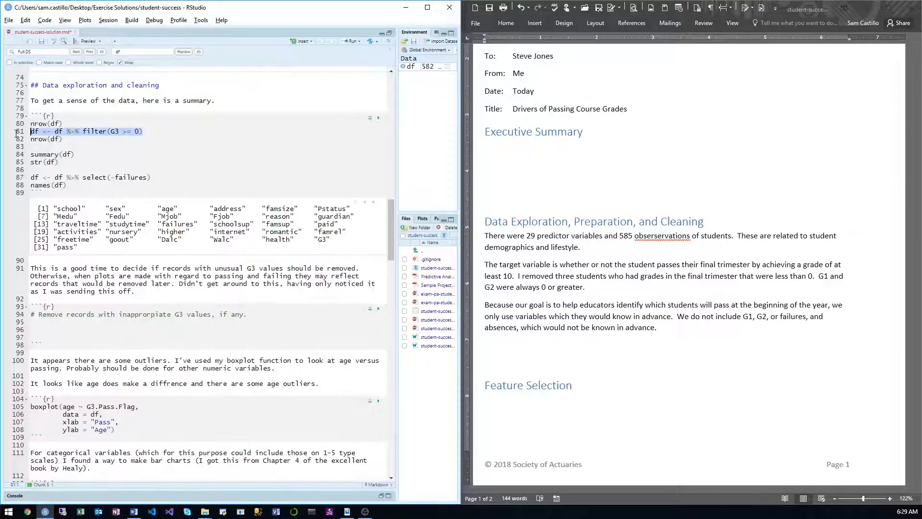
pyautogui.moveTo(80, 140); pyautogui.dragTo(20, 124)
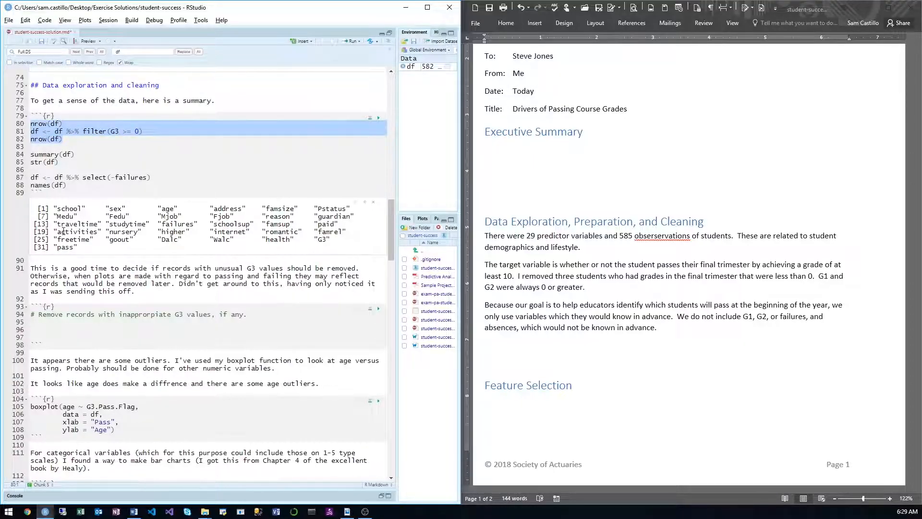
pyautogui.hotkey('ctrl', 'x')
pyautogui.hotkey('ctrl', 'v')
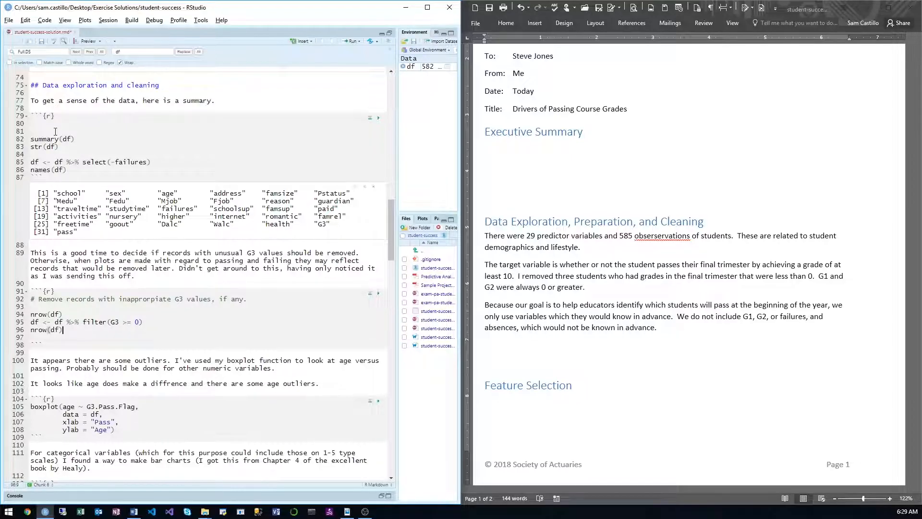
pyautogui.scroll(-5, 91, 240)
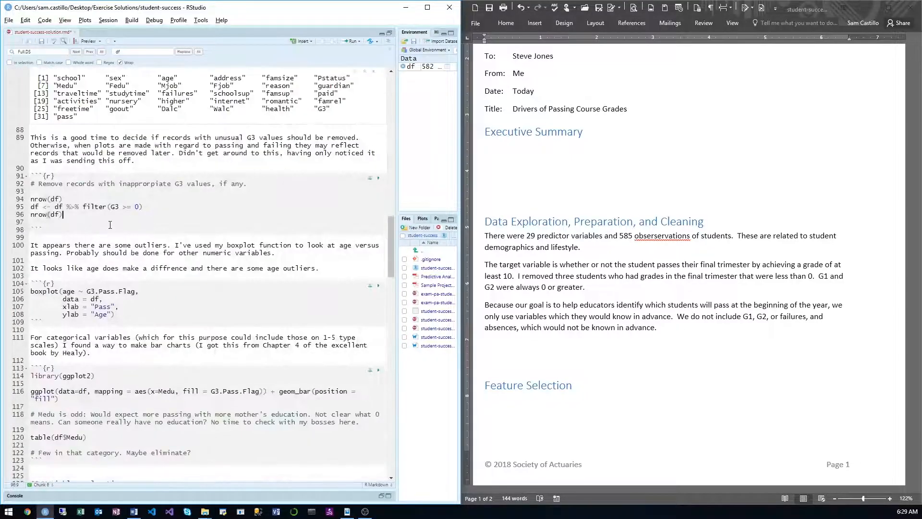
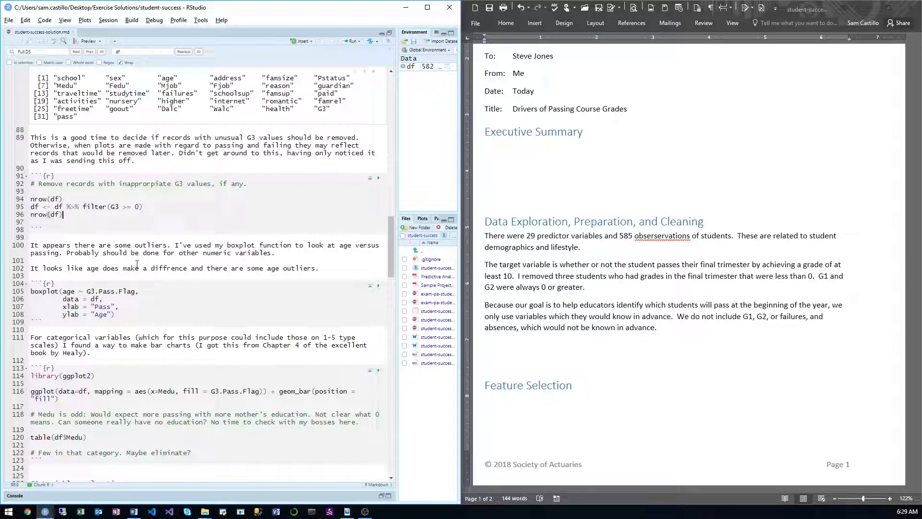
# Step: Insert an R chunk above the age boxplot chunk in RStudio containing df %>% summary() and run it
pyautogui.moveTo(274, 253); pyautogui.dragTo(178, 253)
pyautogui.scroll(-1, 185, 267)
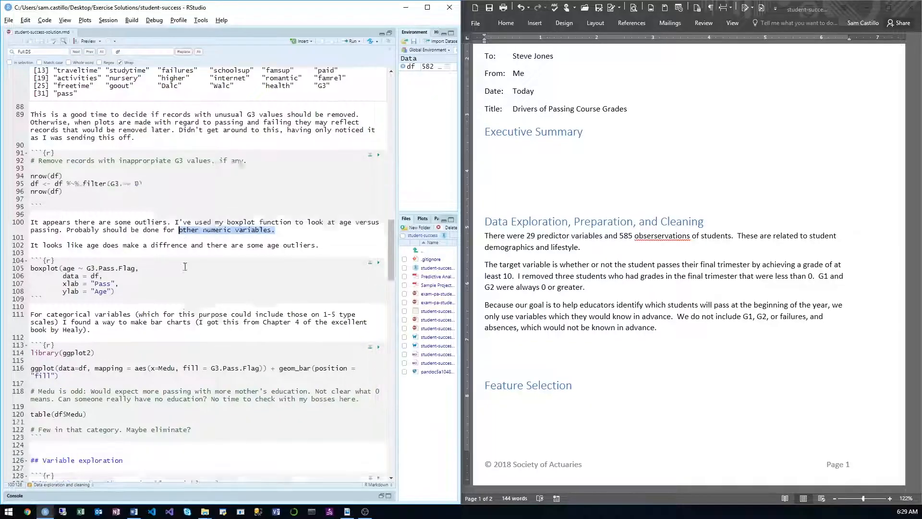
pyautogui.scroll(-2, 185, 267)
pyautogui.scroll(3, 174, 262)
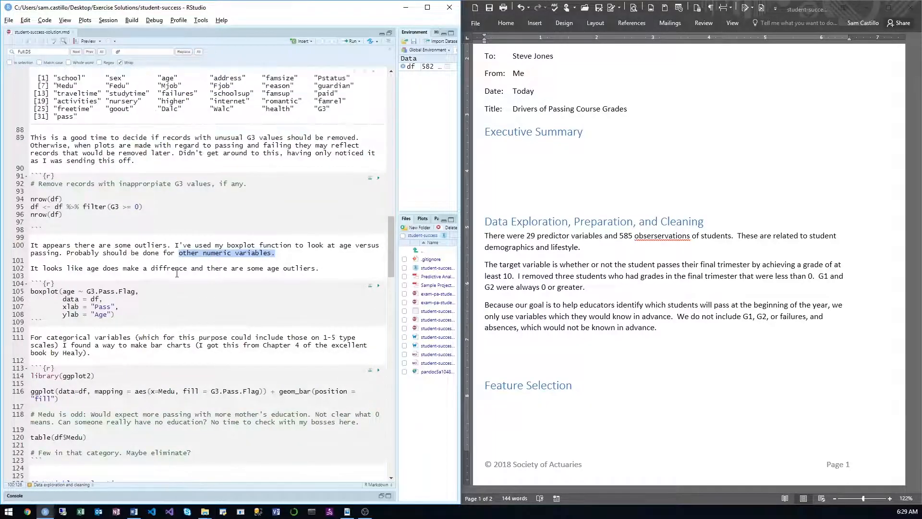
pyautogui.click(177, 273)
pyautogui.press('Return')
pyautogui.press('Return')
pyautogui.press('Up')
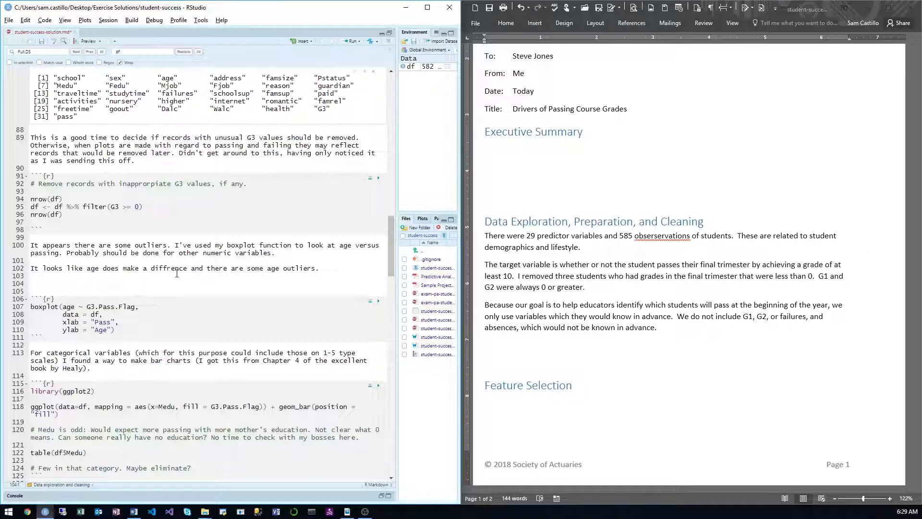
pyautogui.hotkey('ctrl', 'alt', 'i')
pyautogui.write('df')
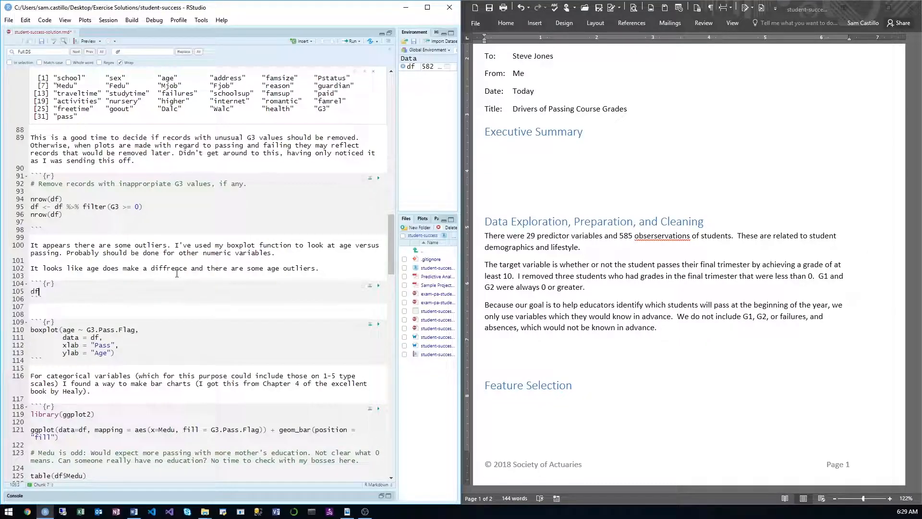
pyautogui.hotkey('ctrl', 'shift', 'm')
pyautogui.write('summary()')
pyautogui.hotkey('ctrl', 'Return')
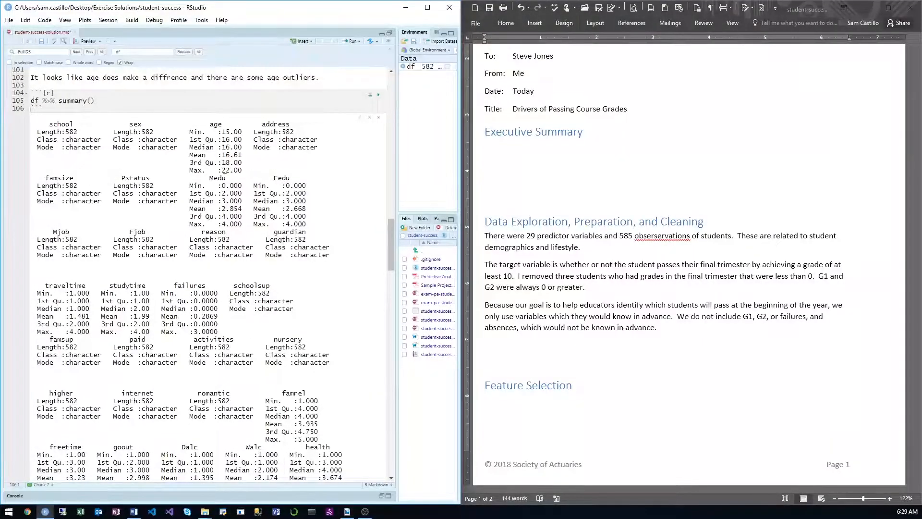
pyautogui.moveTo(225, 170); pyautogui.dragTo(237, 174)
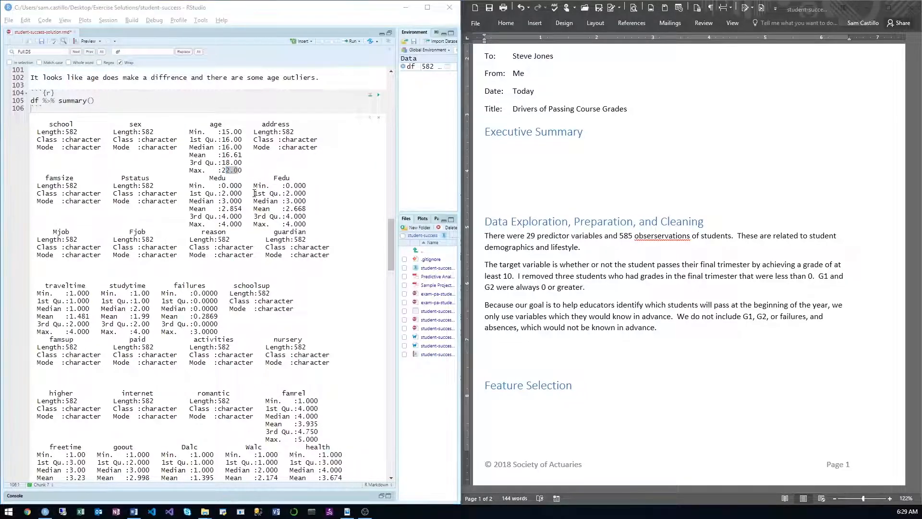
# Step: Switch to the sample project PDF in Adobe Reader and review the brief's requirements, dataset notes and guidance on removing observations
pyautogui.hotkey('alt', 'Tab')
pyautogui.scroll(5, 271, 210)
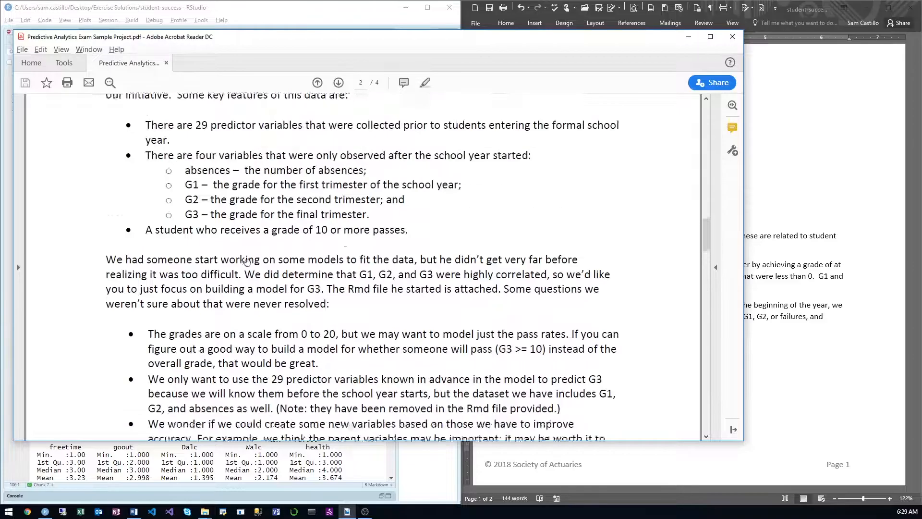
pyautogui.moveTo(702, 230); pyautogui.dragTo(701, 140)
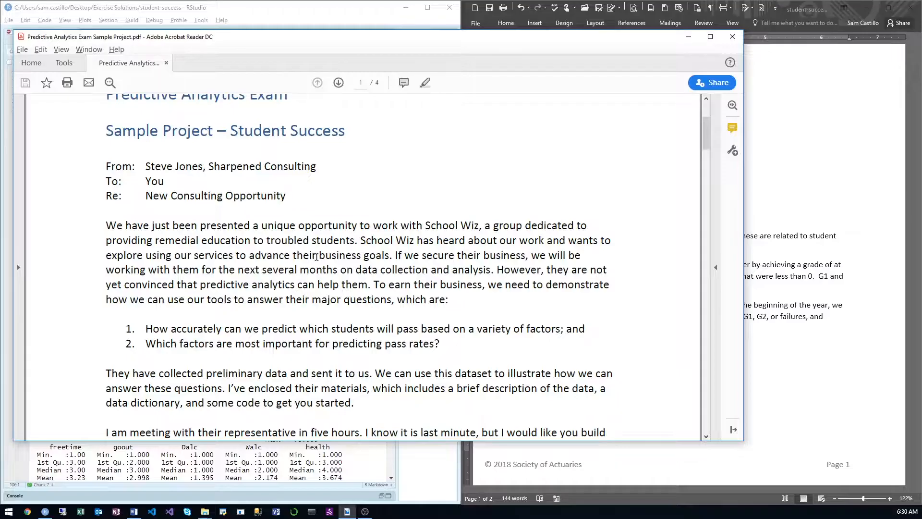
pyautogui.scroll(-5, 316, 256)
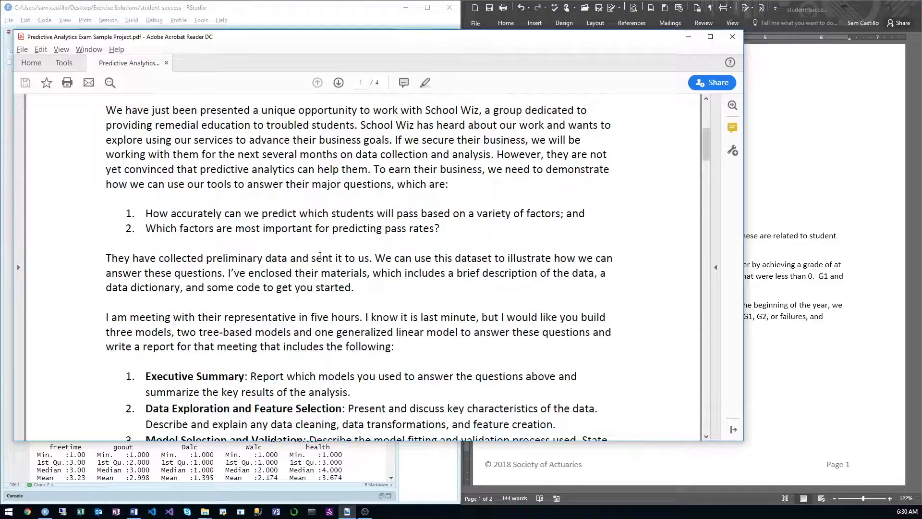
pyautogui.scroll(-15, 320, 256)
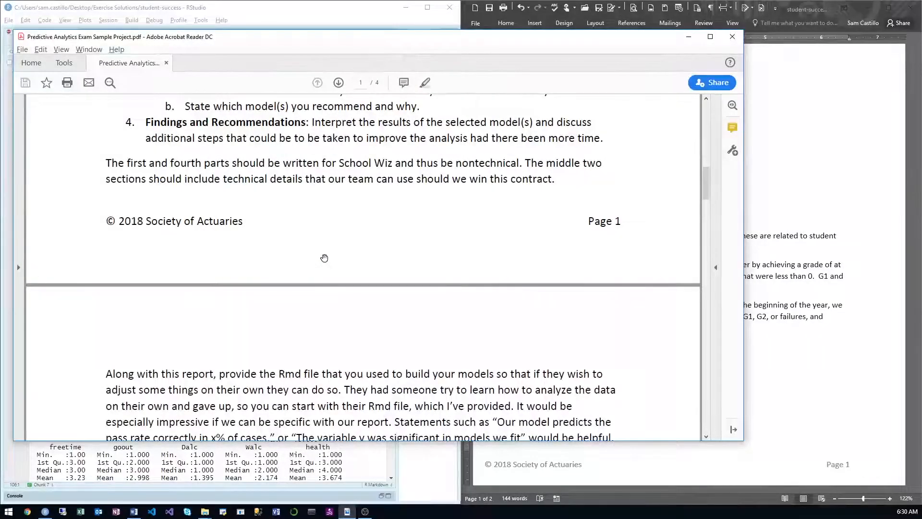
pyautogui.scroll(-5, 324, 257)
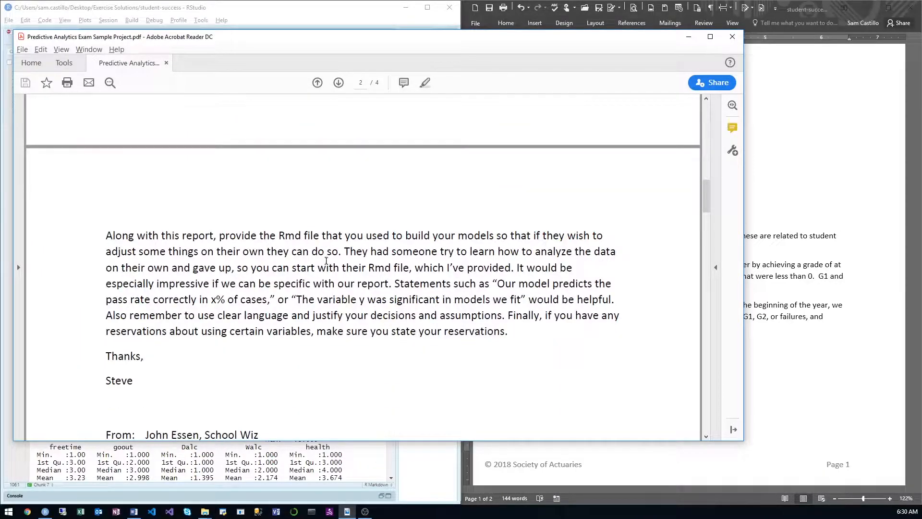
pyautogui.scroll(-1, 326, 260)
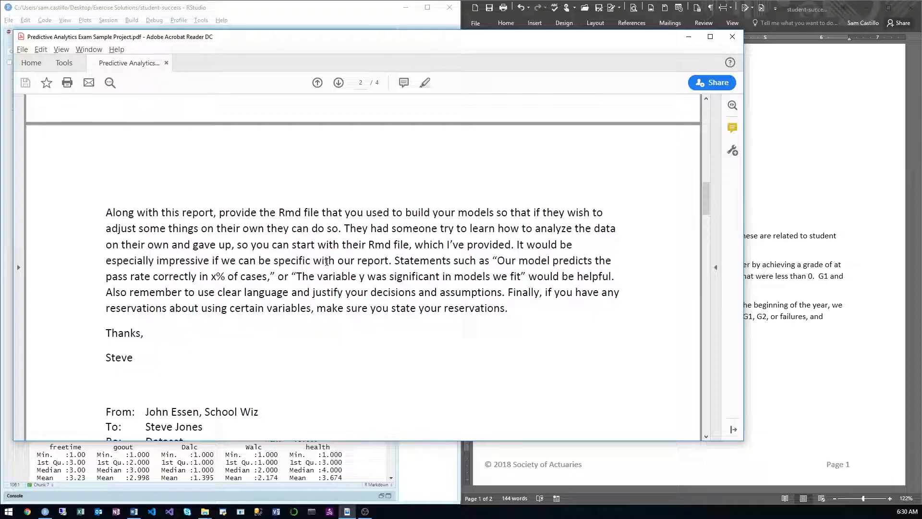
pyautogui.scroll(-7, 327, 261)
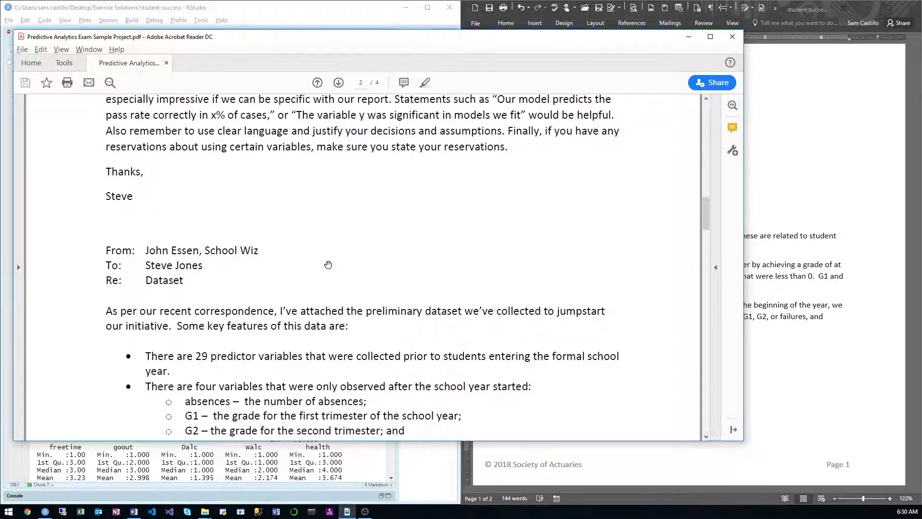
pyautogui.scroll(-5, 328, 265)
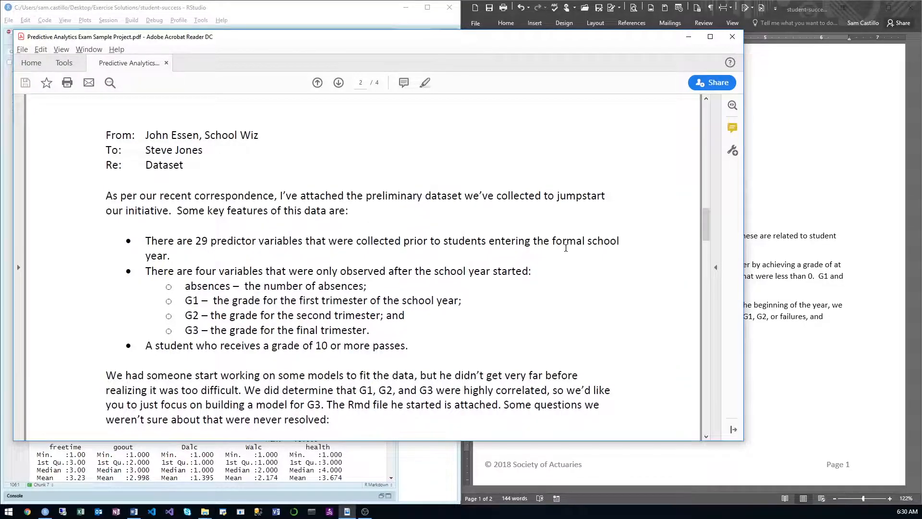
pyautogui.scroll(-3, 566, 247)
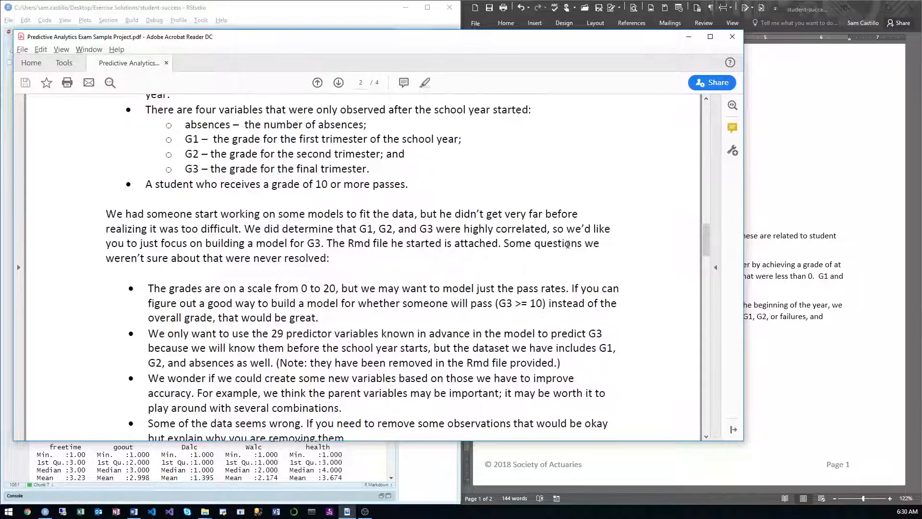
pyautogui.scroll(-3, 567, 245)
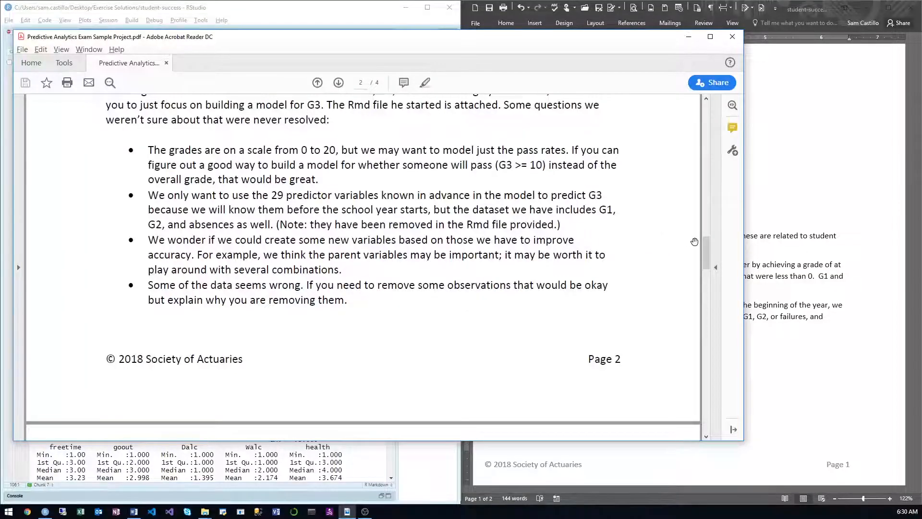
pyautogui.scroll(-6, 714, 279)
pyautogui.moveTo(713, 277); pyautogui.dragTo(690, 176)
pyautogui.click(776, 214)
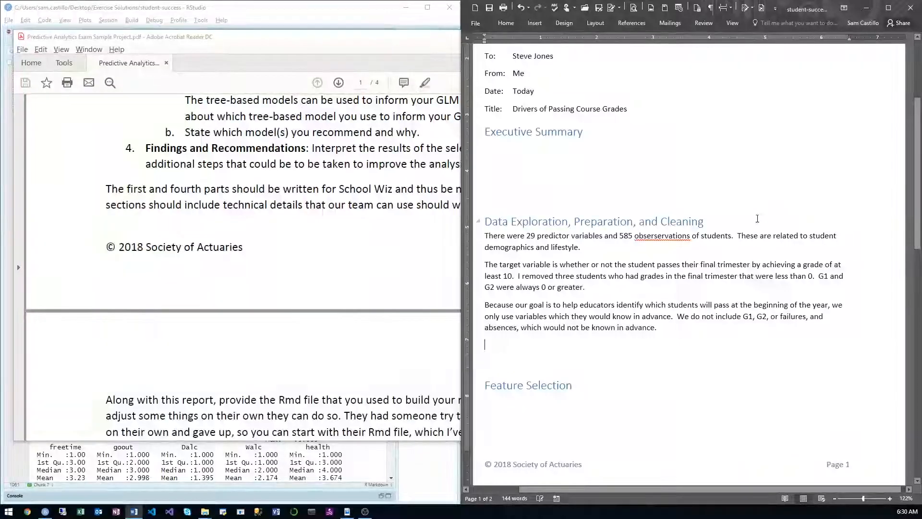
pyautogui.click(224, 453)
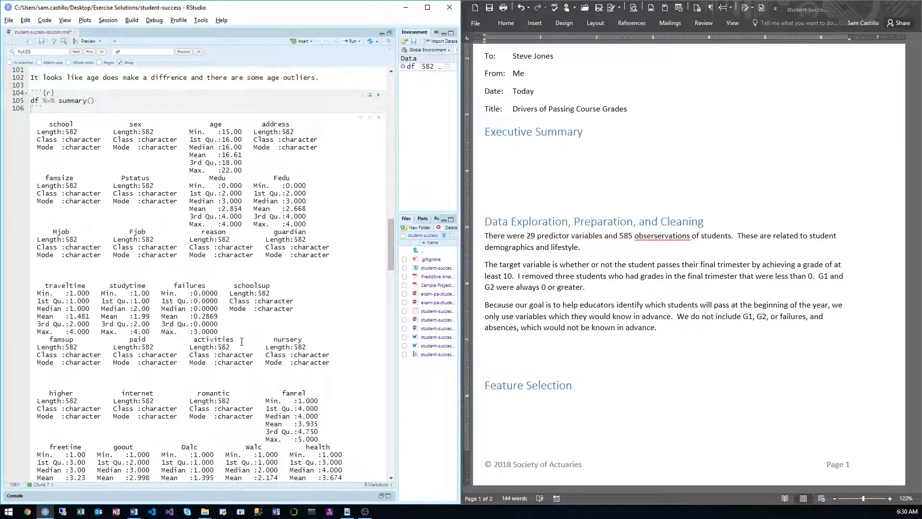
# Step: Start a new paragraph in Word under Data Exploration, Preparation, and Cleaning with "We notice that the ages go from 15-22."
pyautogui.click(516, 343)
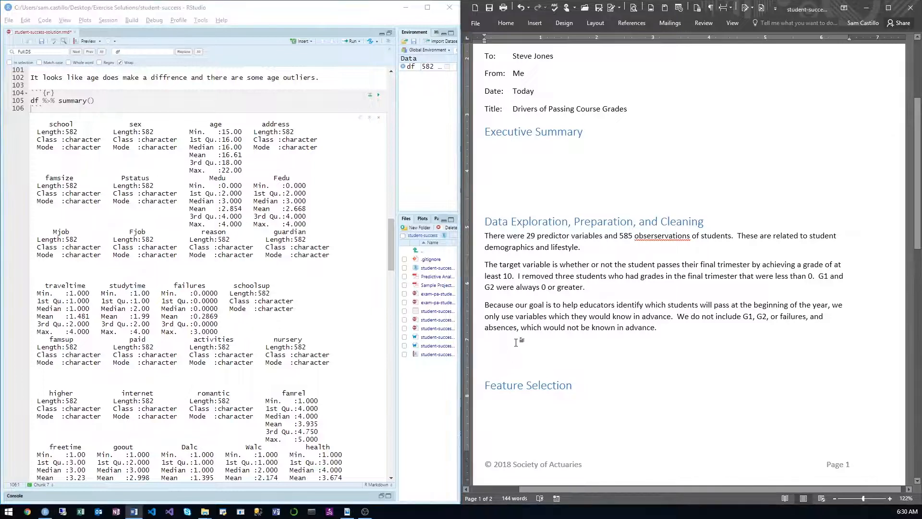
pyautogui.write('We ')
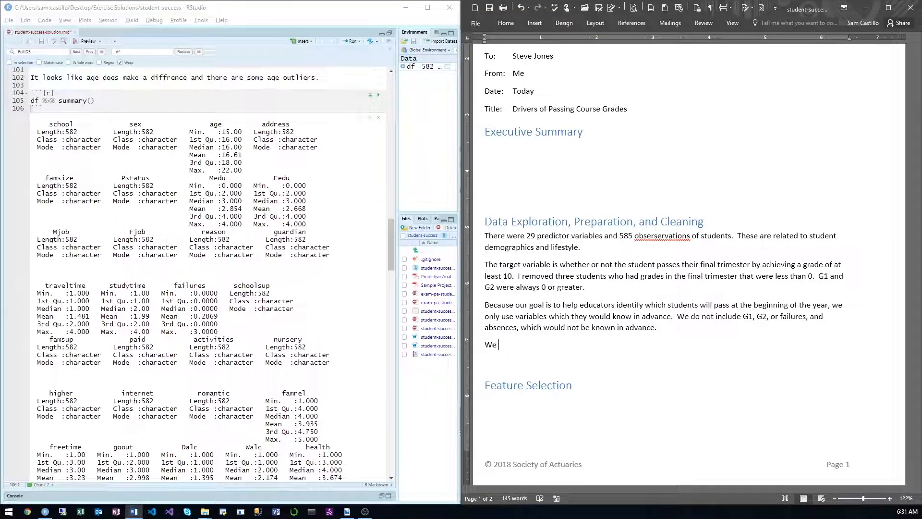
pyautogui.write('notice that the ages go')
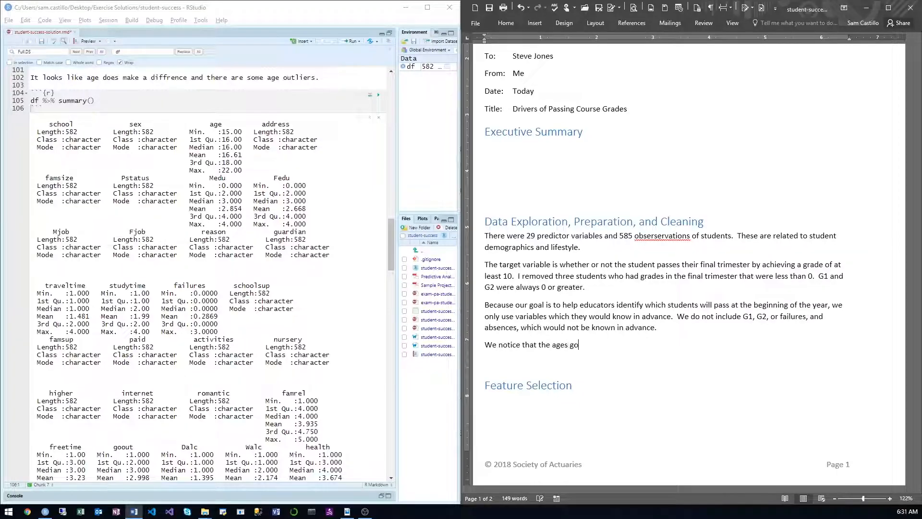
pyautogui.write(' from 15-2')
pyautogui.write('2, b')
pyautogui.write('.')
pyautogui.write('  Some of these')
pyautogui.write(' s')
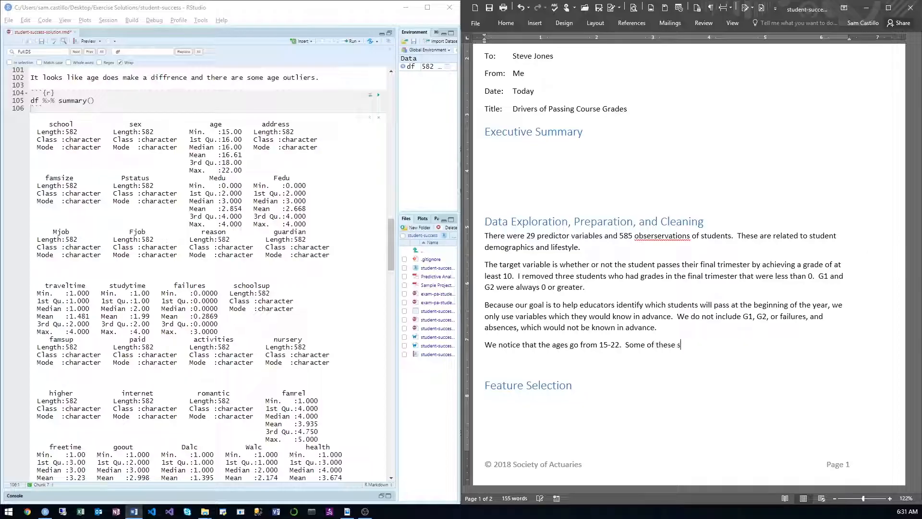
pyautogui.write('tudents are probably too ')
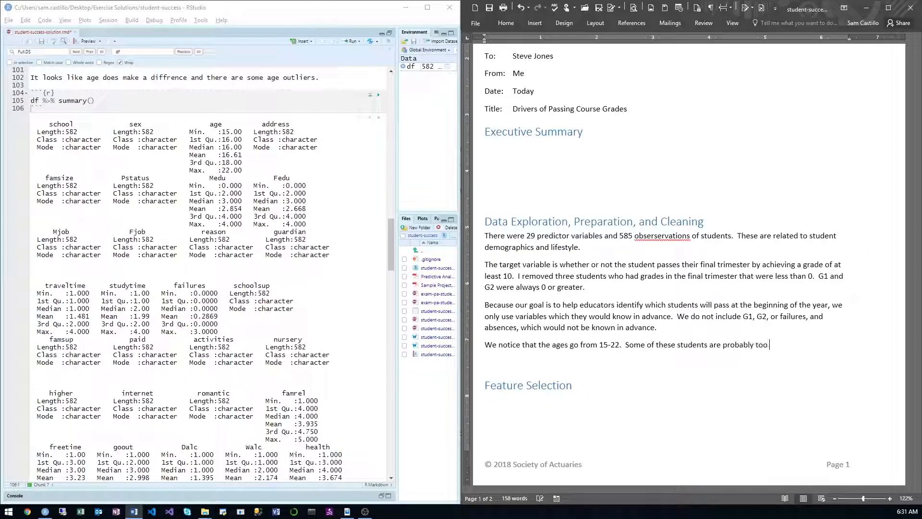
pyautogui.write('old to be include')
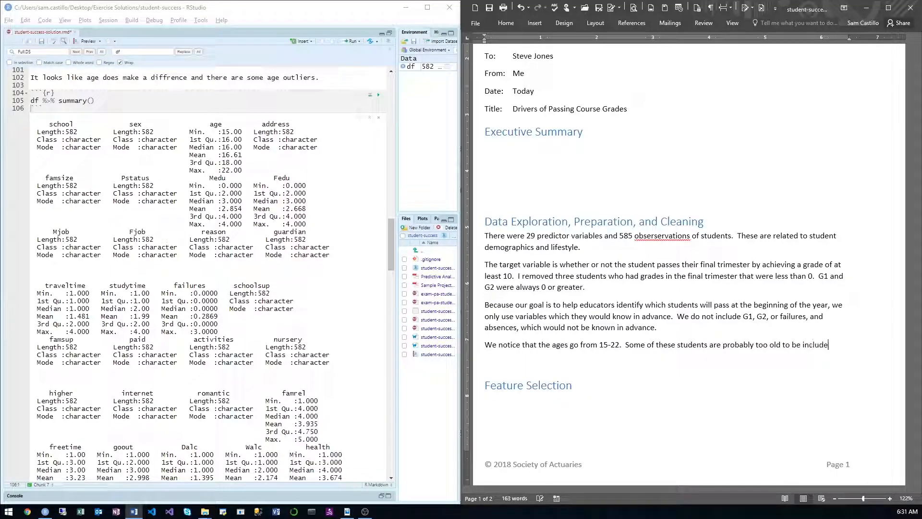
pyautogui.write('d with')
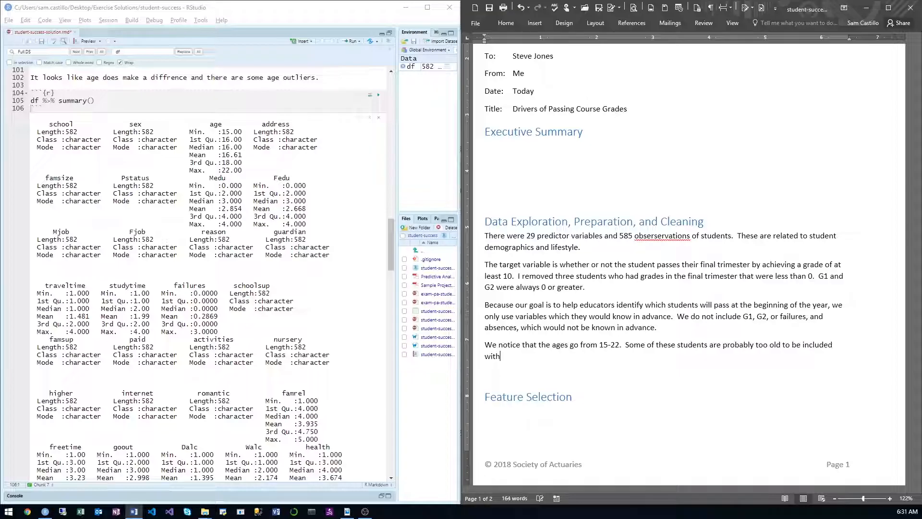
# Step: Continue the age paragraph with "Some of these students are probably too old to be included with the other student"
pyautogui.press('BackSpace')
pyautogui.press('BackSpace')
pyautogui.press('BackSpace')
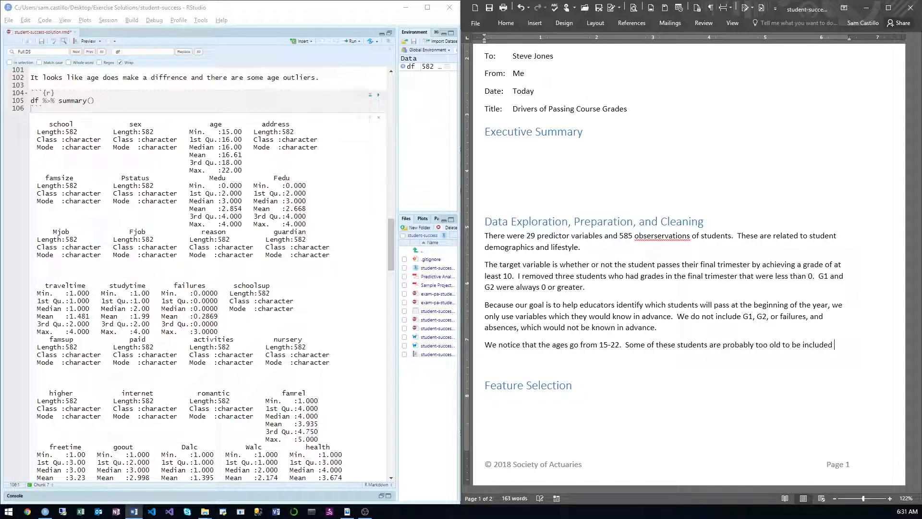
pyautogui.write('with the o')
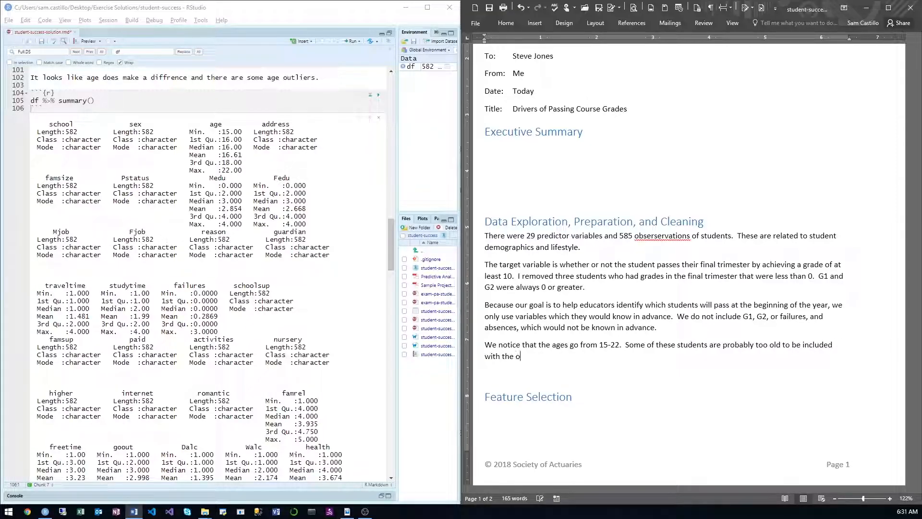
pyautogui.write('ther students.')
# Step: Search the sample project PDF in Adobe Reader for "age" and check its data dictionary entry and the remaining matches
pyautogui.hotkey('alt', 'Tab')
pyautogui.hotkey('alt', 'Tab')
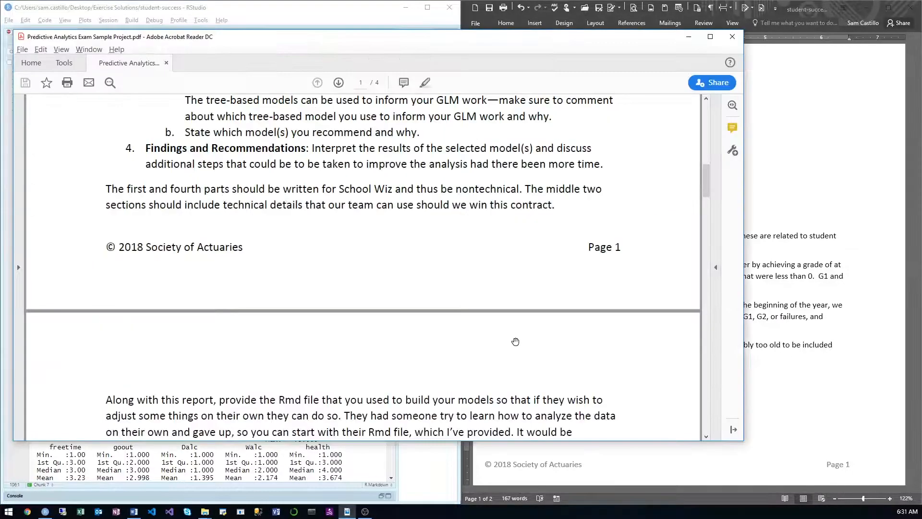
pyautogui.hotkey('ctrl', 'f')
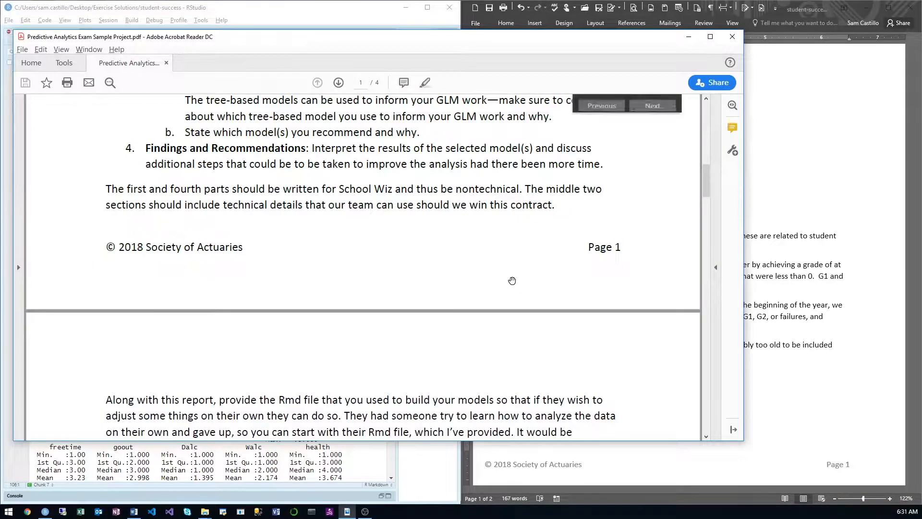
pyautogui.write('age')
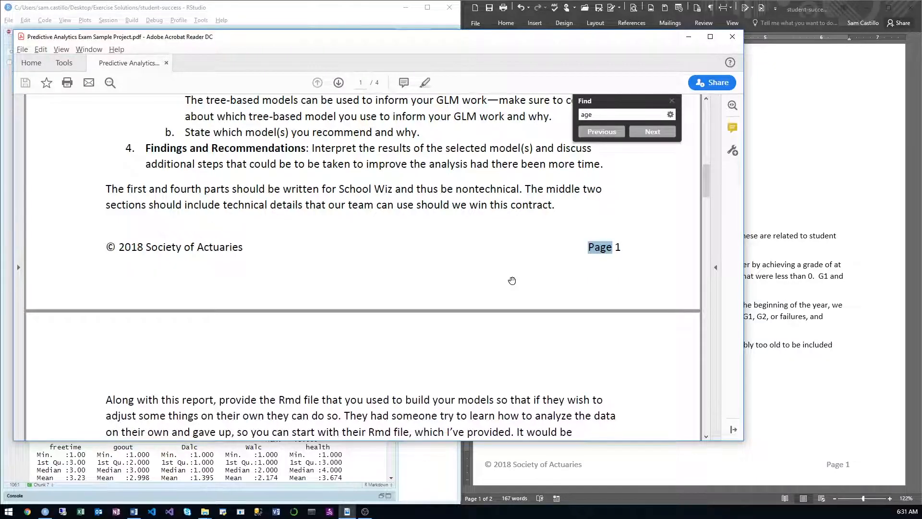
pyautogui.press('Return')
pyautogui.press('Return')
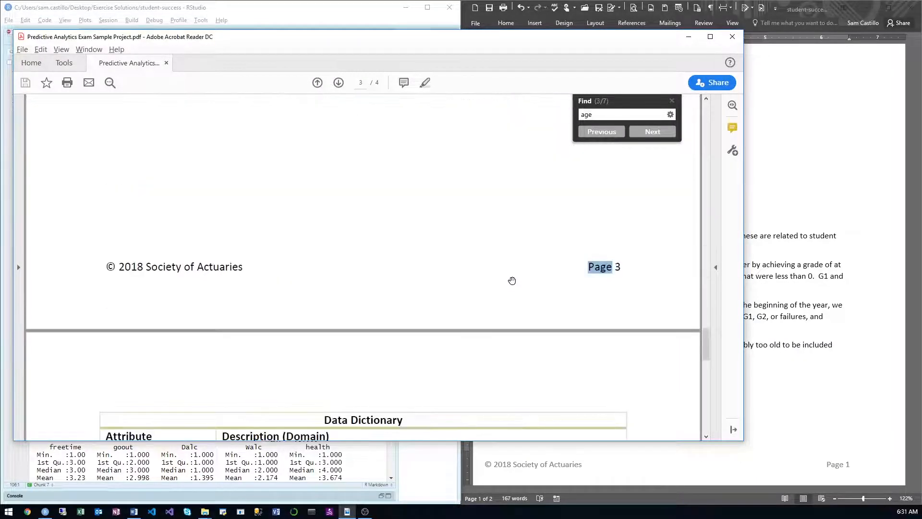
pyautogui.press('Return')
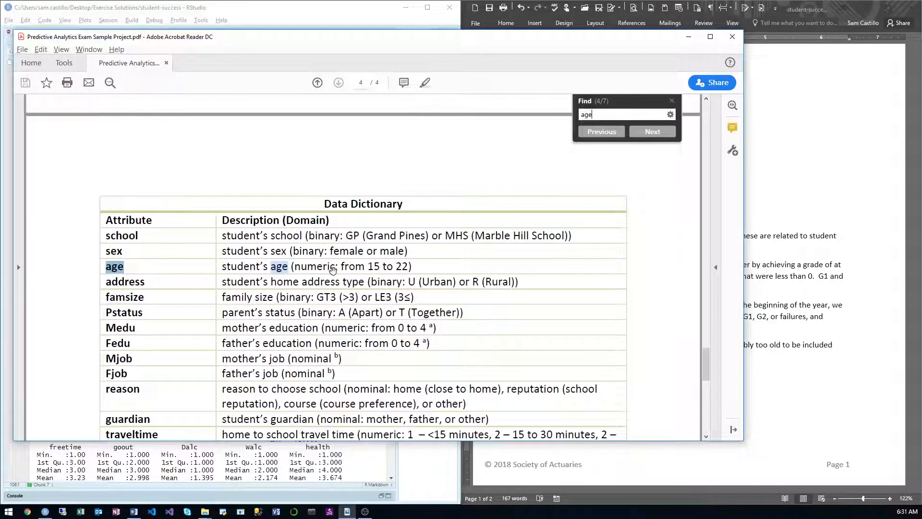
pyautogui.moveTo(327, 41); pyautogui.dragTo(220, 182)
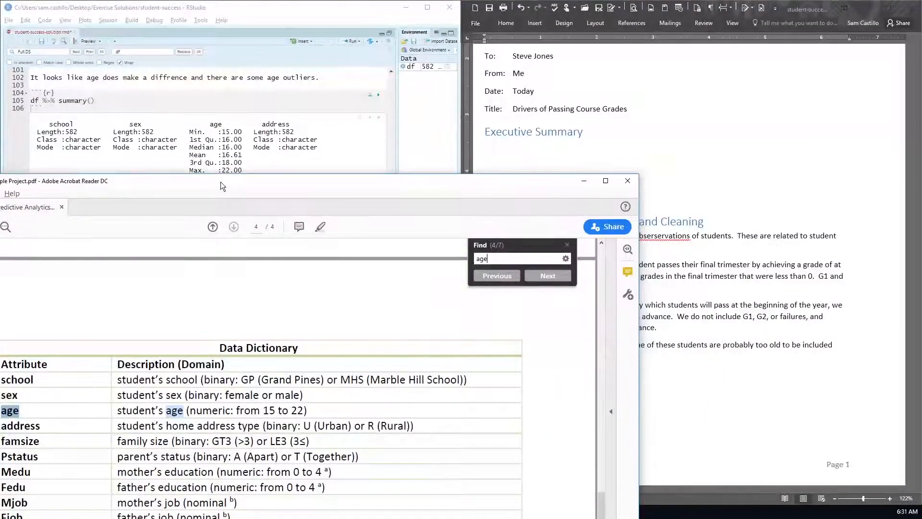
pyautogui.click(538, 276)
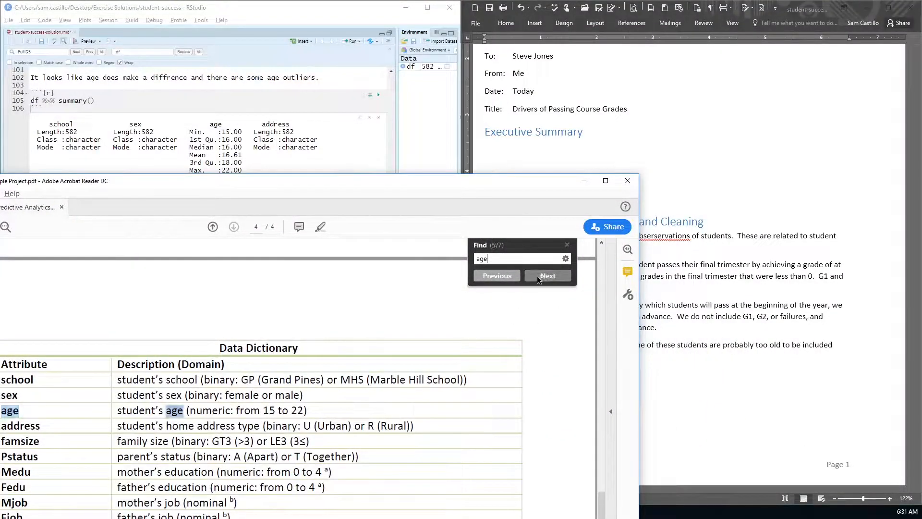
pyautogui.click(537, 275)
pyautogui.click(379, 406)
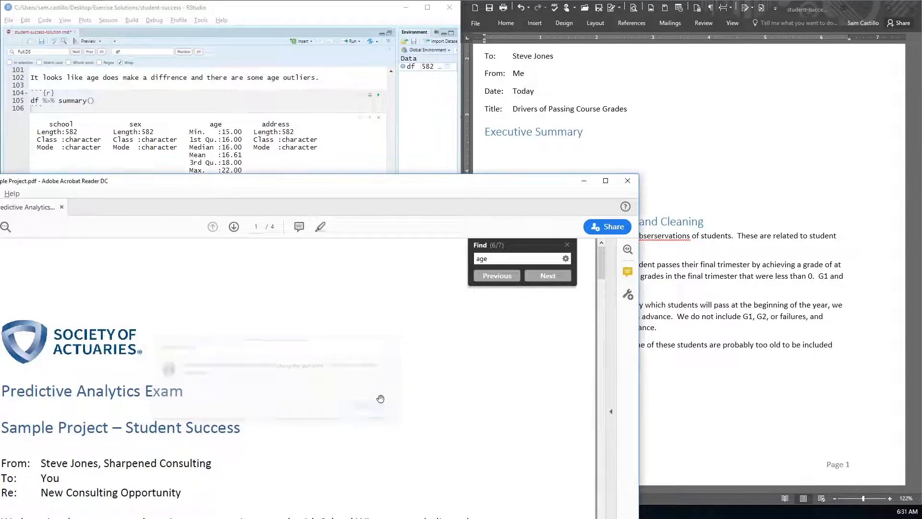
# Step: Finish the age paragraph in Word with "This matches the description in the data dictionary." and start a new paragraph below it
pyautogui.click(674, 355)
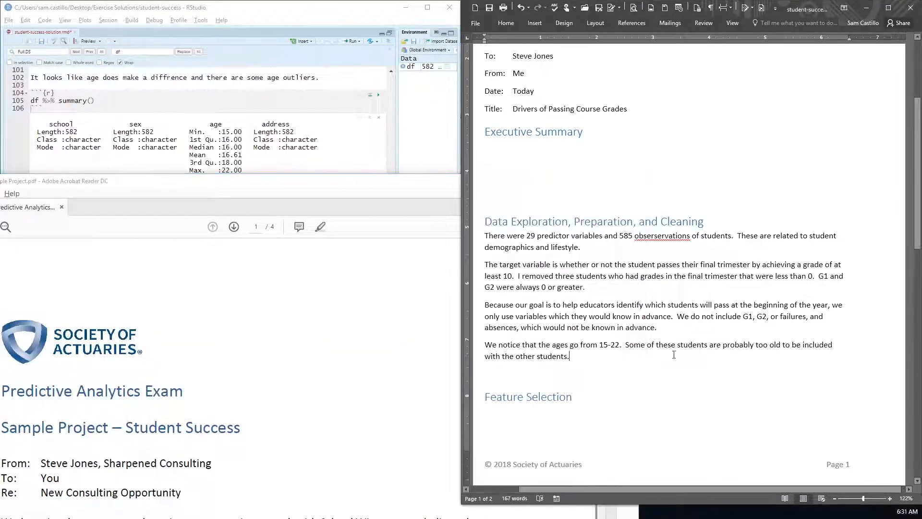
pyautogui.write('T')
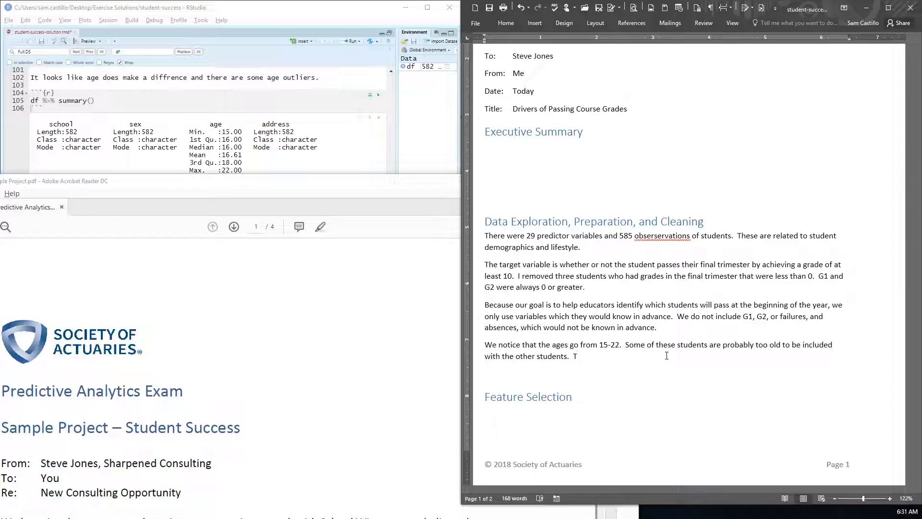
pyautogui.write('his matches th')
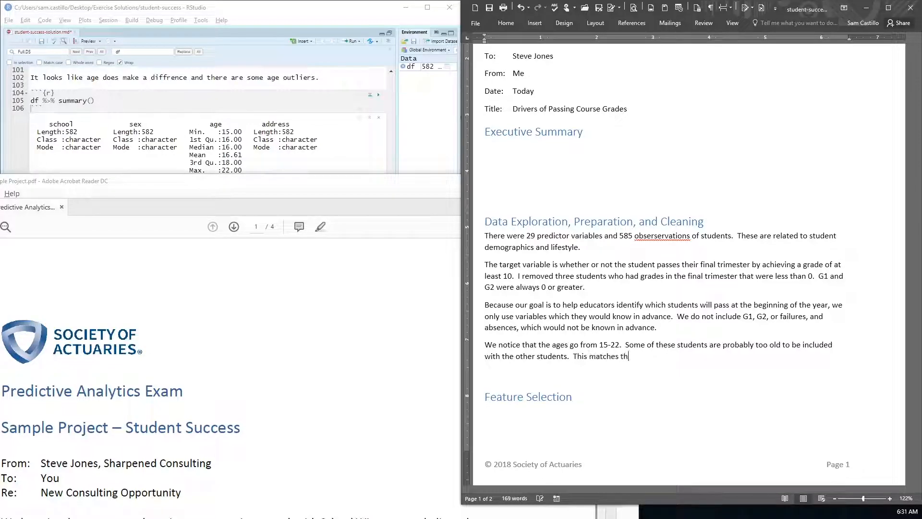
pyautogui.write('e descriptio')
pyautogui.press('BackSpace')
pyautogui.press('BackSpace')
pyautogui.press('BackSpace')
pyautogui.write('ption in ')
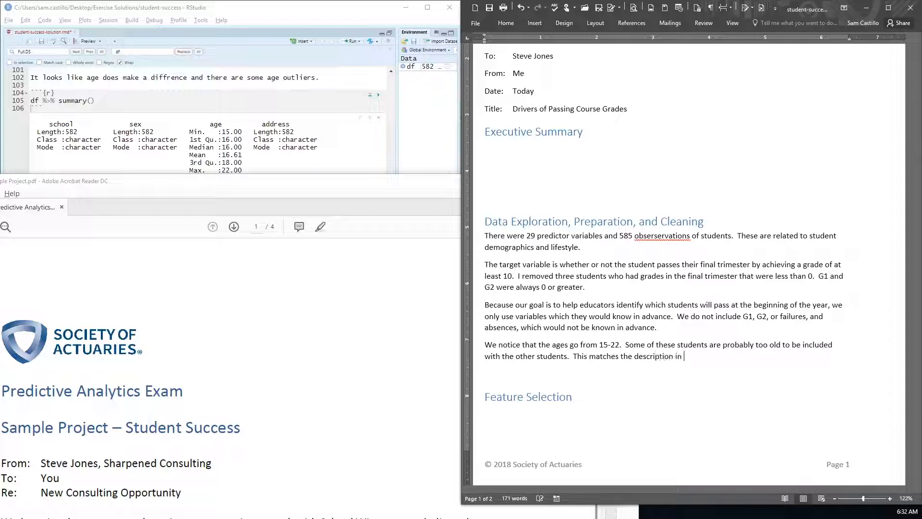
pyautogui.write('the data dictionary.')
pyautogui.press('Return')
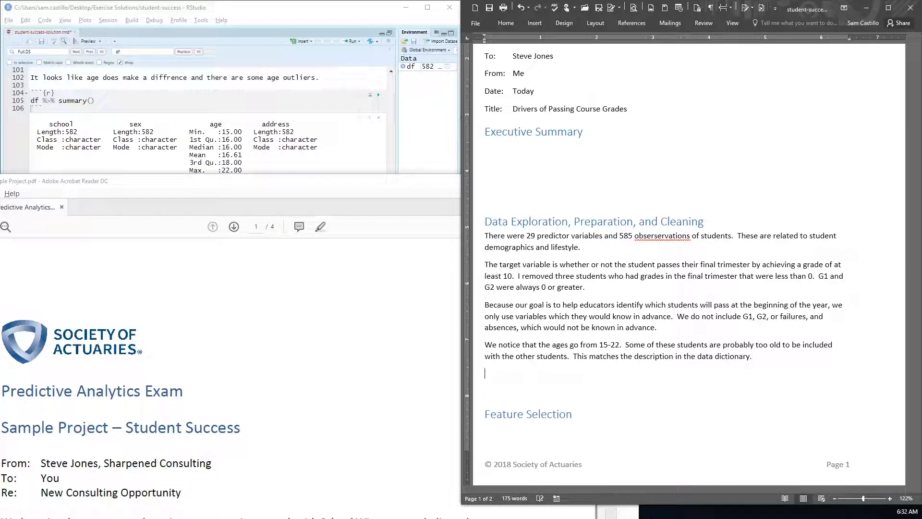
# Step: Switch to RStudio and, below df %>% summary(), begin a pipeline converting text columns to factors: df %>% mutate_if(is.character, as.factor) %>%
pyautogui.click(276, 157)
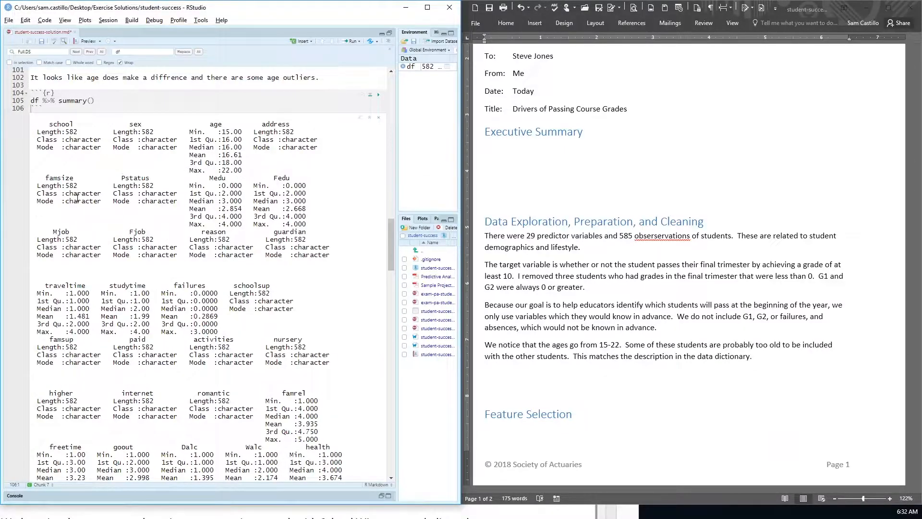
pyautogui.click(124, 105)
pyautogui.click(130, 103)
pyautogui.press('Return')
pyautogui.press('Return')
pyautogui.write('df %>% ')
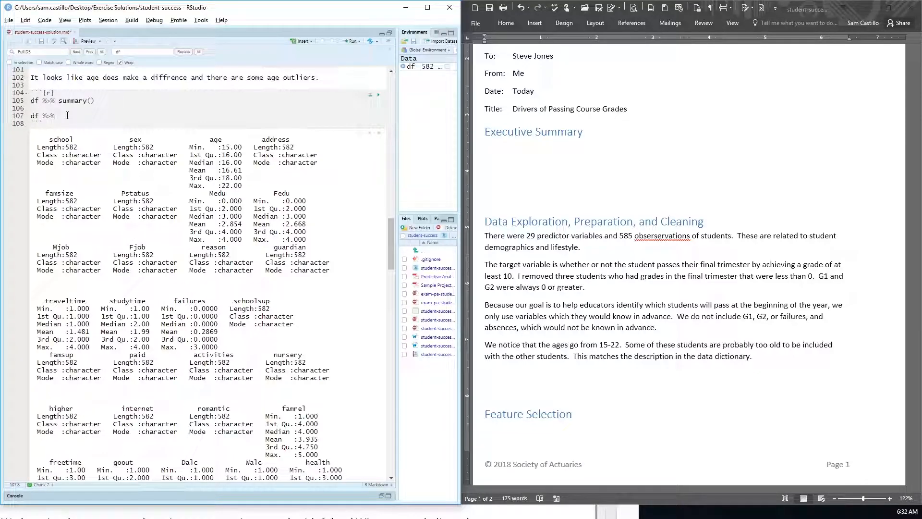
pyautogui.write('mutate(')
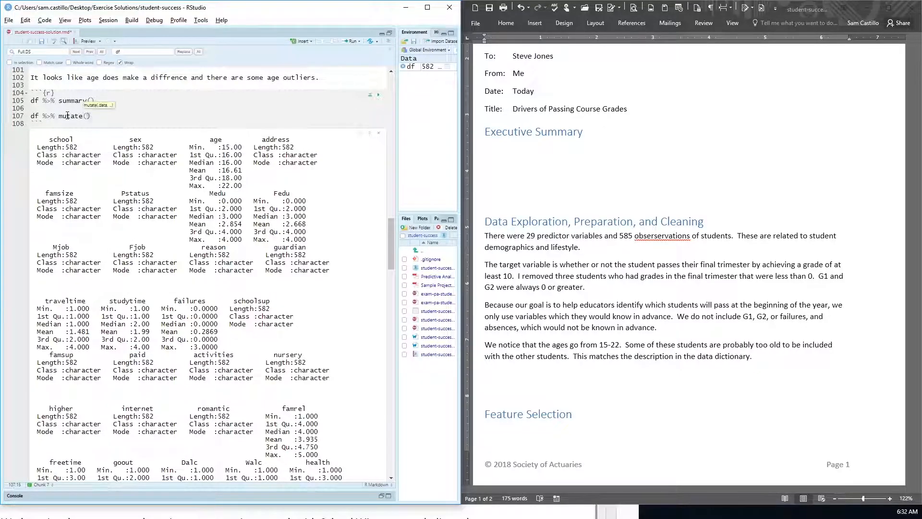
pyautogui.press('BackSpace')
pyautogui.write('_i')
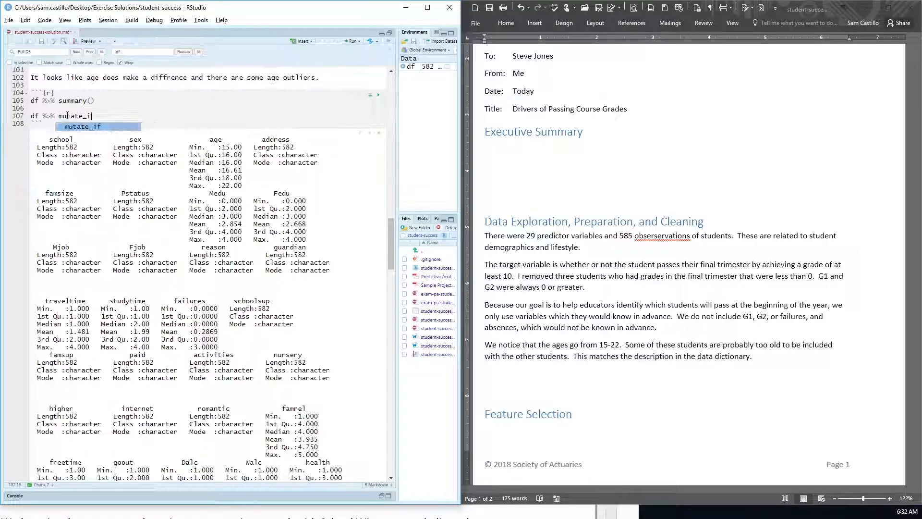
pyautogui.write('f(is.')
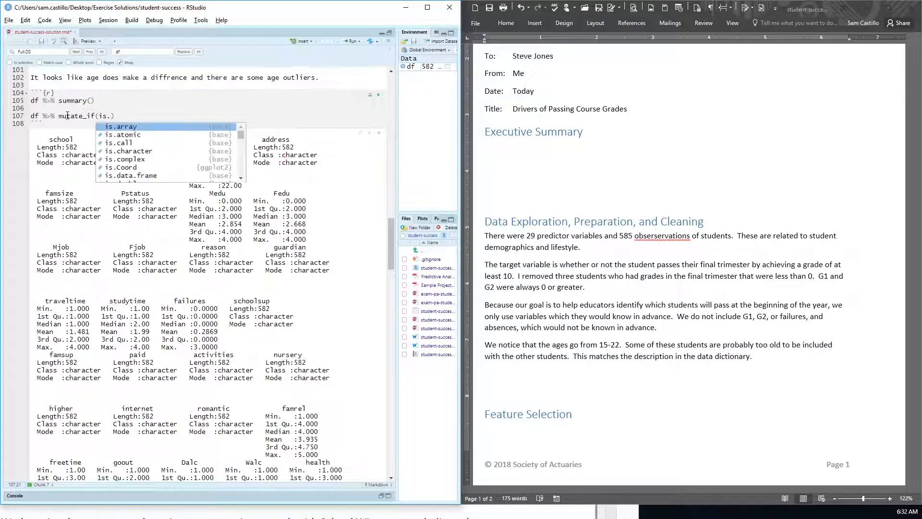
pyautogui.write('char')
pyautogui.press('Tab')
pyautogui.write(', ')
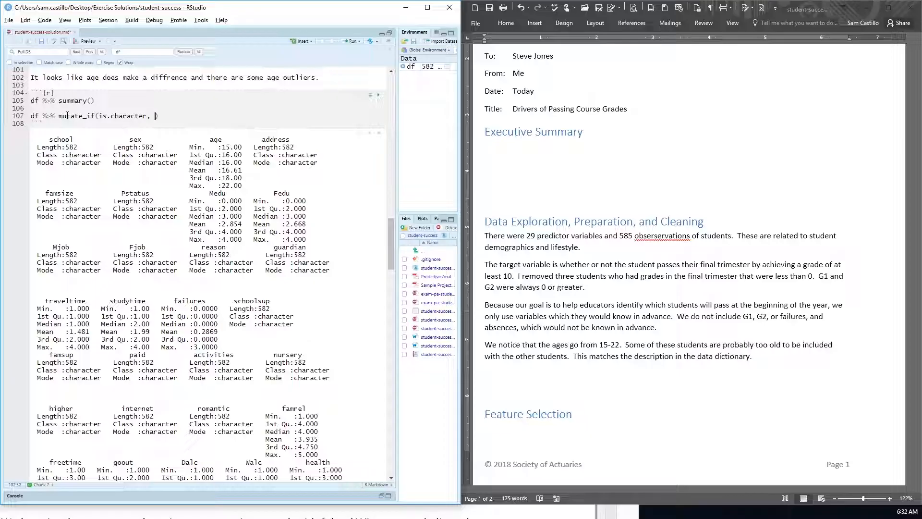
pyautogui.write('as.fac')
pyautogui.press('Tab')
pyautogui.press('BackSpace')
pyautogui.press('End')
pyautogui.hotkey('ctrl', 'shift', 'm')
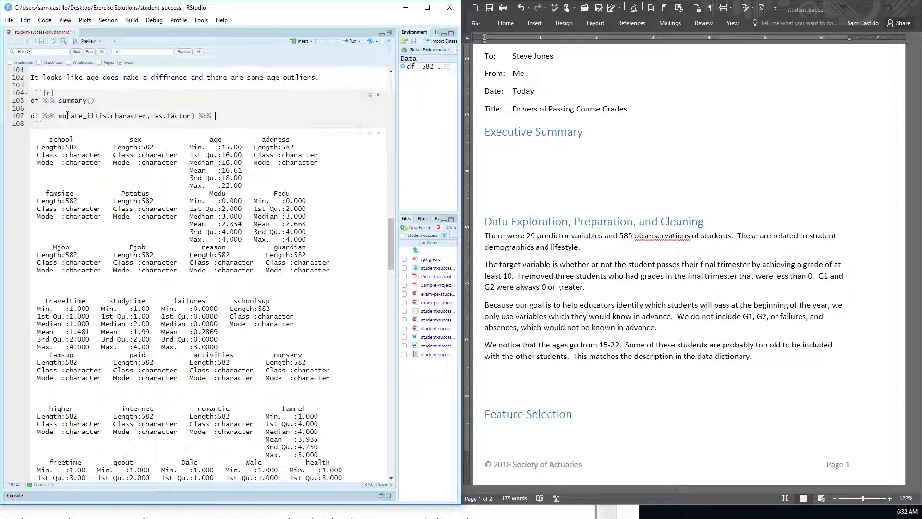
# Step: Complete the factor-conversion pipeline with select_if(is.factor) %>% summary() and run it
pyautogui.write('select_if(is.ch')
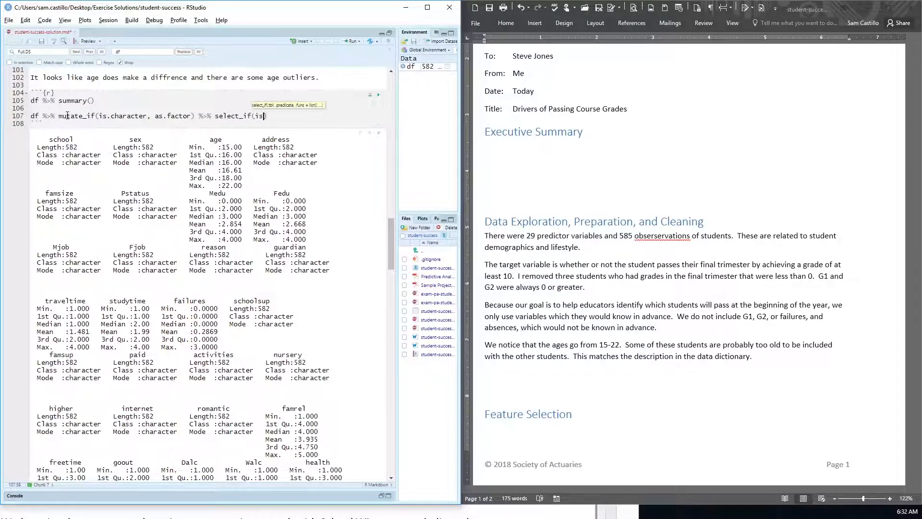
pyautogui.write('aracter)')
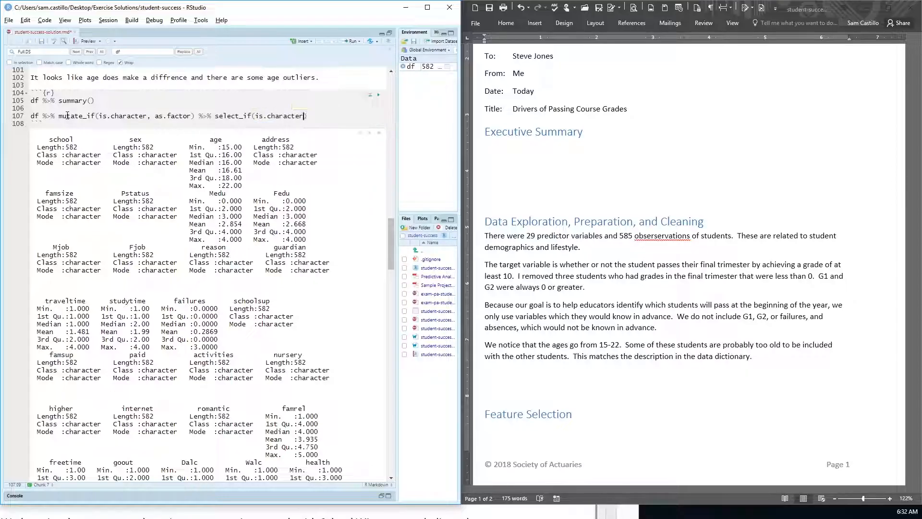
pyautogui.write(' %>% summary')
pyautogui.press('BackSpace')
pyautogui.press('BackSpace')
pyautogui.press('BackSpace')
pyautogui.press('BackSpace')
pyautogui.press('BackSpace')
pyautogui.press('BackSpace')
pyautogui.press('BackSpace')
pyautogui.press('BackSpace')
pyautogui.press('BackSpace')
pyautogui.press('BackSpace')
pyautogui.press('BackSpace')
pyautogui.press('BackSpace')
pyautogui.press('BackSpace')
pyautogui.press('BackSpace')
pyautogui.press('BackSpace')
pyautogui.press('BackSpace')
pyautogui.press('BackSpace')
pyautogui.press('BackSpace')
pyautogui.press('BackSpace')
pyautogui.press('BackSpace')
pyautogui.write('factor) %>% summary')
pyautogui.hotkey('ctrl', 'Return')
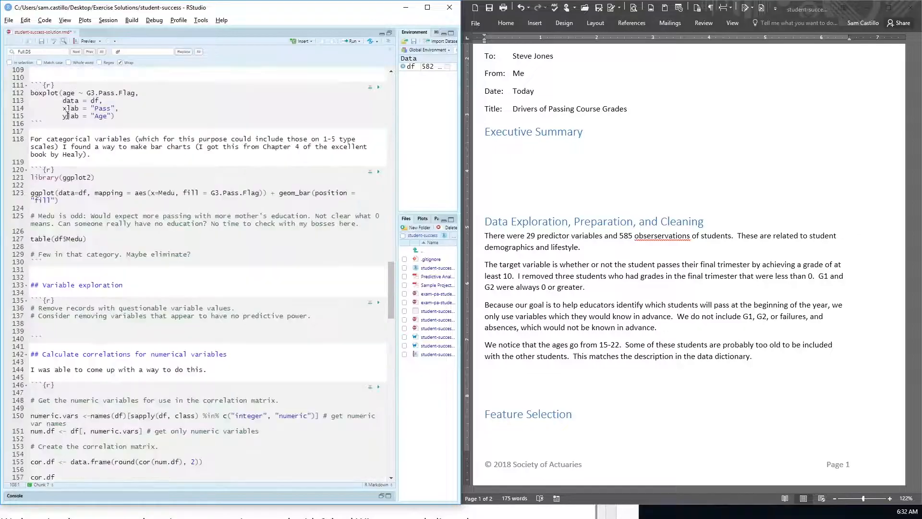
# Step: Copy the factor summary output from RStudio into the Word report below the age paragraph
pyautogui.scroll(5, 122, 218)
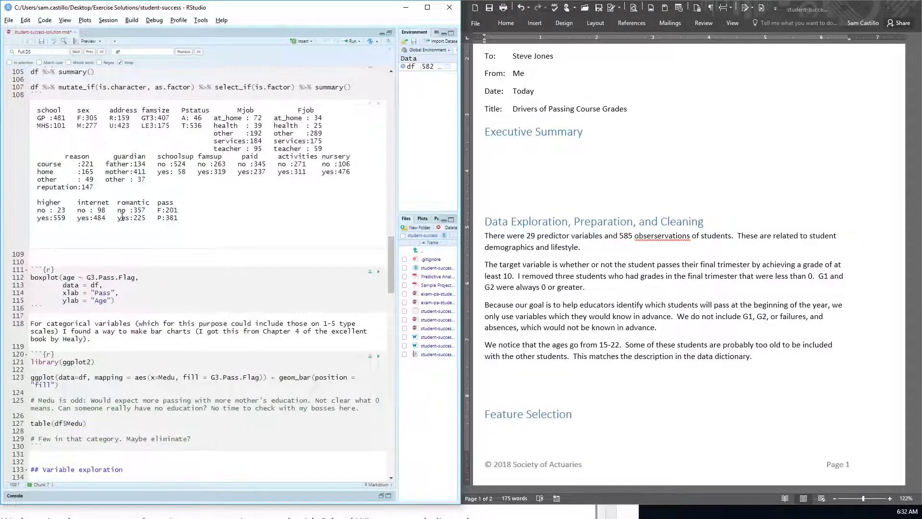
pyautogui.scroll(1, 122, 218)
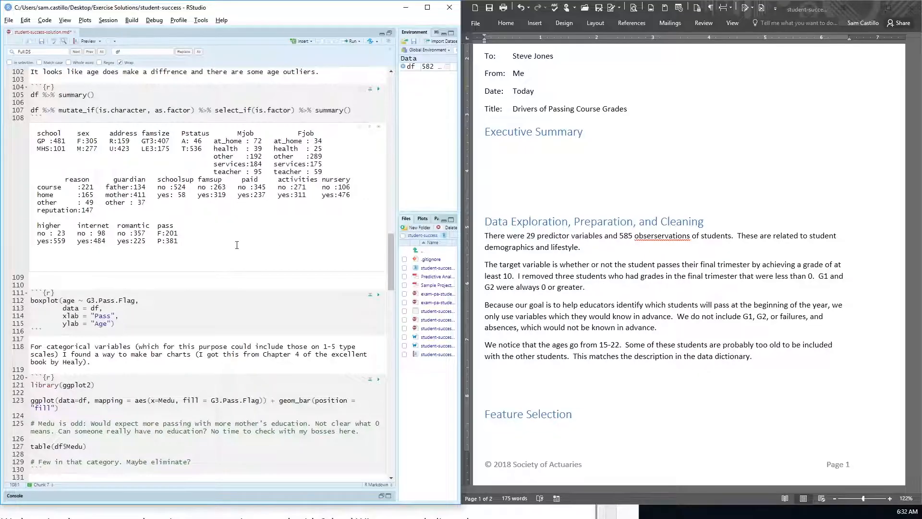
pyautogui.moveTo(216, 241); pyautogui.dragTo(32, 132)
pyautogui.hotkey('ctrl', 'c')
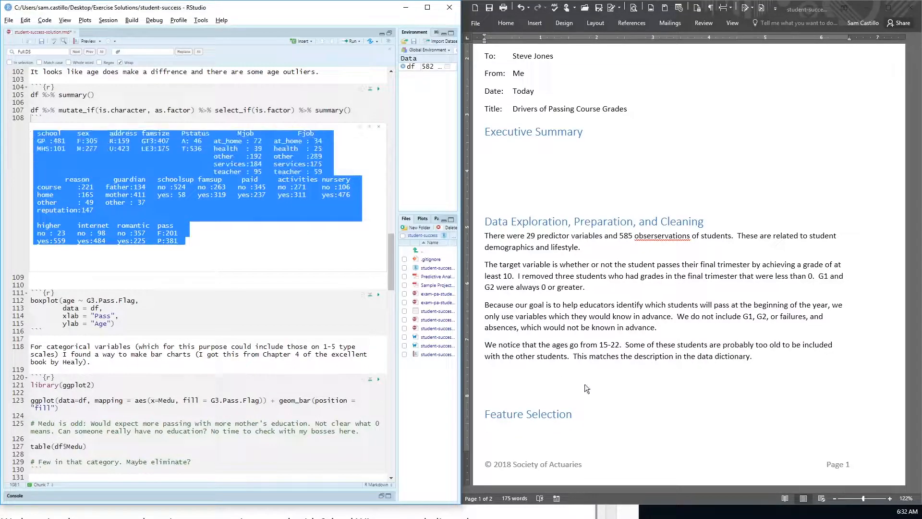
pyautogui.click(568, 379)
pyautogui.hotkey('ctrl', 'v')
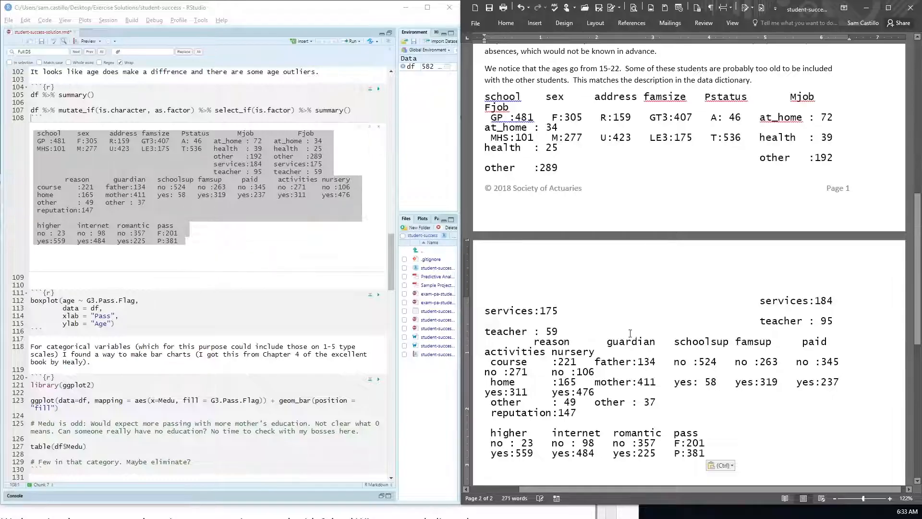
# Step: Shrink the font of the pasted factor summary in Word so its columns line up without wrapping
pyautogui.moveTo(704, 454); pyautogui.dragTo(479, 100)
pyautogui.hotkey('ctrl', 'shift', ',')
pyautogui.hotkey('ctrl', 'shift', ',')
pyautogui.hotkey('ctrl', 'shift', ',')
pyautogui.hotkey('ctrl', 'shift', ',')
pyautogui.hotkey('ctrl', 'shift', ',')
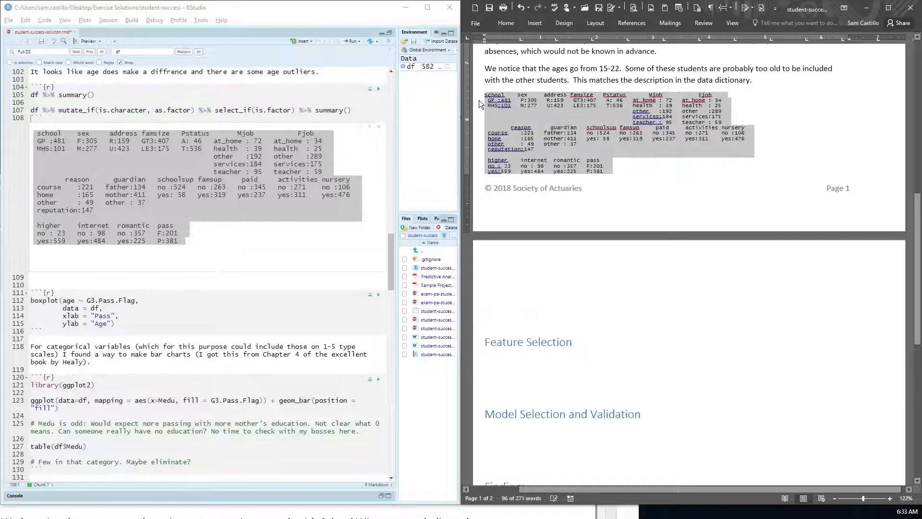
pyautogui.click(783, 83)
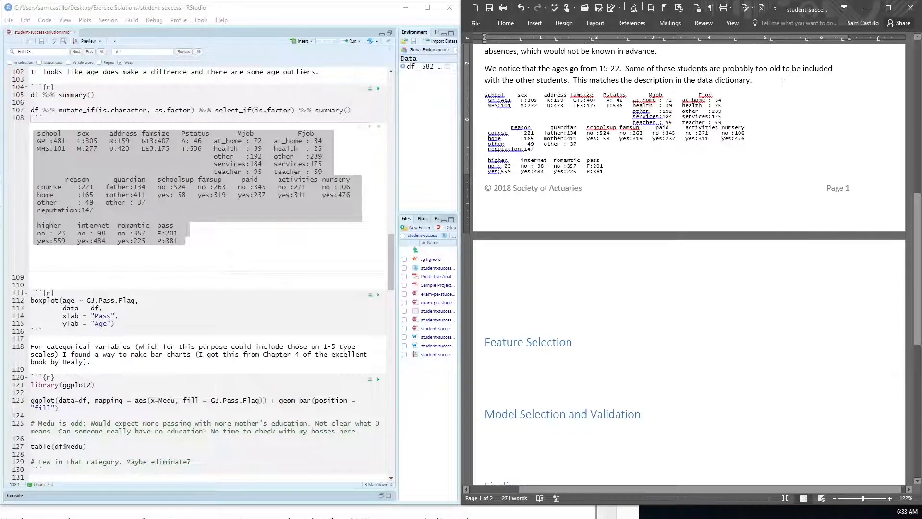
# Step: Back in RStudio, restrict the first summary line to numeric columns as df %>% select_if(is.numeric) %>% summary() and run it
pyautogui.click(154, 177)
pyautogui.scroll(3, 155, 176)
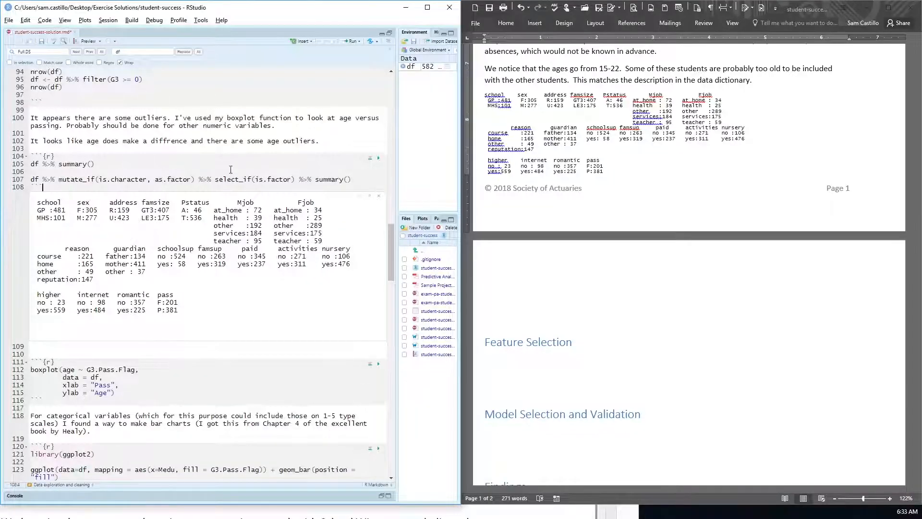
pyautogui.click(60, 164)
pyautogui.write('select_if(')
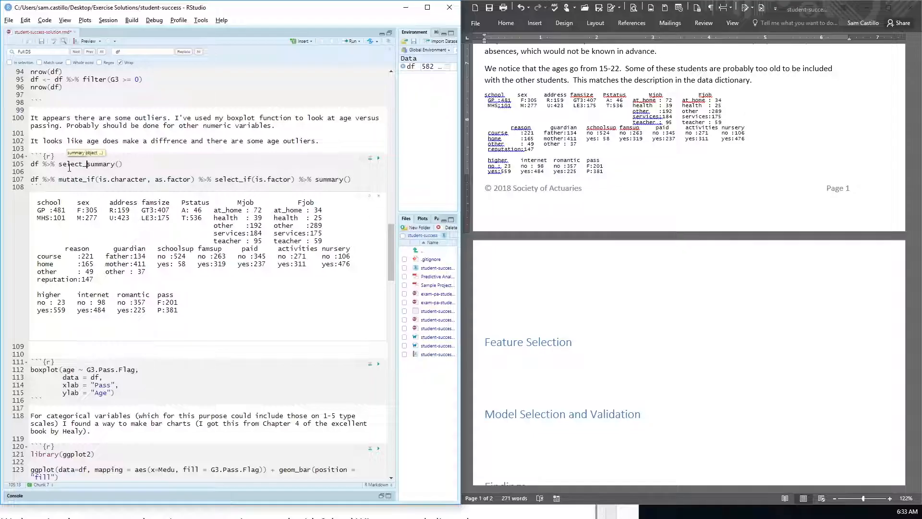
pyautogui.write('is.numeric) %>%')
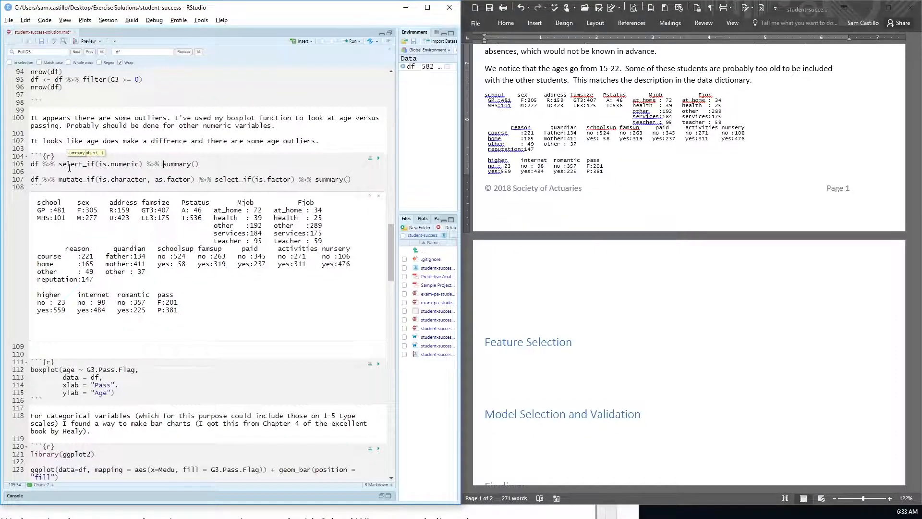
pyautogui.hotkey('ctrl', 'Return')
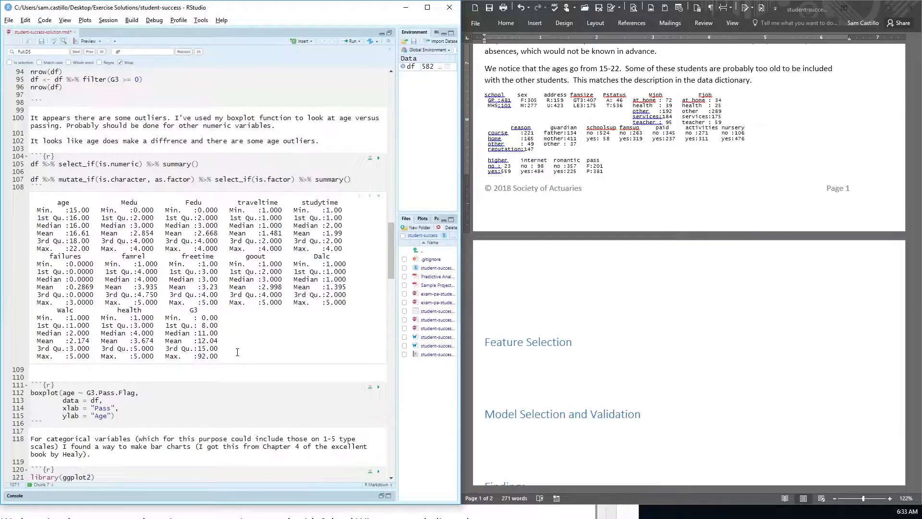
# Step: Copy the numeric summary output from RStudio into the Word report below the factor summary
pyautogui.moveTo(237, 352)
pyautogui.mouseDown()
pyautogui.moveTo(35, 313)
pyautogui.moveTo(32, 202)
pyautogui.mouseUp()
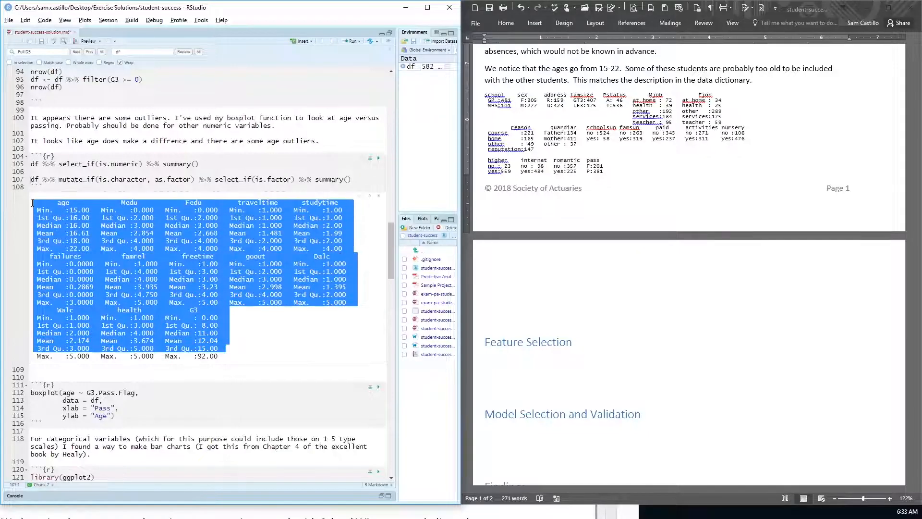
pyautogui.click(653, 185)
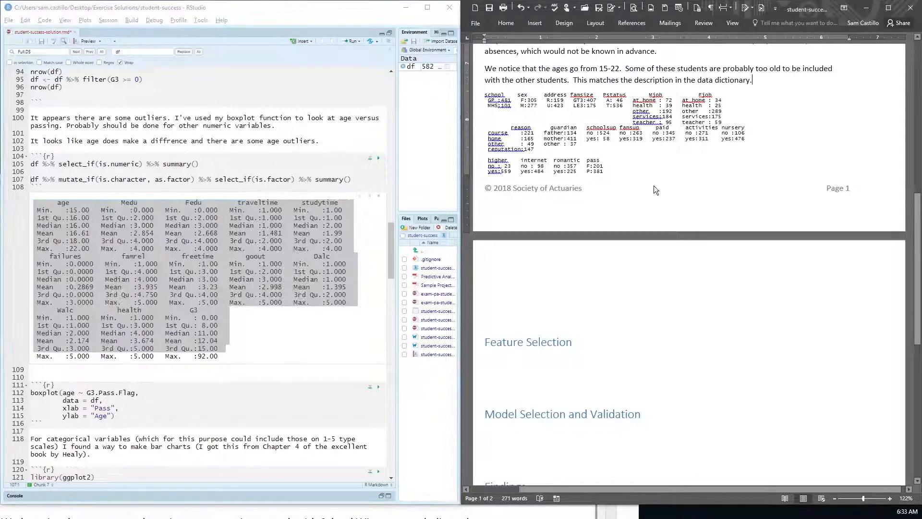
pyautogui.click(521, 268)
pyautogui.hotkey('ctrl', 'v')
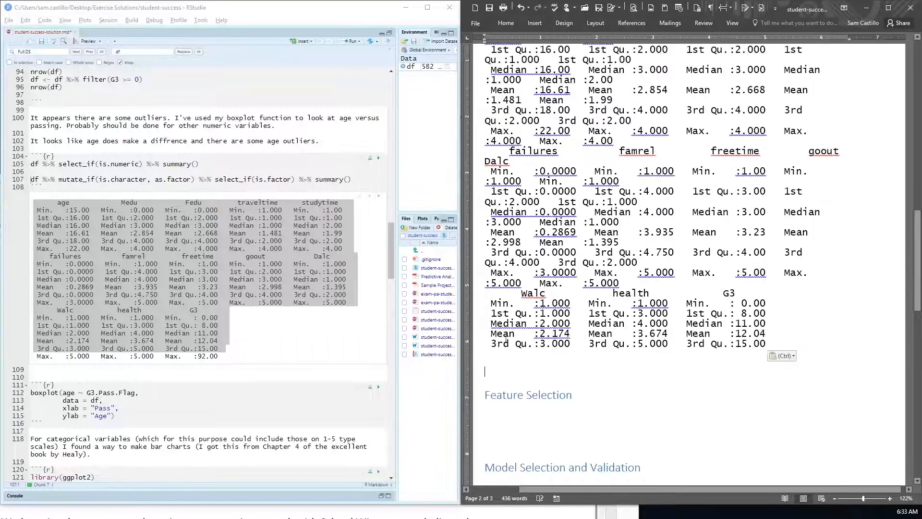
# Step: Shrink the font of the pasted numeric summary in Word until it forms a compact table
pyautogui.scroll(10, 506, 300)
pyautogui.moveTo(506, 340); pyautogui.dragTo(506, 284)
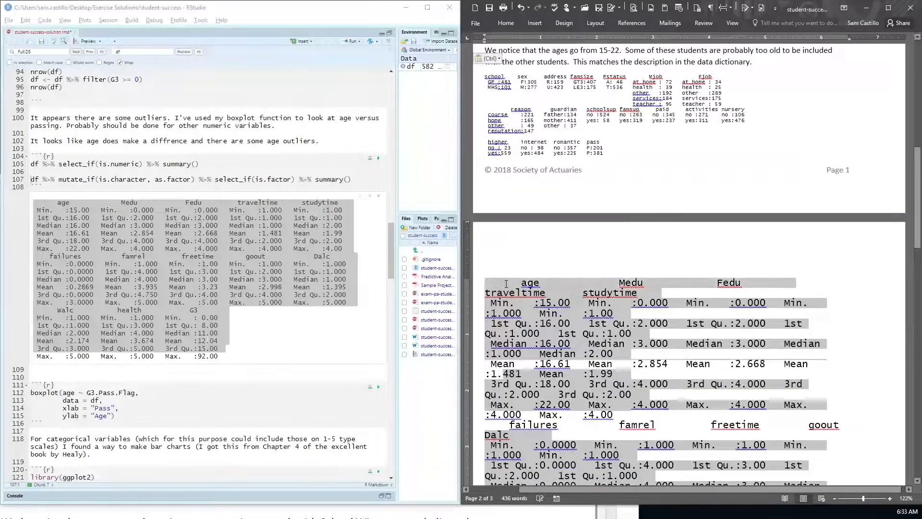
pyautogui.hotkey('ctrl', 'shift', ',')
pyautogui.hotkey('ctrl', 'shift', ',')
pyautogui.hotkey('ctrl', 'shift', ',')
pyautogui.hotkey('ctrl', 'shift', ',')
pyautogui.hotkey('ctrl', 'shift', ',')
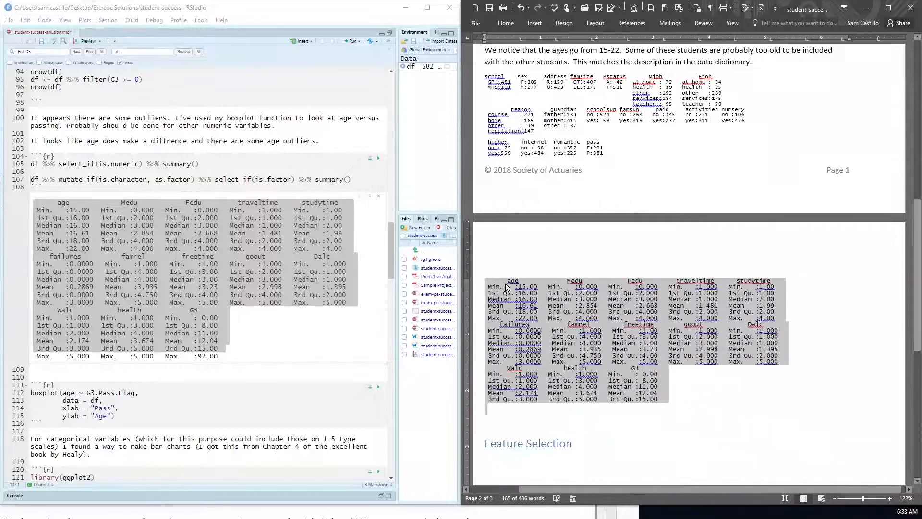
pyautogui.hotkey('ctrl', 'shift', ',')
pyautogui.hotkey('ctrl', 'shift', ',')
pyautogui.scroll(3, 672, 216)
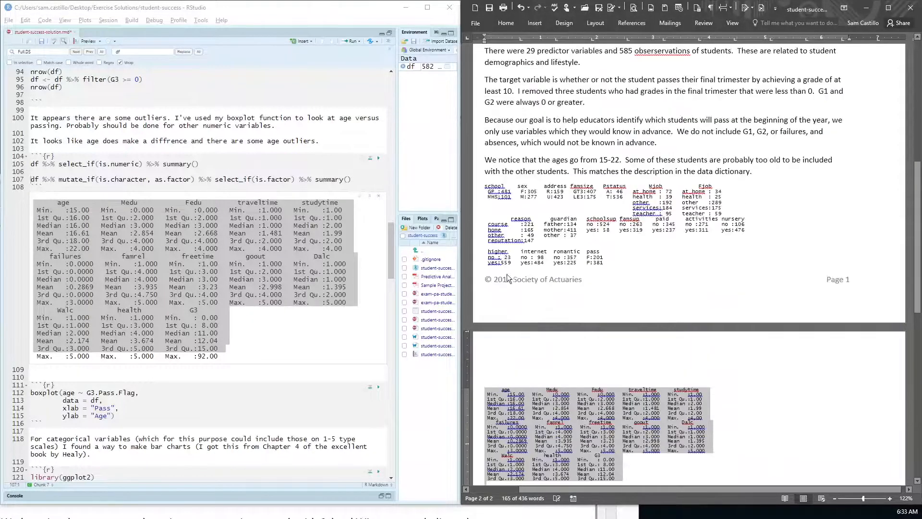
# Step: Start a bulleted list below the age paragraph in Word with the item "All students came from one of two schools"
pyautogui.click(778, 175)
pyautogui.press('Return')
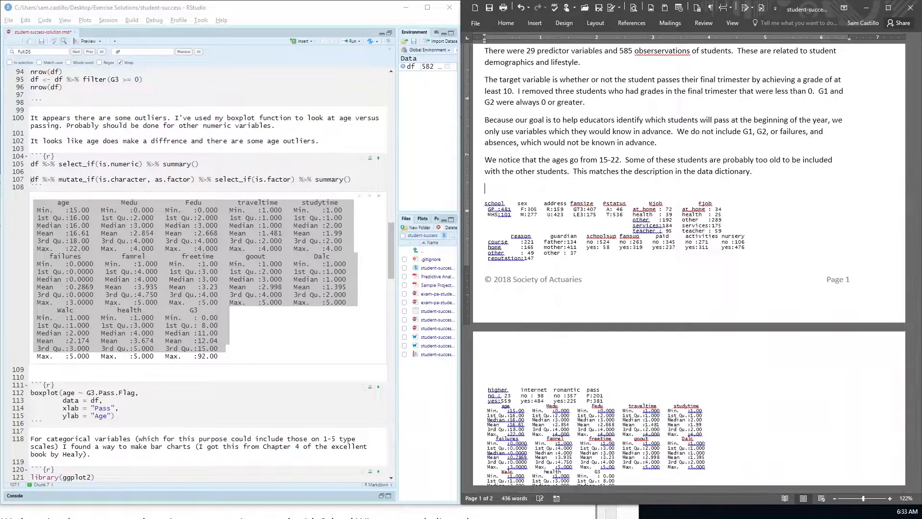
pyautogui.write('The')
pyautogui.press('BackSpace')
pyautogui.press('BackSpace')
pyautogui.press('BackSpace')
pyautogui.write('* Al')
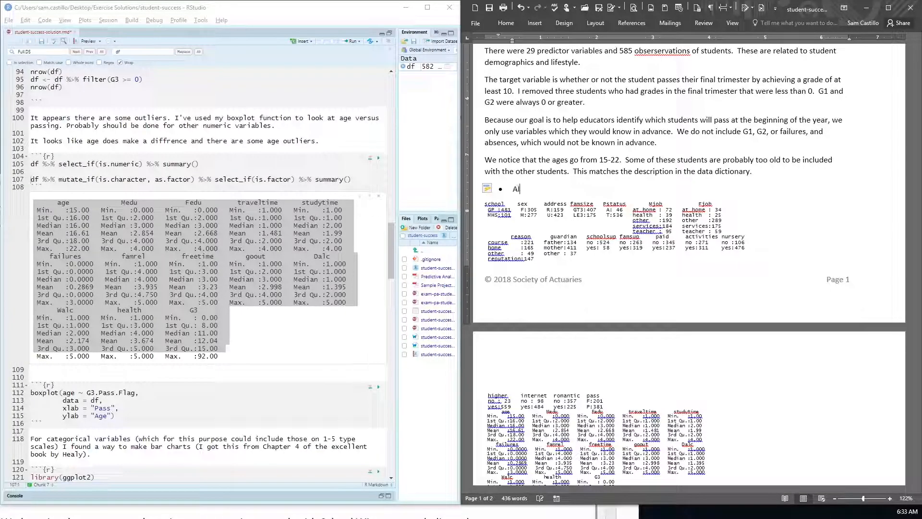
pyautogui.write('l students ca')
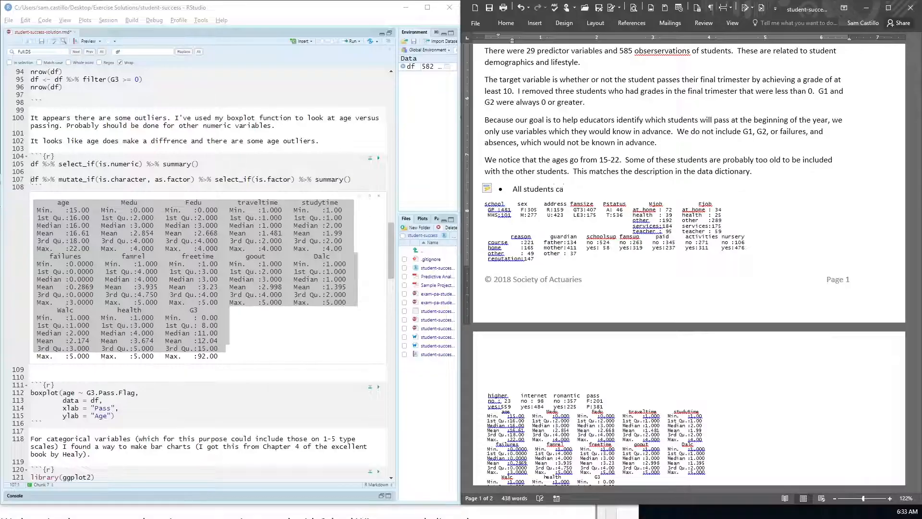
pyautogui.write('me from one of twho')
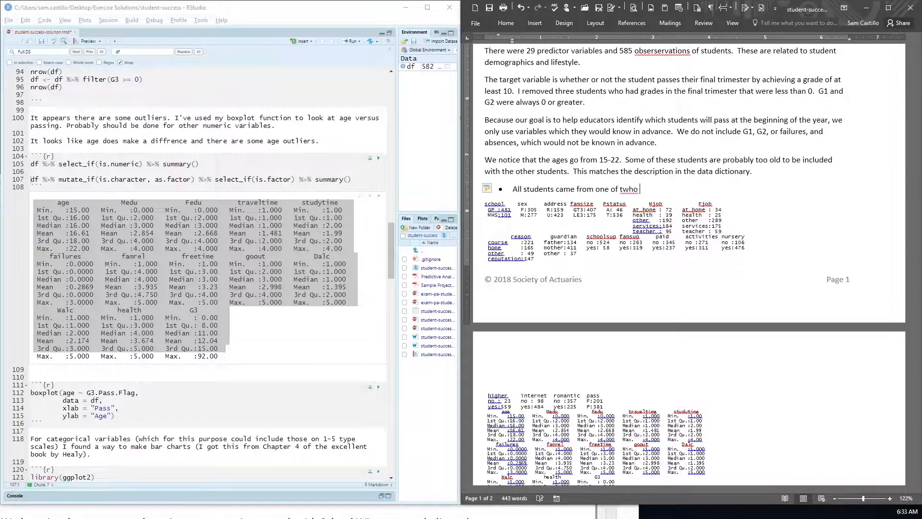
pyautogui.press('BackSpace')
pyautogui.press('BackSpace')
pyautogui.press('BackSpace')
pyautogui.write('o sc')
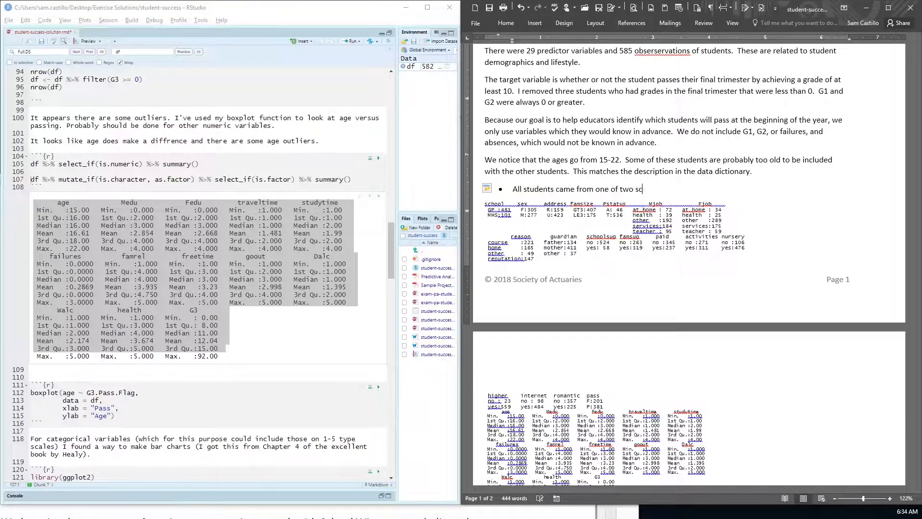
pyautogui.write('hools')
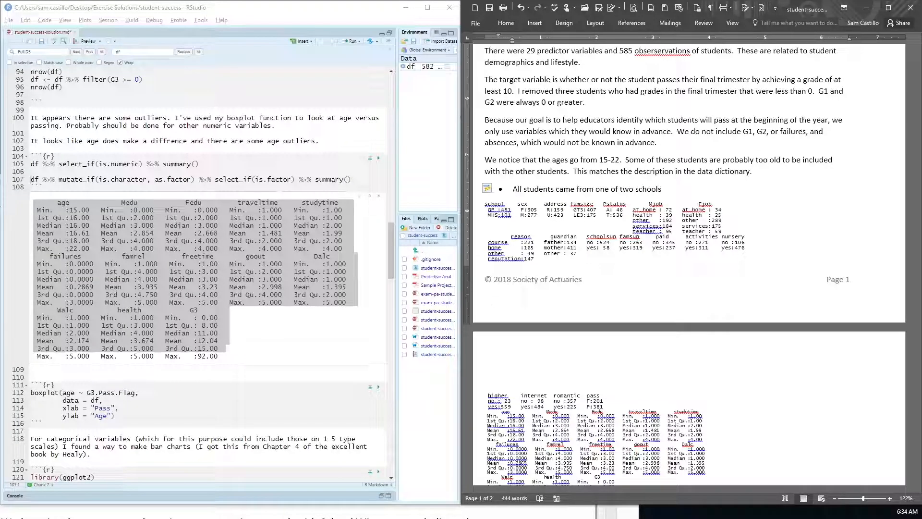
pyautogui.press('Return')
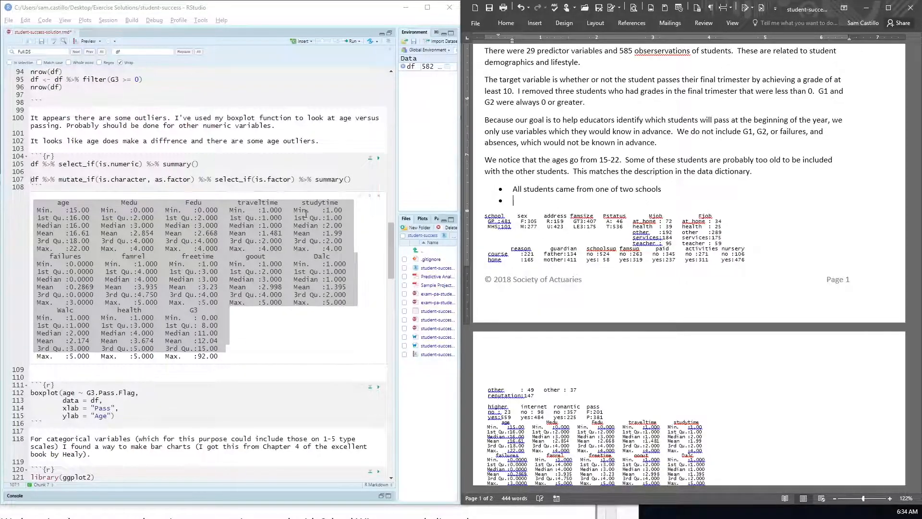
# Step: In RStudio, add the line df %>% count(address) below the factor summary line and run it
pyautogui.click(367, 180)
pyautogui.press('Return')
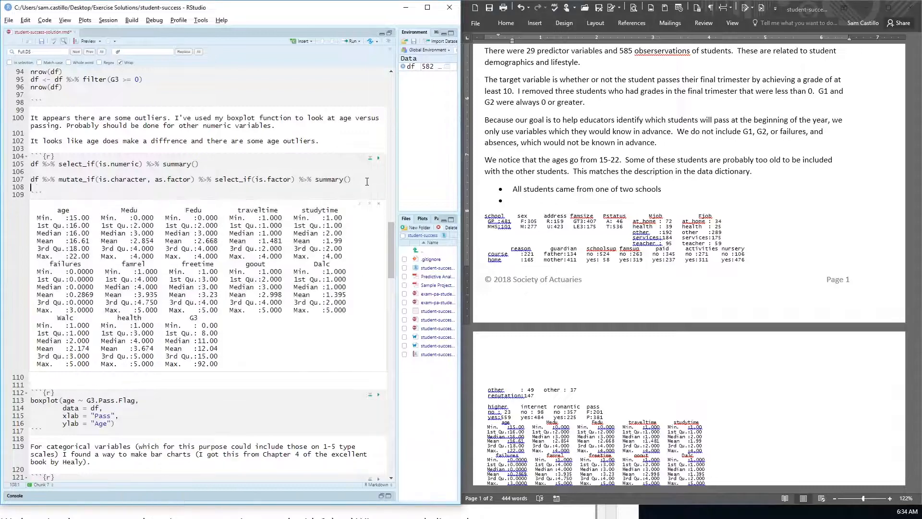
pyautogui.write('df %>% count(addr')
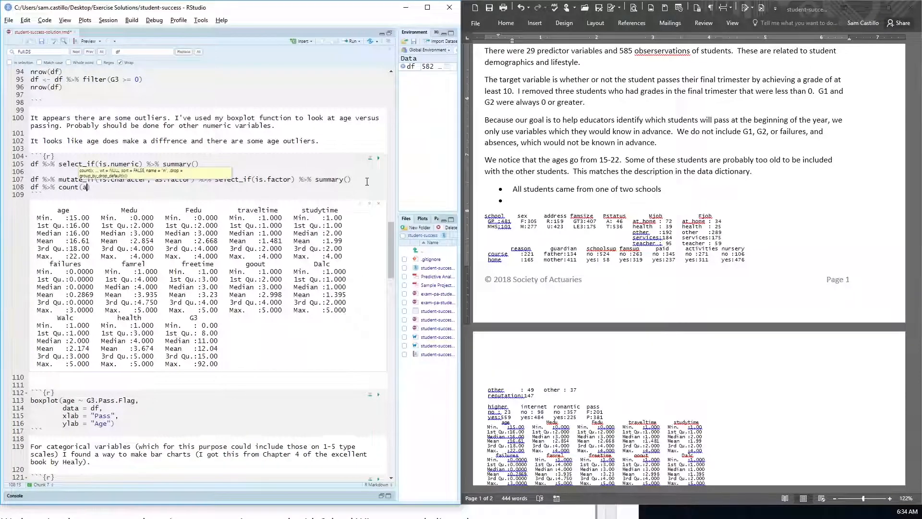
pyautogui.write('ess)')
pyautogui.hotkey('ctrl', 'Return')
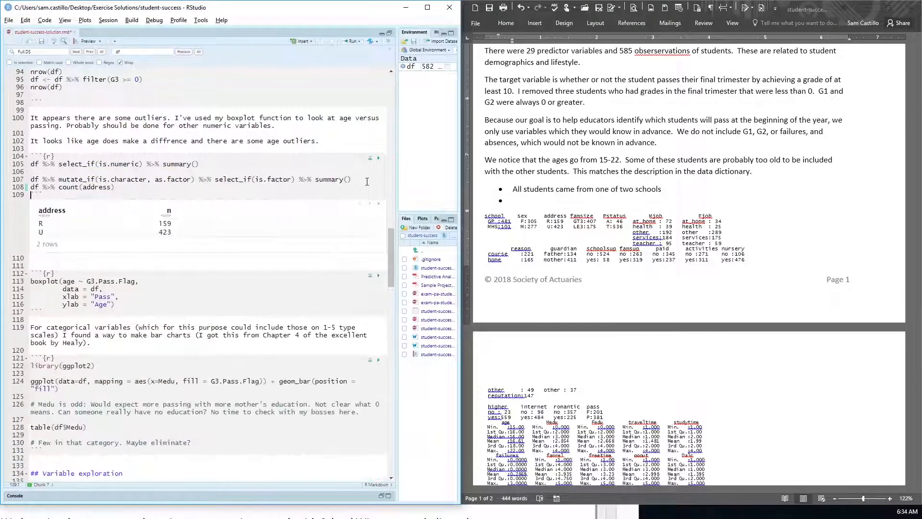
# Step: Begin the second bullet in Word with "W", and place the sample project PDF beside the report with its whole Data Dictionary in view
pyautogui.click(529, 196)
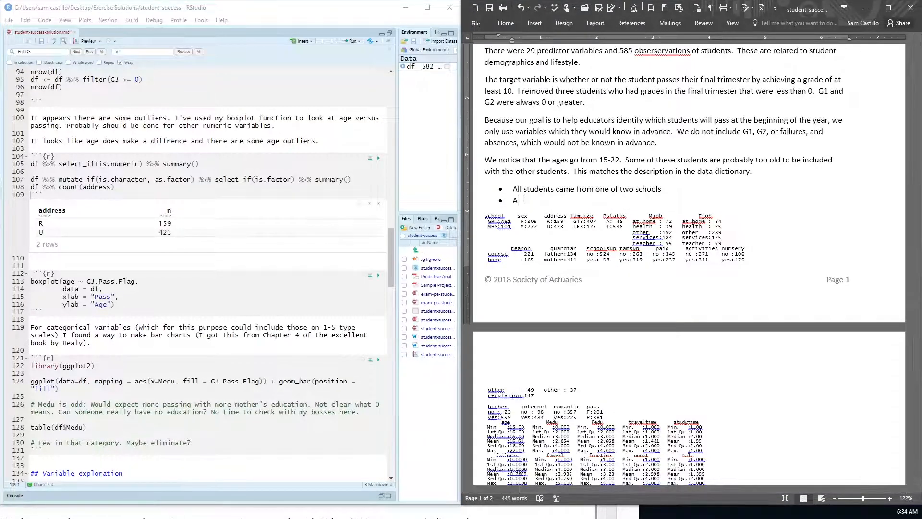
pyautogui.write('W')
pyautogui.hotkey('alt', 'Tab')
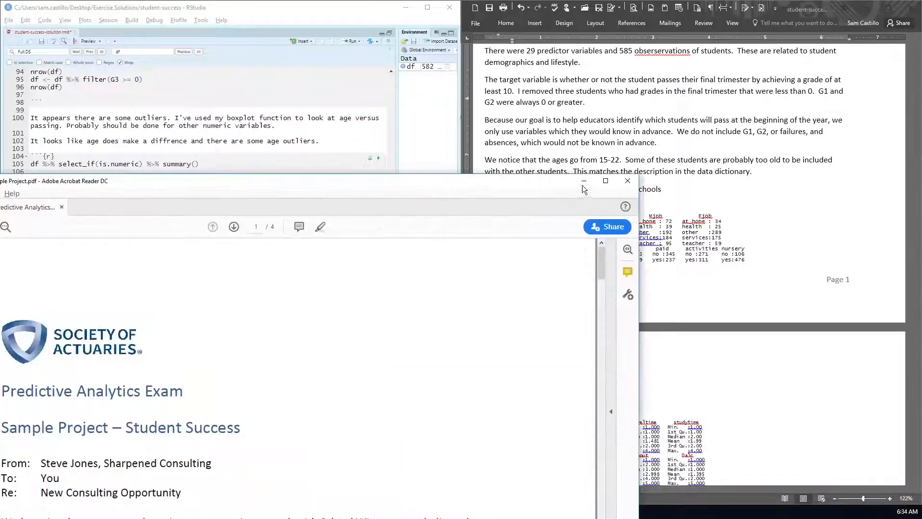
pyautogui.moveTo(603, 270); pyautogui.dragTo(611, 371)
pyautogui.scroll(-15, 610, 371)
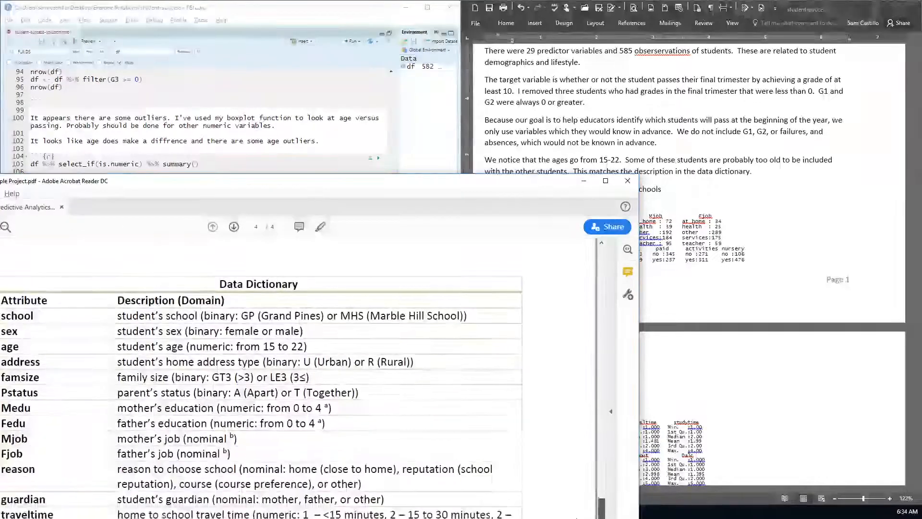
pyautogui.moveTo(295, 182); pyautogui.dragTo(0, 96)
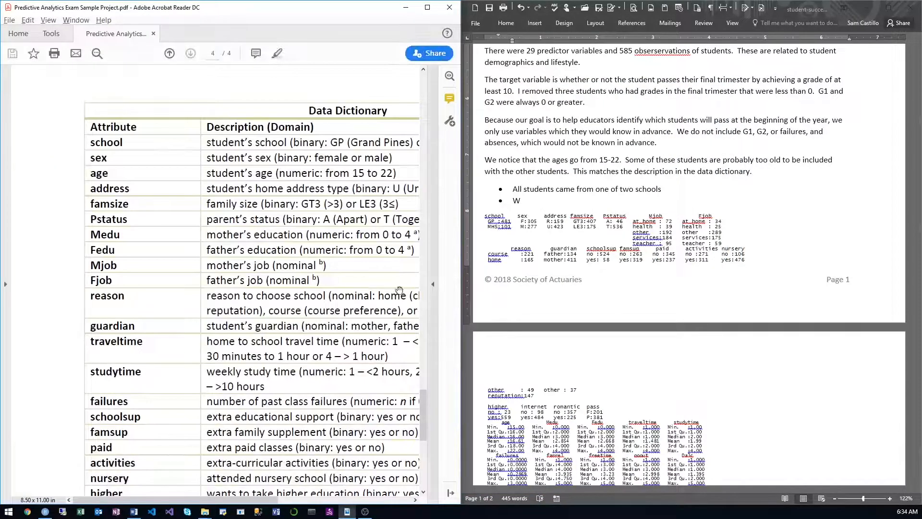
pyautogui.scroll(-3, 202, 260)
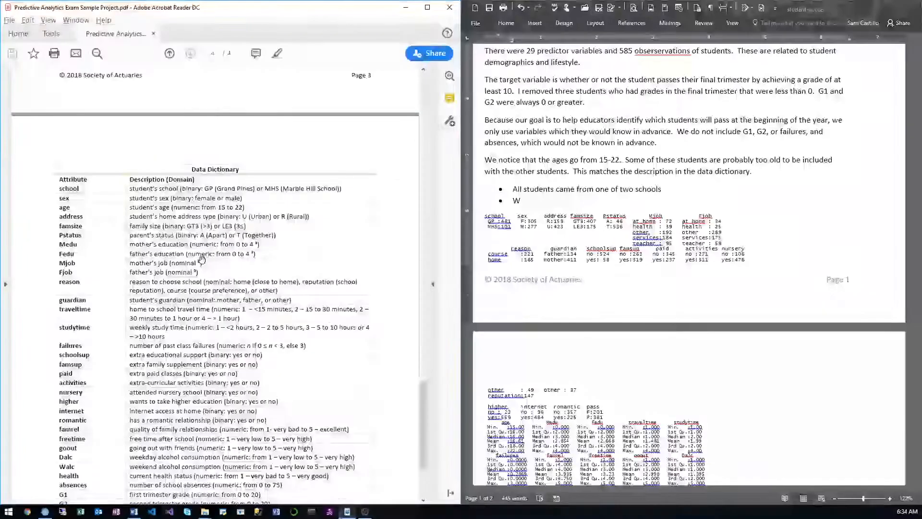
pyautogui.scroll(-1, 201, 260)
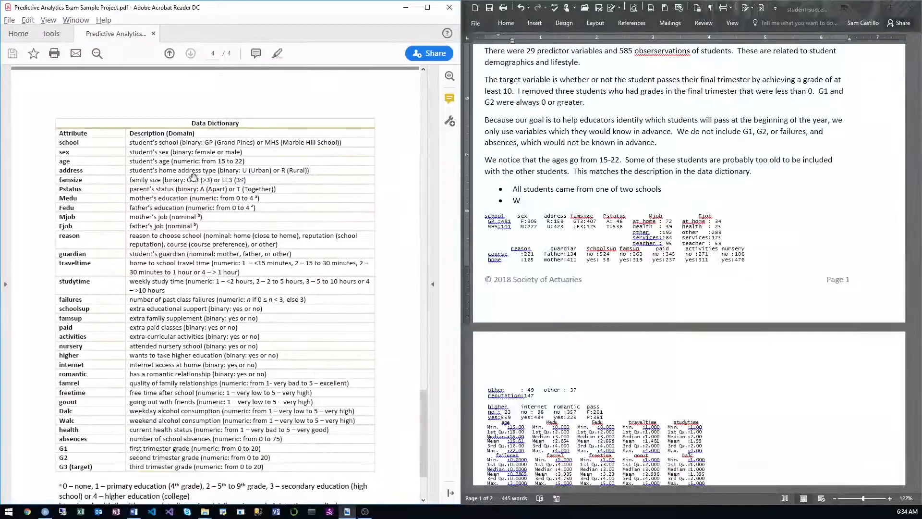
# Step: Complete the second bullet in the Word report as "Were living in an urban or rural address"
pyautogui.click(545, 202)
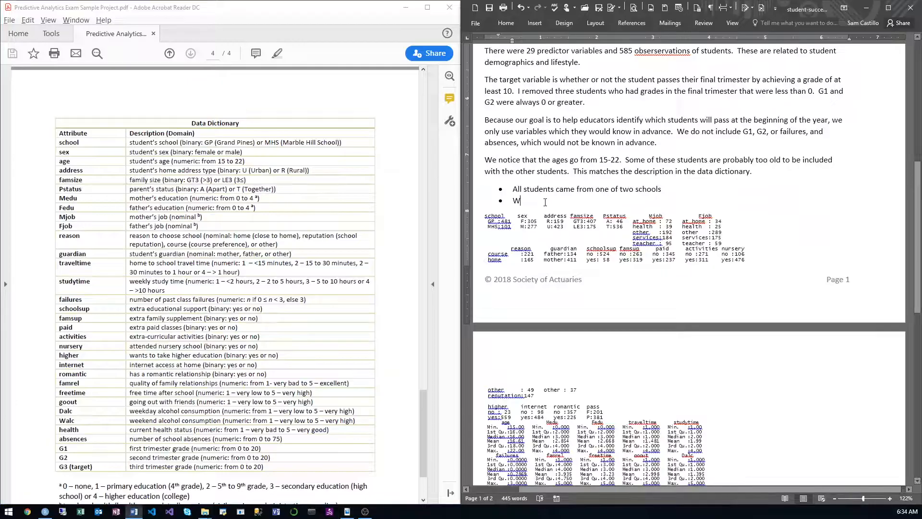
pyautogui.write('e')
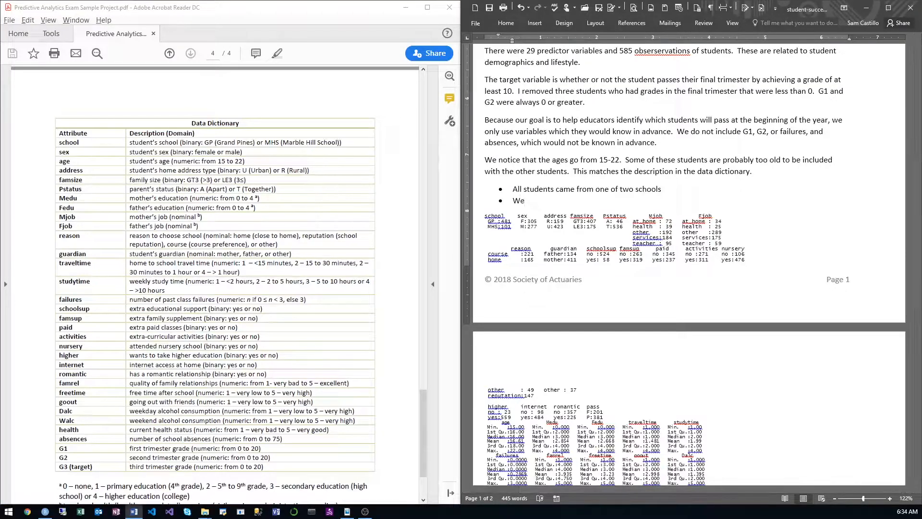
pyautogui.write('re living in an urban or rur')
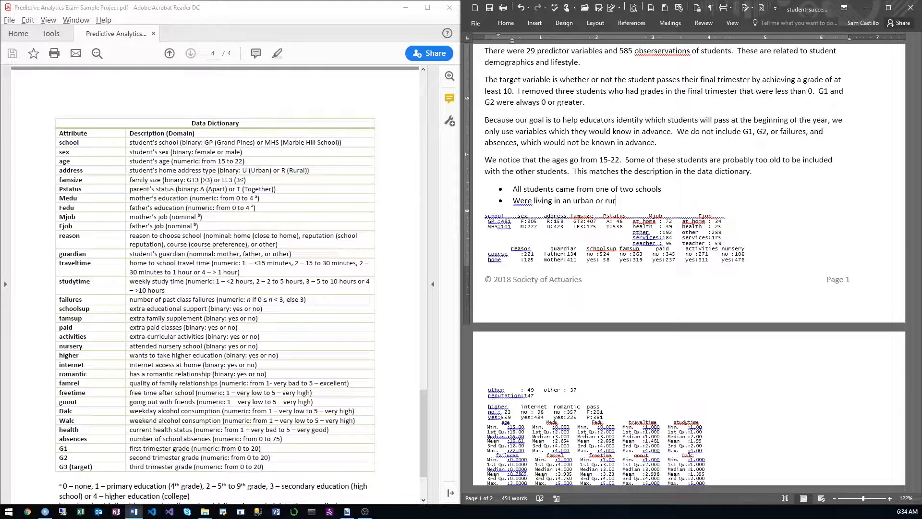
pyautogui.write('al address')
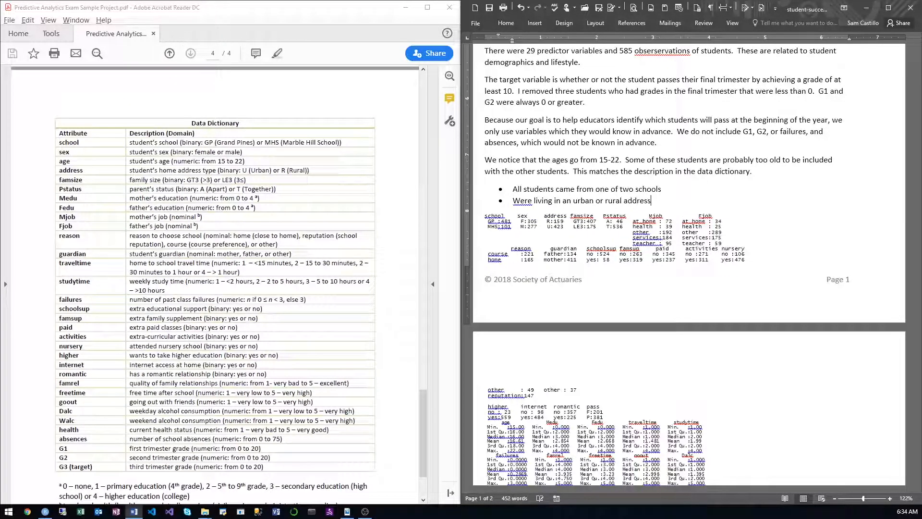
# Step: Add a third bullet on family size reading "Most had families of at least 3"
pyautogui.click(587, 225)
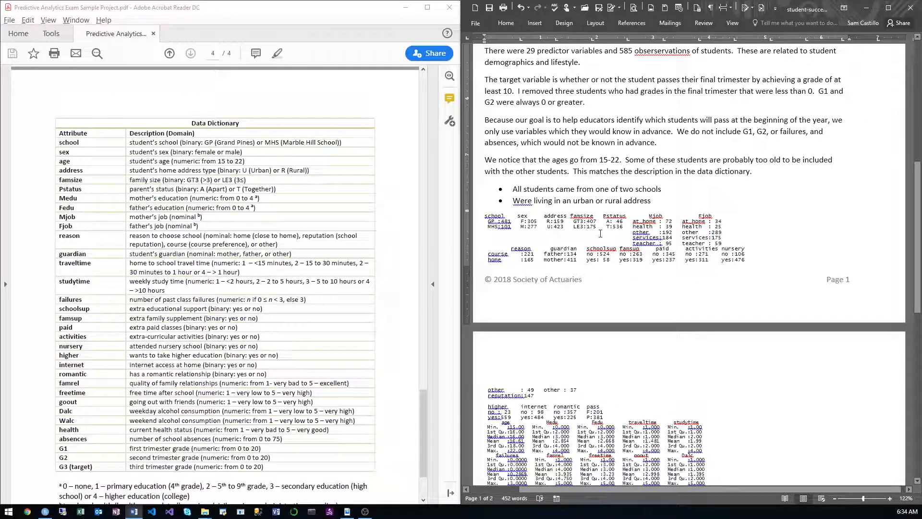
pyautogui.click(664, 205)
pyautogui.press('Return')
pyautogui.write('Ha')
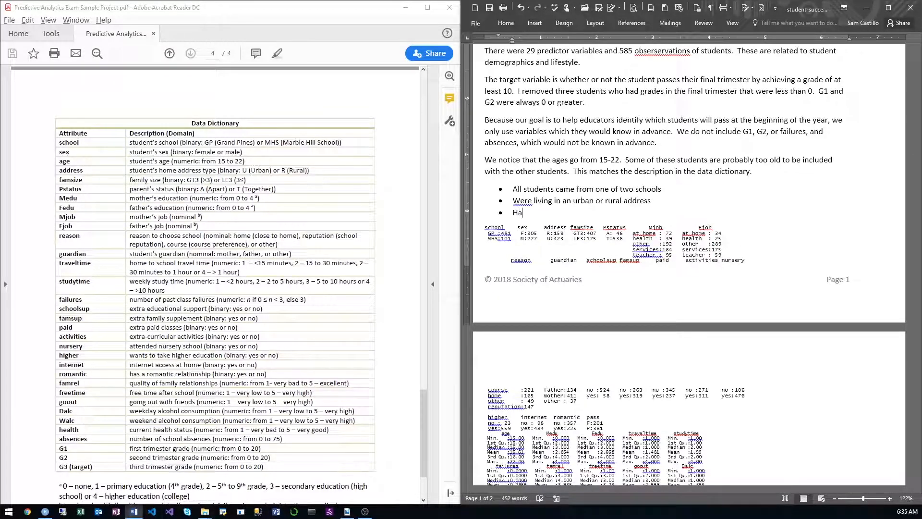
pyautogui.write('d families of at least 3')
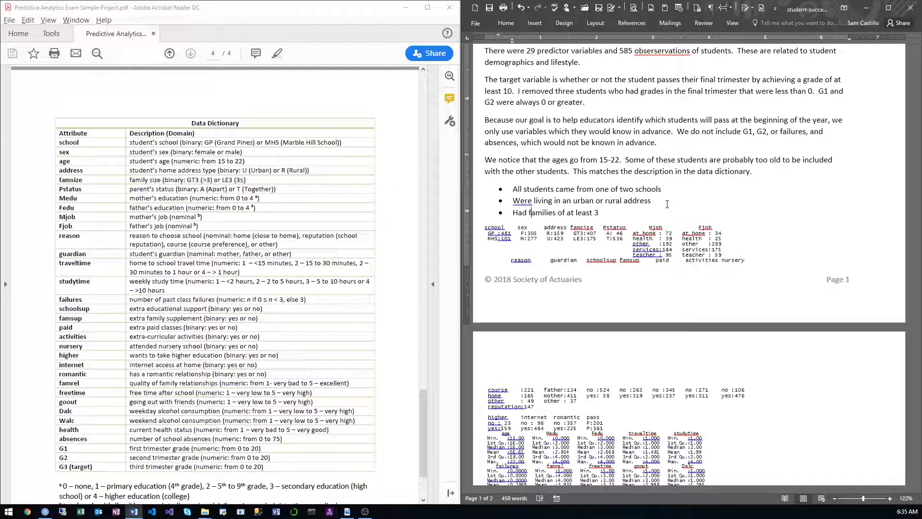
pyautogui.press('BackSpace')
pyautogui.write('Most ')
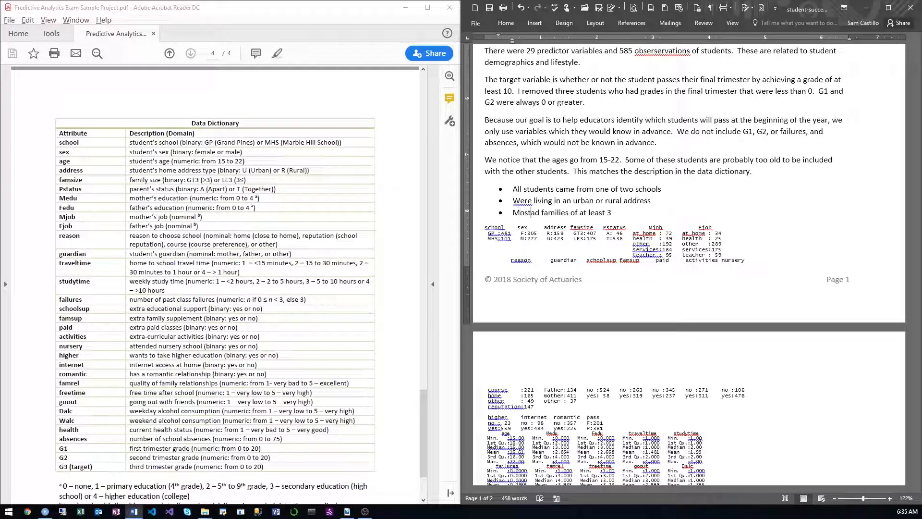
pyautogui.write('h')
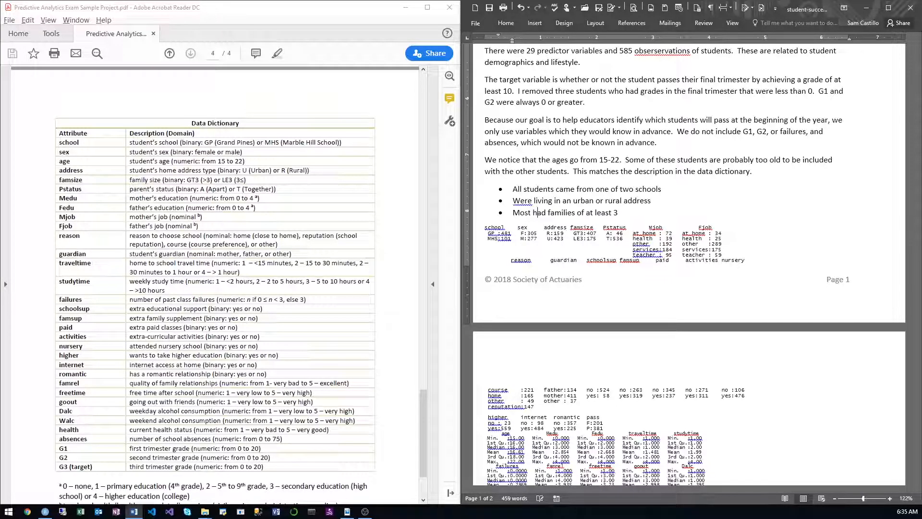
# Step: Add a fourth bullet on parental status reading "Most had parents that were together"
pyautogui.click(671, 211)
pyautogui.press('Return')
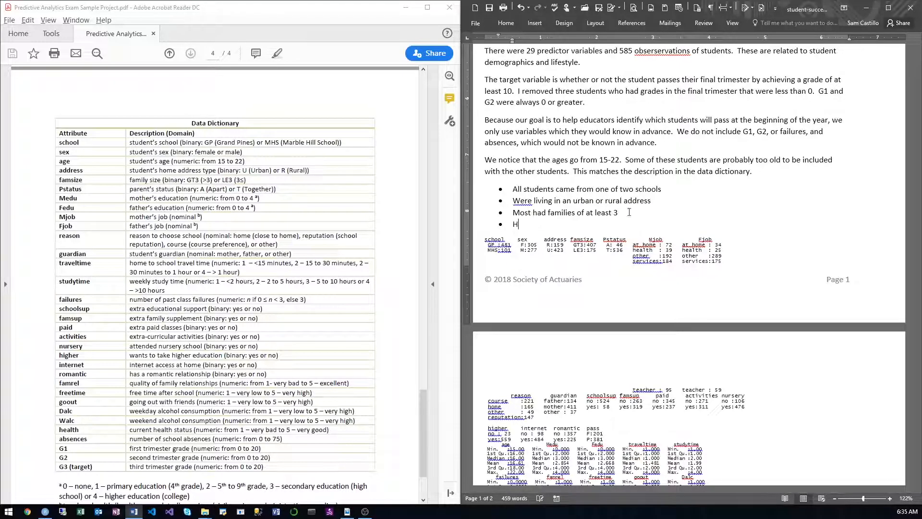
pyautogui.press('BackSpace')
pyautogui.write('Most had parents that were ')
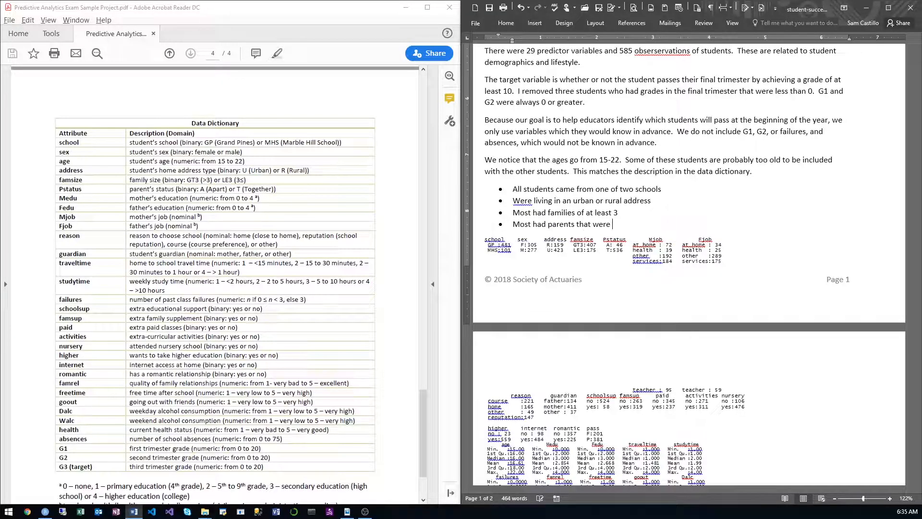
pyautogui.write('together')
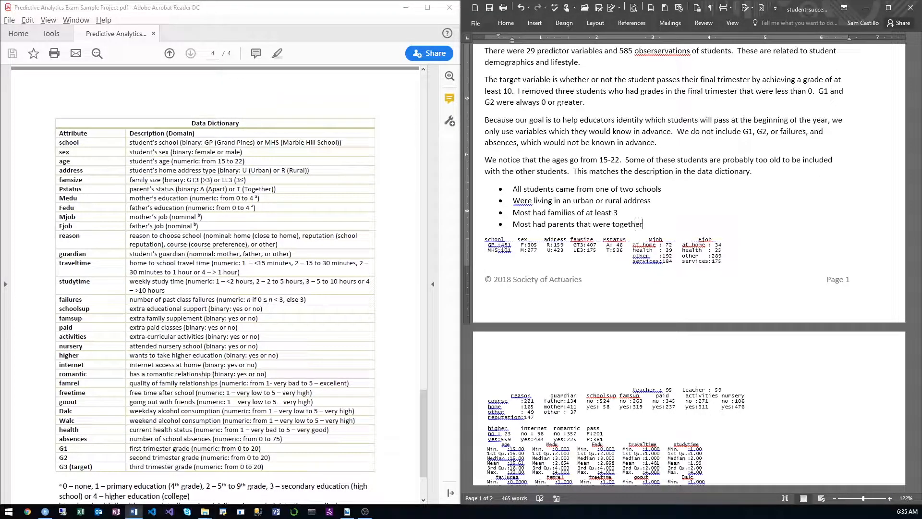
# Step: Check the job columns in the factor summary and add the bullet "The most common mother's job was “other”"
pyautogui.doubleClick(640, 262)
pyautogui.click(676, 268)
pyautogui.scroll(-4, 664, 243)
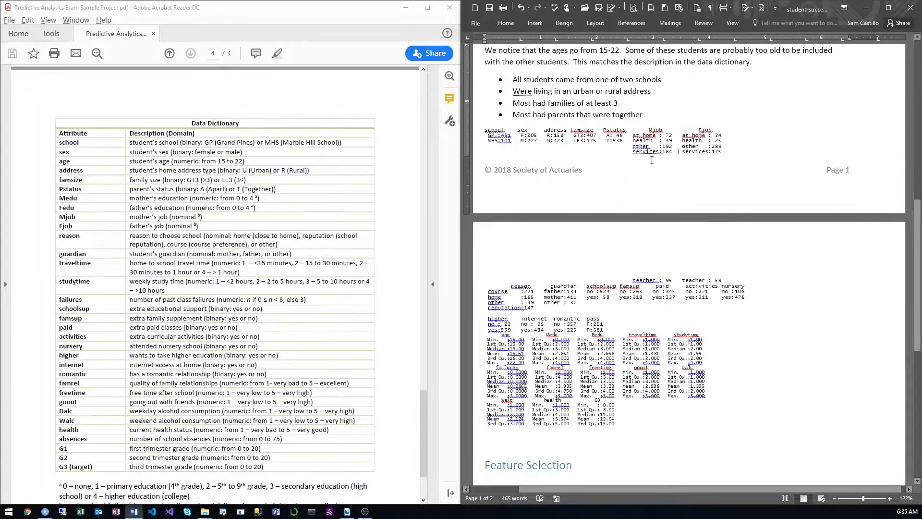
pyautogui.press('Return')
pyautogui.write('Th')
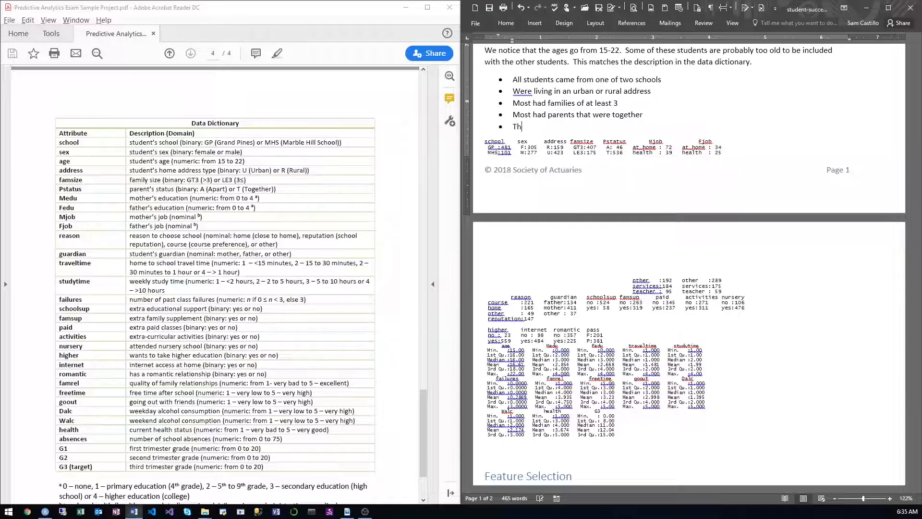
pyautogui.write('e most common ')
pyautogui.write("mother's job ")
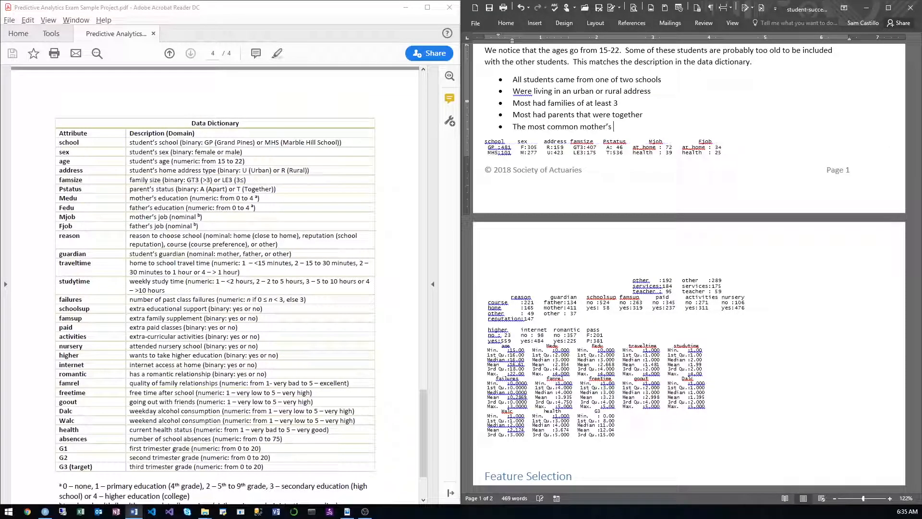
pyautogui.write('was ')
pyautogui.write('"other"')
# Step: Add the bullet "The most common father's job was also “other”" below the mother's job bullet
pyautogui.press('Return')
pyautogui.write('The most ')
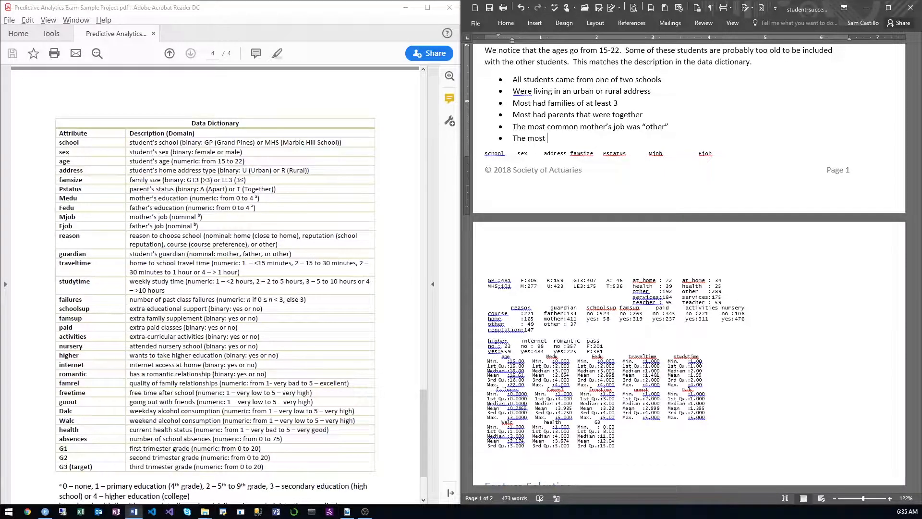
pyautogui.write("common father's job was also")
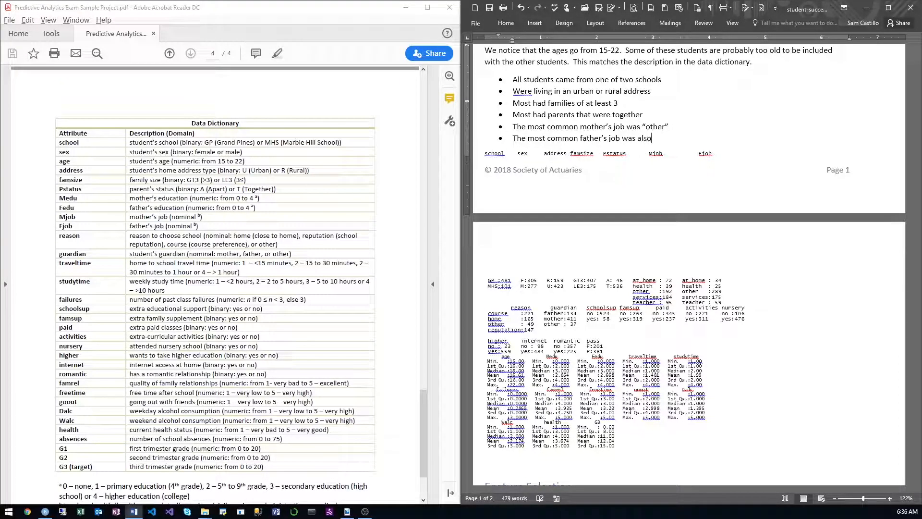
pyautogui.write(' “other”')
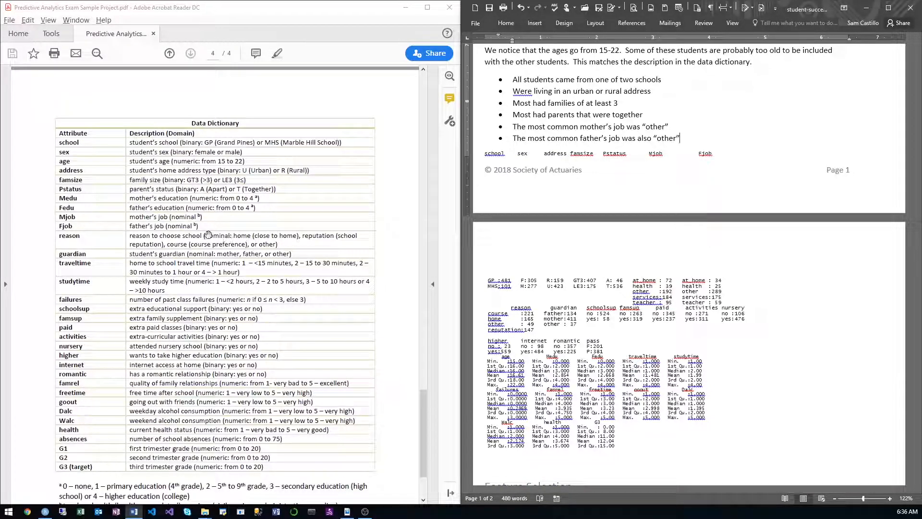
# Step: Add a bullet below the father's job bullet reading "Most chose the school due to course preferences"
pyautogui.click(179, 224)
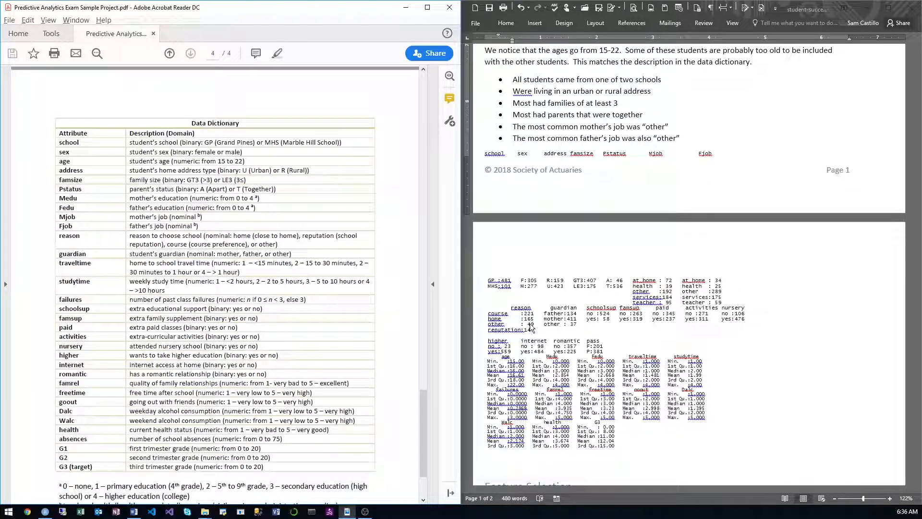
pyautogui.click(708, 139)
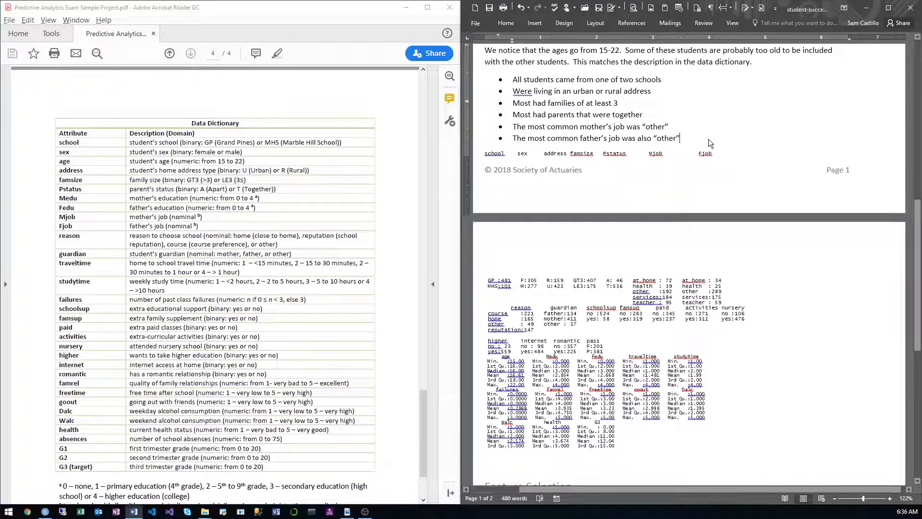
pyautogui.press('Return')
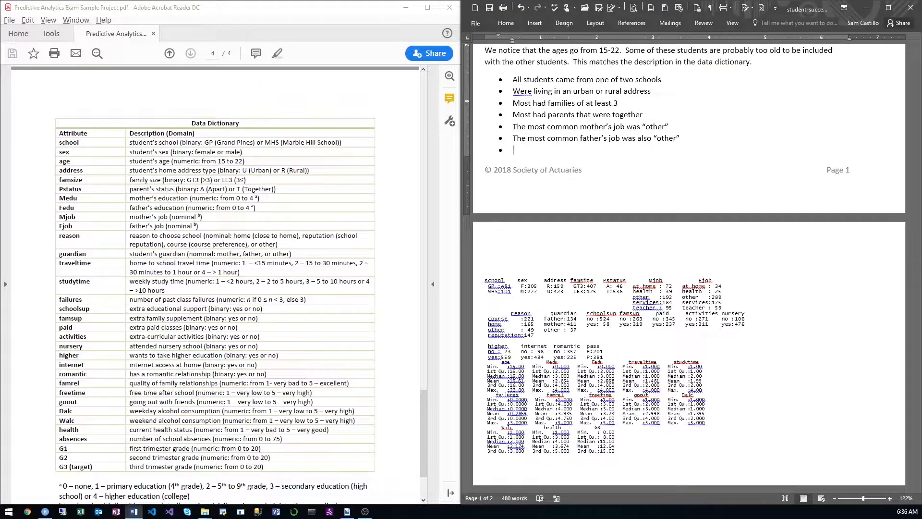
pyautogui.write('Most chose ')
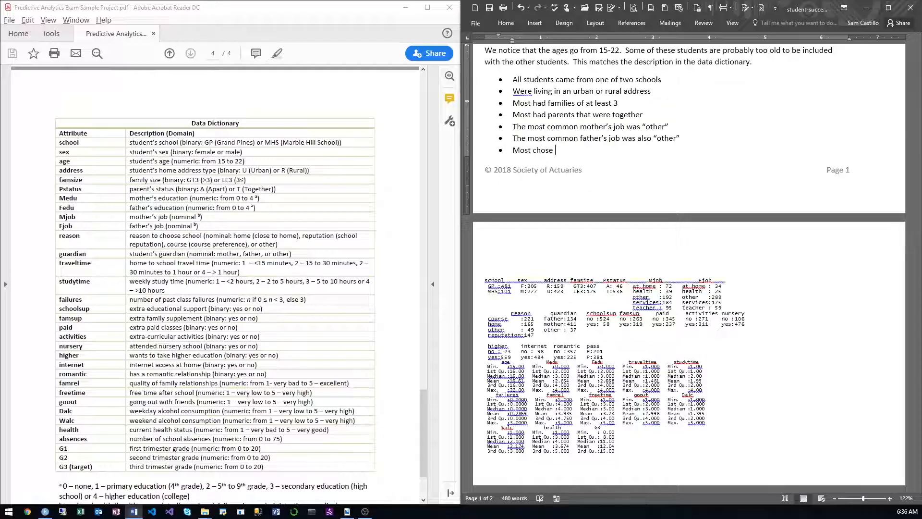
pyautogui.write('the school due to course')
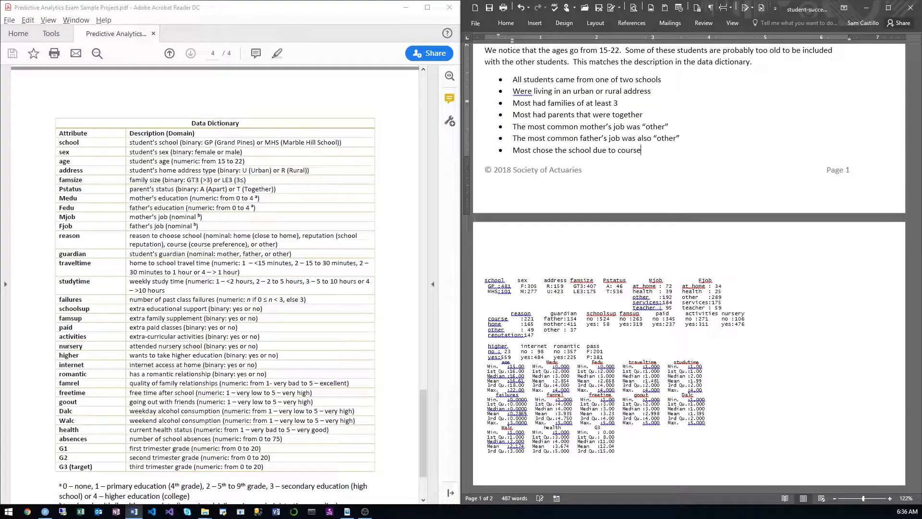
pyautogui.write(' preferences')
pyautogui.press('Return')
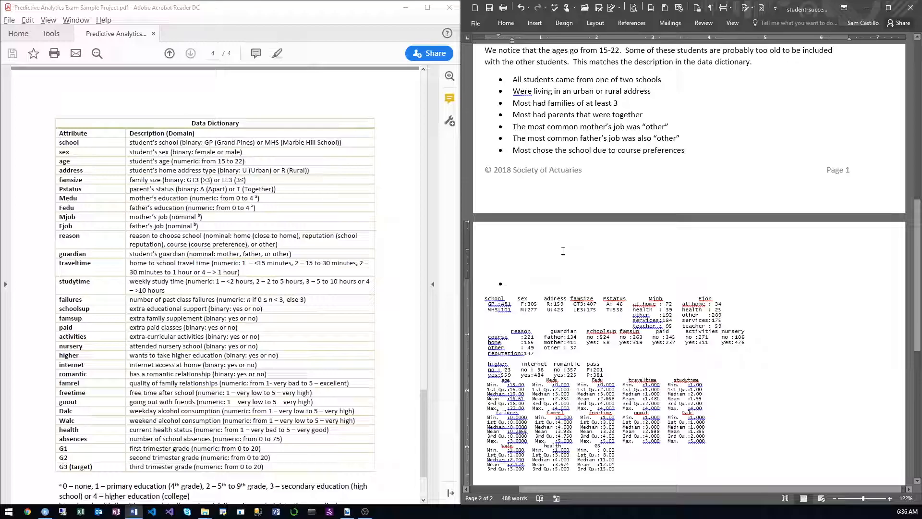
# Step: Add a bullet on the student's guardian reading "A mother is the most common gaudiarn"
pyautogui.write('A mother is')
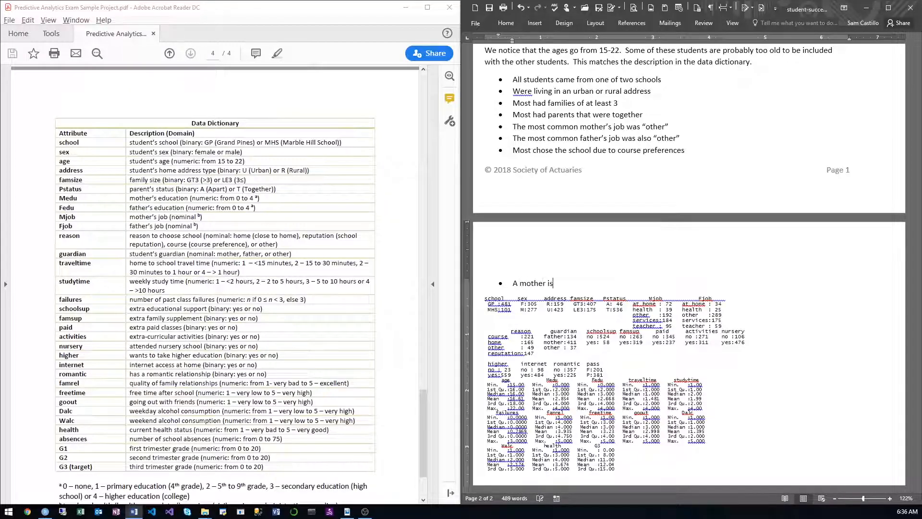
pyautogui.write(' the most com')
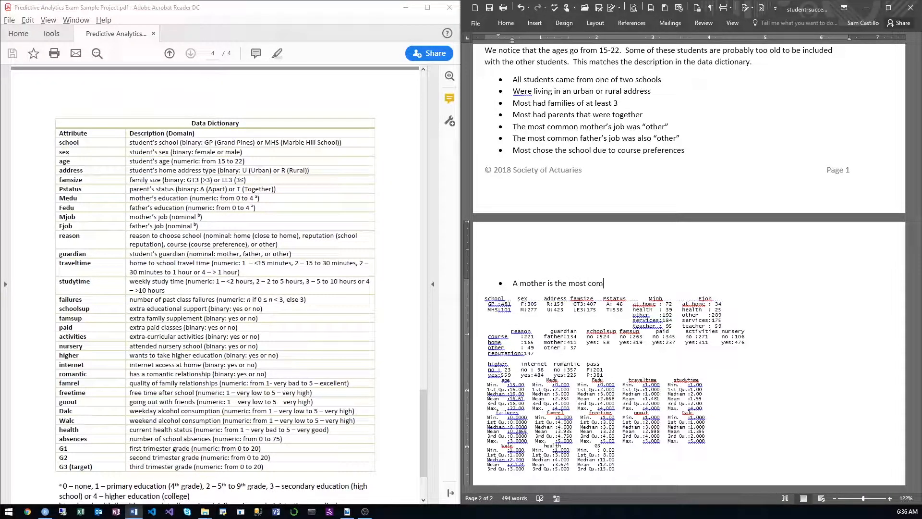
pyautogui.write('mon gaudiarn')
pyautogui.press('Return')
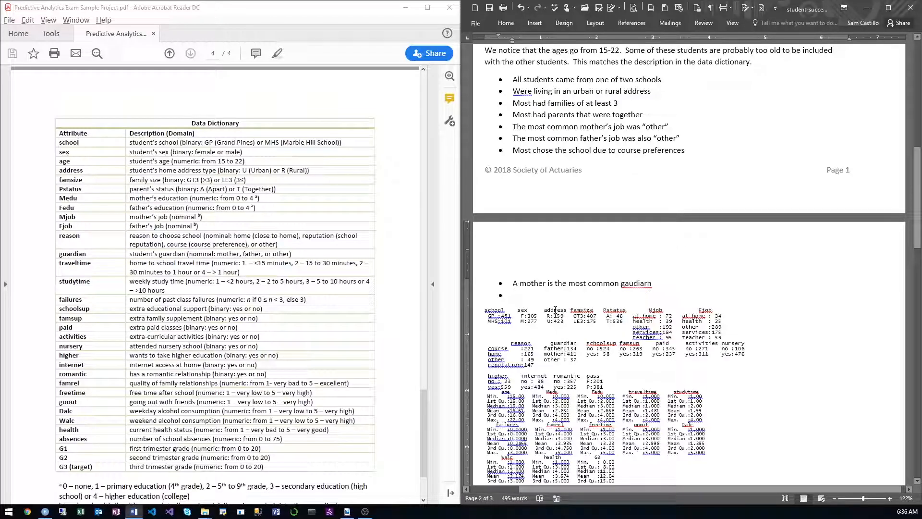
# Step: Write the bullet "School support is uncommon as only 58 students have support" below the guardian bullet
pyautogui.write('School su')
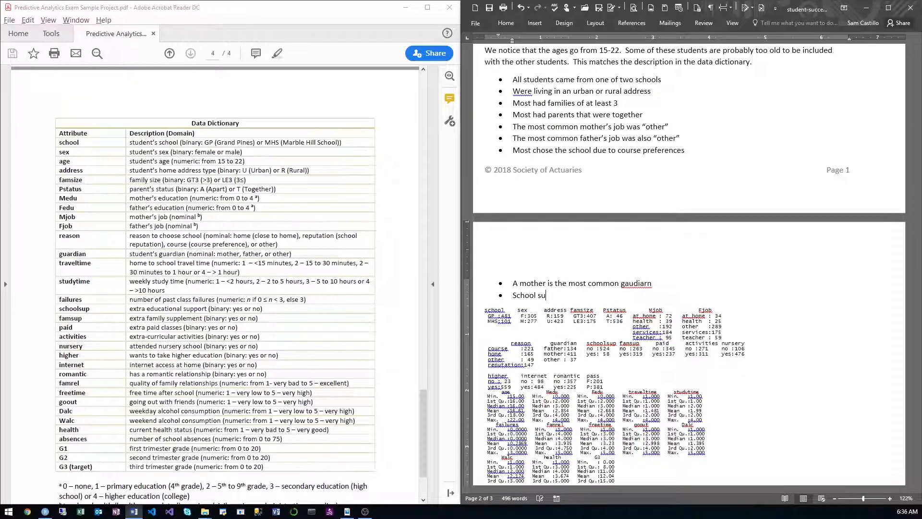
pyautogui.write('pport is ')
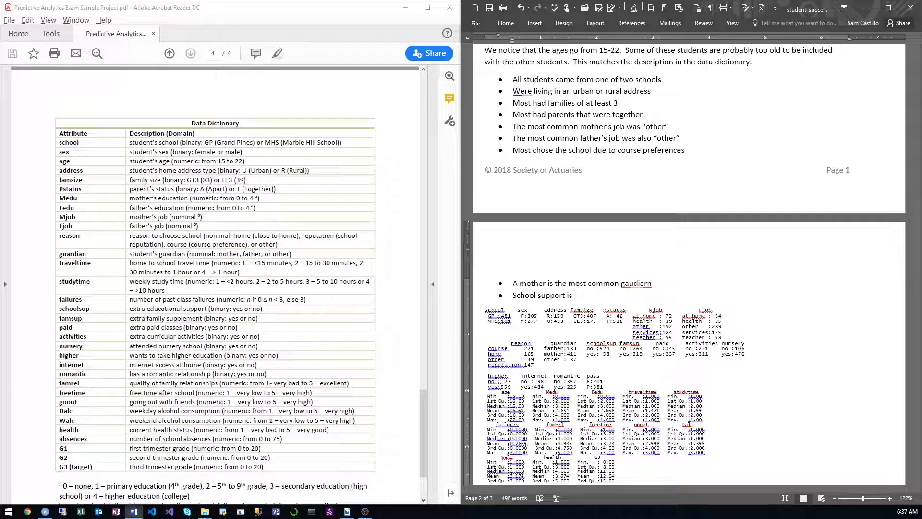
pyautogui.write('uncommon')
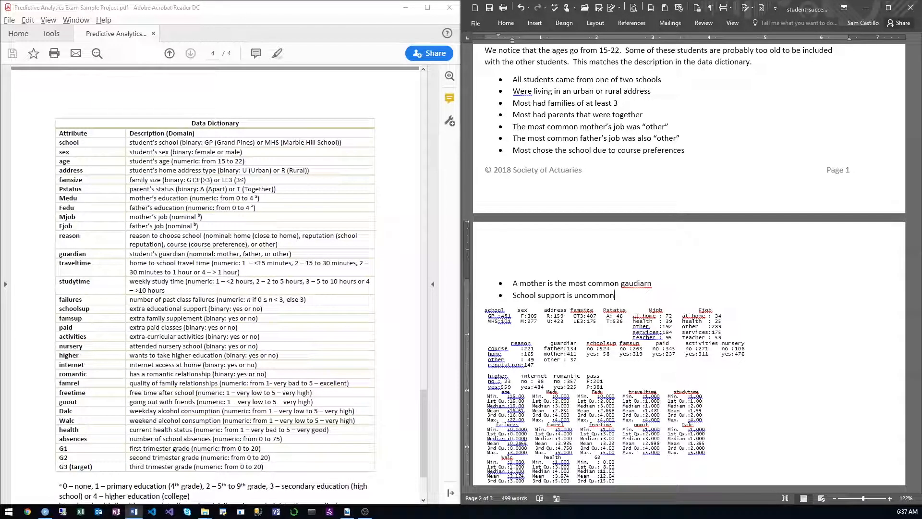
pyautogui.write(' as only')
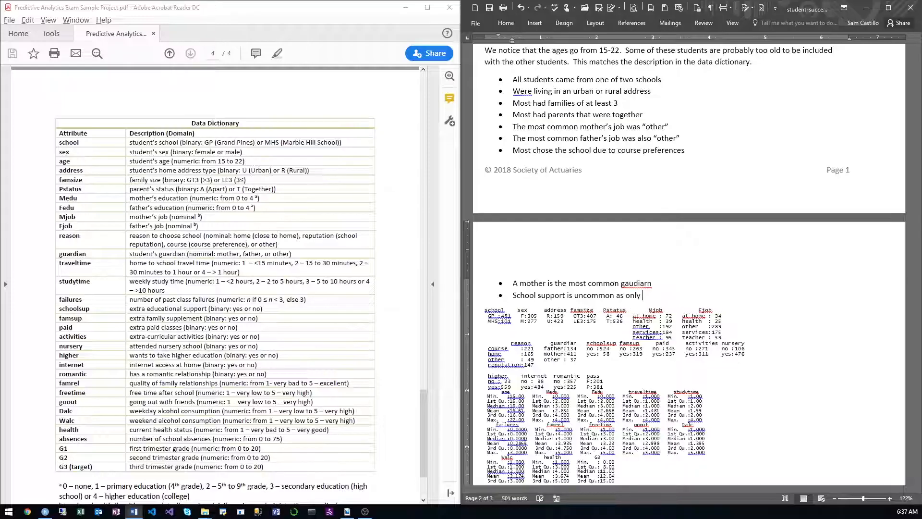
pyautogui.write(' 58 students have support')
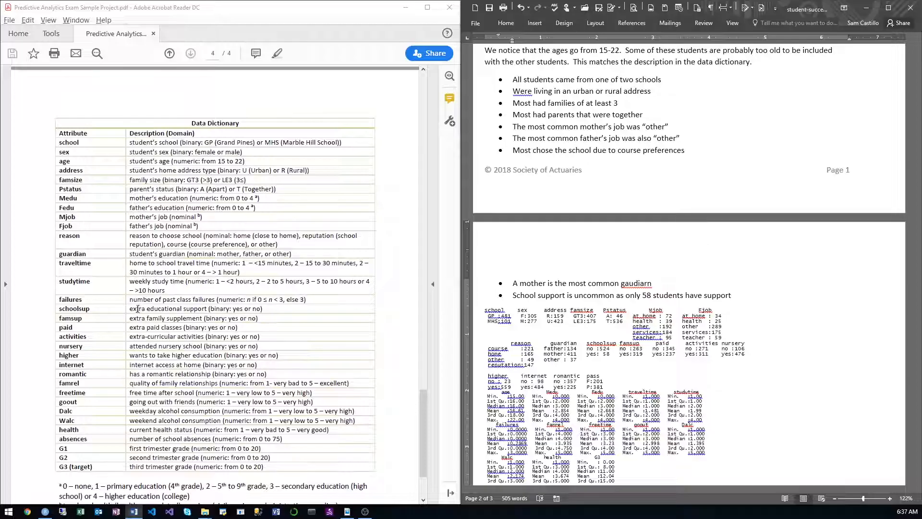
# Step: Check the schoolsup description in the data dictionary and extend the school support bullet with ", and most do not have family support"
pyautogui.moveTo(130, 308); pyautogui.dragTo(207, 309)
pyautogui.click(742, 294)
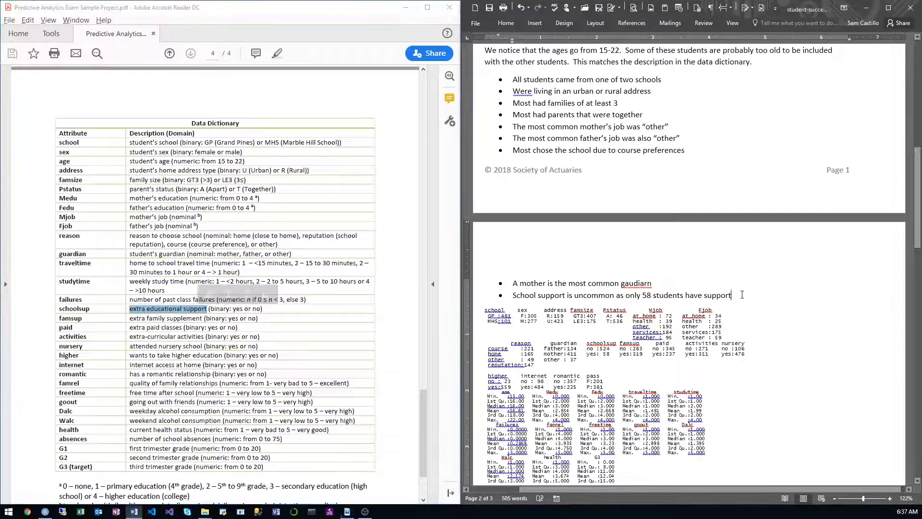
pyautogui.scroll(-3, 615, 344)
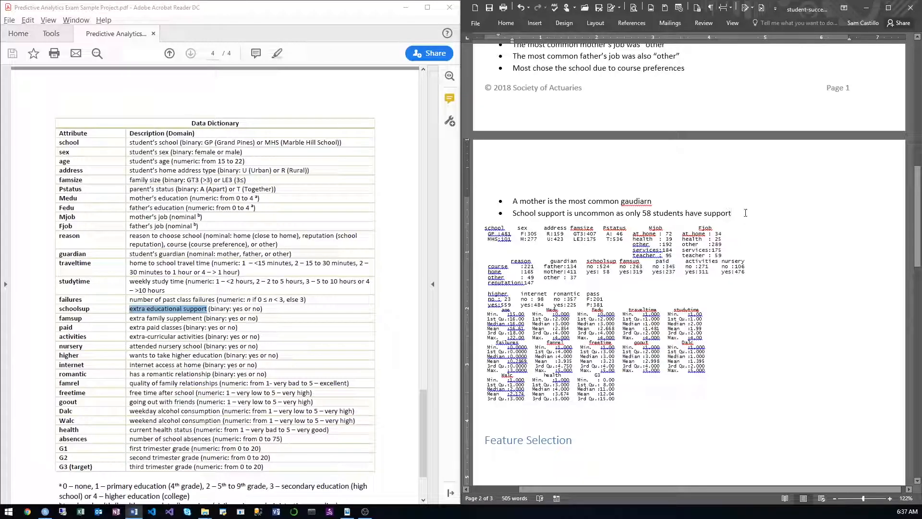
pyautogui.write(', and most do not')
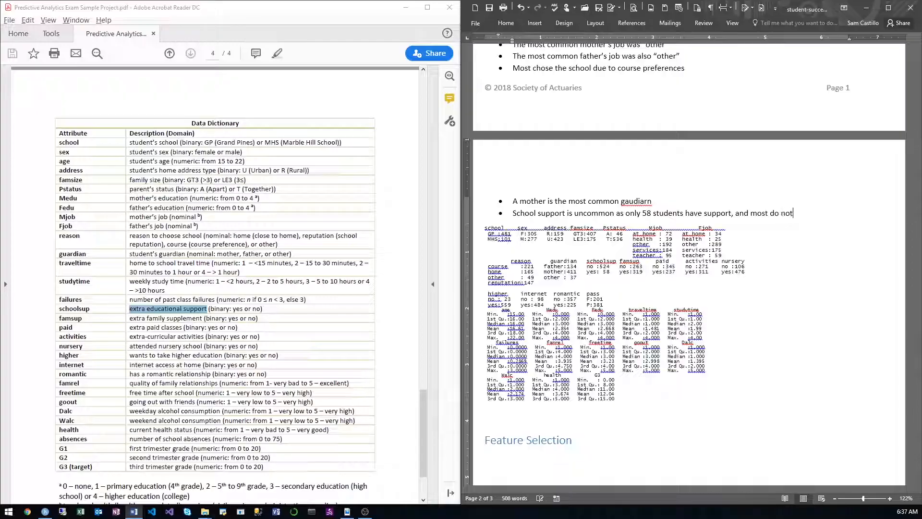
pyautogui.write(' have family support')
pyautogui.press('Return')
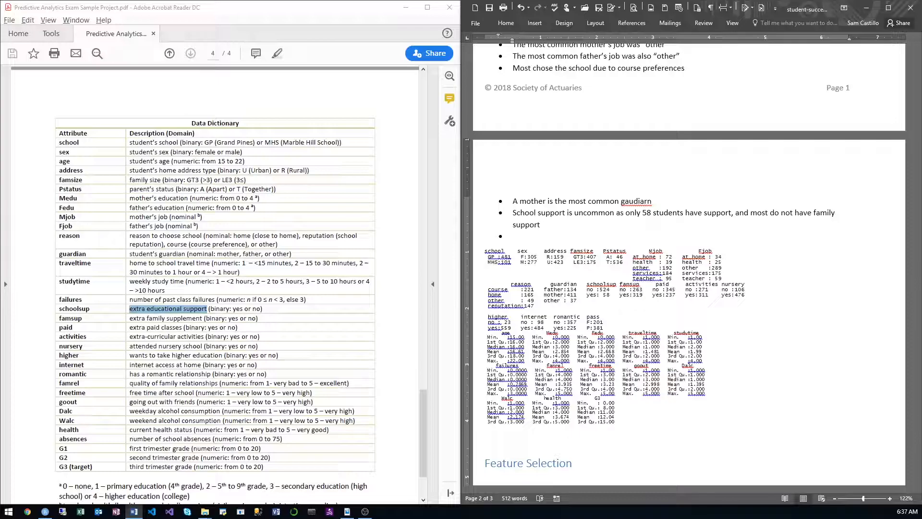
# Step: Check the paid column in the summary and append ", and do not have extra paid classes" to the school support bullet
pyautogui.doubleClick(657, 284)
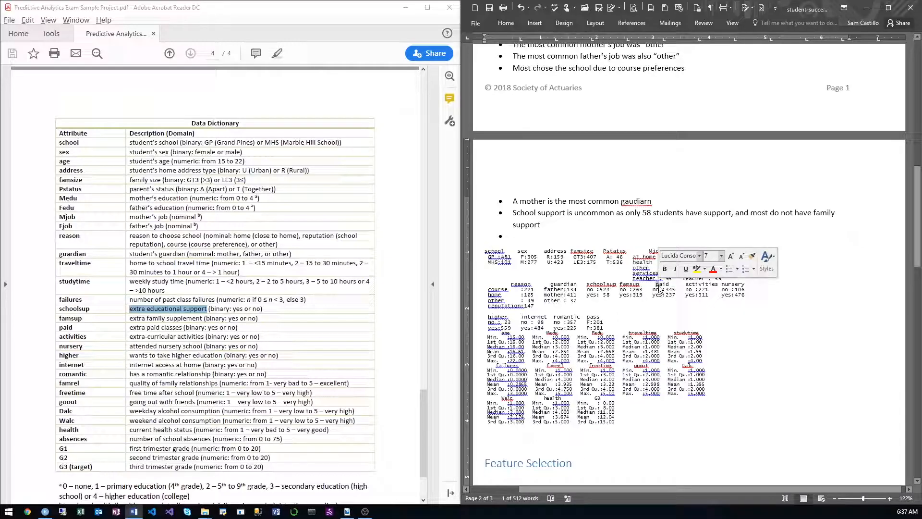
pyautogui.click(662, 290)
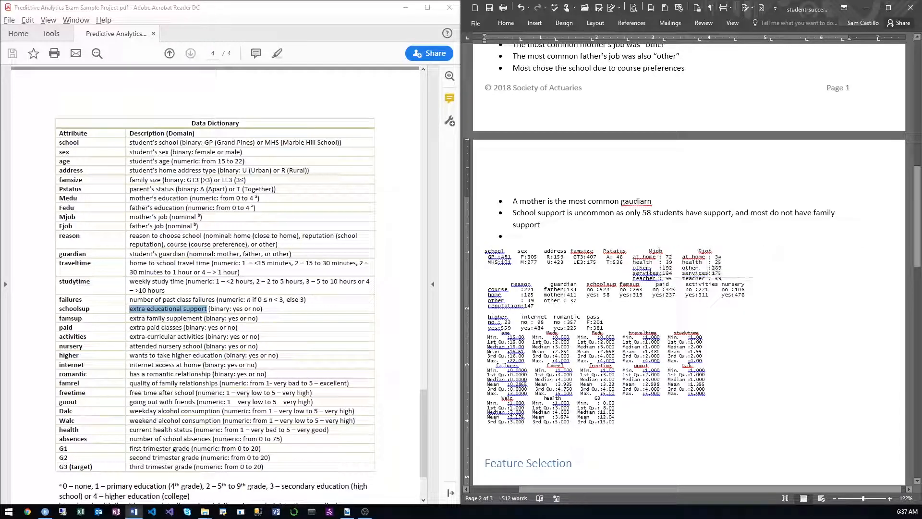
pyautogui.click(575, 228)
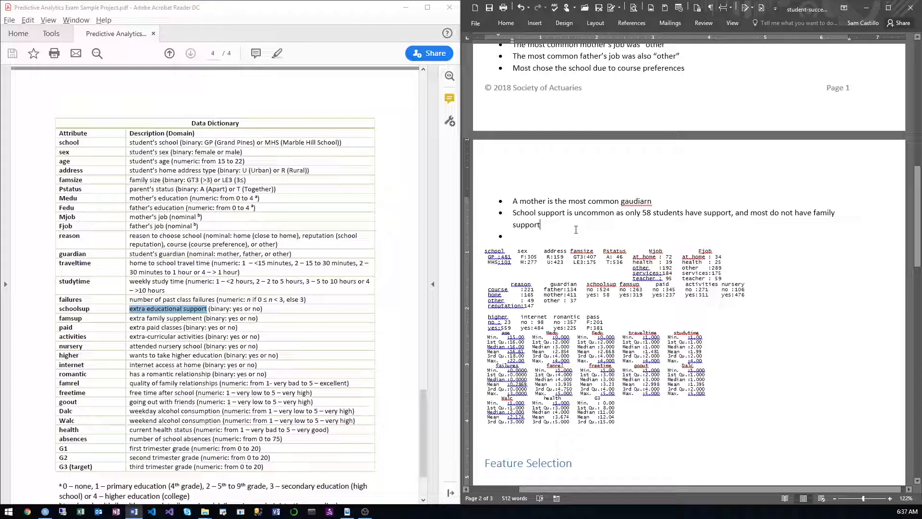
pyautogui.write(', and do no')
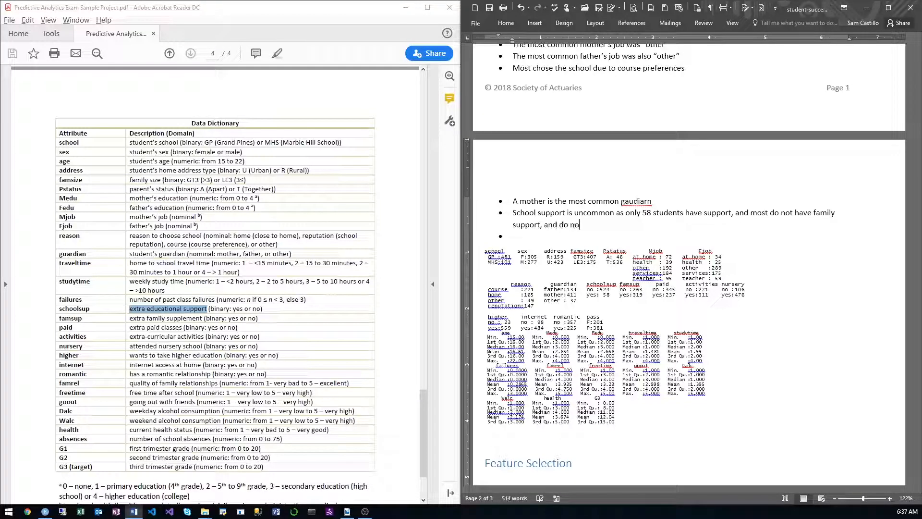
pyautogui.write('t have extra paid cla')
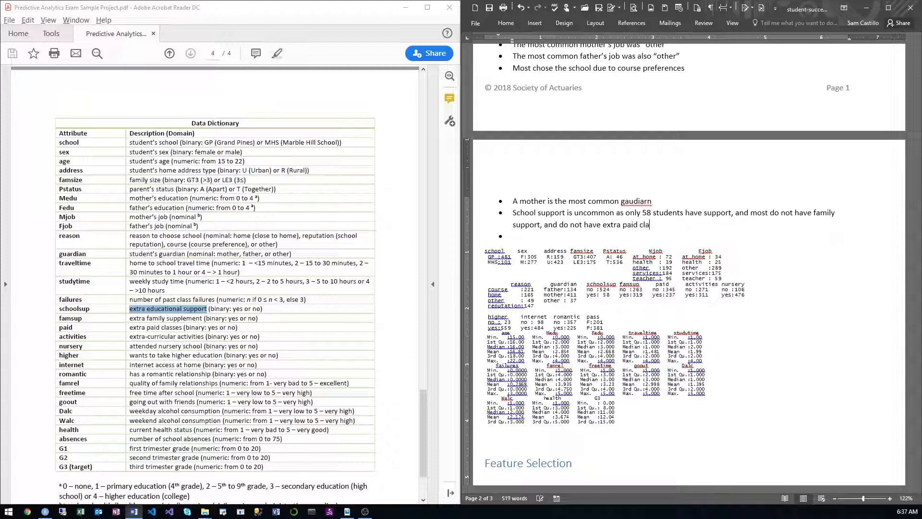
pyautogui.write('sse')
# Step: Remove the words "and most" before "do not have family support" in the school support bullet
pyautogui.press('Up')
pyautogui.hotkey('ctrl', 'Right')
pyautogui.hotkey('ctrl', 'Right')
pyautogui.hotkey('ctrl', 'Right')
pyautogui.hotkey('ctrl', 'Right')
pyautogui.press('BackSpace')
pyautogui.press('BackSpace')
pyautogui.press('BackSpace')
pyautogui.press('BackSpace')
pyautogui.press('BackSpace')
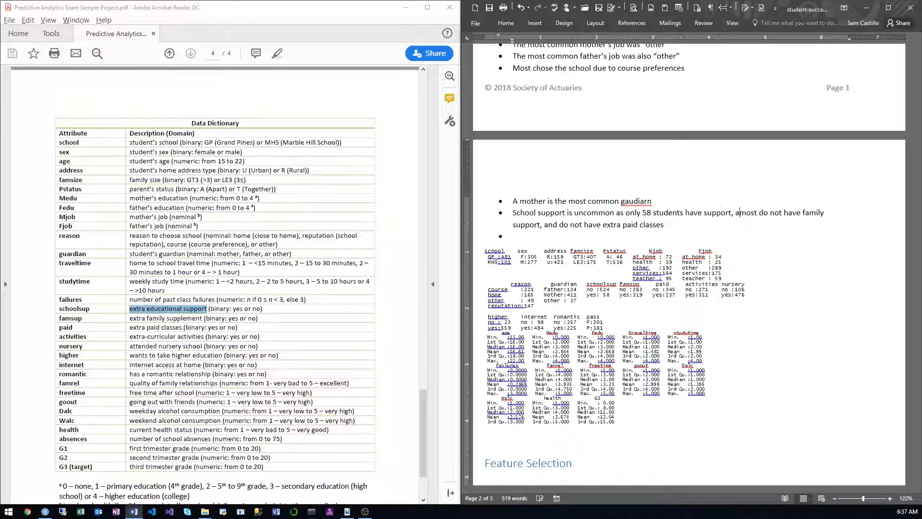
pyautogui.press('Delete')
pyautogui.press('Delete')
pyautogui.press('Delete')
pyautogui.press('Delete')
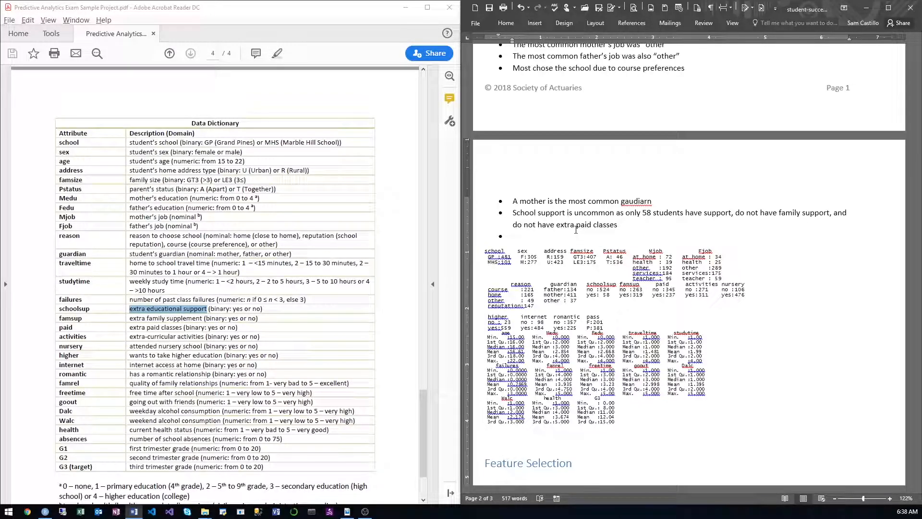
# Step: Fill the empty bullet with "About half of the students participate in extra-curricular activities" and start another bullet
pyautogui.write('About half of the students par')
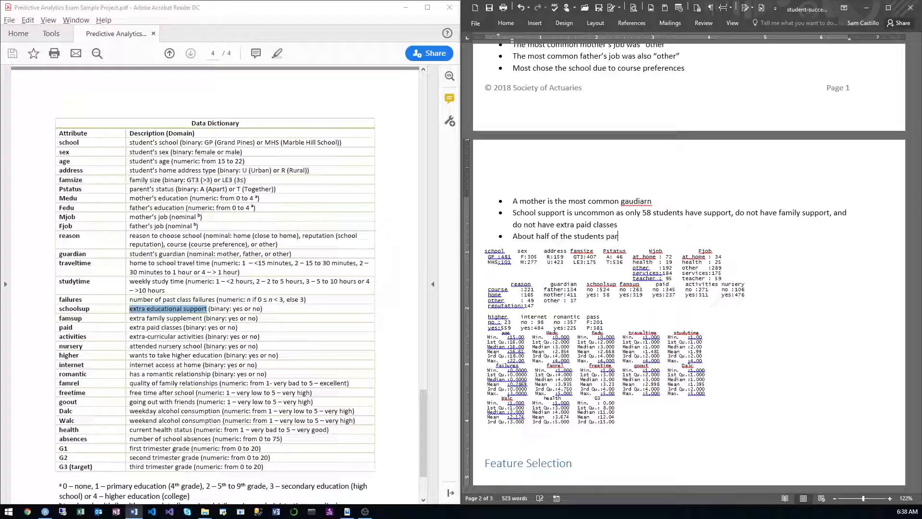
pyautogui.write('ticipate')
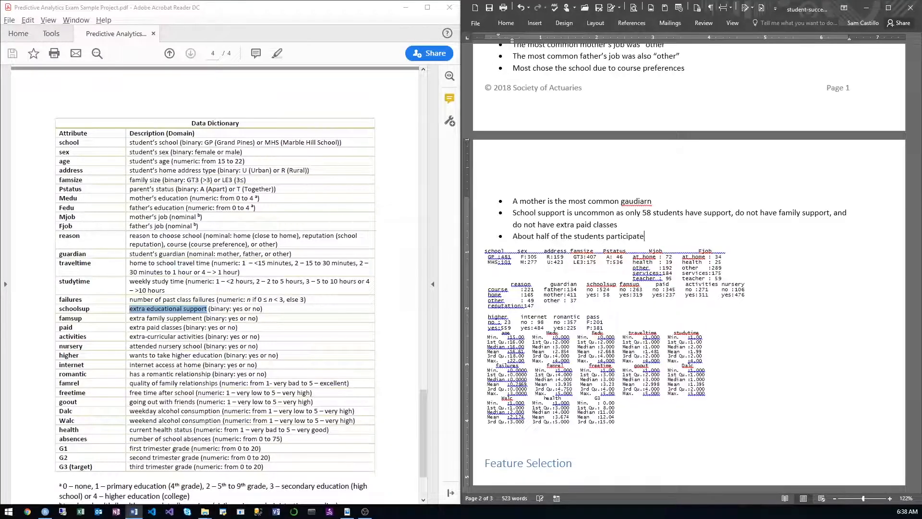
pyautogui.write(' in after-a')
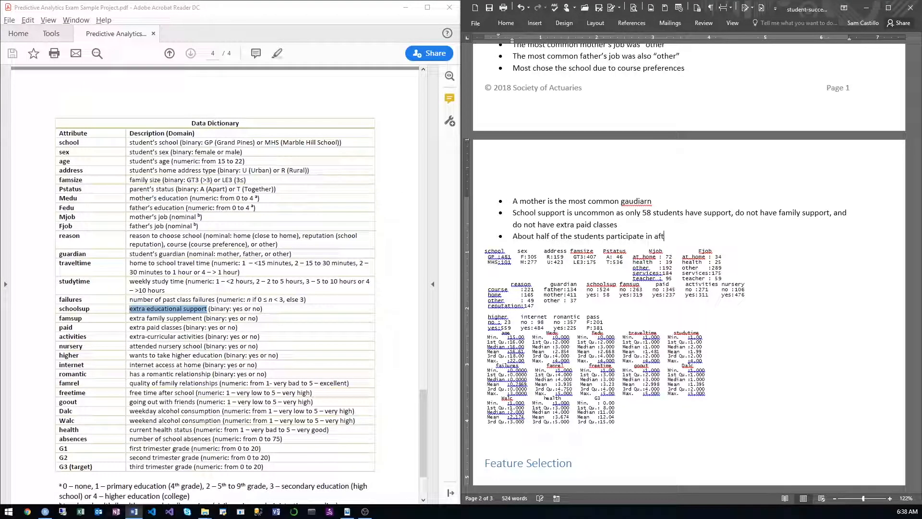
pyautogui.press('BackSpace')
pyautogui.press('BackSpace')
pyautogui.press('BackSpace')
pyautogui.press('BackSpace')
pyautogui.press('BackSpace')
pyautogui.press('BackSpace')
pyautogui.press('BackSpace')
pyautogui.write('extra-cu')
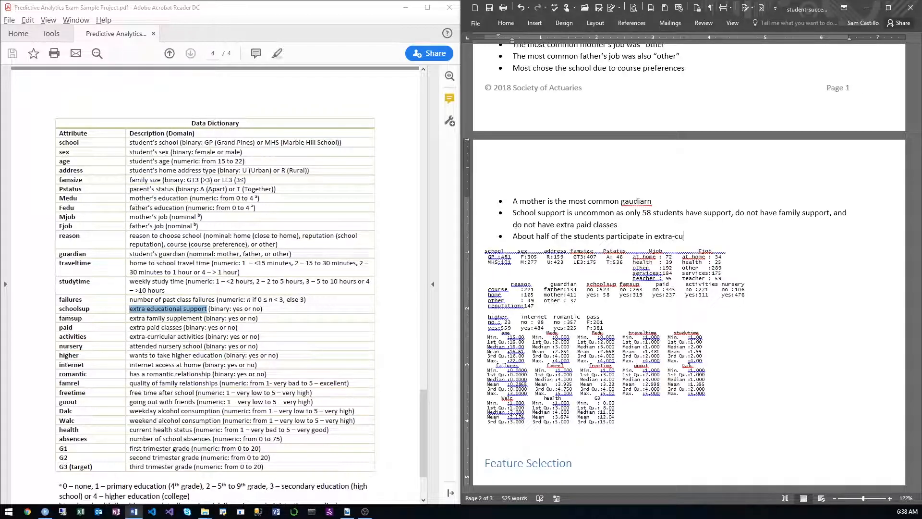
pyautogui.write('rricular ac')
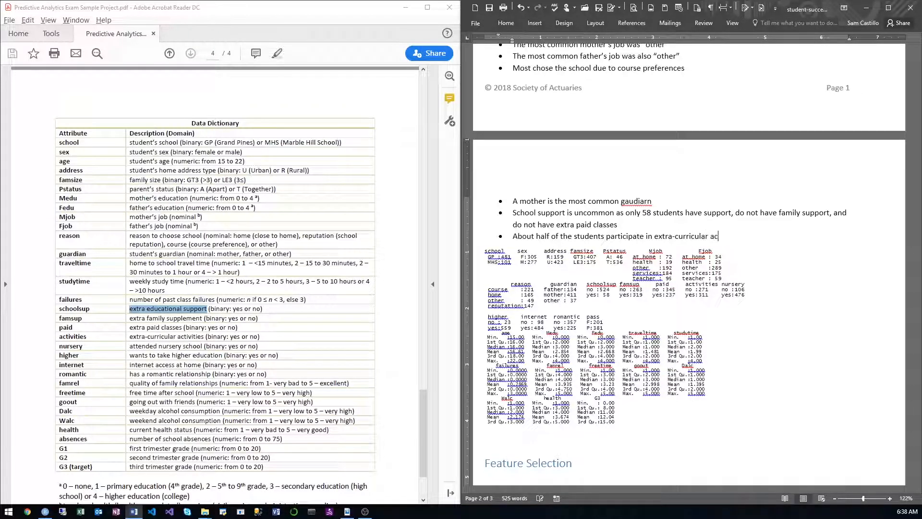
pyautogui.write('tivities')
pyautogui.press('Return')
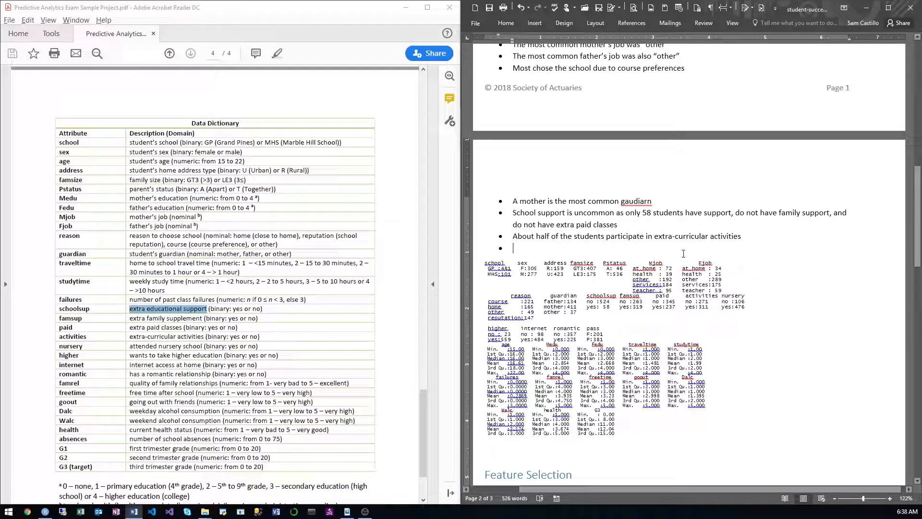
# Step: Write the bullet "About 100 students attended nursery school" below the extra-curricular activities bullet
pyautogui.write('About 100 ')
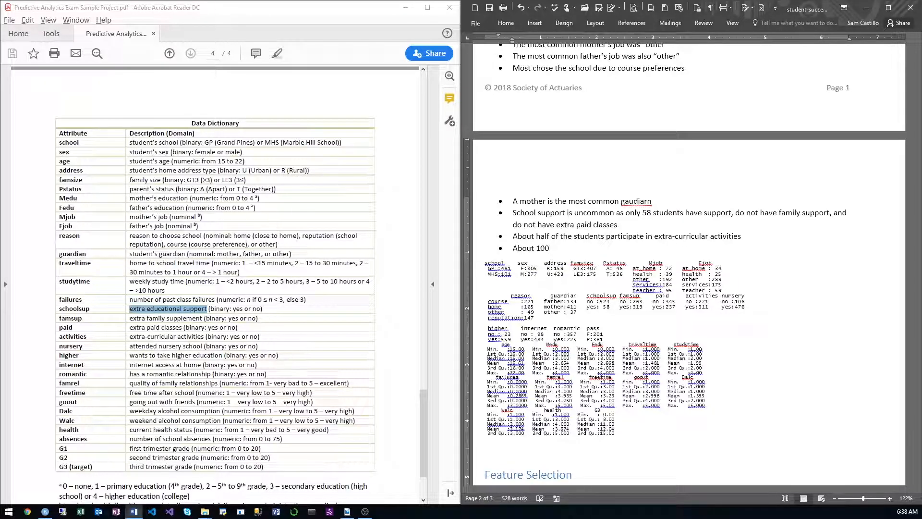
pyautogui.write('students ')
pyautogui.write('ad')
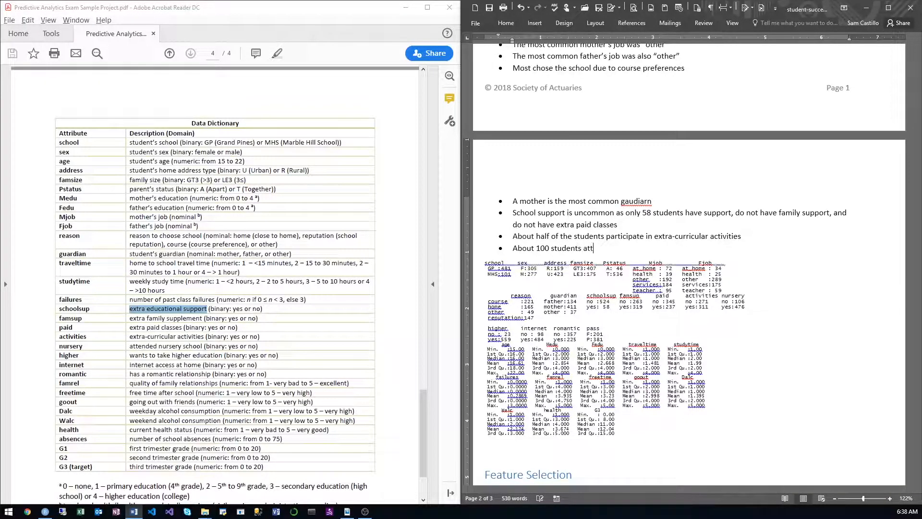
pyautogui.write('tended nurs')
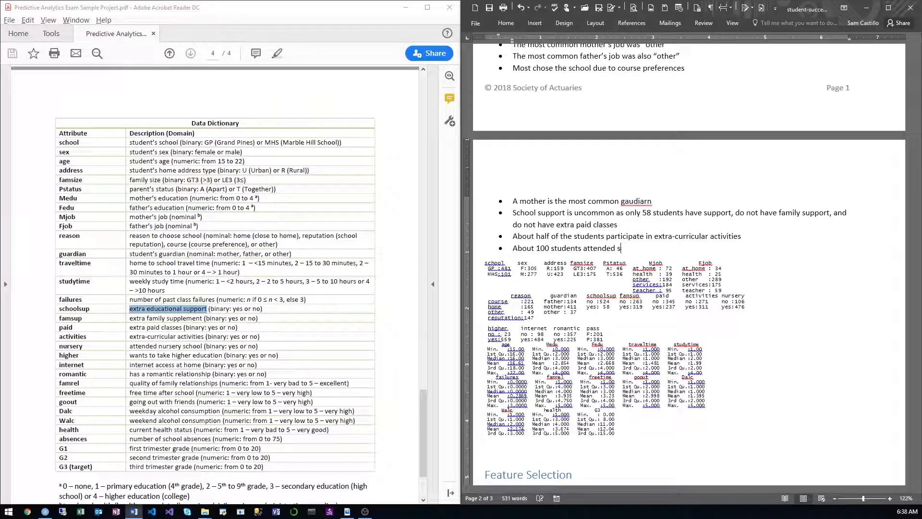
pyautogui.write('ery school')
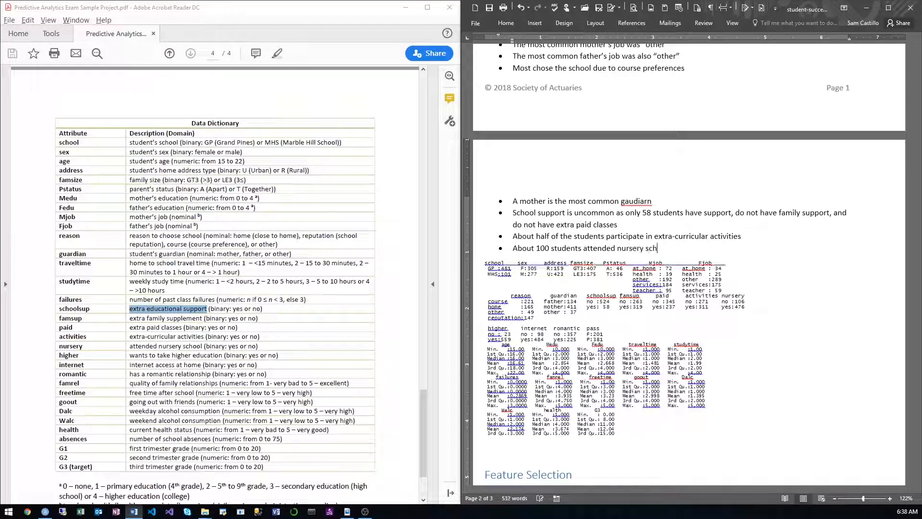
# Step: Start another bullet below the nursery school one and check the higher, internet, romantic and pass counts in the pasted summary
pyautogui.press('Return')
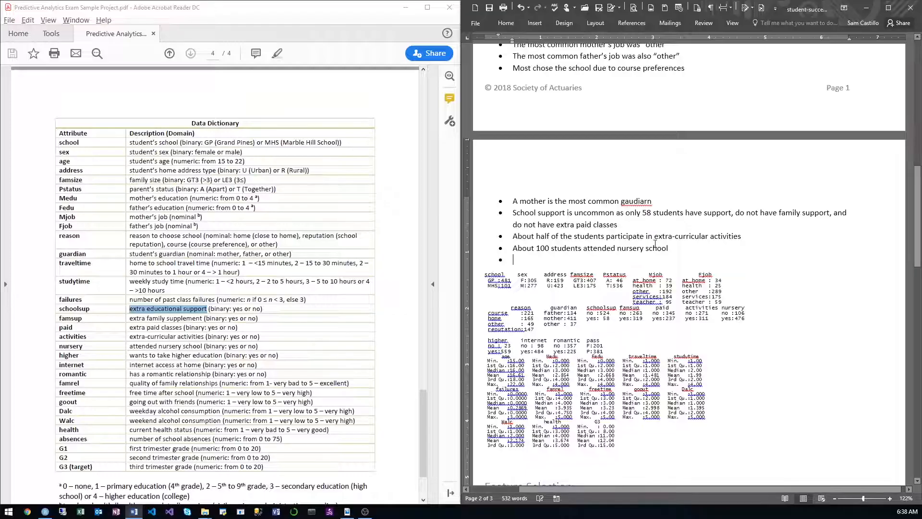
pyautogui.scroll(-3, 621, 259)
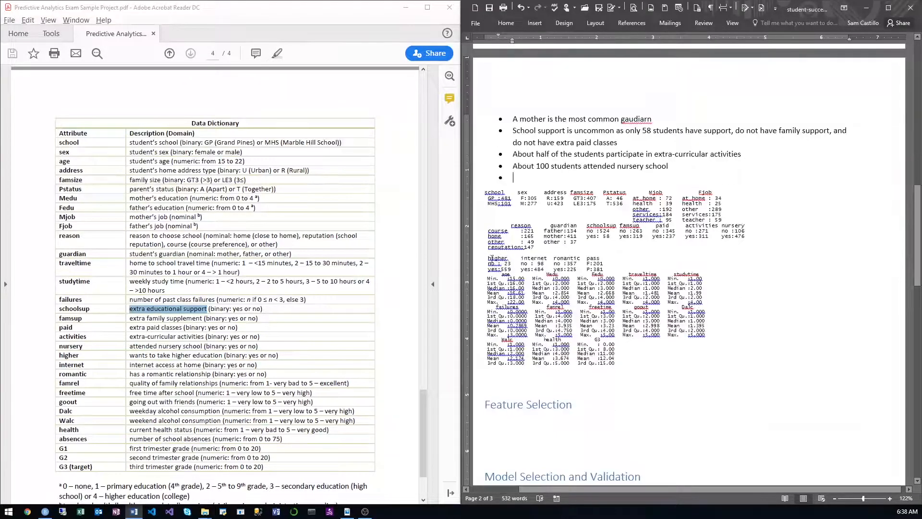
pyautogui.moveTo(486, 257); pyautogui.dragTo(616, 360)
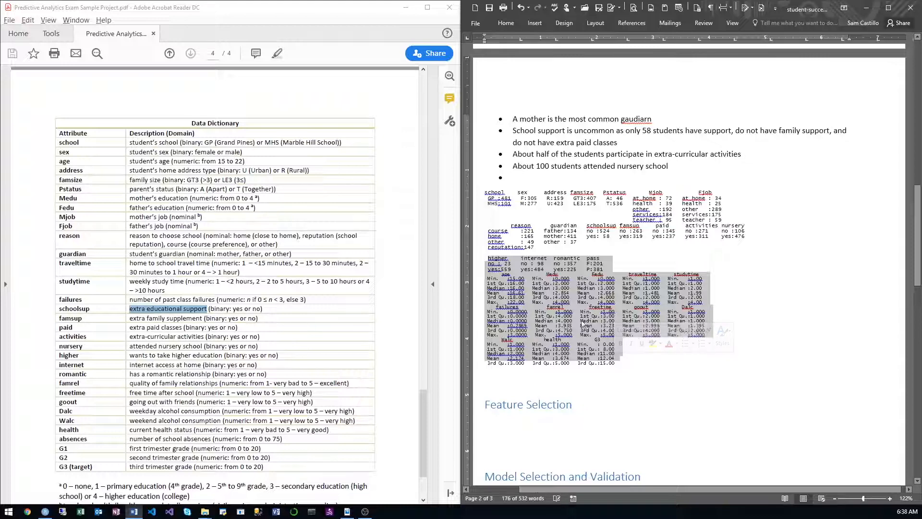
pyautogui.click(508, 269)
pyautogui.moveTo(509, 269); pyautogui.dragTo(485, 260)
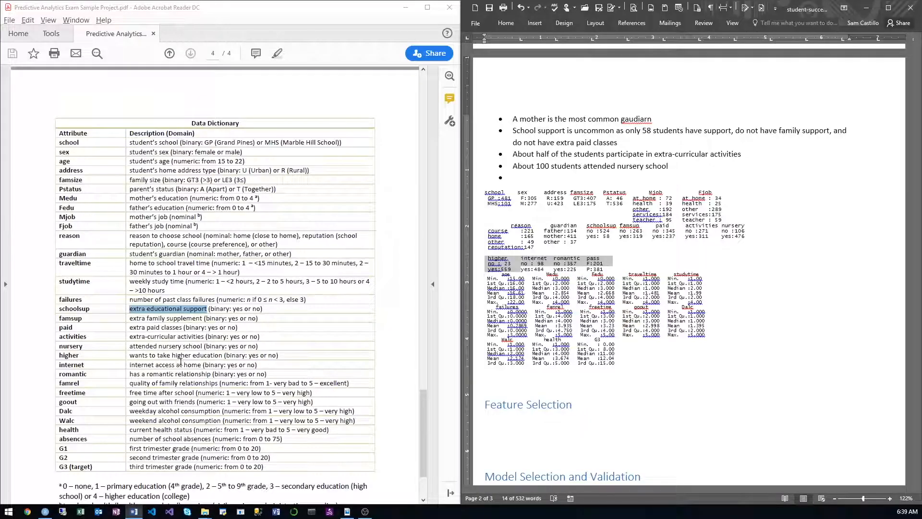
# Step: Fill the empty bullet with "559 students said that they wanted to take higher education (at least college)" and start another bullet
pyautogui.click(571, 176)
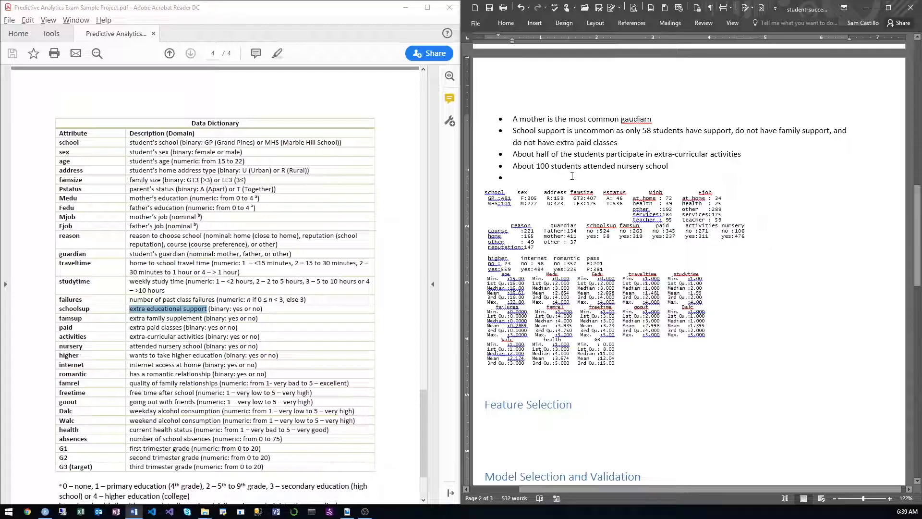
pyautogui.write('559 st')
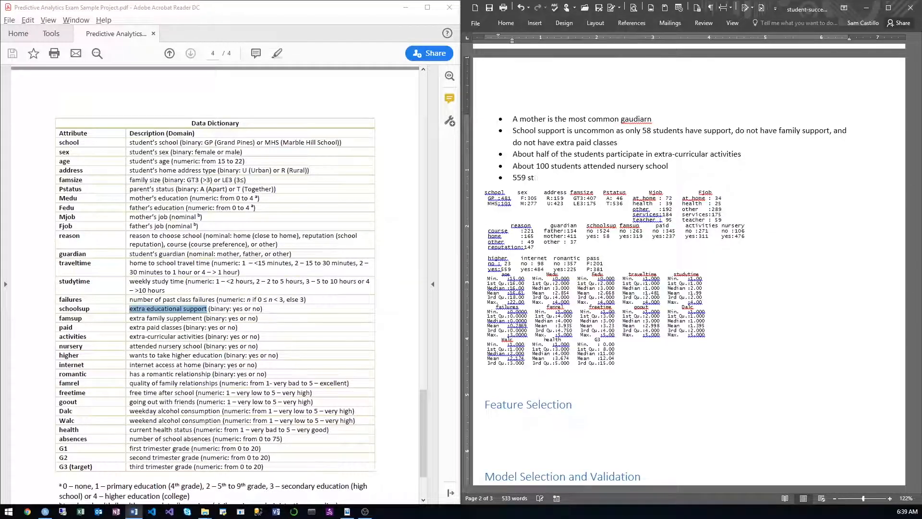
pyautogui.write('udents said that they wanted ')
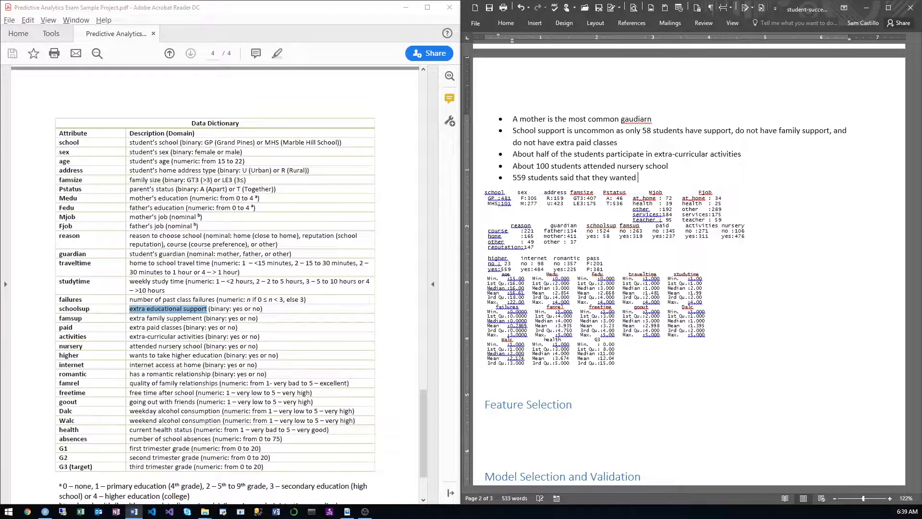
pyautogui.write('to take higher education ')
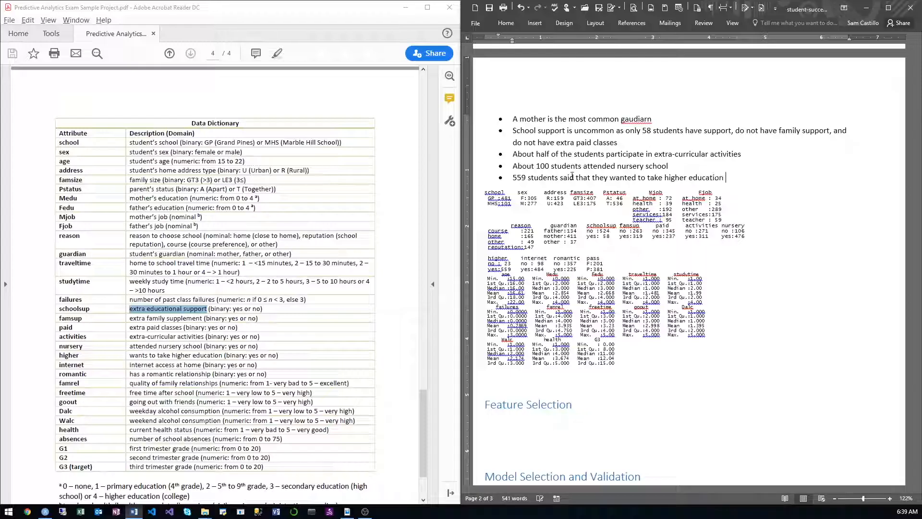
pyautogui.write('(at least college')
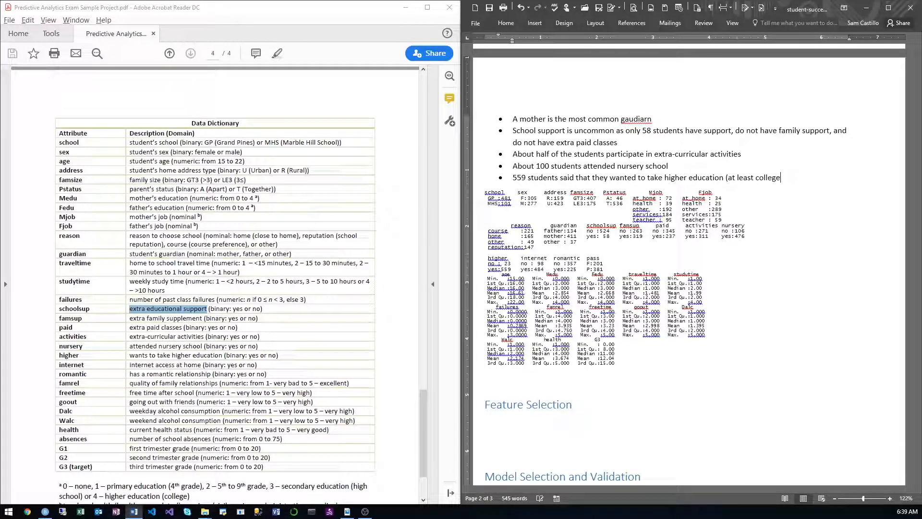
pyautogui.write(')')
pyautogui.press('Return')
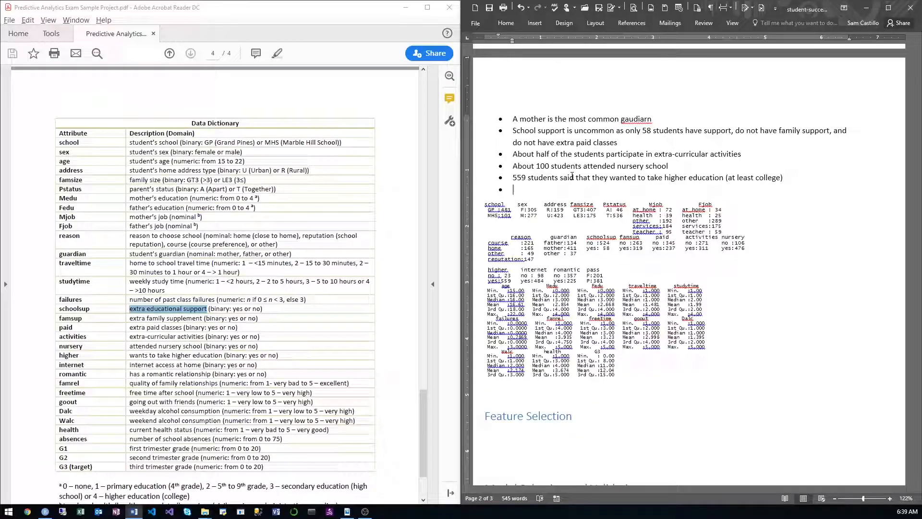
# Step: Write the bullet "98 students do not have internet access at home" and start another bullet
pyautogui.write('98 students do not ')
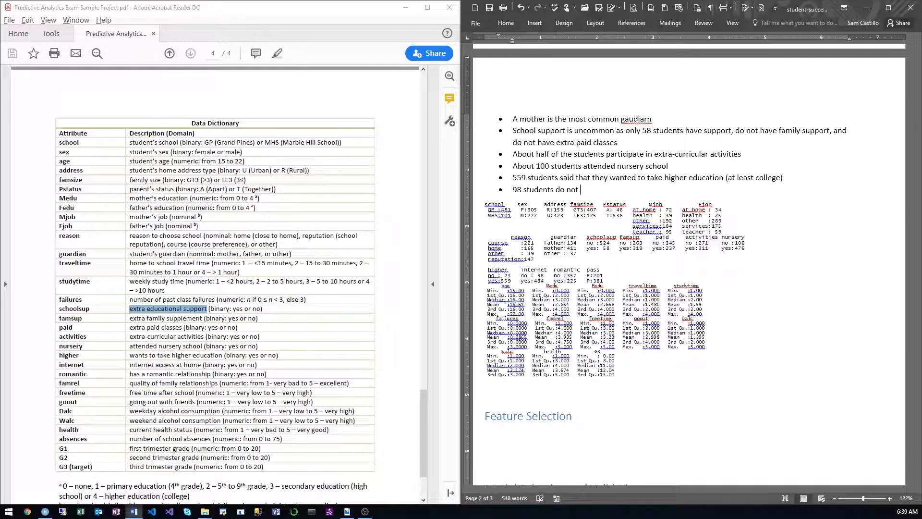
pyautogui.write('have inter')
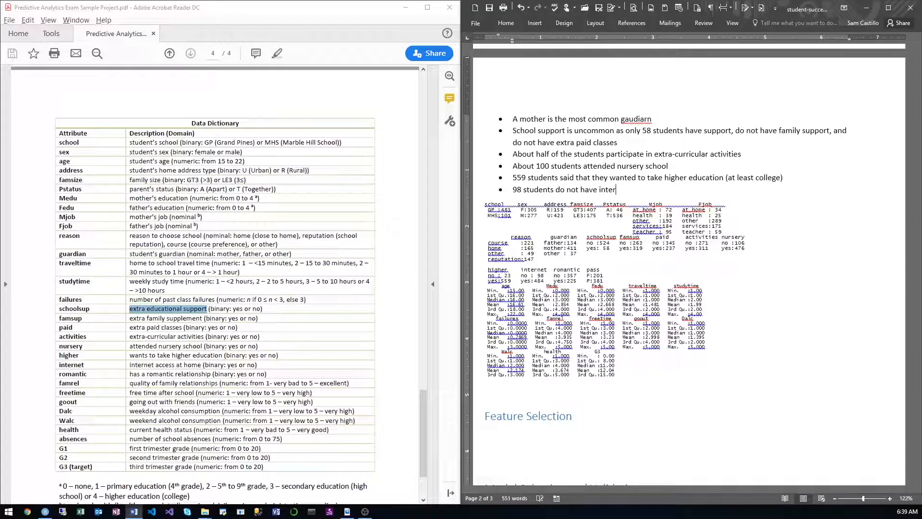
pyautogui.write('net access ')
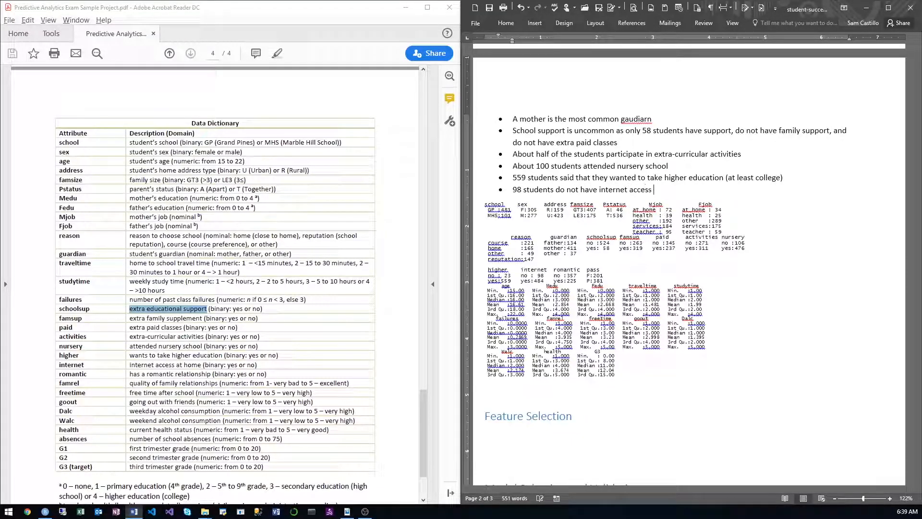
pyautogui.write('at home')
pyautogui.press('Return')
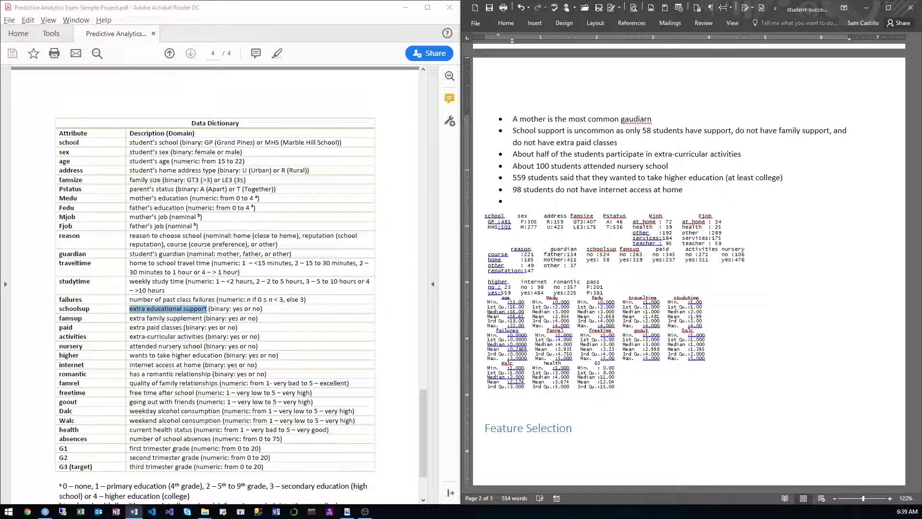
# Step: Append "(this is difficult to believe)" to the bullet about internet access at home
pyautogui.scroll(-1, 637, 172)
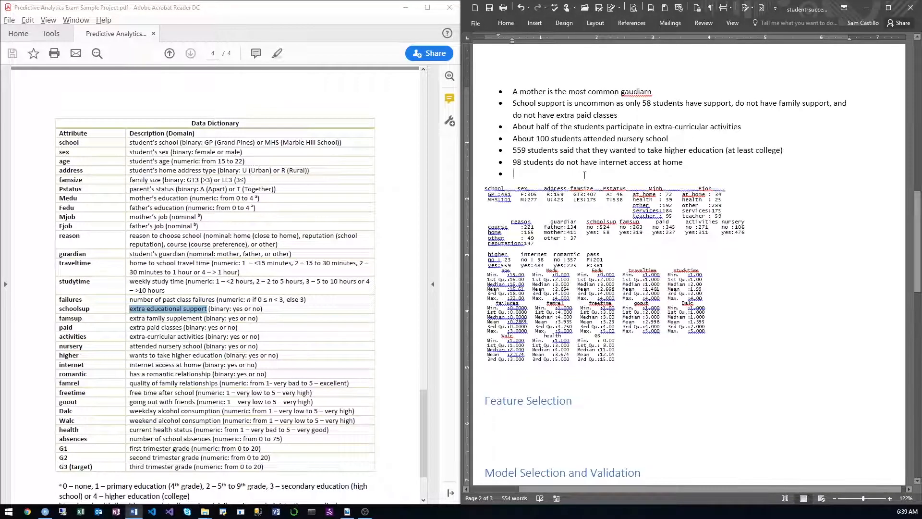
pyautogui.click(700, 162)
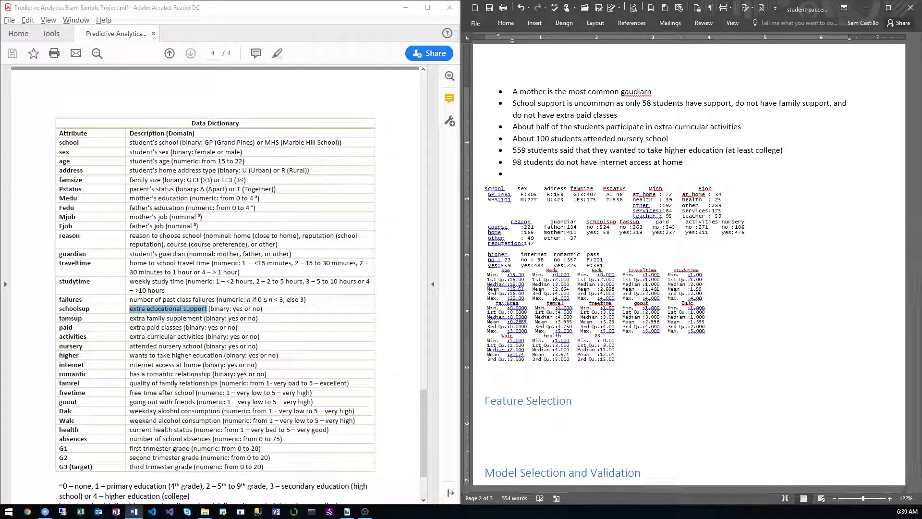
pyautogui.write('(this is')
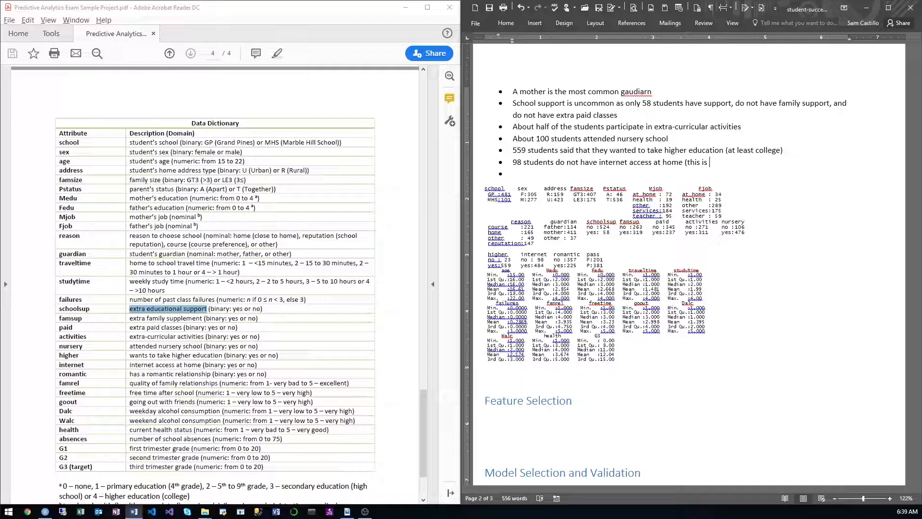
pyautogui.write(' difficult to be')
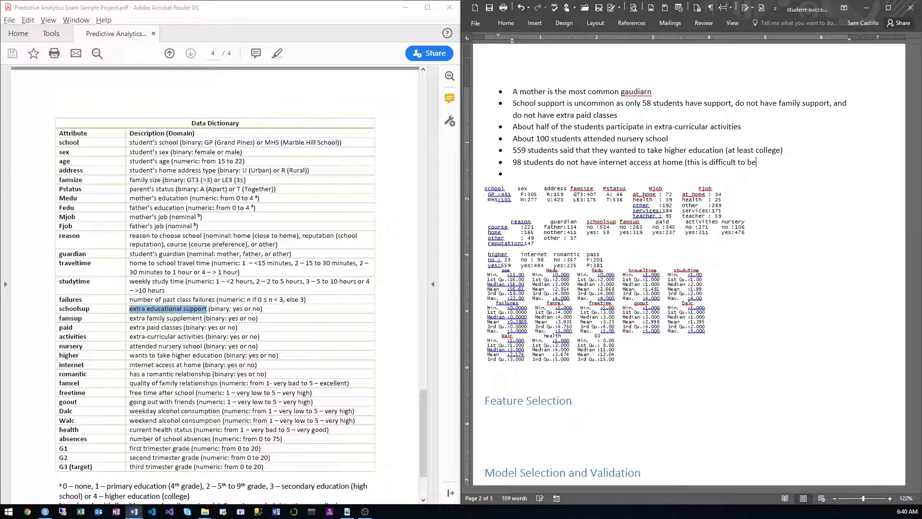
pyautogui.write('lieve')
# Step: Check the romantic column in the summary, write the bullet "About half of the students are in a relationship" and start another bullet
pyautogui.doubleClick(569, 249)
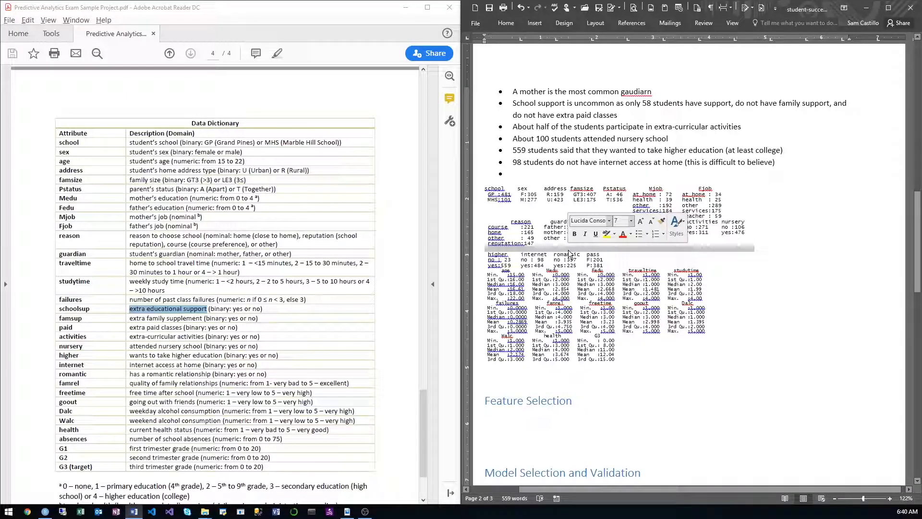
pyautogui.click(568, 254)
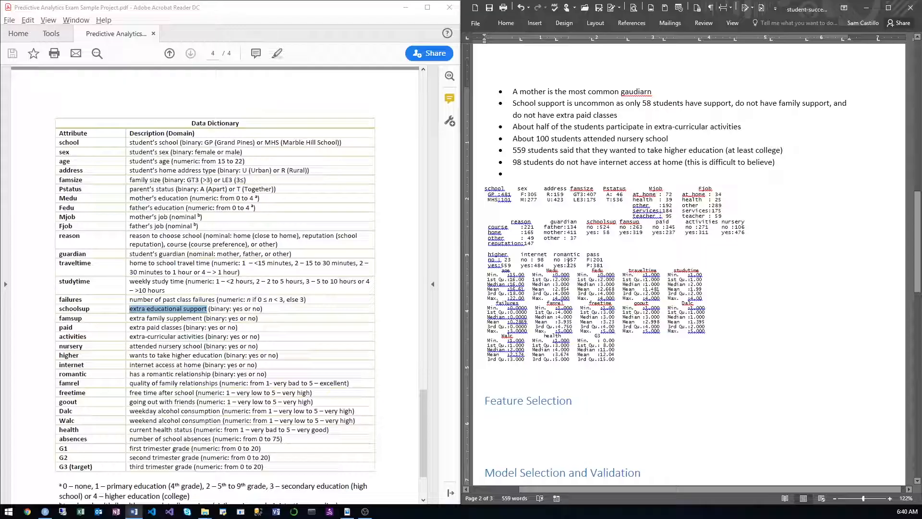
pyautogui.click(531, 177)
pyautogui.write('About hal')
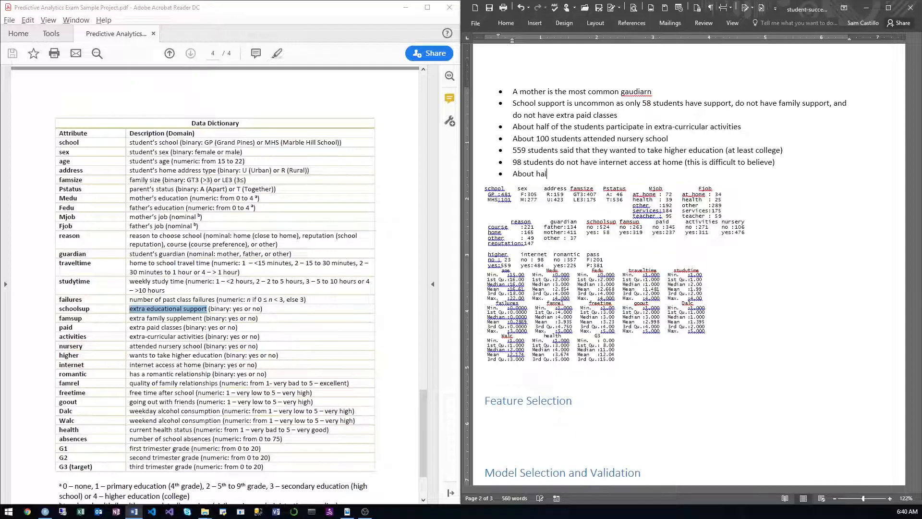
pyautogui.write('f of the studen')
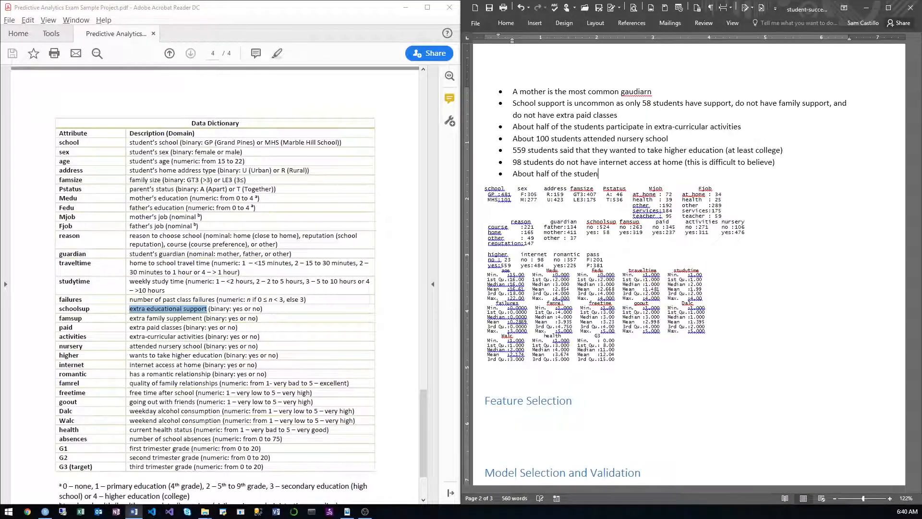
pyautogui.write('ts are in a relationship')
pyautogui.press('Return')
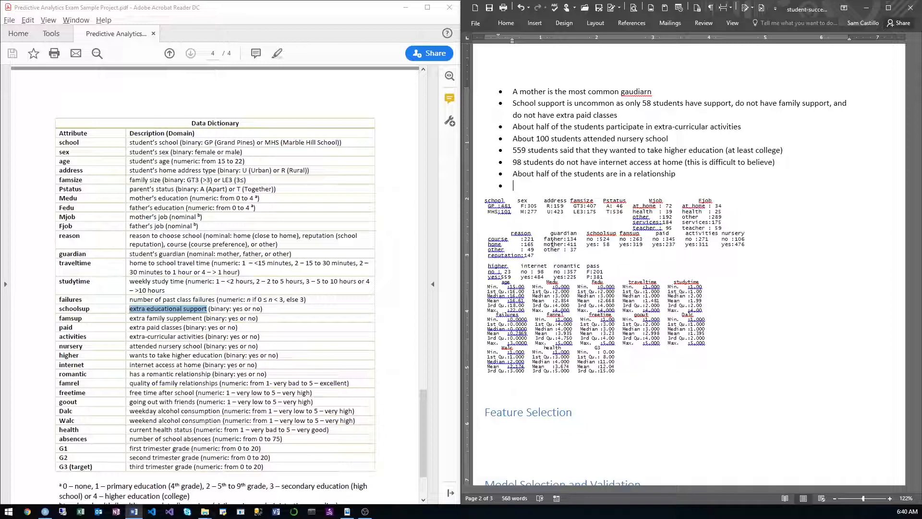
# Step: Check the pass counts in the summary and insert a bullet above the guardian one beginning "201 students passed with a grade"
pyautogui.doubleClick(593, 265)
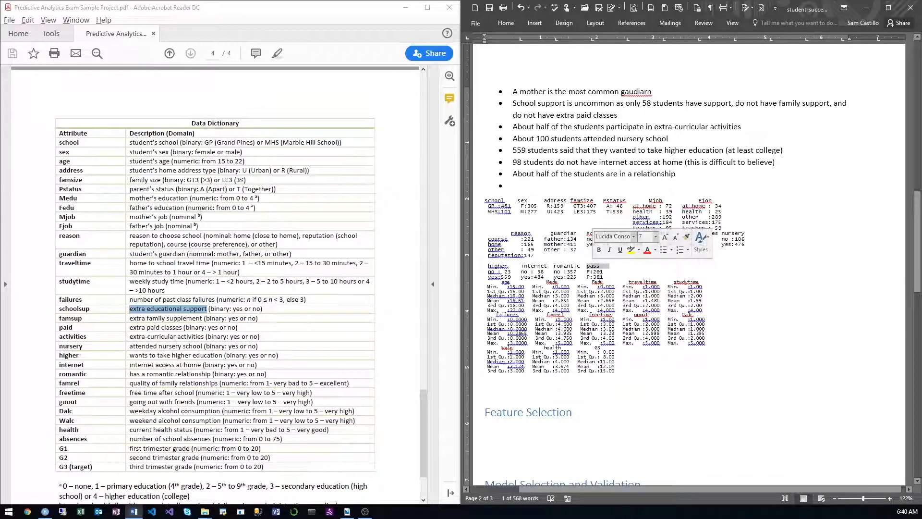
pyautogui.moveTo(605, 278); pyautogui.dragTo(588, 272)
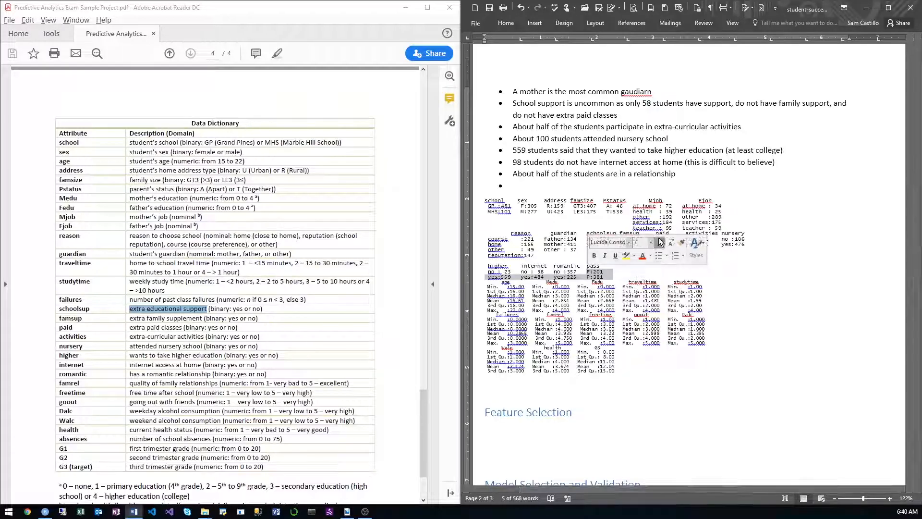
pyautogui.click(510, 92)
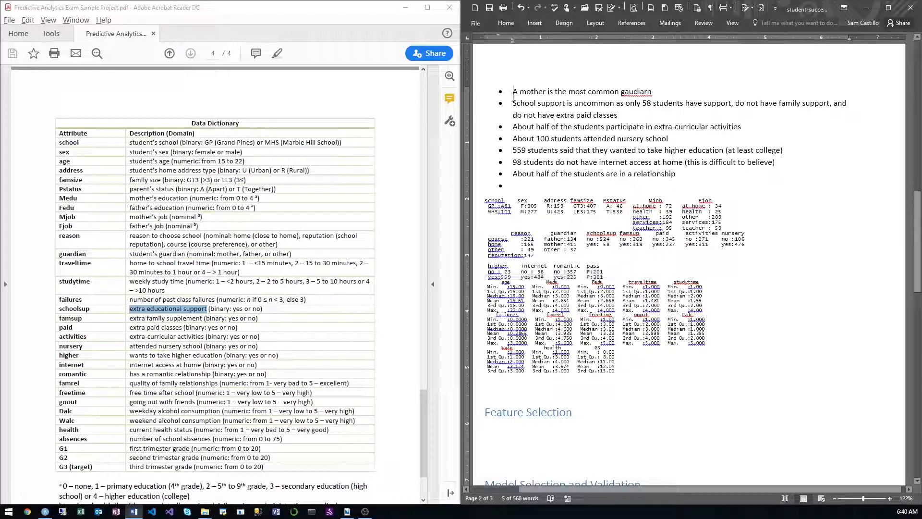
pyautogui.scroll(3, 522, 104)
pyautogui.press('Return')
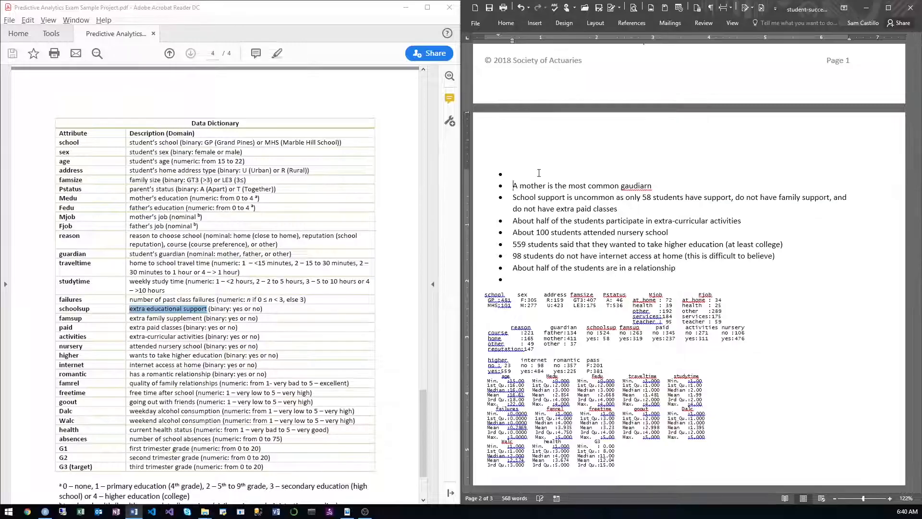
pyautogui.write('20')
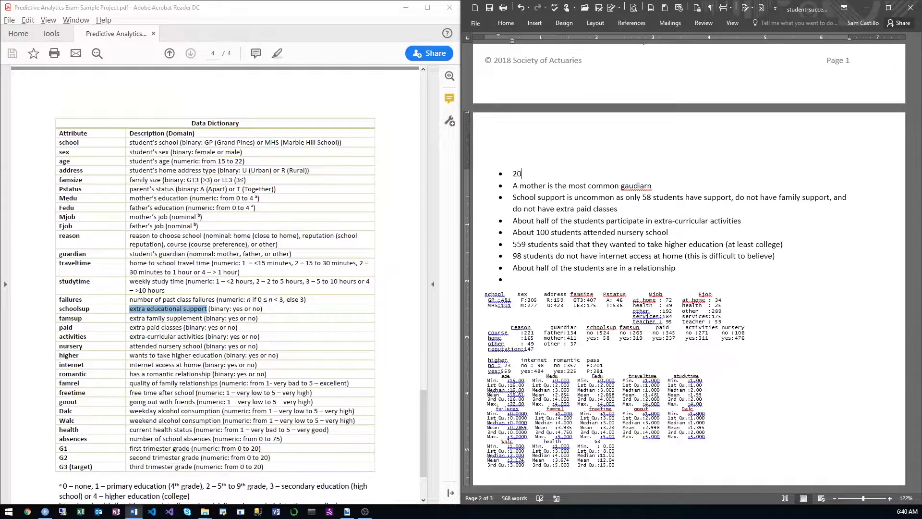
pyautogui.write('1 students passed with a grade')
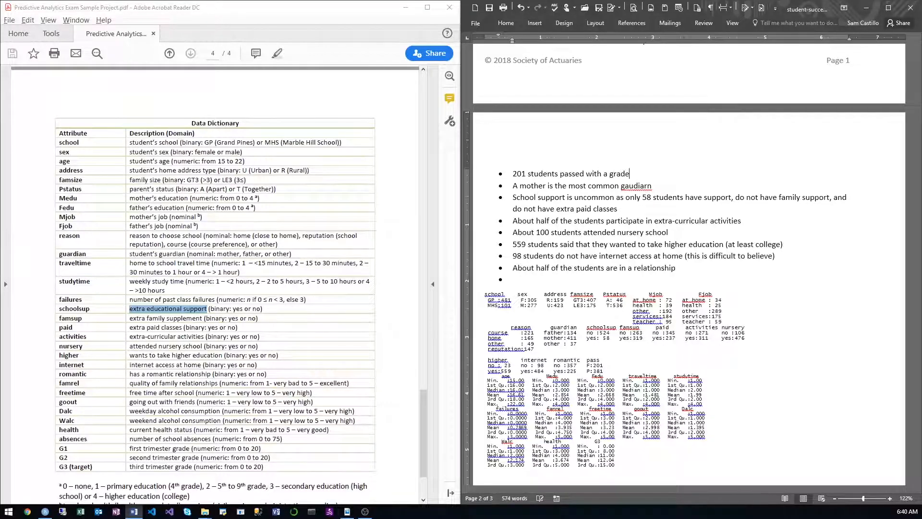
pyautogui.write(' in thei')
# Step: Reword and complete the pass bullet as "201 students passed with a G3 of at least 10 and 381 failed"
pyautogui.press('BackSpace')
pyautogui.press('BackSpace')
pyautogui.press('BackSpace')
pyautogui.press('BackSpace')
pyautogui.press('BackSpace')
pyautogui.press('BackSpace')
pyautogui.press('BackSpace')
pyautogui.press('BackSpace')
pyautogui.press('BackSpace')
pyautogui.press('BackSpace')
pyautogui.press('BackSpace')
pyautogui.press('BackSpace')
pyautogui.press('BackSpace')
pyautogui.write('G3 of at least 10')
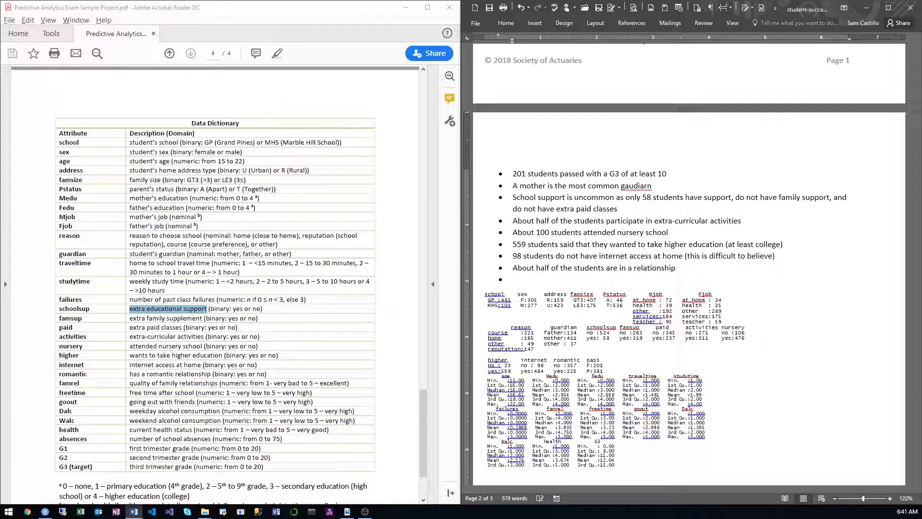
pyautogui.write(' and 381 failed')
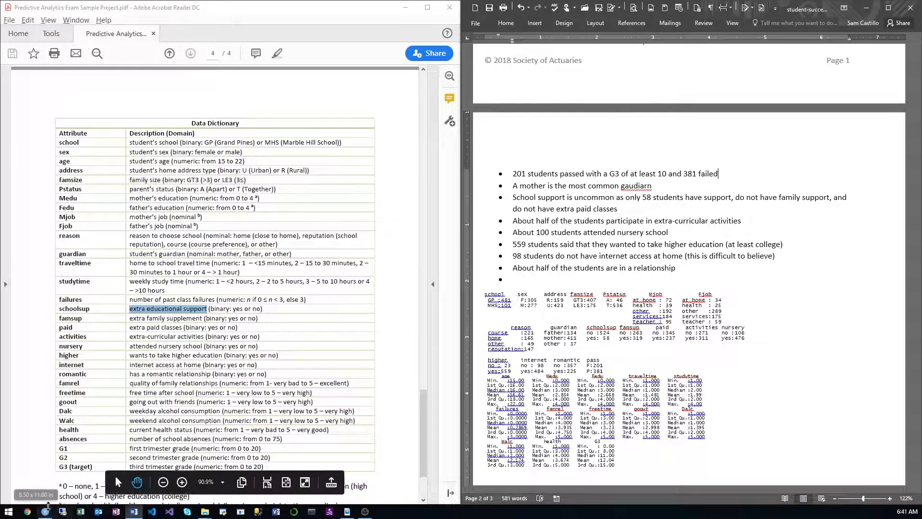
# Step: Switch to RStudio and run df$pass %>% summary() in the console to check the pass and fail counts
pyautogui.click(45, 512)
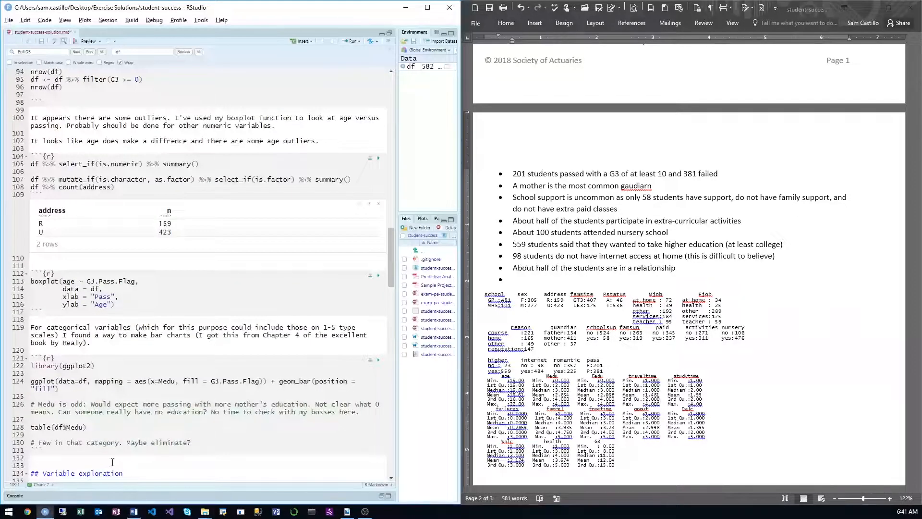
pyautogui.click(111, 494)
pyautogui.write('df')
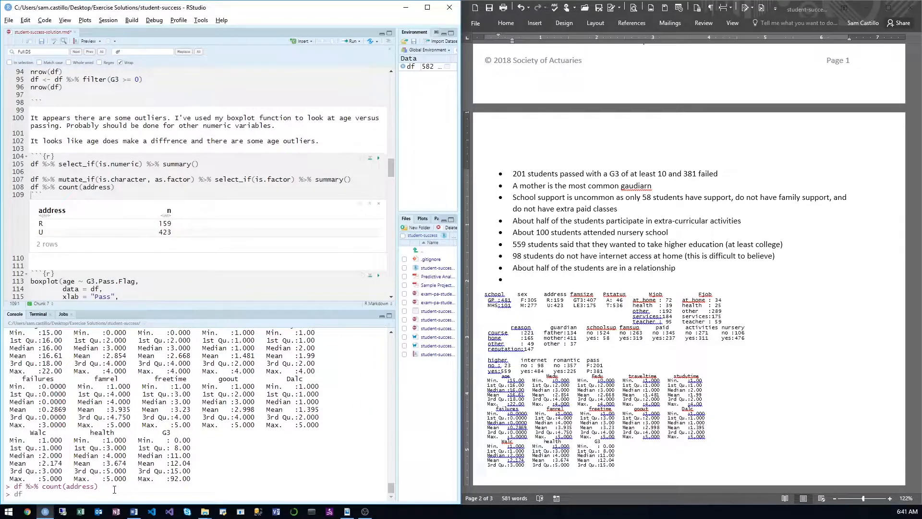
pyautogui.write('$pa')
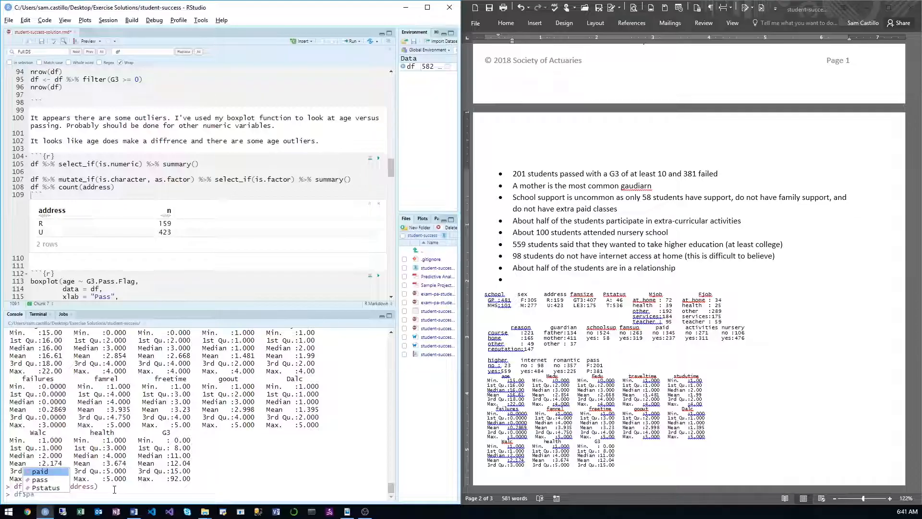
pyautogui.write('ss')
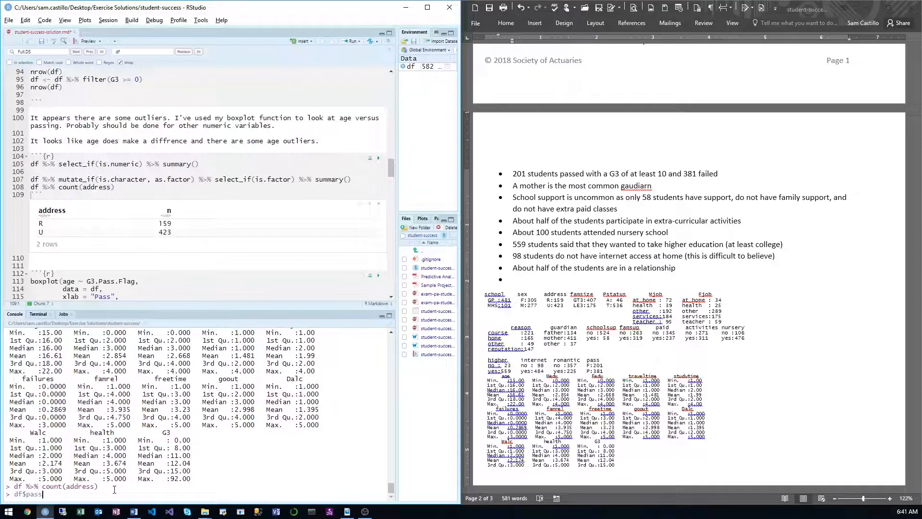
pyautogui.hotkey('ctrl', 'shift', 'm')
pyautogui.write('summary()')
pyautogui.press('Return')
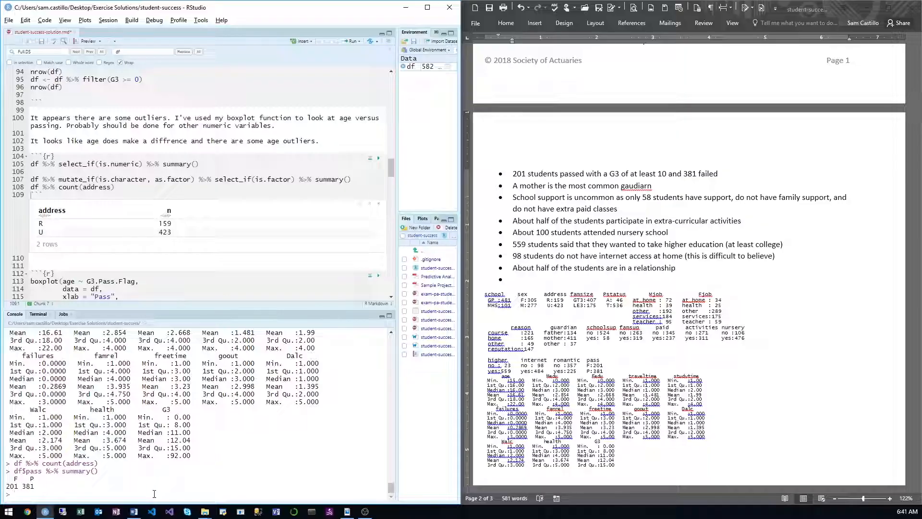
# Step: Calculate the pass rate by running 201/nrow(df) in the console
pyautogui.write('201/nrow(df)')
pyautogui.press('Return')
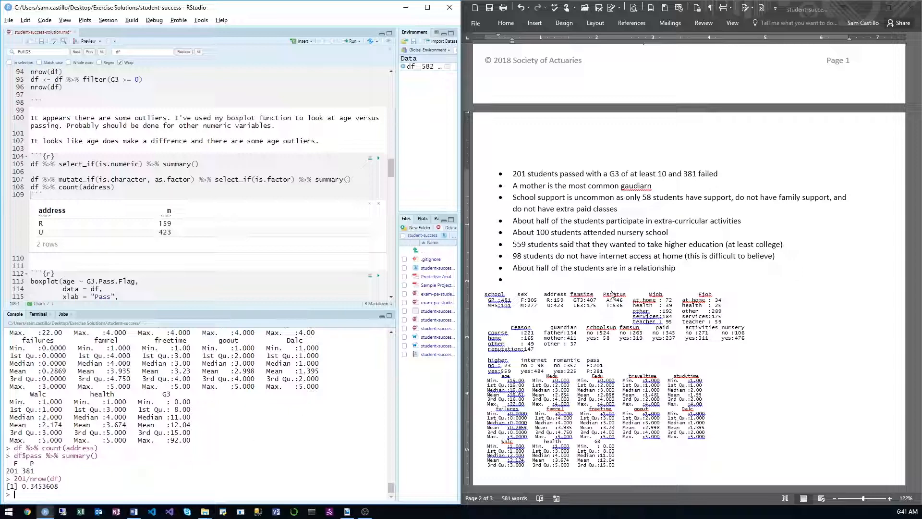
# Step: Switch to Word and append ", which is a pass rate of only 35%" to the first bullet
pyautogui.click(732, 180)
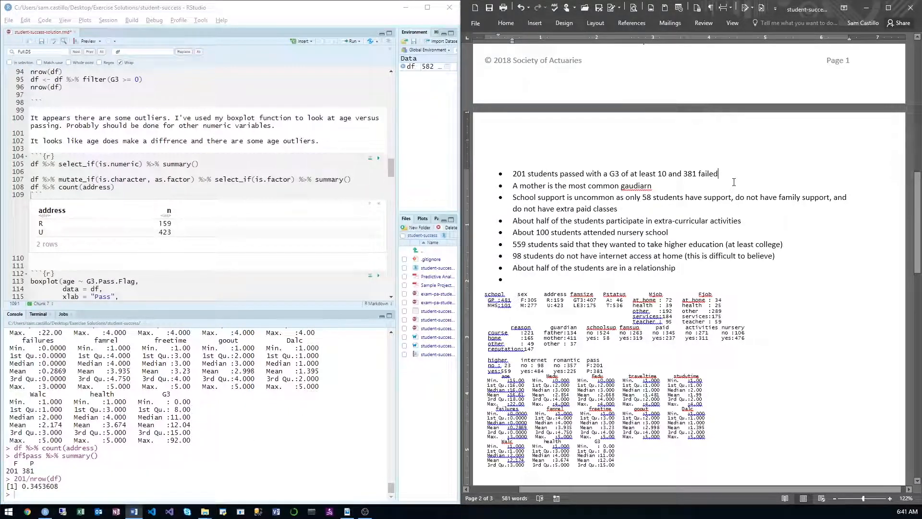
pyautogui.write(', which is a pa')
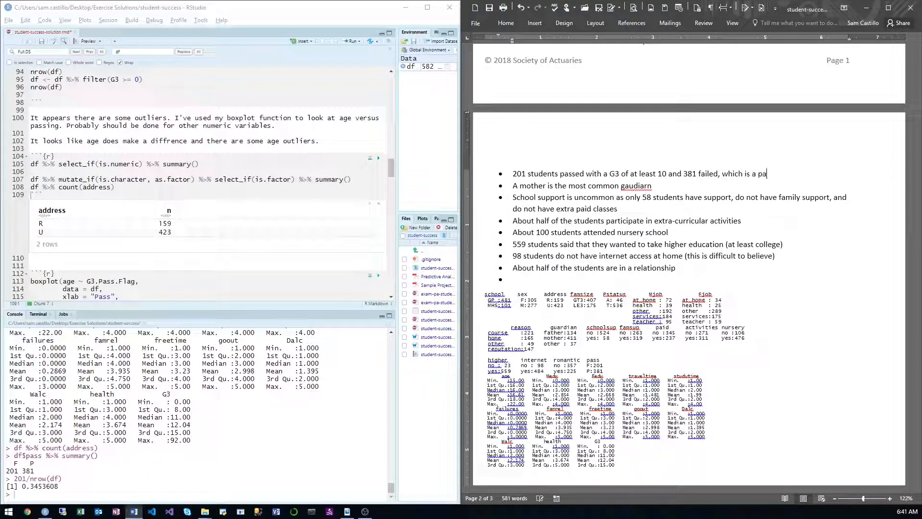
pyautogui.write('ss rate of onl')
pyautogui.write('y ')
pyautogui.write('45%')
pyautogui.press('BackSpace')
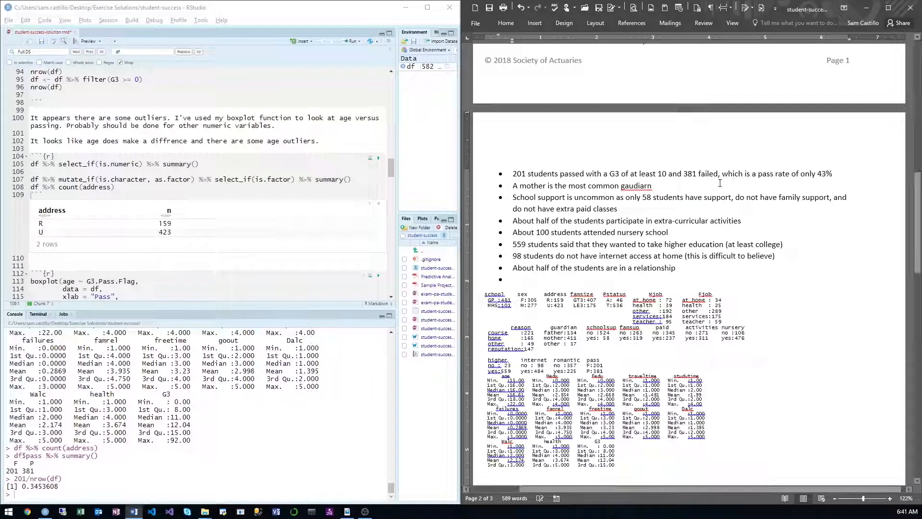
pyautogui.press('BackSpace')
pyautogui.write('35')
# Step: Check the summary tables, write the bullet "The average age is 16" and start another bullet
pyautogui.click(595, 301)
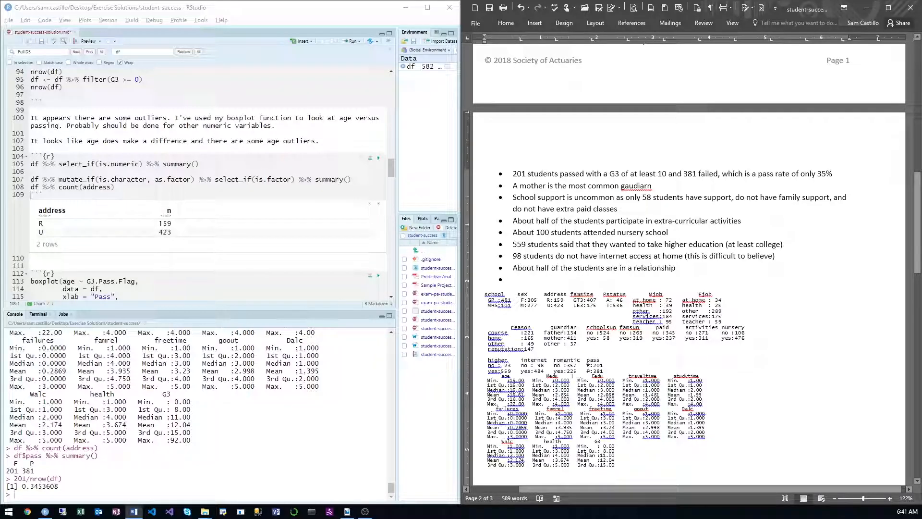
pyautogui.tripleClick(589, 363)
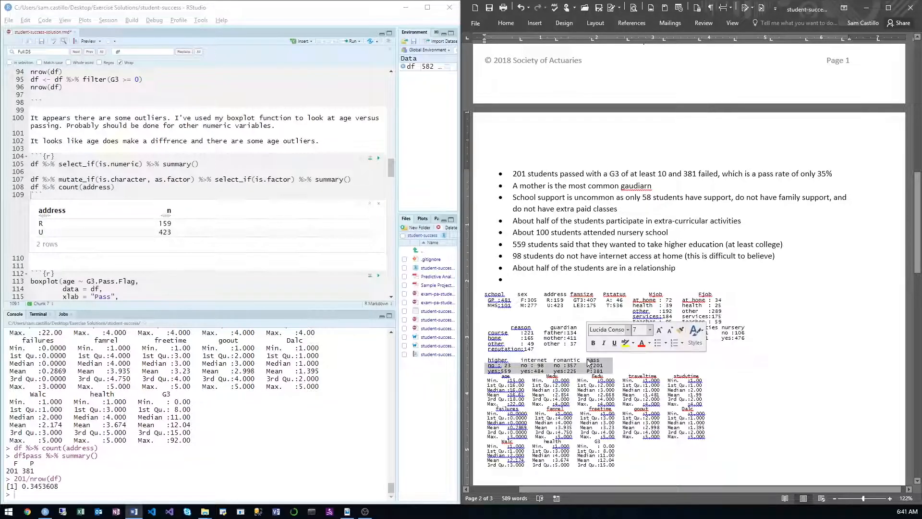
pyautogui.click(550, 376)
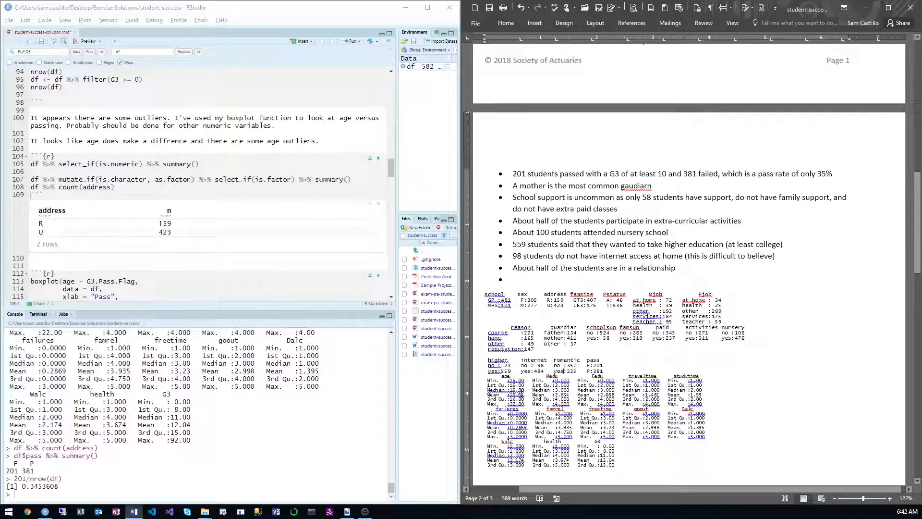
pyautogui.click(550, 281)
pyautogui.write('The avera')
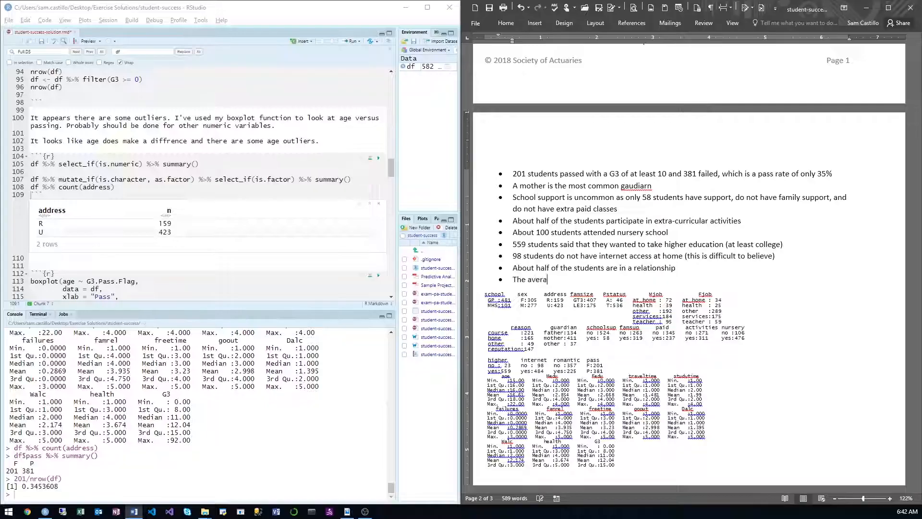
pyautogui.write('ge age is 156')
pyautogui.press('BackSpace')
pyautogui.press('BackSpace')
pyautogui.write('6')
pyautogui.press('Return')
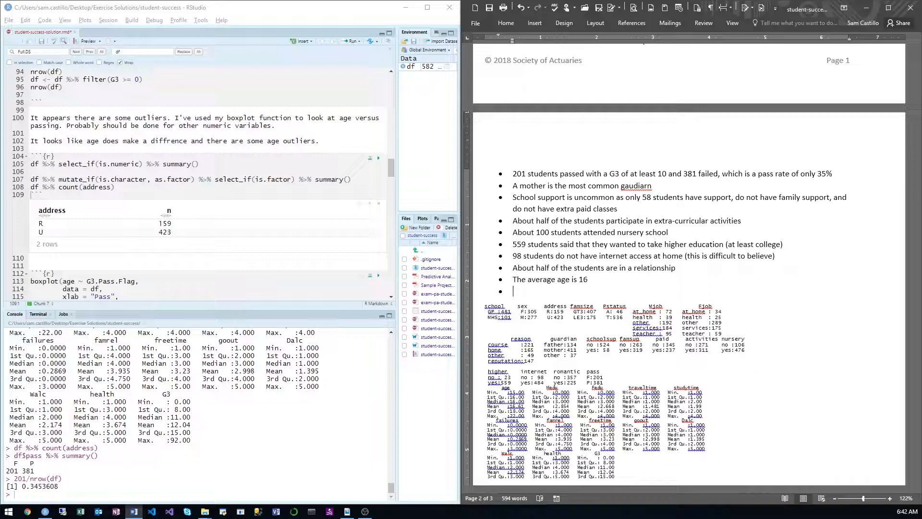
# Step: Switch to the sample project PDF in Acrobat Reader and check the mother's education scale in the data dictionary
pyautogui.hotkey('alt', 'Tab')
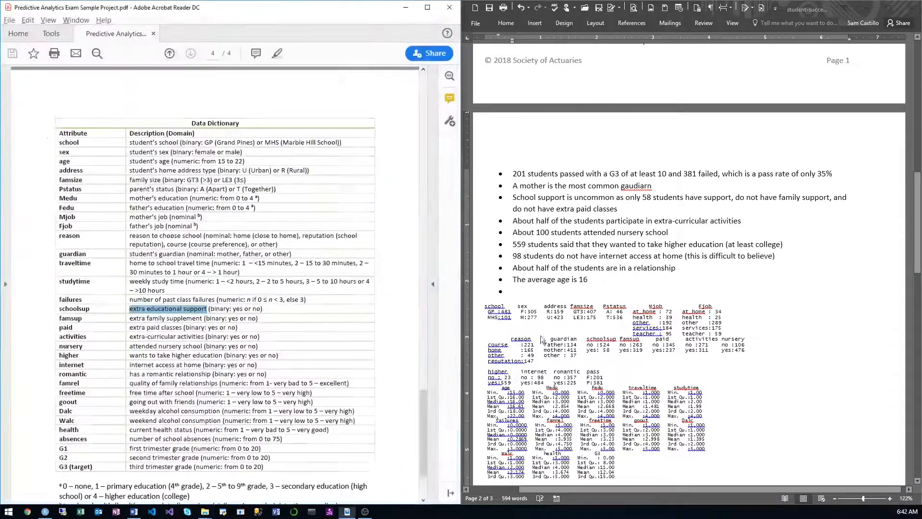
pyautogui.click(209, 280)
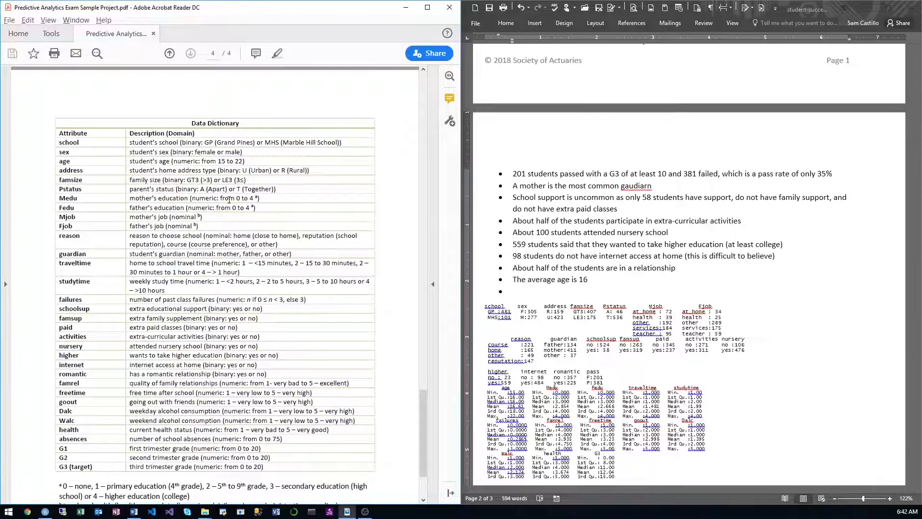
pyautogui.moveTo(255, 198); pyautogui.dragTo(193, 199)
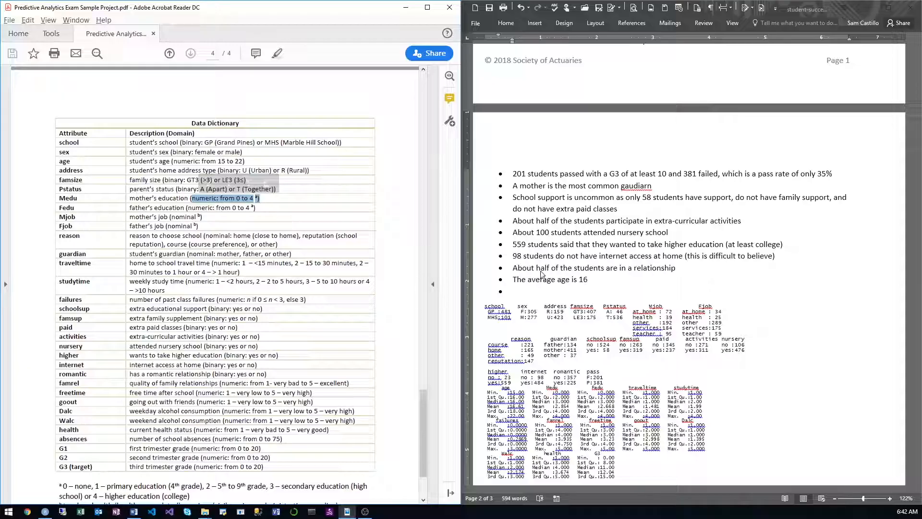
# Step: Return to Word and begin the empty bullet with "Average mother's and father's education level was"
pyautogui.click(554, 288)
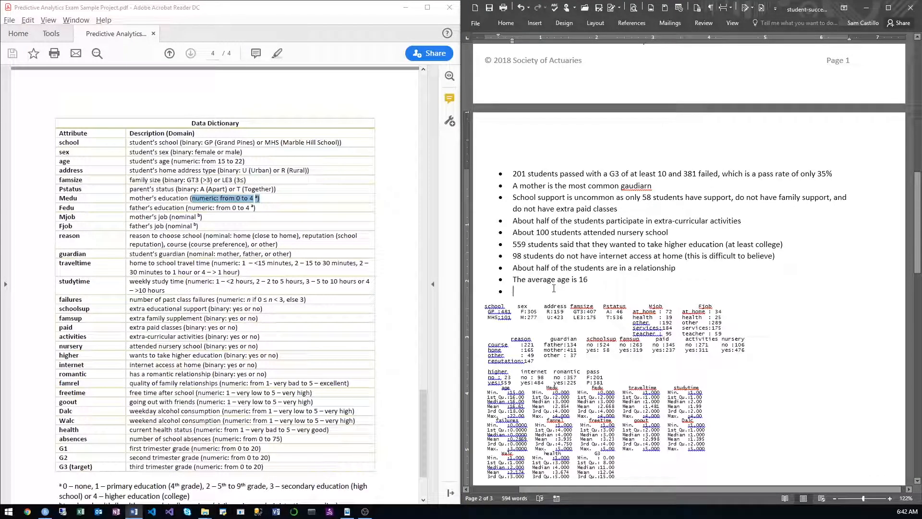
pyautogui.write('Average mo')
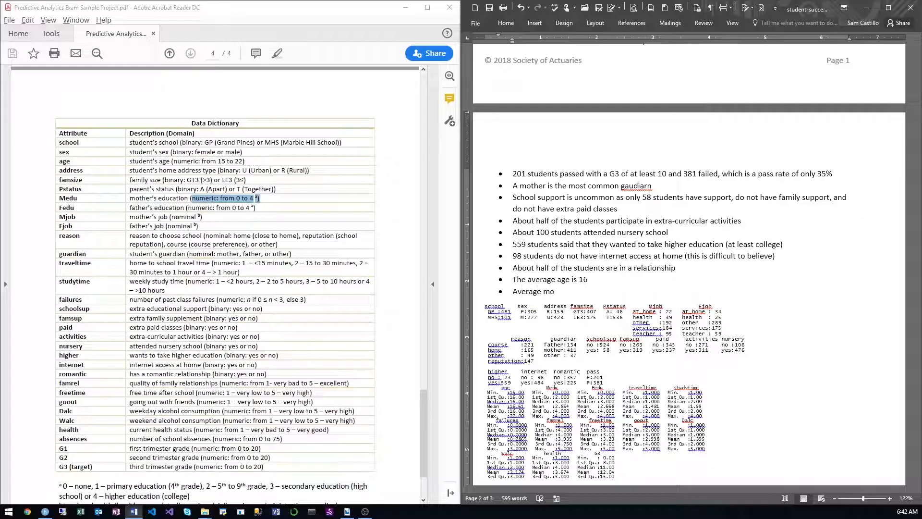
pyautogui.write("ther's and father's education ")
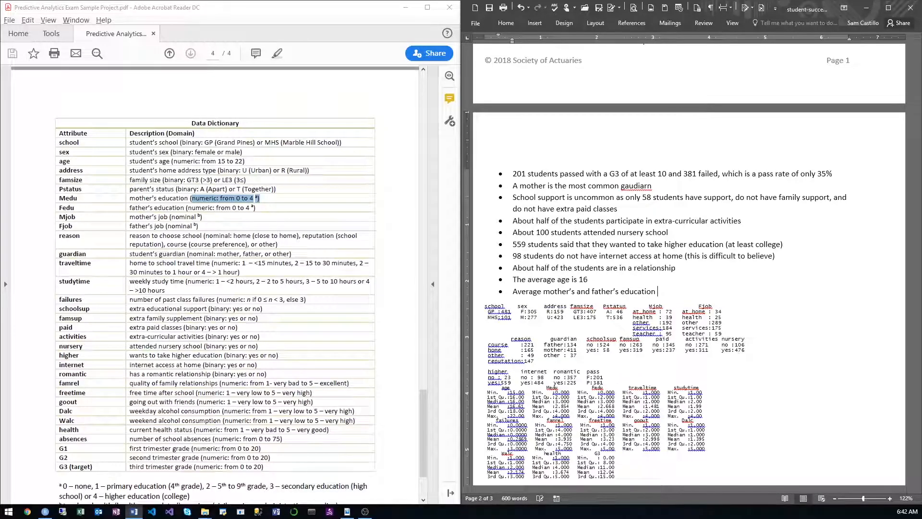
pyautogui.write('level')
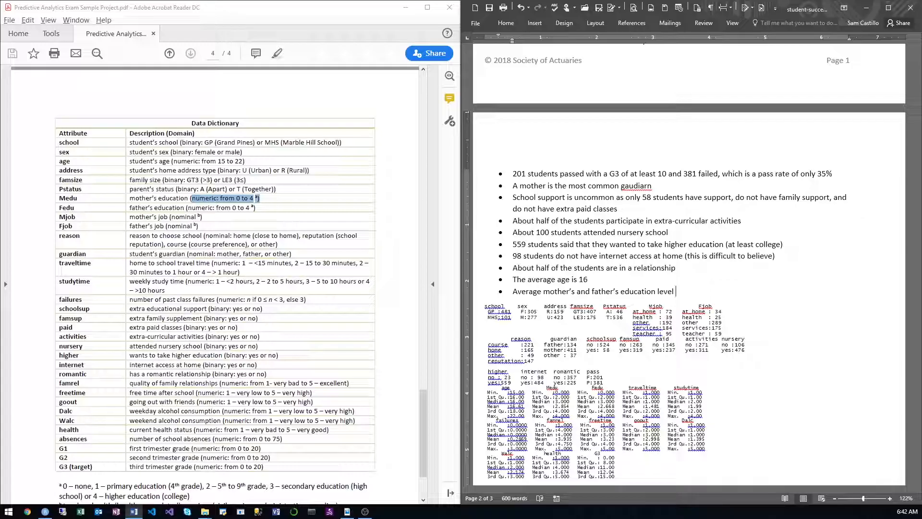
pyautogui.write('was')
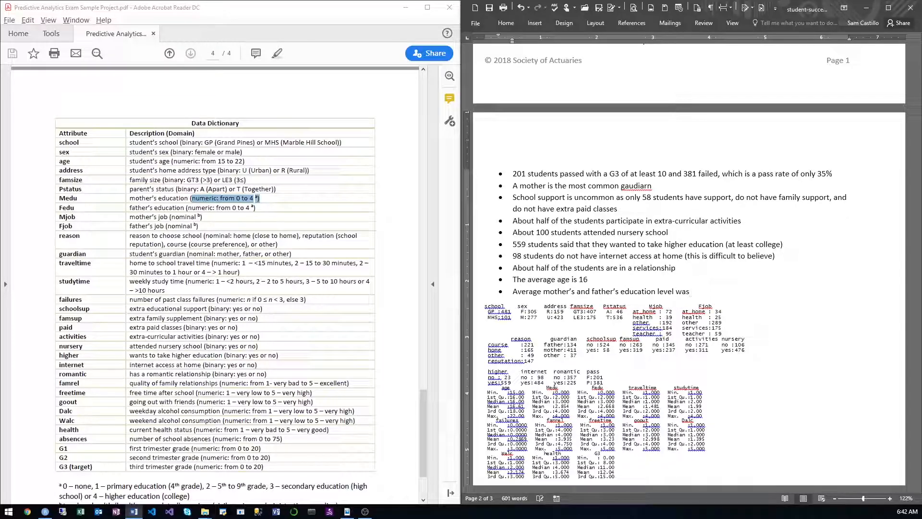
pyautogui.write(' 2.85')
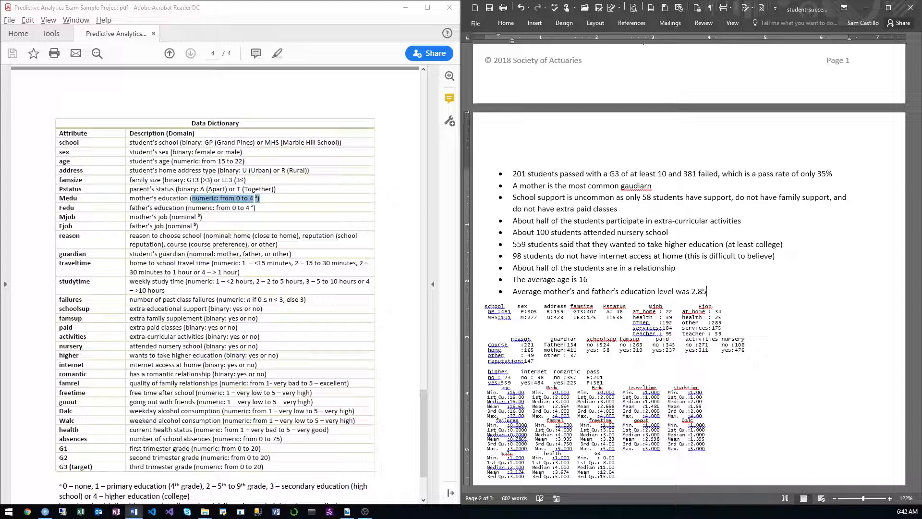
# Step: Complete the parents' education bullet with "2.9 and 2.7" and start another bullet
pyautogui.press('BackSpace')
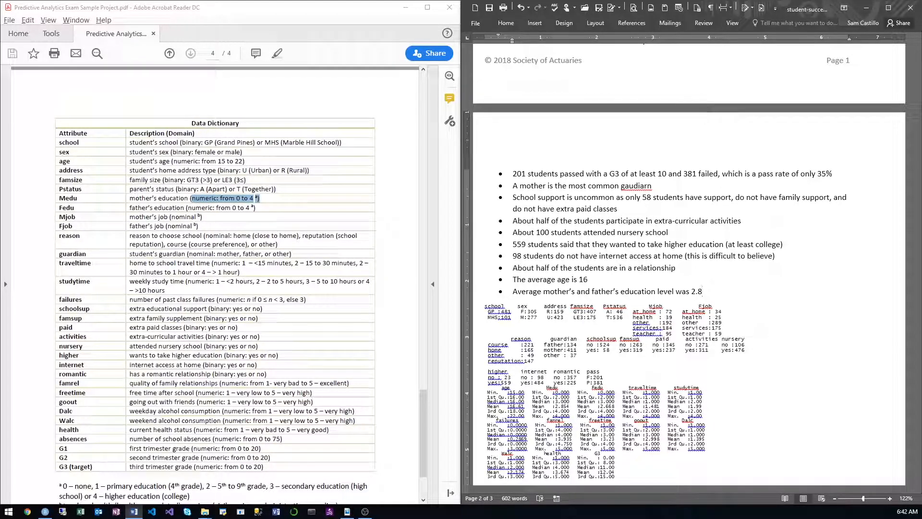
pyautogui.press('BackSpace')
pyautogui.write('9 and')
pyautogui.press('BackSpace')
pyautogui.write('d 2.7')
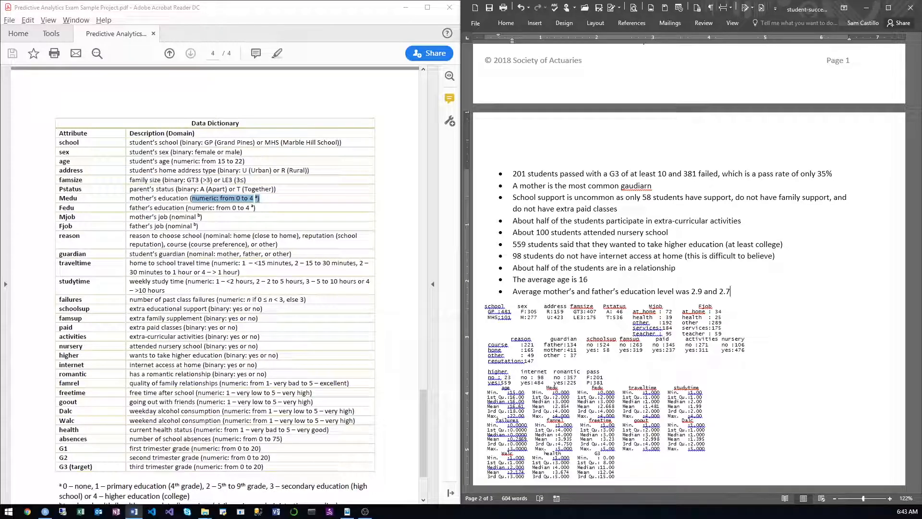
pyautogui.press('Return')
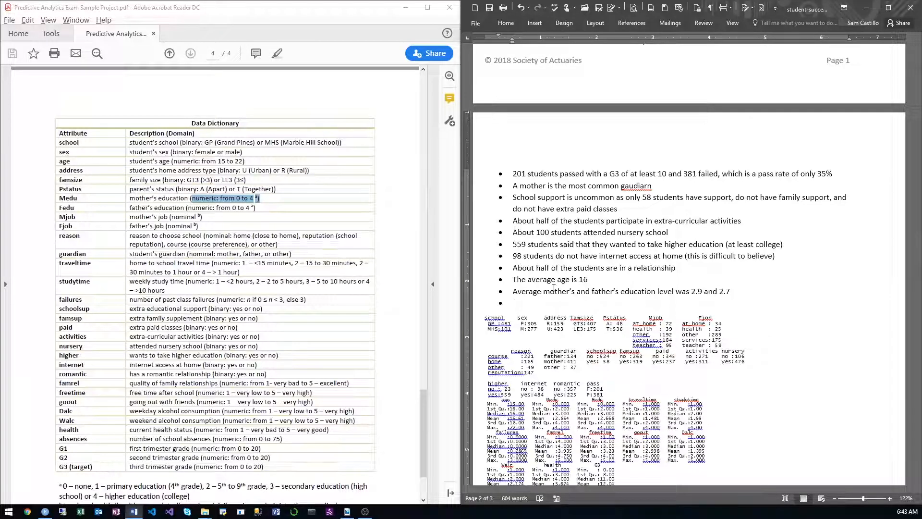
# Step: Write the bullet "Average travel time is 1.4"
pyautogui.write('Average travel time')
pyautogui.write('is 1.5')
pyautogui.press('BackSpace')
pyautogui.write('4')
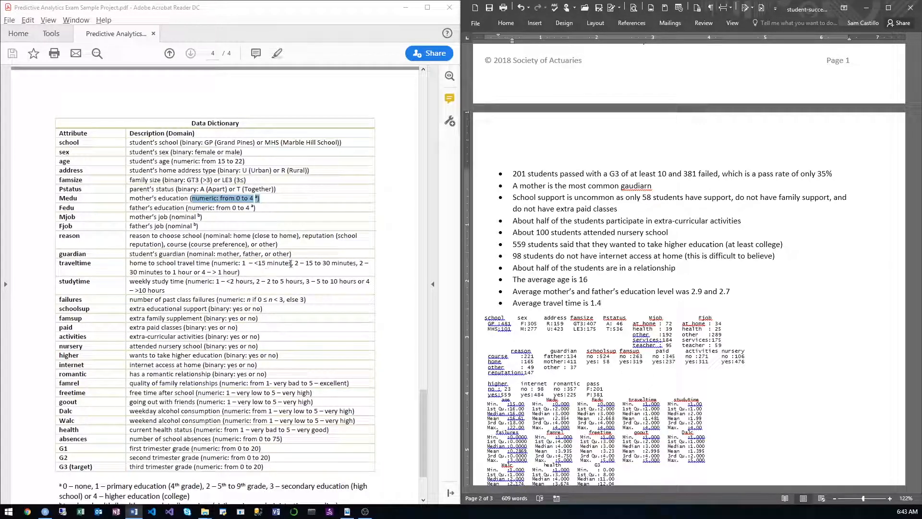
# Step: Examine how the traveltime categories are coded in the PDF's data dictionary, then look over the dictionary's footnotes
pyautogui.moveTo(306, 263); pyautogui.dragTo(331, 265)
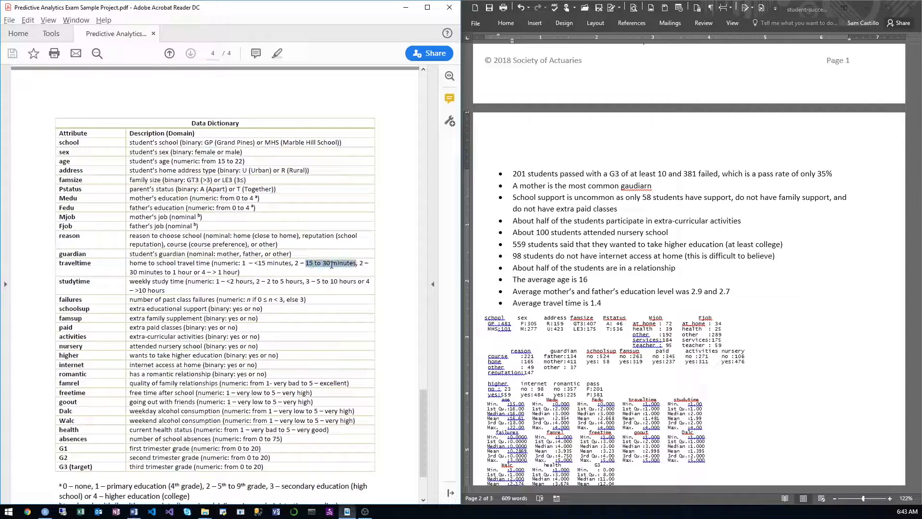
pyautogui.click(287, 267)
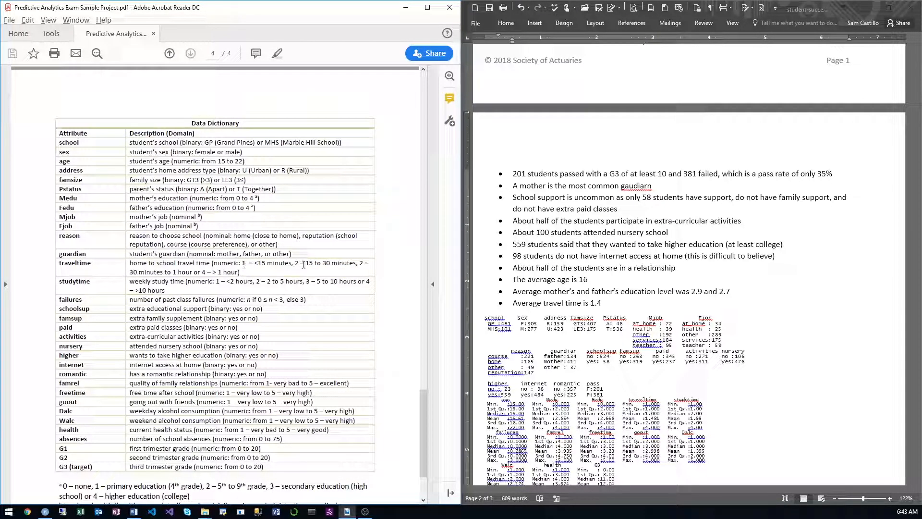
pyautogui.moveTo(306, 265); pyautogui.dragTo(330, 265)
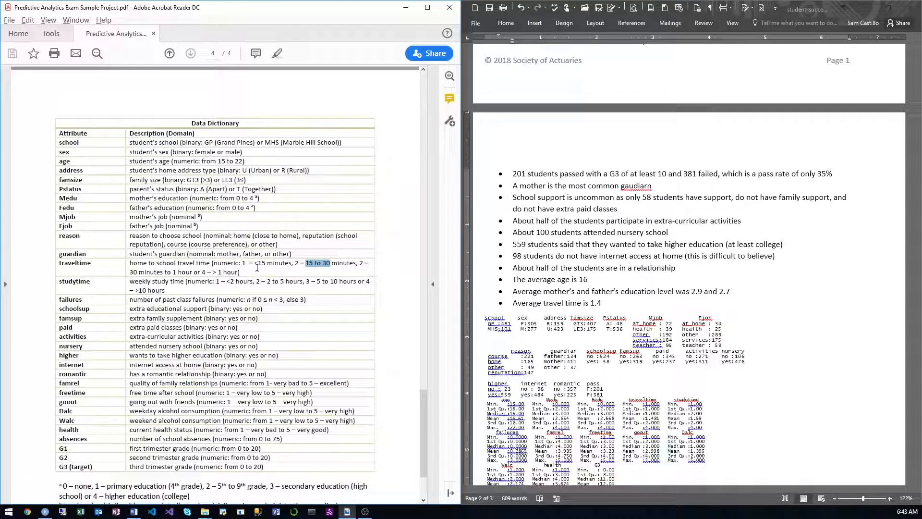
pyautogui.moveTo(243, 265); pyautogui.dragTo(178, 264)
pyautogui.click(299, 265)
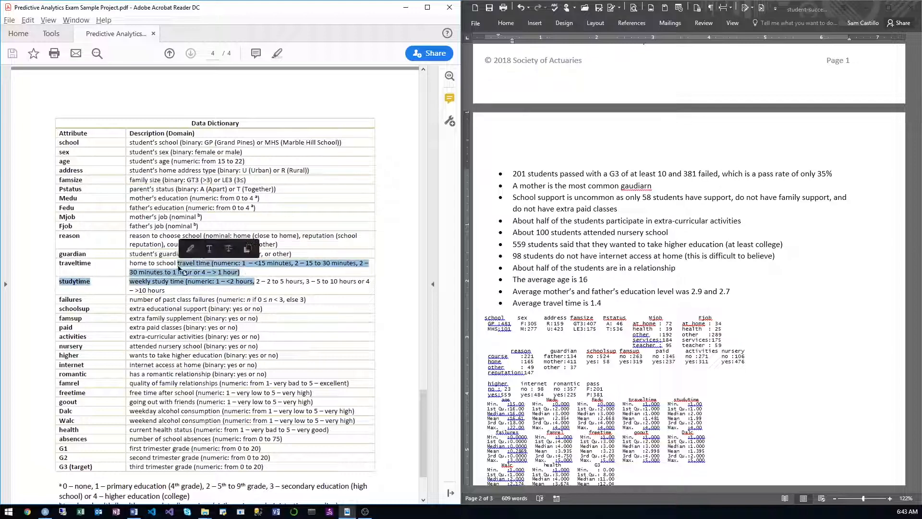
pyautogui.click(201, 269)
pyautogui.moveTo(253, 270); pyautogui.dragTo(198, 268)
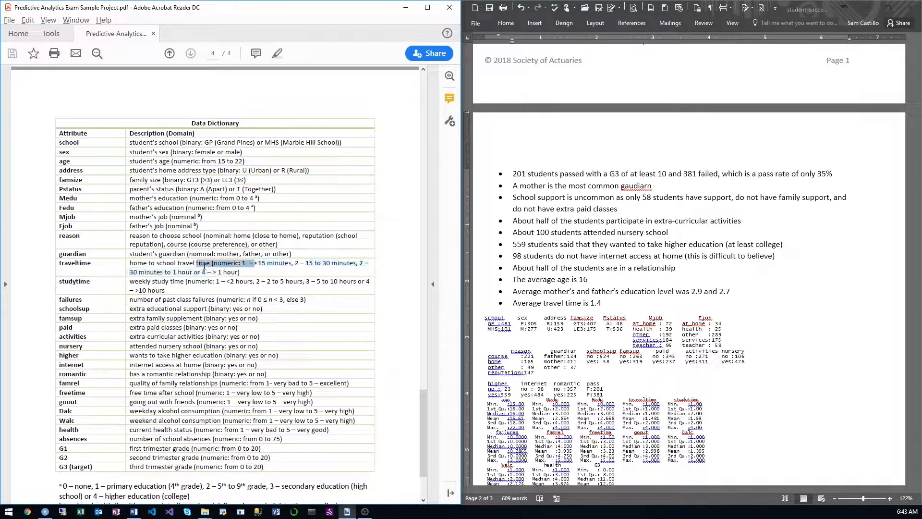
pyautogui.click(246, 272)
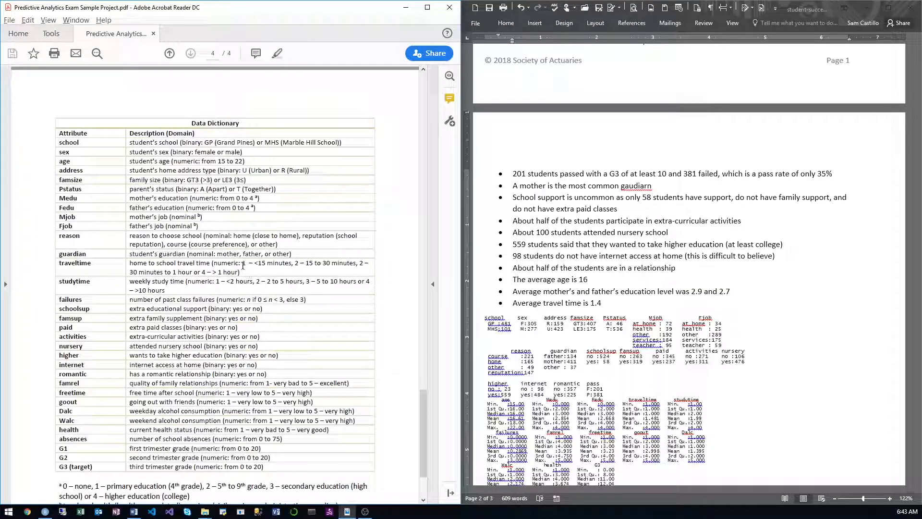
pyautogui.doubleClick(243, 265)
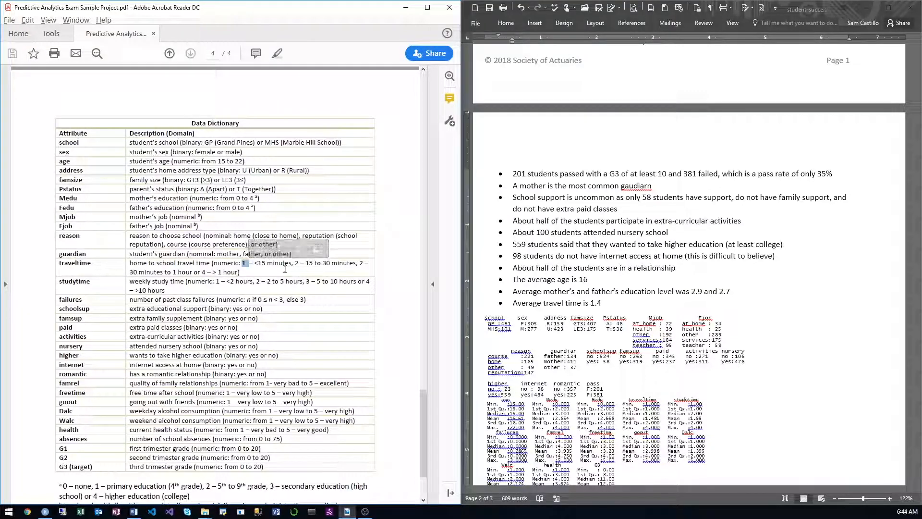
pyautogui.click(306, 271)
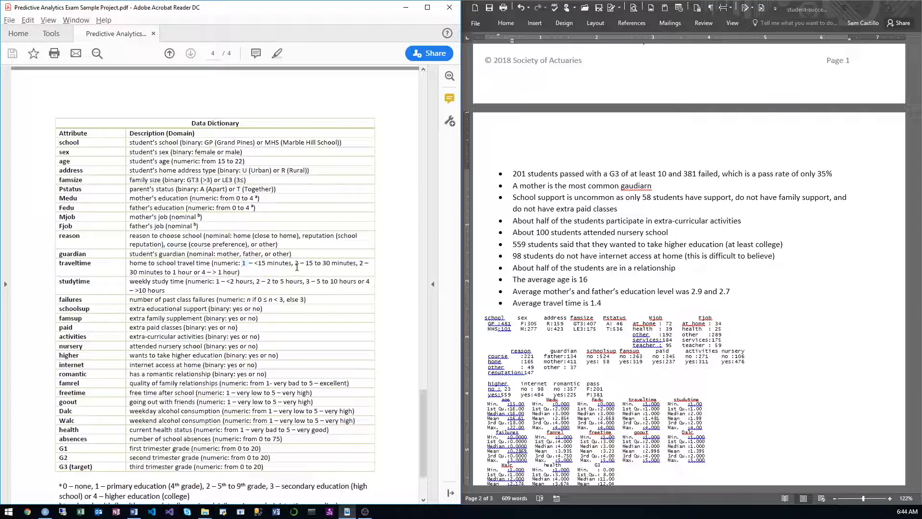
pyautogui.doubleClick(296, 264)
pyautogui.click(334, 273)
pyautogui.scroll(-3, 345, 275)
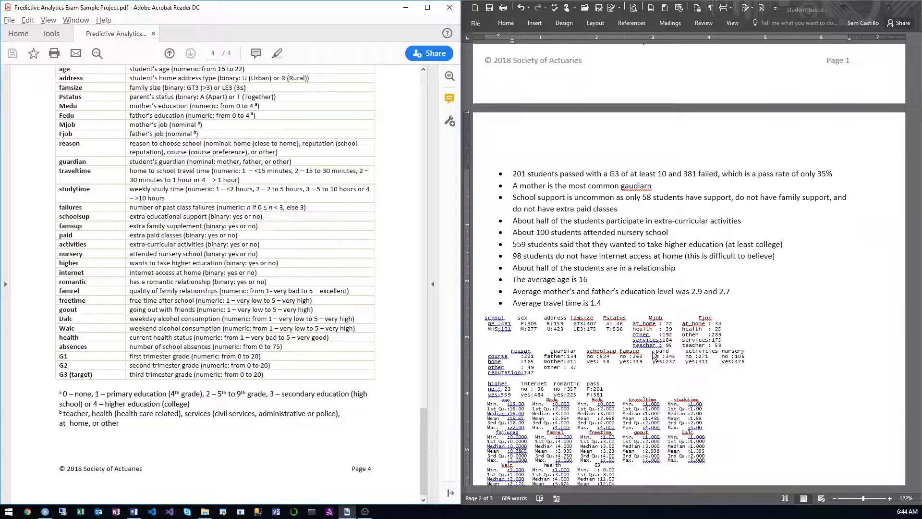
# Step: Return to Word and start a new bullet after the average travel time with "Travel time is a numeric value"
pyautogui.click(629, 304)
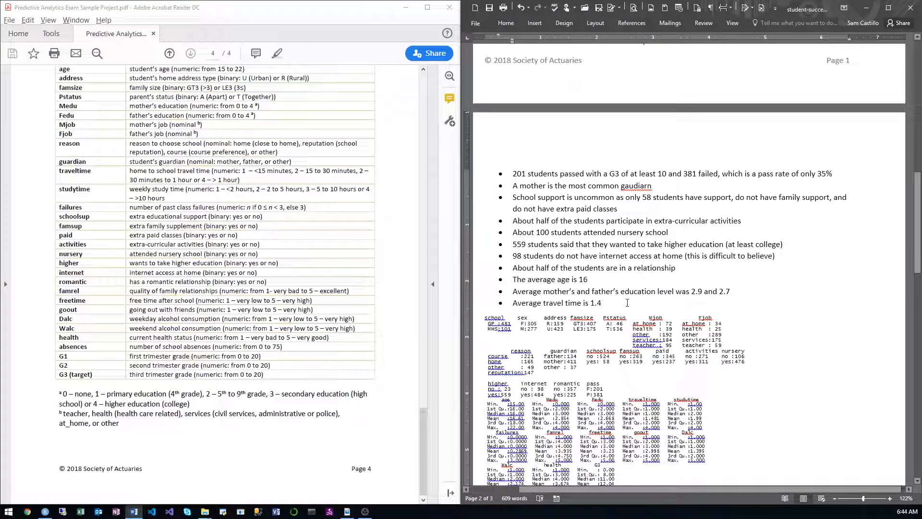
pyautogui.press('Return')
pyautogui.write('Travel ')
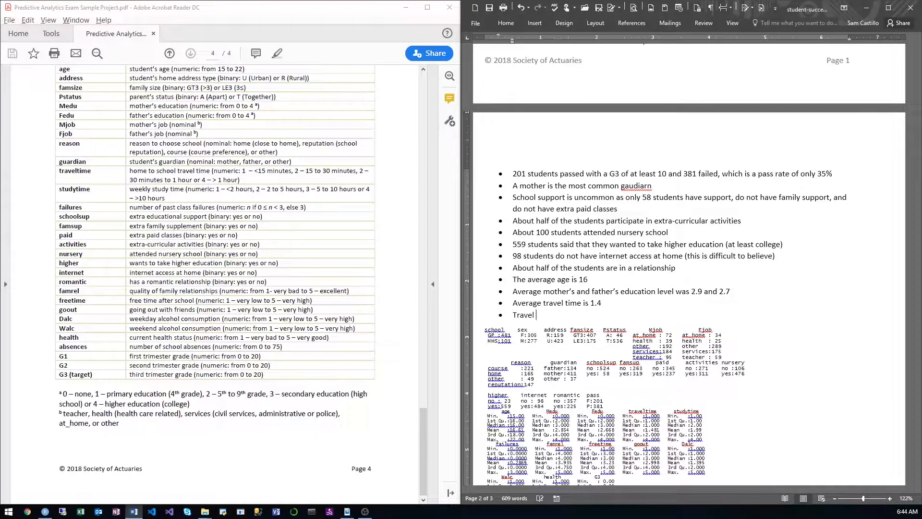
pyautogui.write('time is a numeric value,')
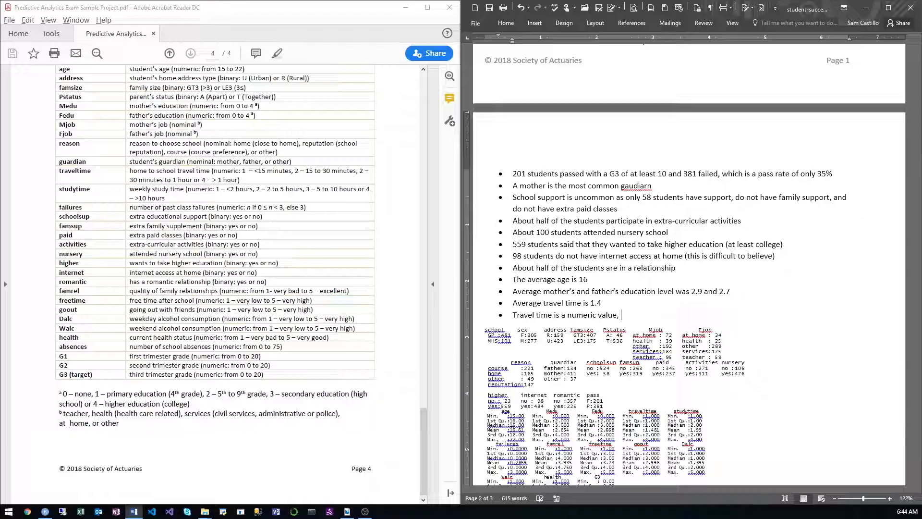
pyautogui.write(' where a higher')
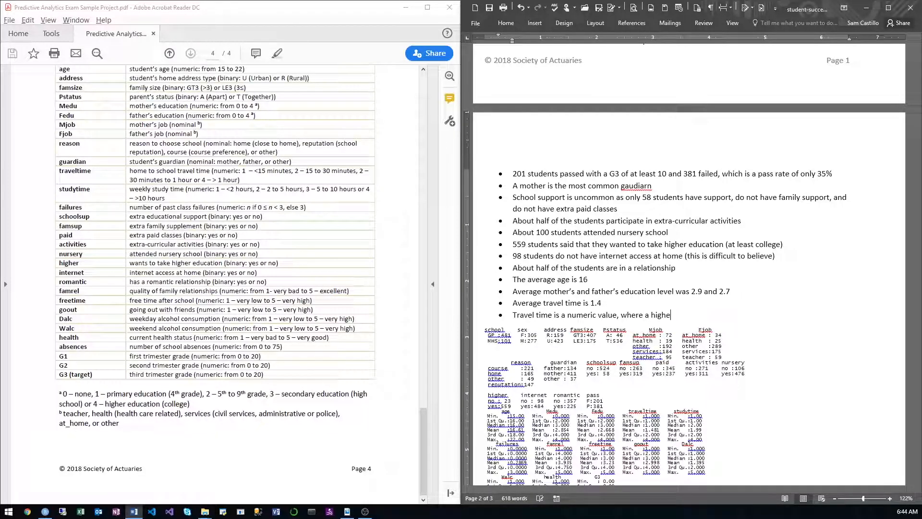
pyautogui.press('BackSpace')
pyautogui.press('BackSpace')
pyautogui.press('BackSpace')
pyautogui.press('BackSpace')
pyautogui.press('BackSpace')
pyautogui.press('BackSpace')
pyautogui.press('BackSpace')
pyautogui.press('BackSpace')
pyautogui.press('BackSpace')
pyautogui.press('BackSpace')
pyautogui.press('BackSpace')
pyautogui.press('BackSpace')
pyautogui.press('BackSpace')
pyautogui.press('BackSpace')
pyautogui.press('BackSpace')
# Step: Continue the travel time bullet with "that is in buckets of <15 minutes,"
pyautogui.write('that is in buckets of')
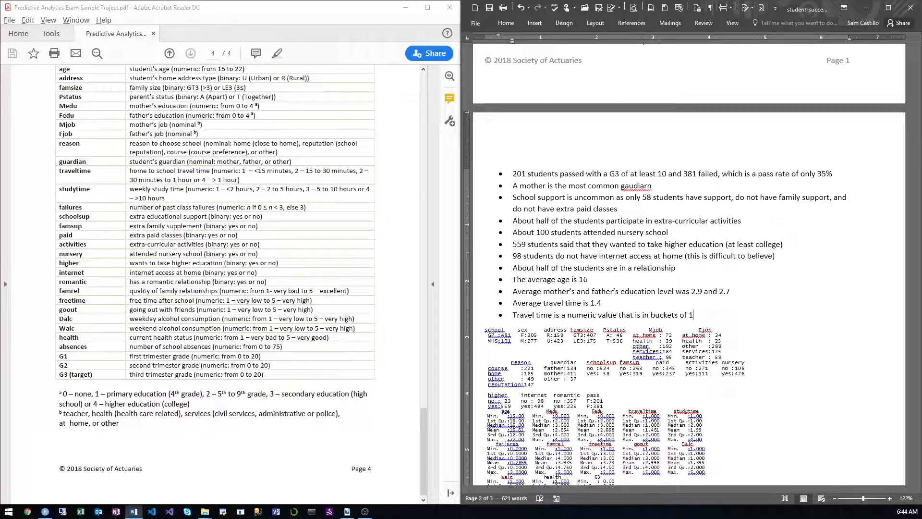
pyautogui.write(' 15')
pyautogui.press('BackSpace')
pyautogui.write('15 minutes, 15-')
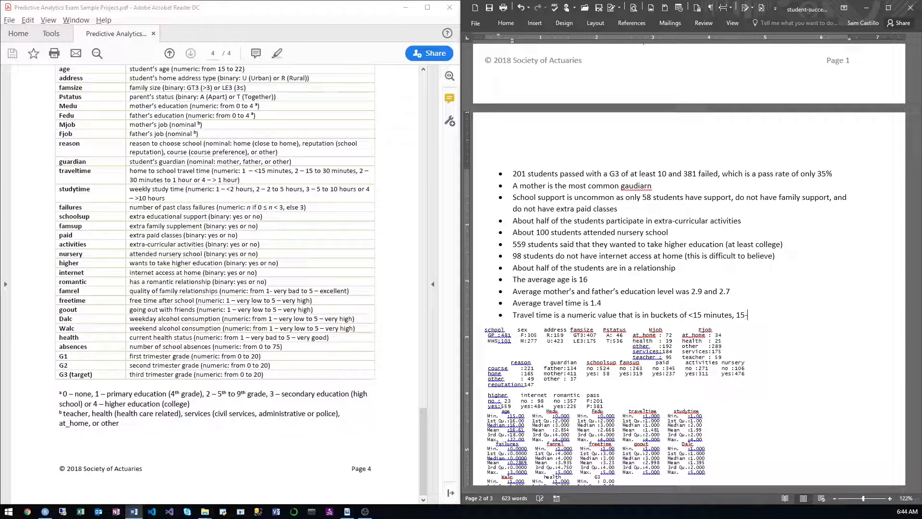
pyautogui.write('30 minutes, and')
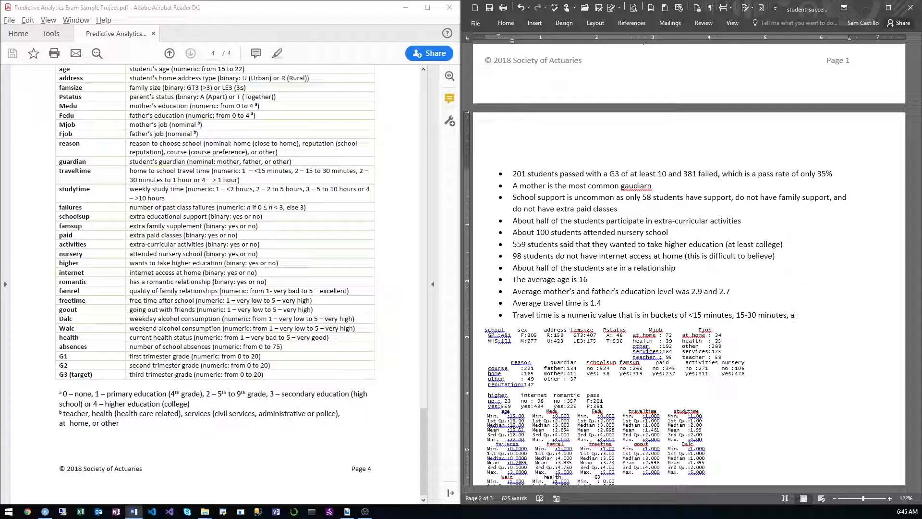
# Step: Add the remaining travel time buckets to the bullet: "15-30 minutes, 30-minutes-1hr, and 1hr"
pyautogui.press('BackSpace')
pyautogui.write('30-minutes-1hr')
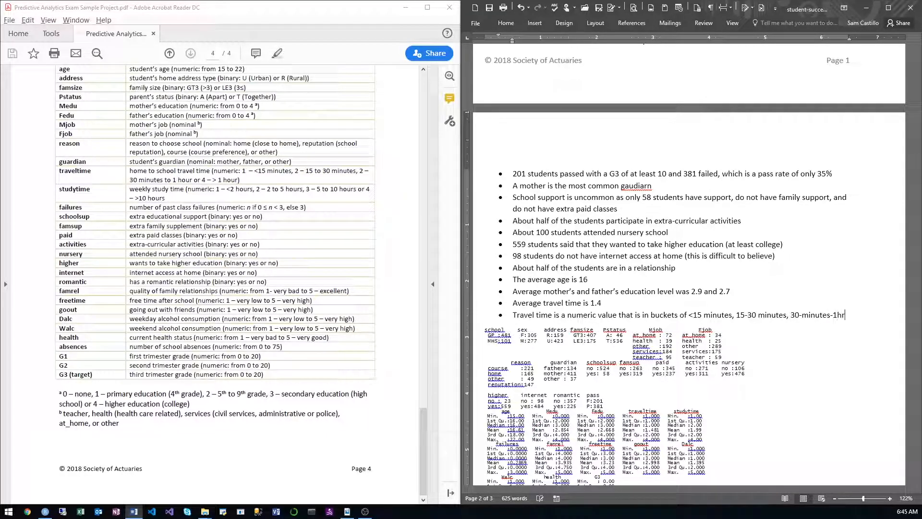
pyautogui.write(', and 1hr')
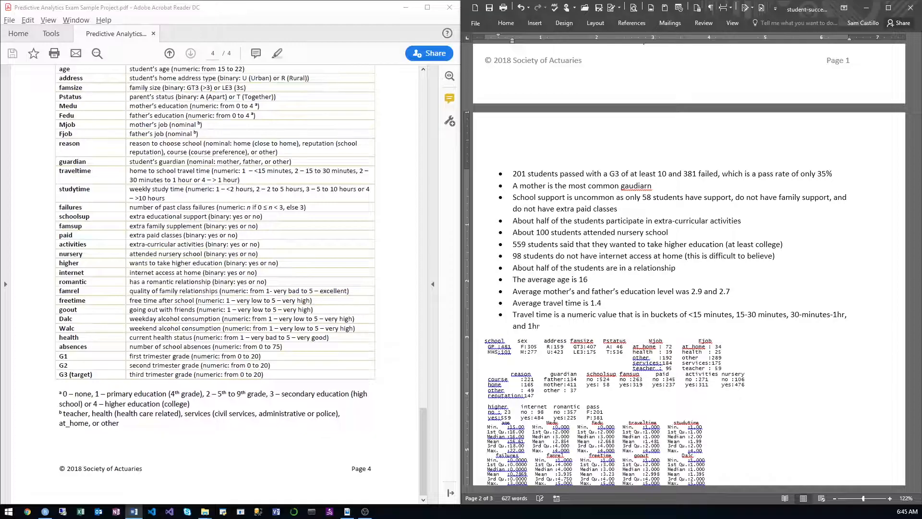
pyautogui.write('+, which means that ')
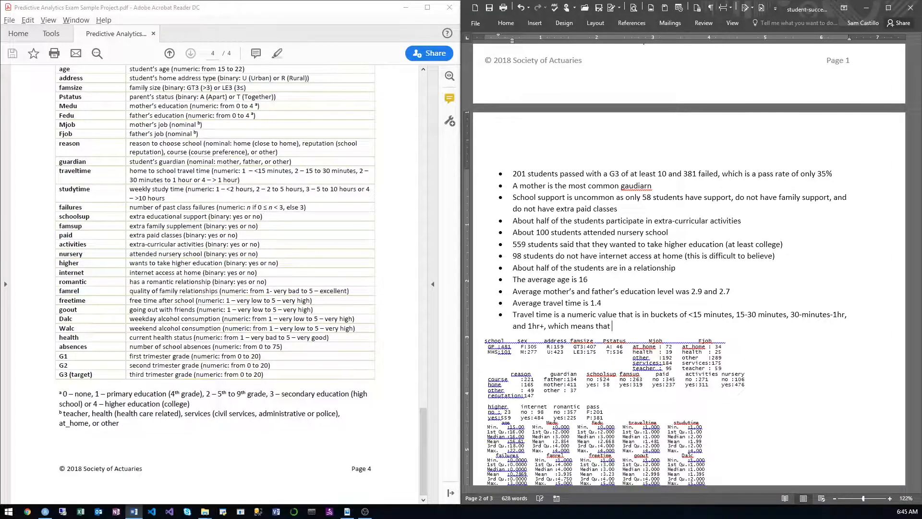
pyautogui.write('we can us')
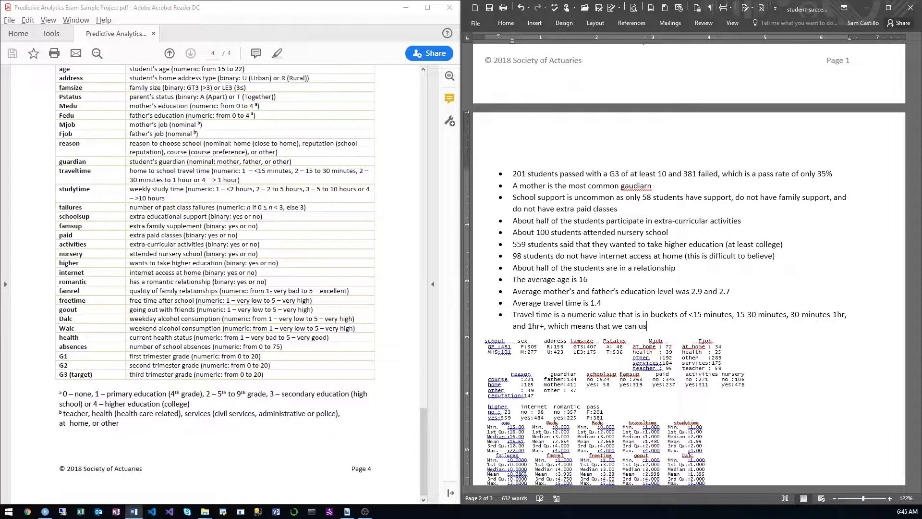
pyautogui.write('e thi ')
pyautogui.write('numeric ')
pyautogui.write('levels ')
pyautogui.write('from 1-')
pyautogui.write('4 ')
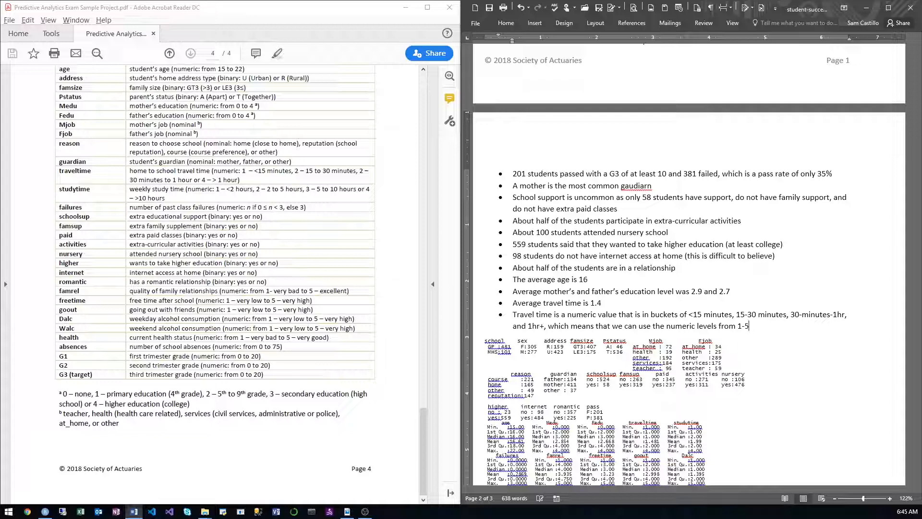
pyautogui.write('directly in the m')
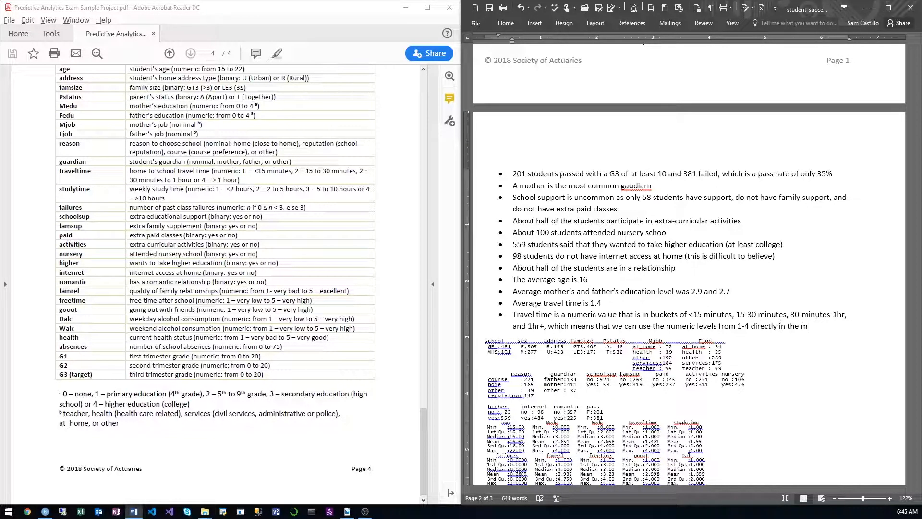
pyautogui.write('odel. ')
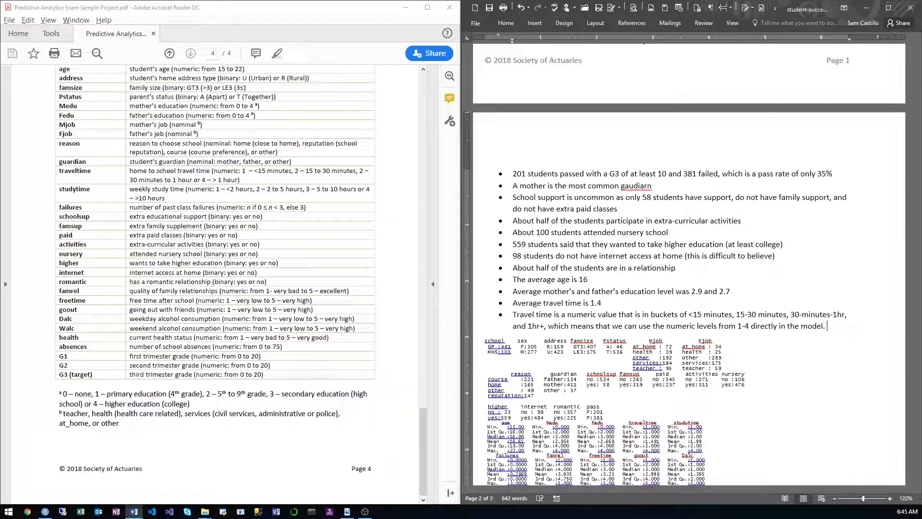
pyautogui.write(' AThe mean trav')
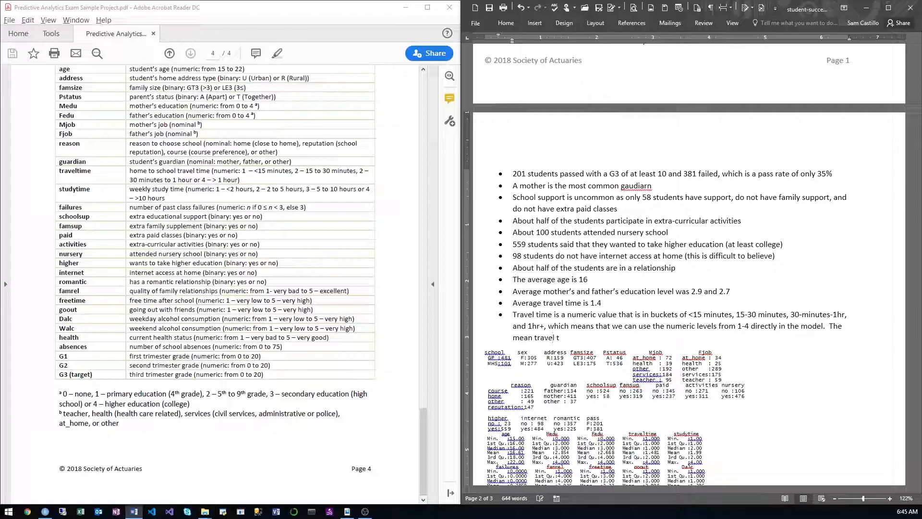
pyautogui.write('el time was 1.')
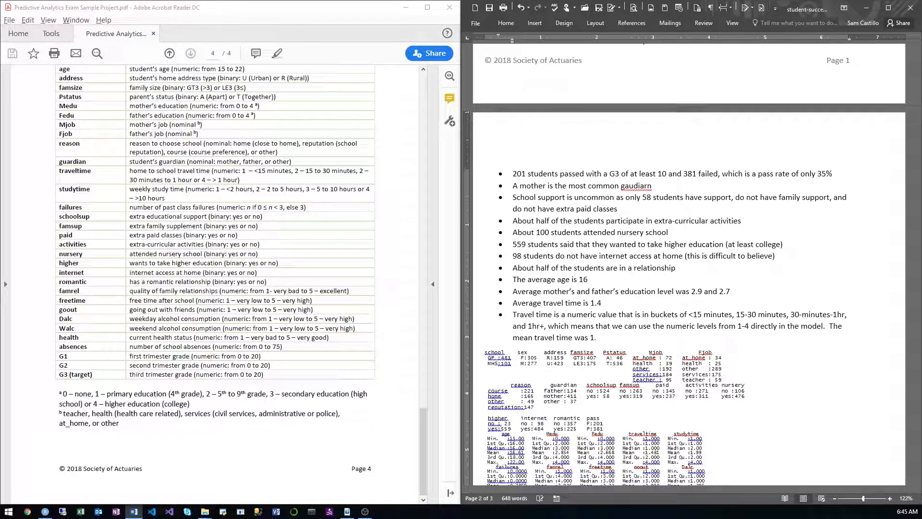
pyautogui.write('481.')
# Step: Add the sentence "The mean travel time was 1.481." to the bullet and start another bullet
pyautogui.press('Return')
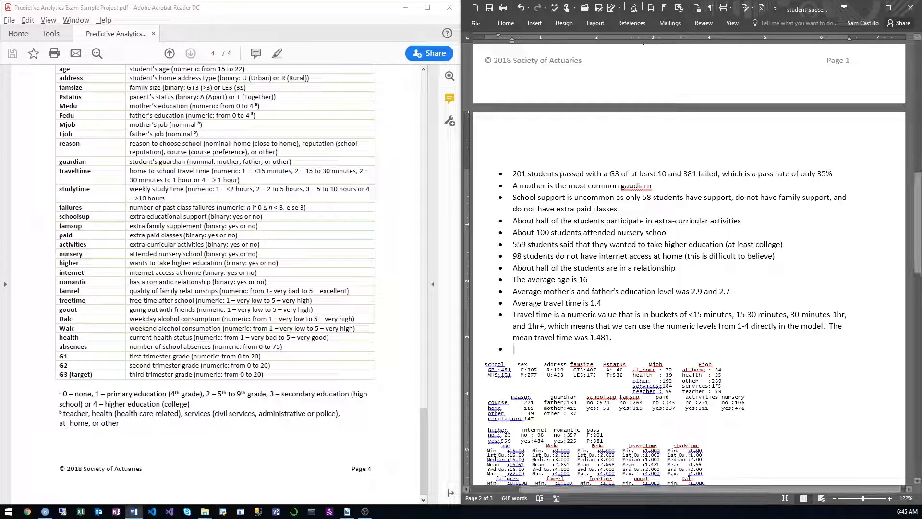
# Step: Begin the empty bullet below the travel time notes with "Similarly, study time was a"
pyautogui.moveTo(590, 337); pyautogui.dragTo(613, 339)
pyautogui.scroll(-3, 597, 260)
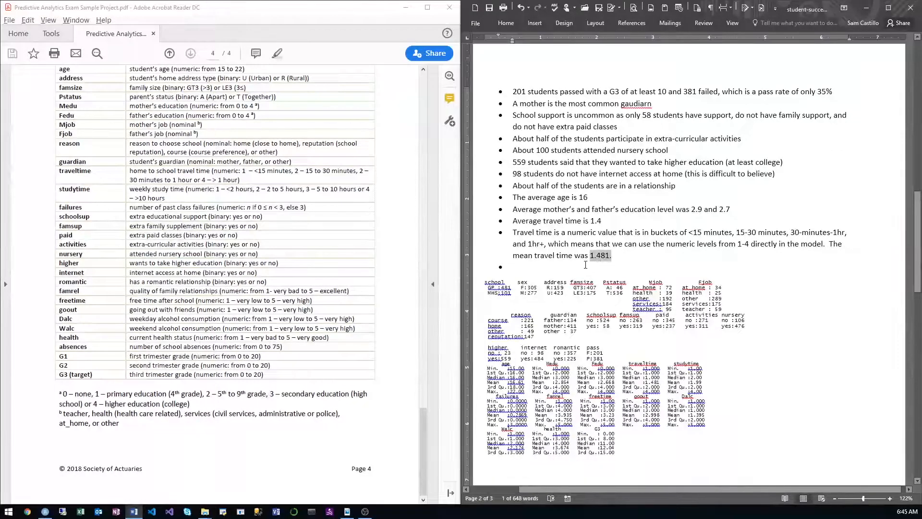
pyautogui.click(585, 265)
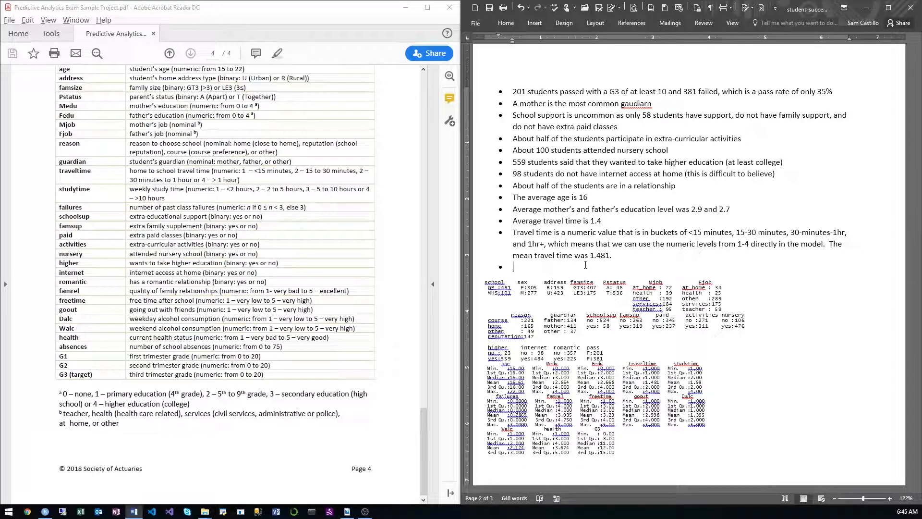
pyautogui.write('milarly, study time was n')
pyautogui.press('BackSpace')
pyautogui.write('a ')
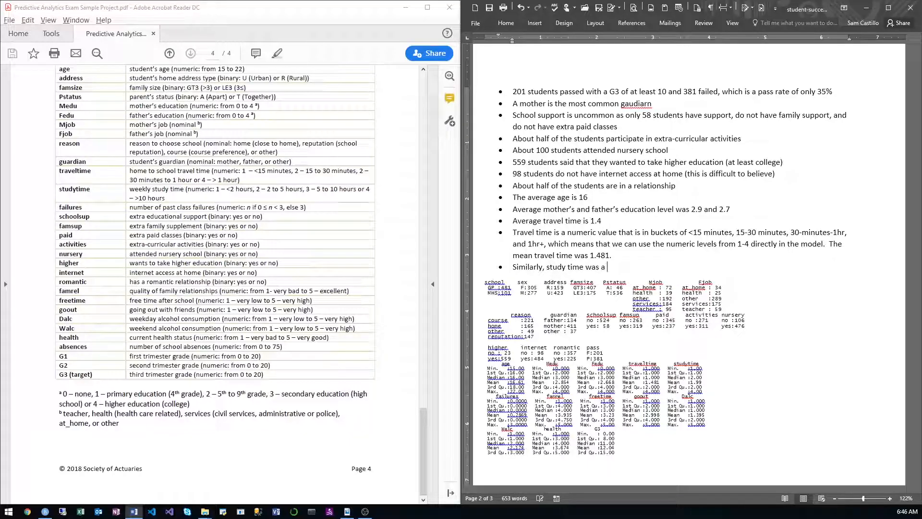
pyautogui.write('nnumeric value with a mean of ')
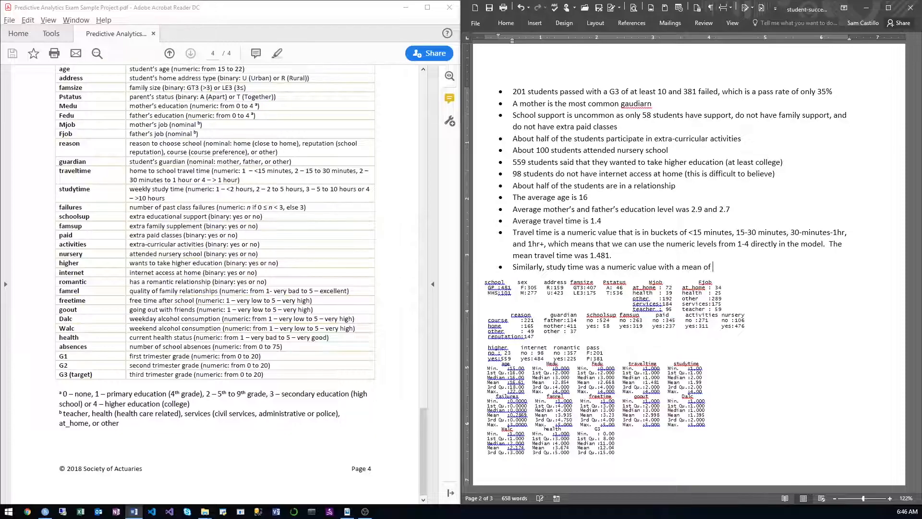
pyautogui.write('2')
# Step: Complete the study time bullet with "numeric value with a mean of 2" and start another bullet
pyautogui.press('Return')
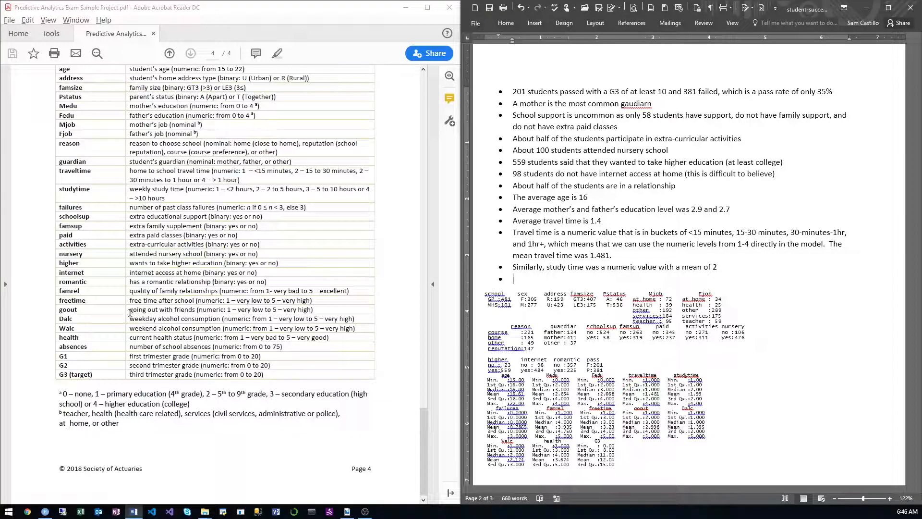
# Step: Examine the goout variable's description in the PDF's data dictionary, then switch to RStudio
pyautogui.moveTo(130, 312); pyautogui.dragTo(307, 314)
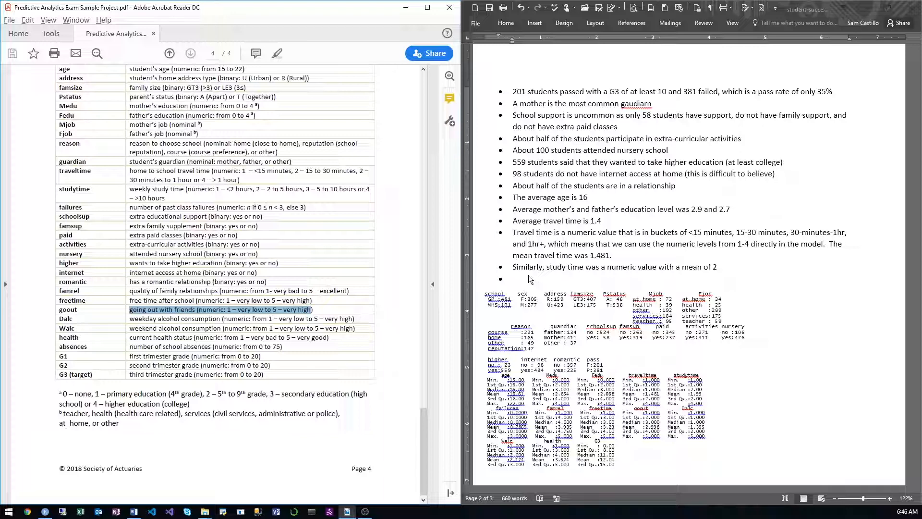
pyautogui.click(587, 275)
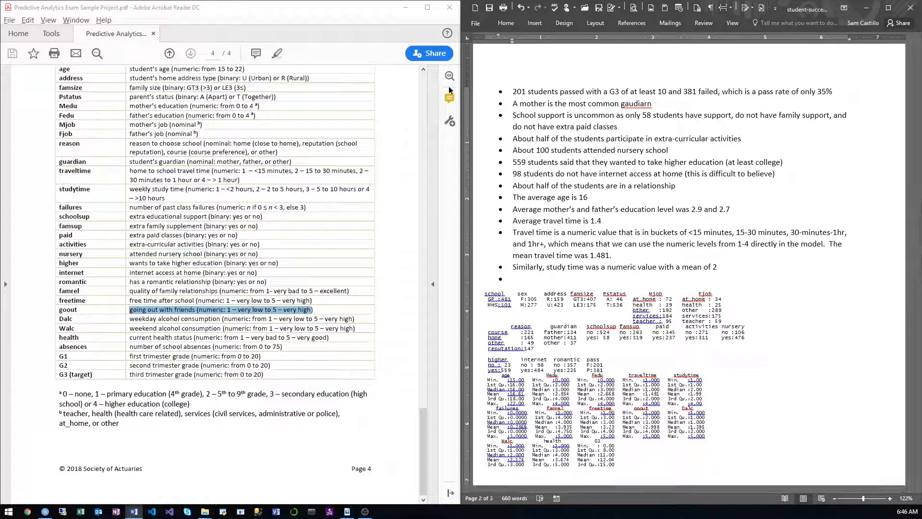
pyautogui.click(407, 10)
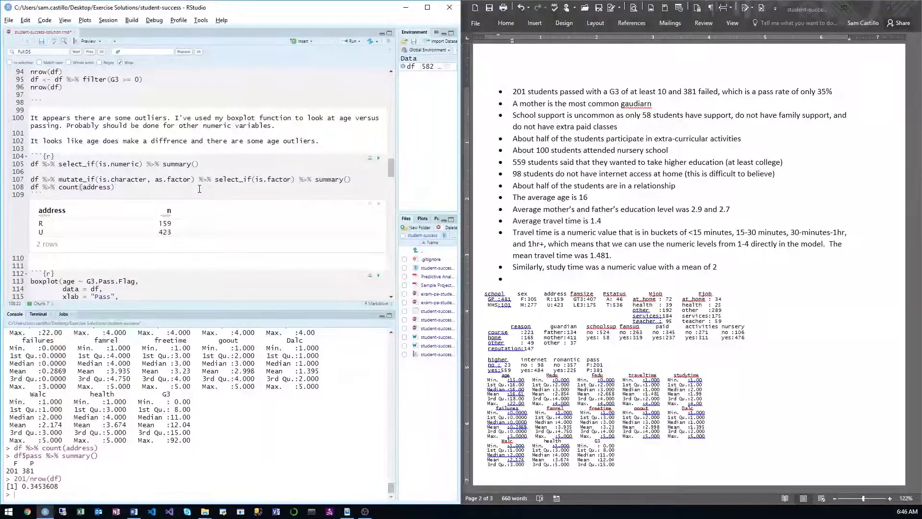
# Step: Begin a new pipeline with "df %>%" below the address count in the R code chunk
pyautogui.press('Return')
pyautogui.press('Return')
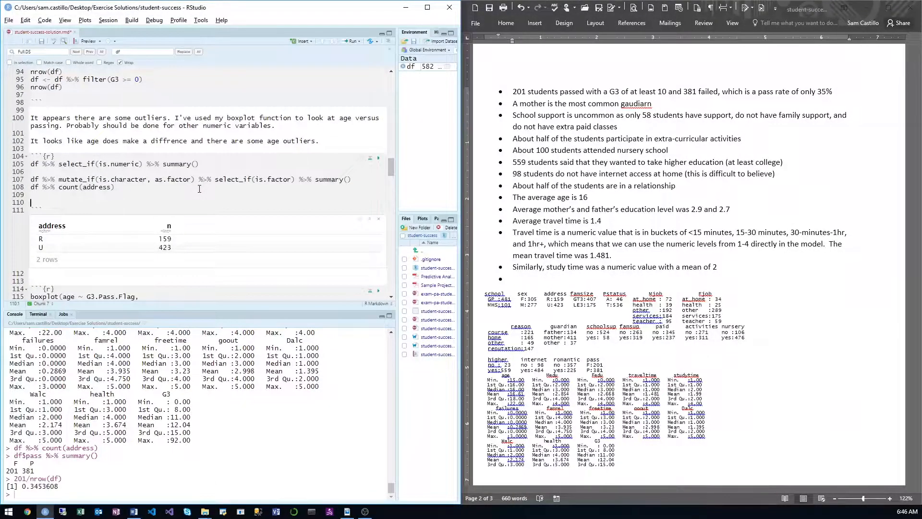
pyautogui.write('df')
pyautogui.hotkey('ctrl', 'shift', 'm')
pyautogui.press('Return')
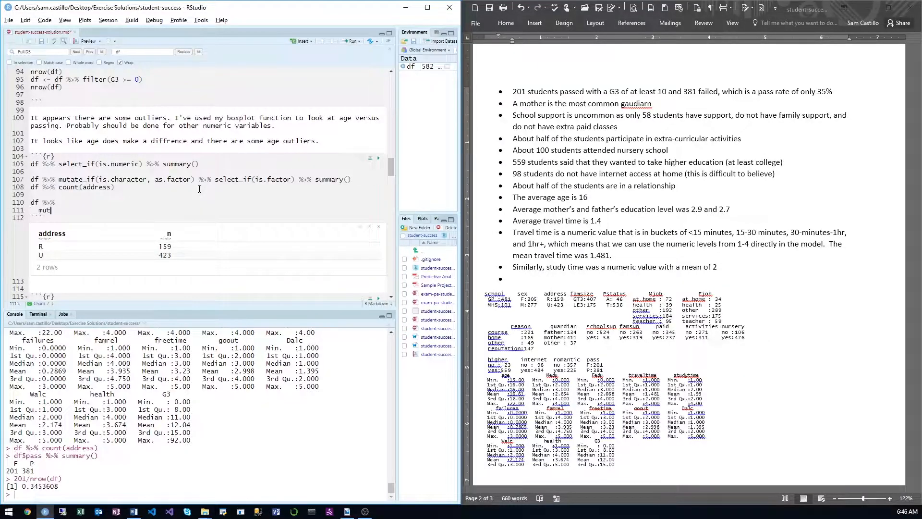
pyautogui.write('mutate_')
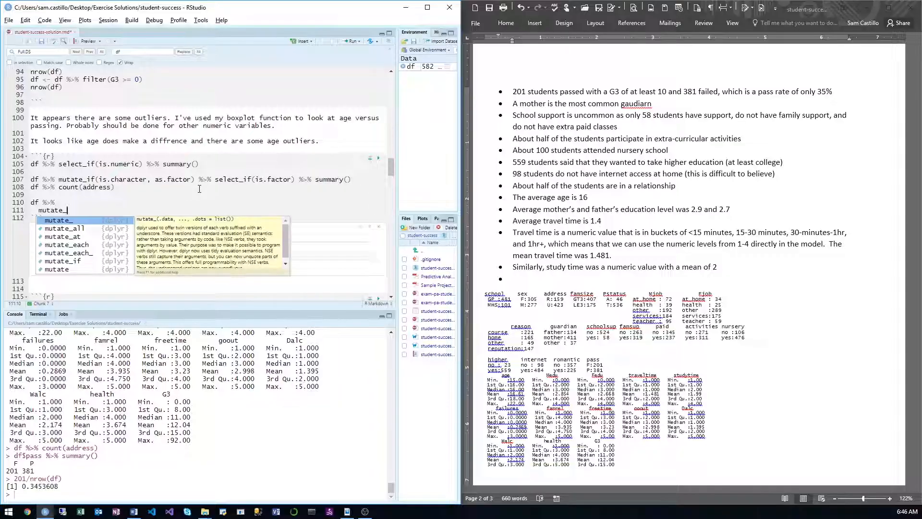
pyautogui.write('at')
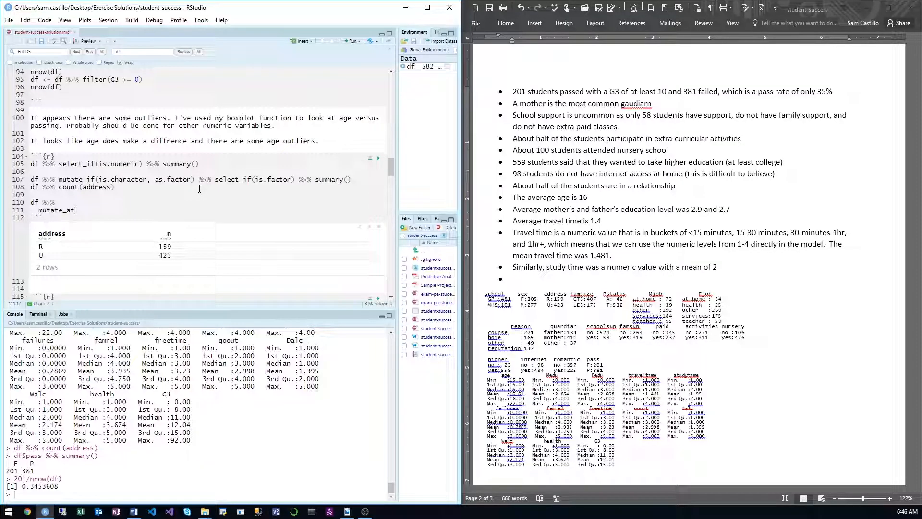
pyautogui.press('BackSpace')
pyautogui.press('BackSpace')
pyautogui.press('BackSpace')
pyautogui.press('BackSpace')
pyautogui.press('BackSpace')
pyautogui.press('BackSpace')
pyautogui.press('BackSpace')
pyautogui.press('BackSpace')
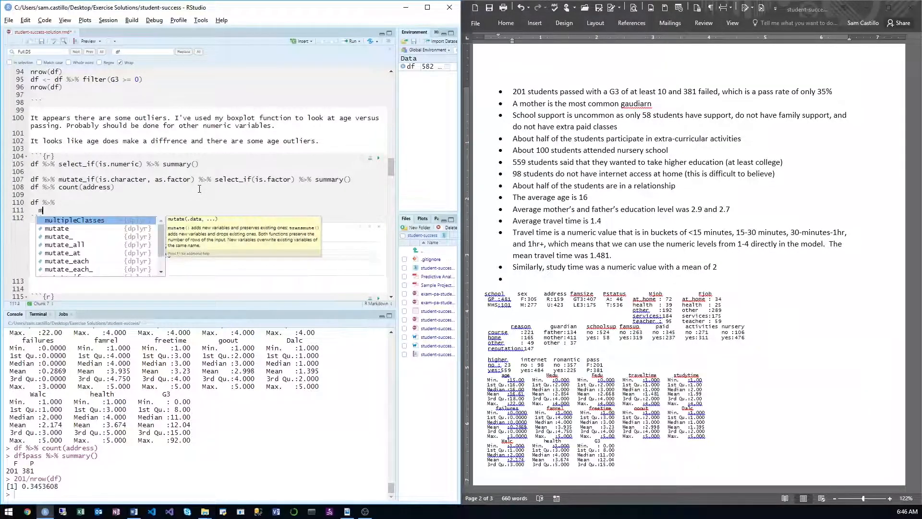
pyautogui.press('BackSpace')
# Step: Add a select() call to the df pipeline and enlarge the console to show the numeric summary
pyautogui.write('select(')
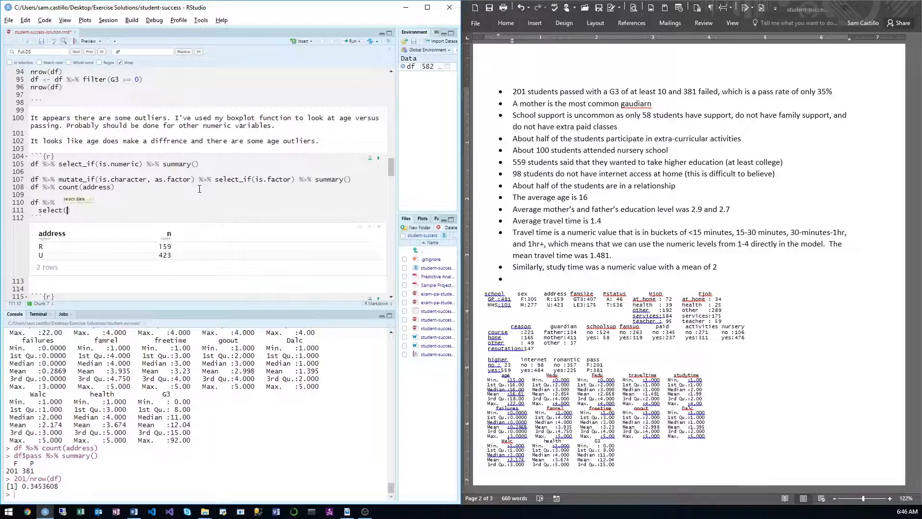
pyautogui.moveTo(190, 310); pyautogui.dragTo(190, 229)
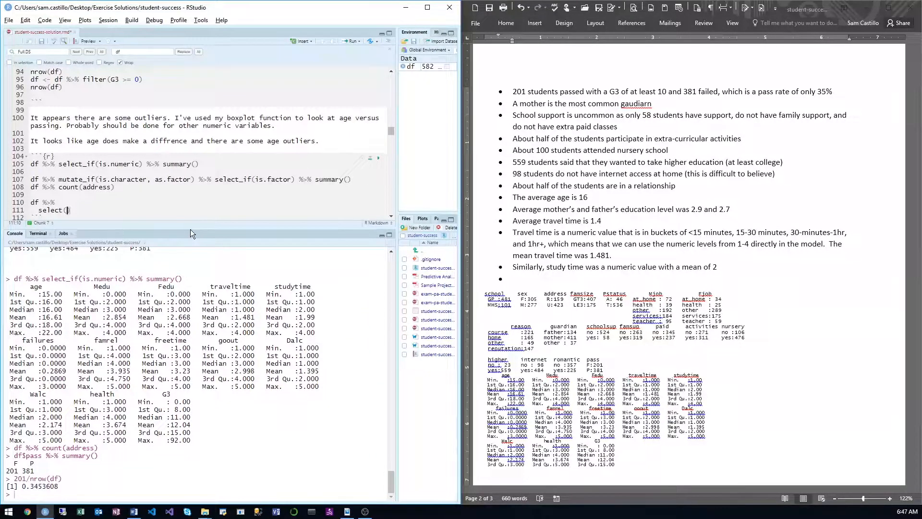
# Step: Bring the sample project PDF forward and dock it to the right half of the screen
pyautogui.hotkey('alt', 'Tab')
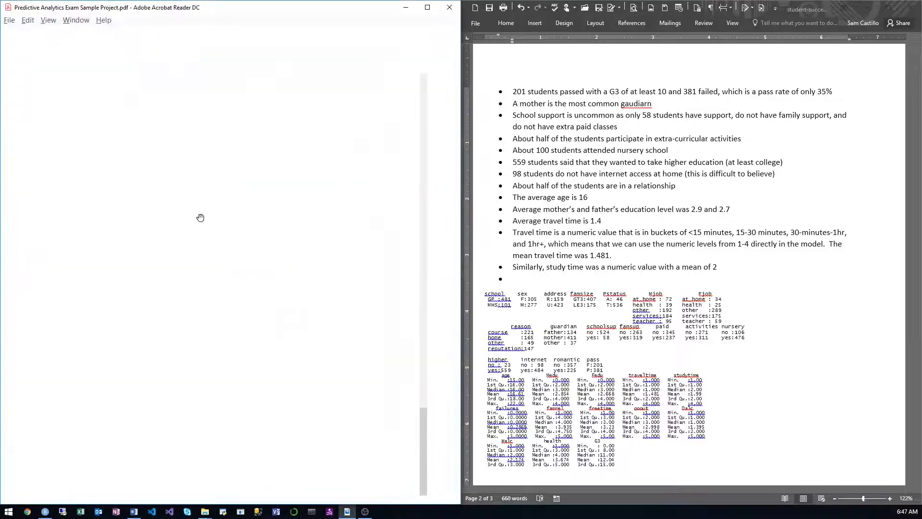
pyautogui.moveTo(240, 8); pyautogui.dragTo(764, 35)
pyautogui.moveTo(532, 31); pyautogui.dragTo(649, 31)
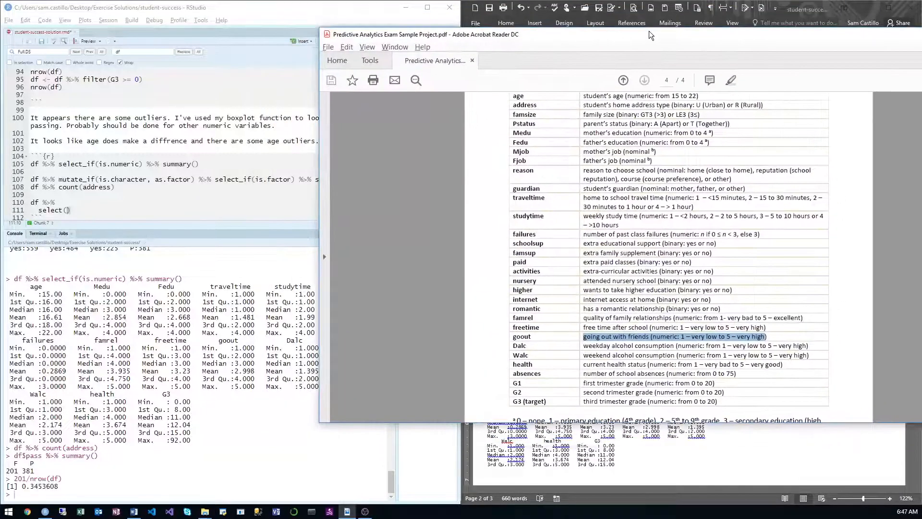
pyautogui.press('super+Up')
pyautogui.press('super+Right')
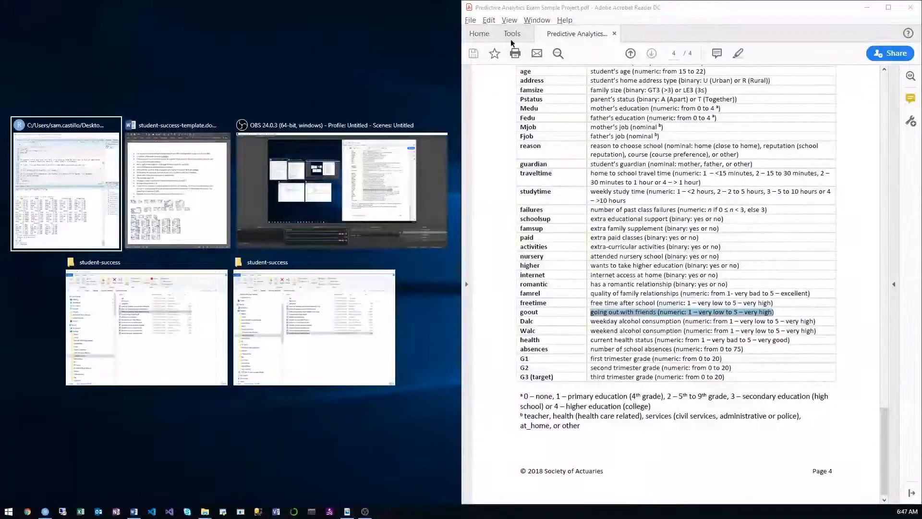
# Step: Dock RStudio beside the PDF and enter traveltime, studytime and famrel as the first columns inside the select() call
pyautogui.click(108, 192)
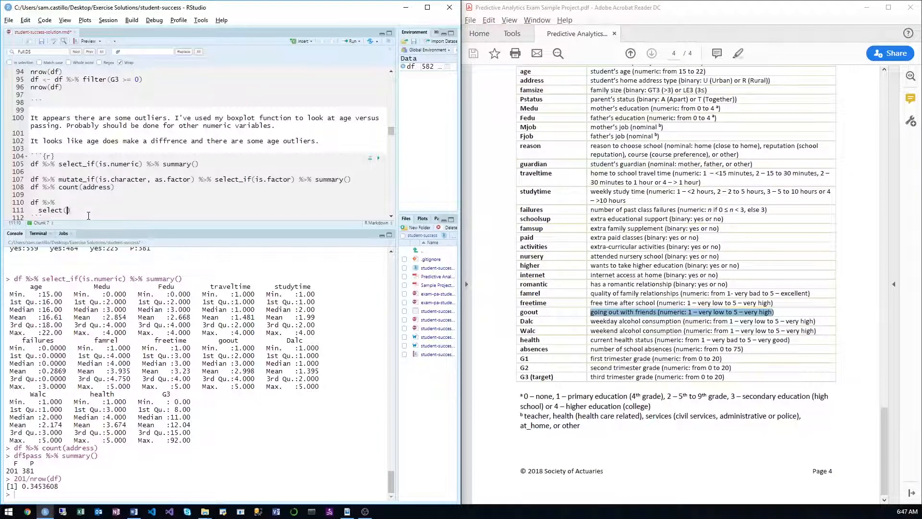
pyautogui.write('trav')
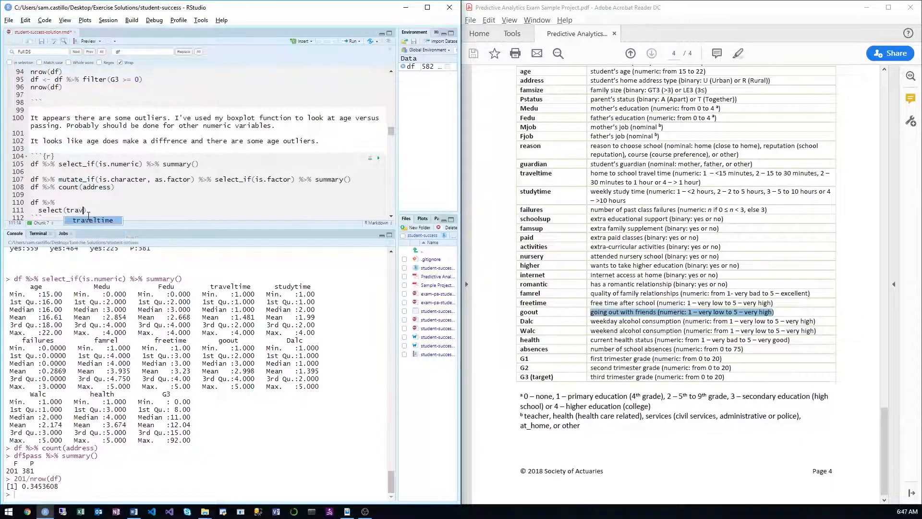
pyautogui.write('elti')
pyautogui.press('Tab')
pyautogui.write(', stu')
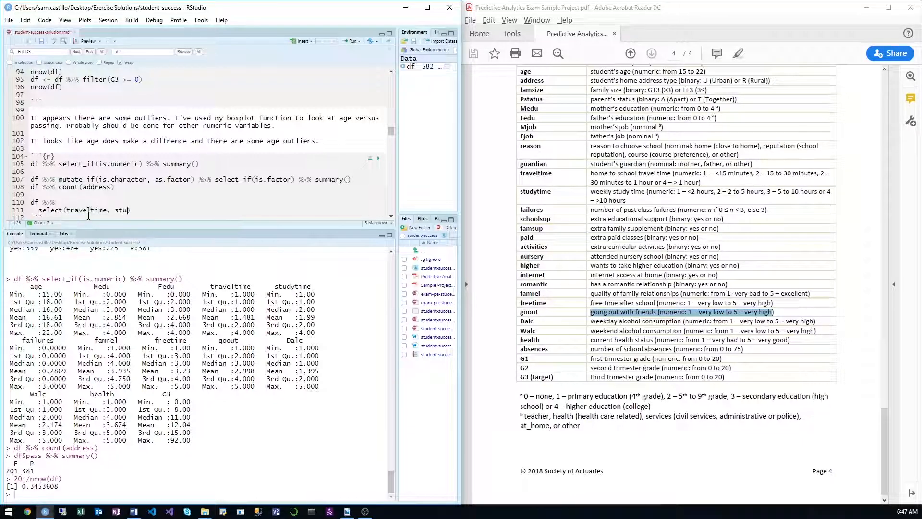
pyautogui.write('dytime,')
pyautogui.write('famrel')
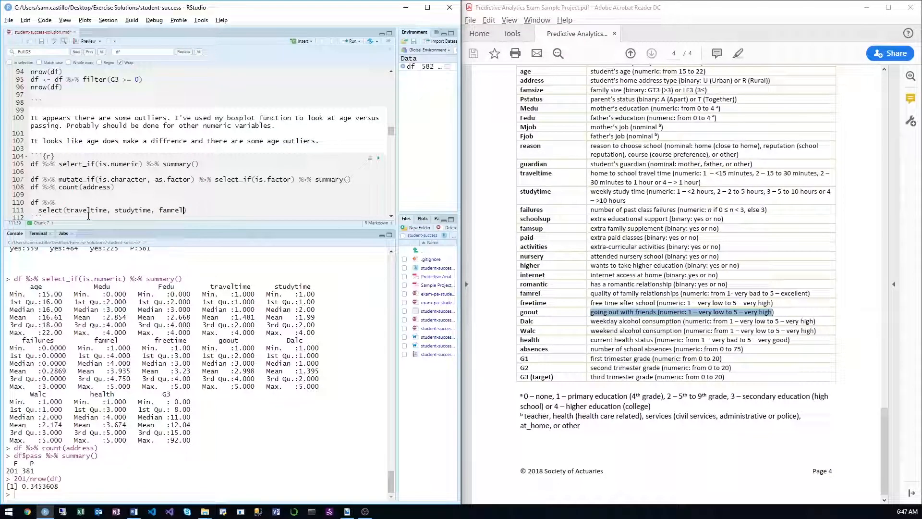
pyautogui.write(', freetime, goout, Da')
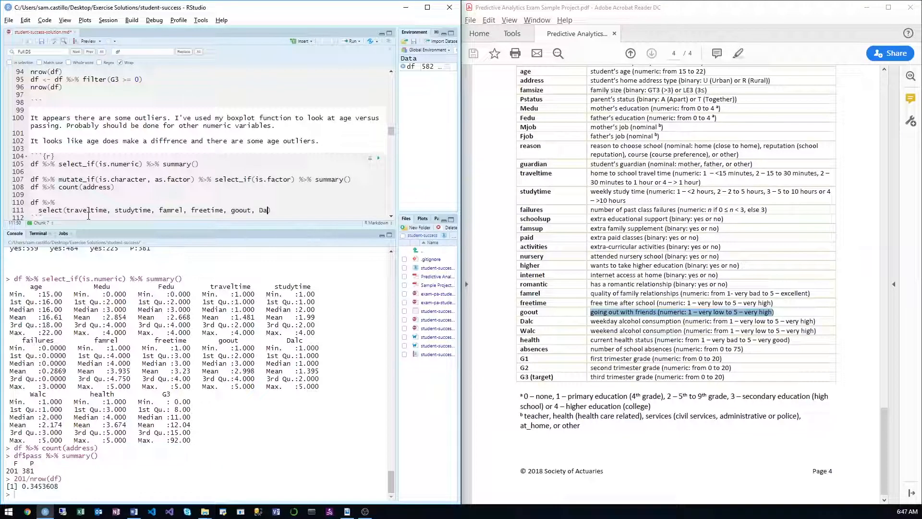
pyautogui.write('lc, Walc, health')
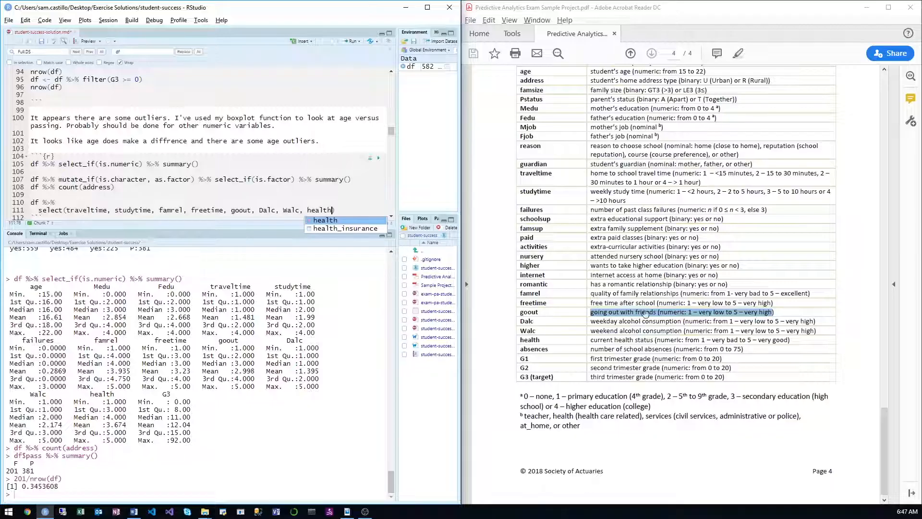
# Step: Add freetime, goout, Dalc, Walc and health to the select() call's column list
pyautogui.click(718, 312)
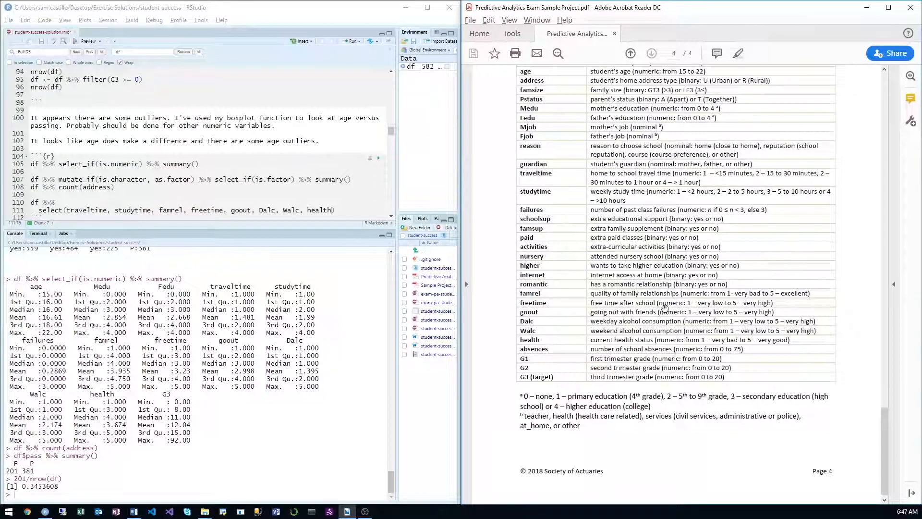
pyautogui.click(341, 187)
pyautogui.hotkey('ctrl', 'Return')
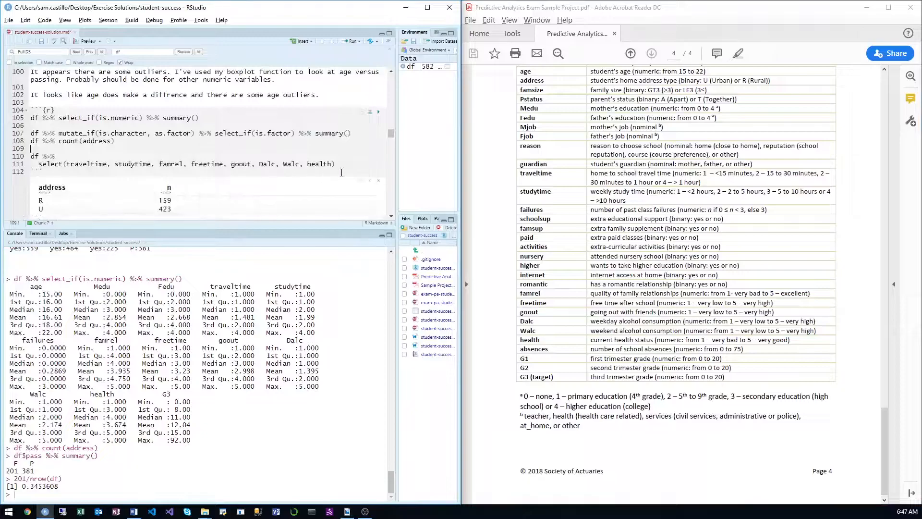
# Step: Pipe the selected columns into mutate_all(as.factor) on a new line
pyautogui.click(342, 164)
pyautogui.write('%>%')
pyautogui.press('Return')
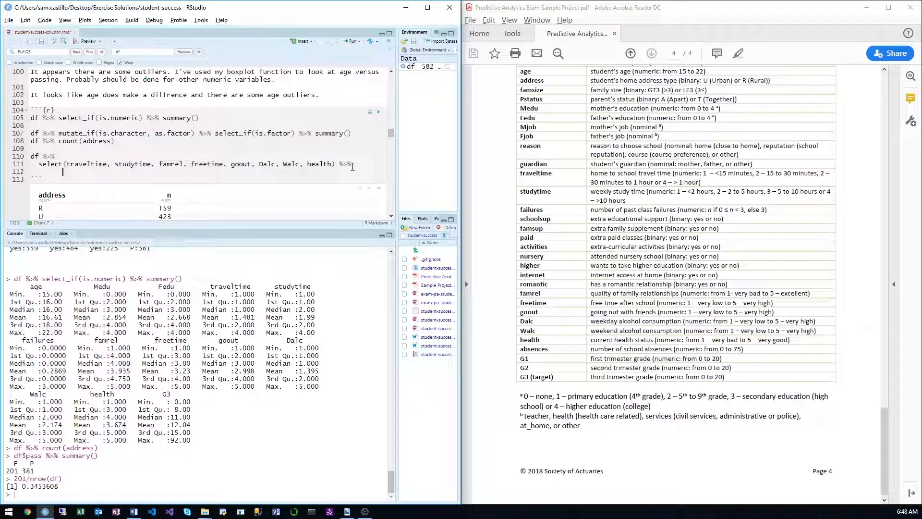
pyautogui.press('Tab')
pyautogui.write('mutate_a')
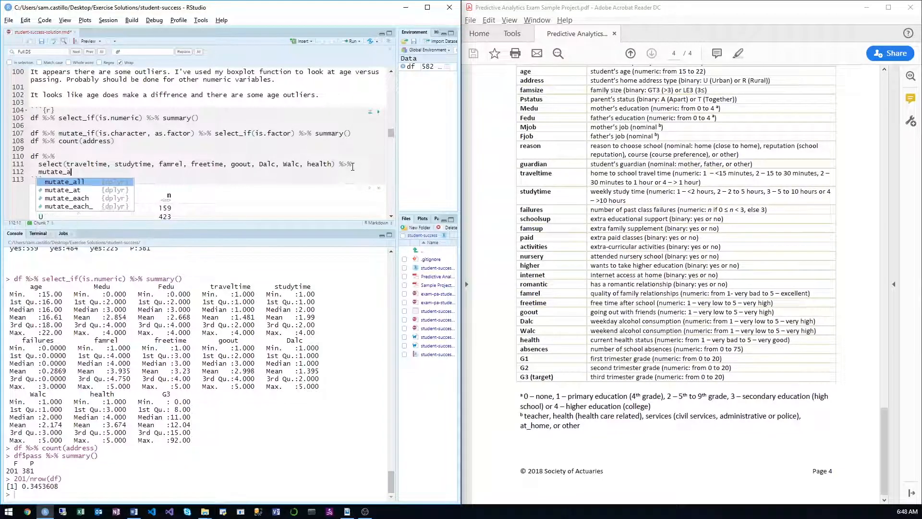
pyautogui.press('Tab')
pyautogui.write('as.factor')
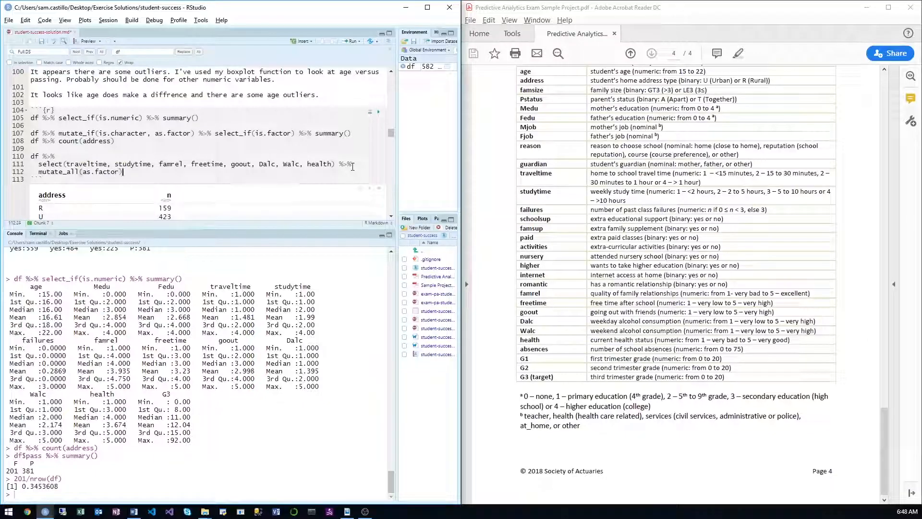
# Step: Pipe the factor conversion into summary() and run the whole df pipeline
pyautogui.hotkey('ctrl', 'shift', 'm')
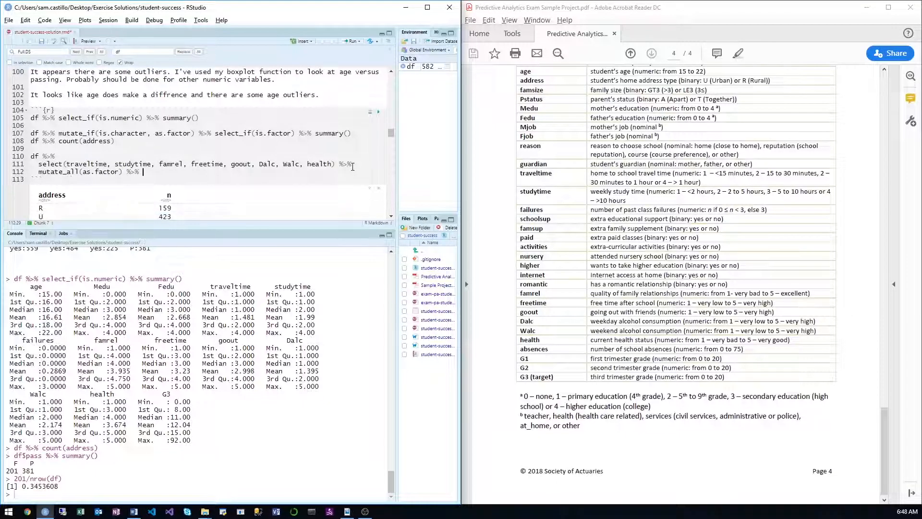
pyautogui.press('Return')
pyautogui.write('s')
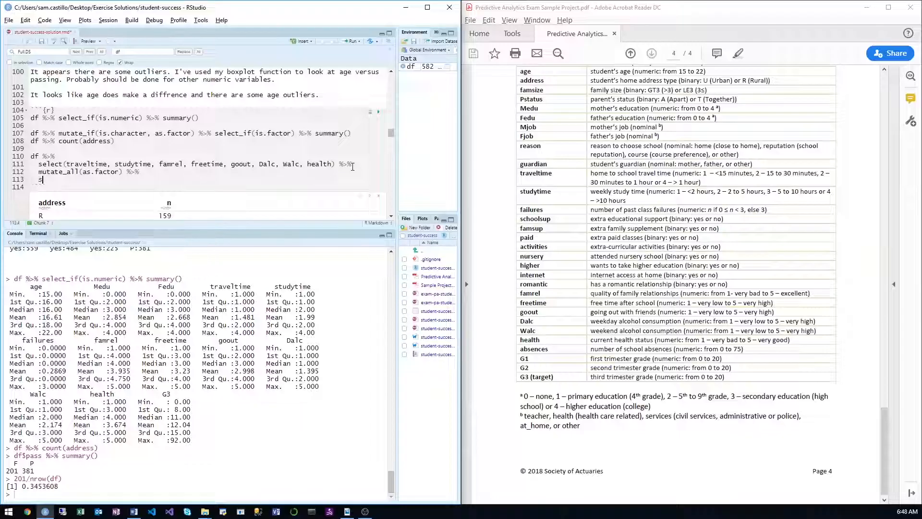
pyautogui.write('ummary()')
pyautogui.hotkey('ctrl', 'Return')
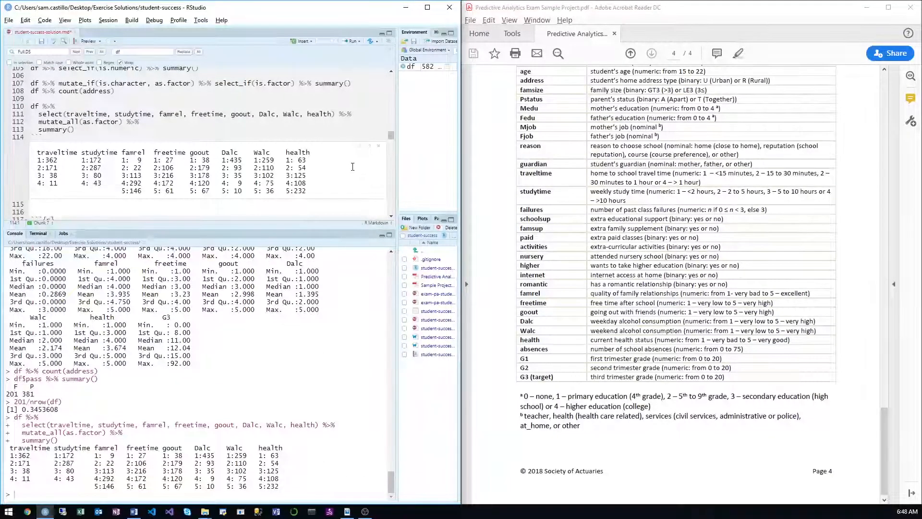
# Step: Copy the factor summary output from the R chunk and place the PDF beside the Word report
pyautogui.moveTo(315, 192); pyautogui.dragTo(32, 152)
pyautogui.hotkey('ctrl', 'c')
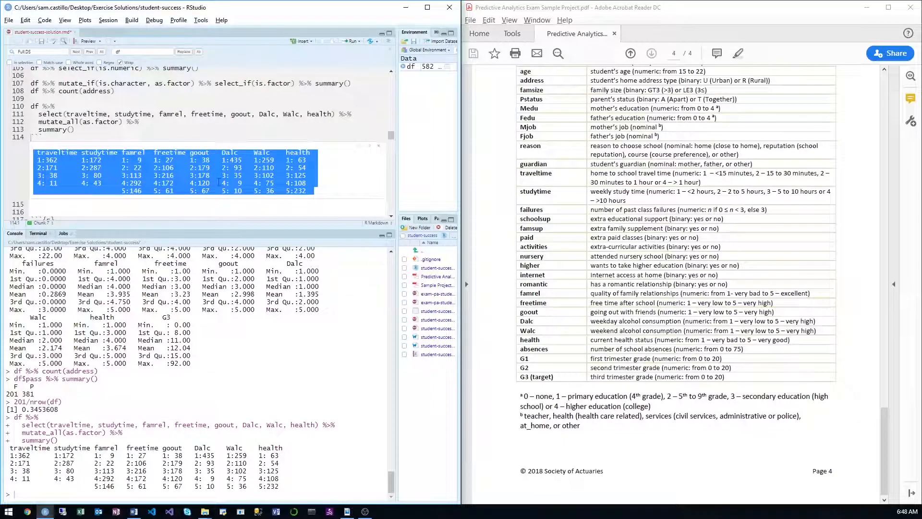
pyautogui.moveTo(682, 9); pyautogui.dragTo(1, 109)
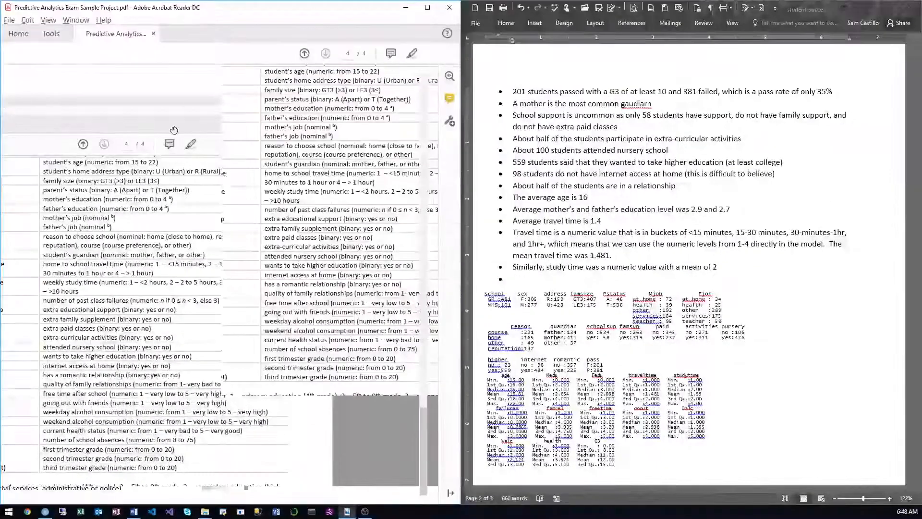
pyautogui.click(586, 274)
pyautogui.scroll(-7, 571, 297)
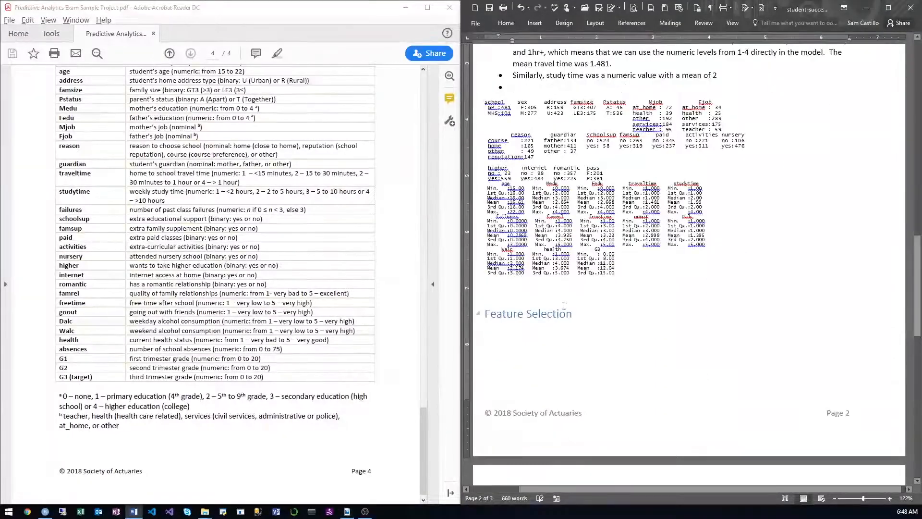
# Step: Begin a paragraph above Feature Selection with "Because some of these variables were numeric, with a range where a higher value indicates more of something"
pyautogui.click(521, 295)
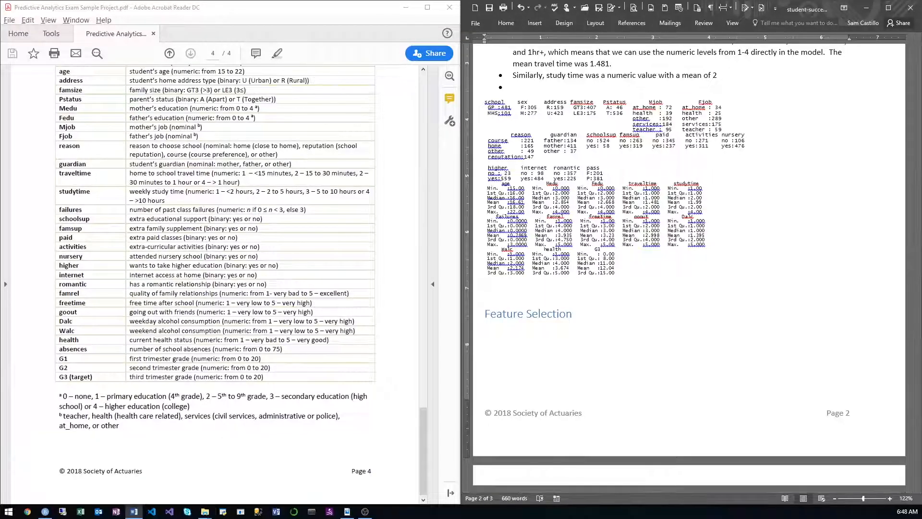
pyautogui.write('Because some of the')
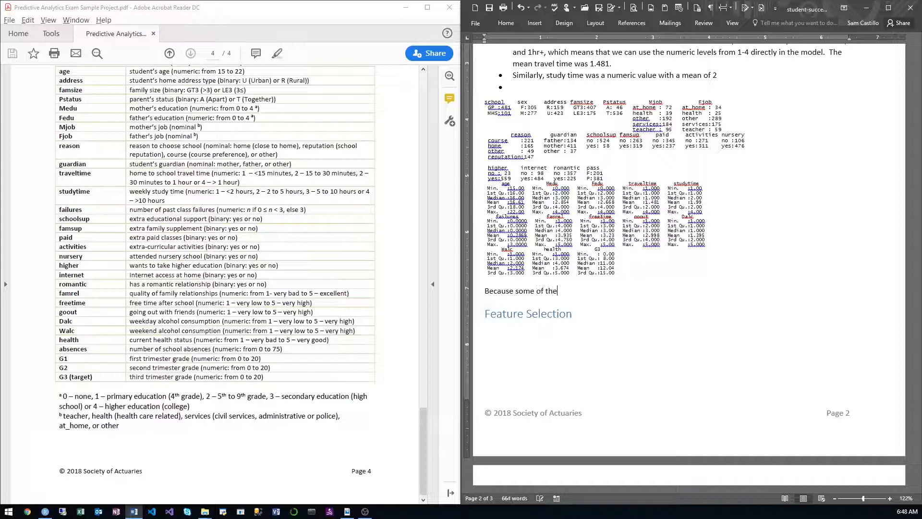
pyautogui.write('se variables were numeric, ')
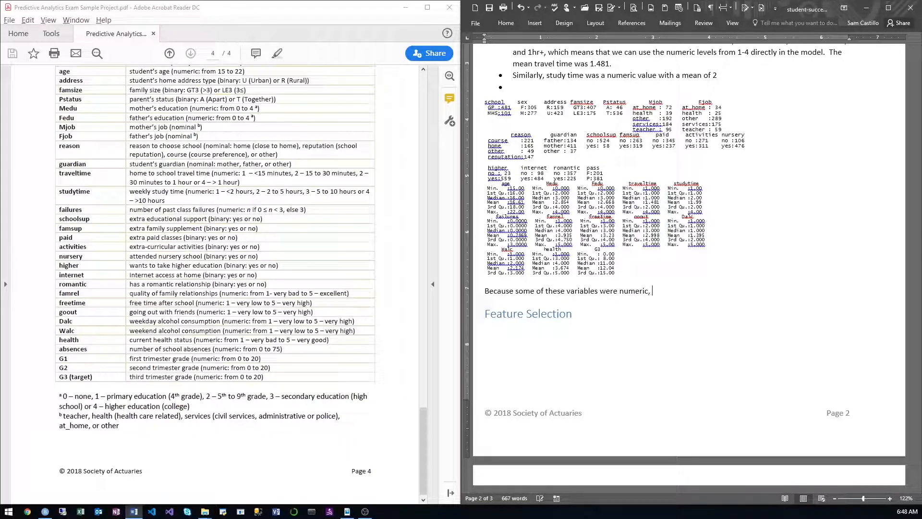
pyautogui.write('with a range where a higher value indica')
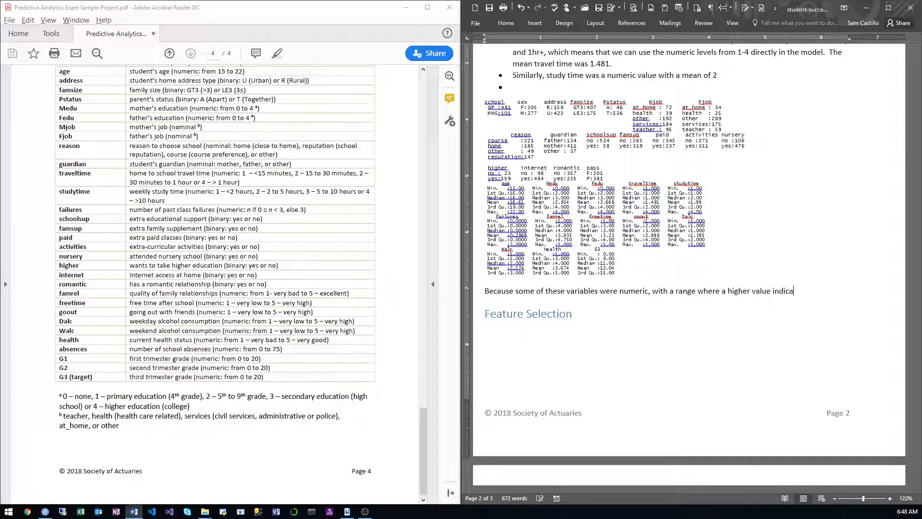
pyautogui.write('tes more of something, s')
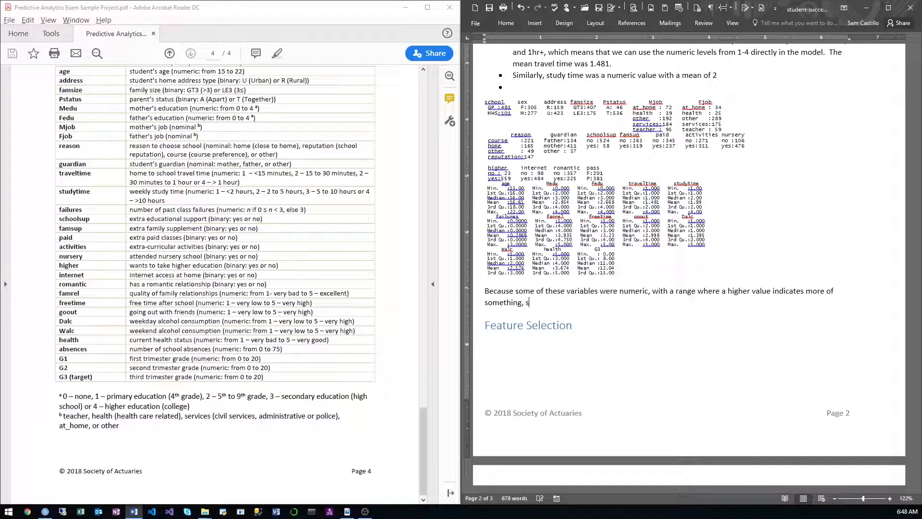
pyautogui.write('uch as more time trave')
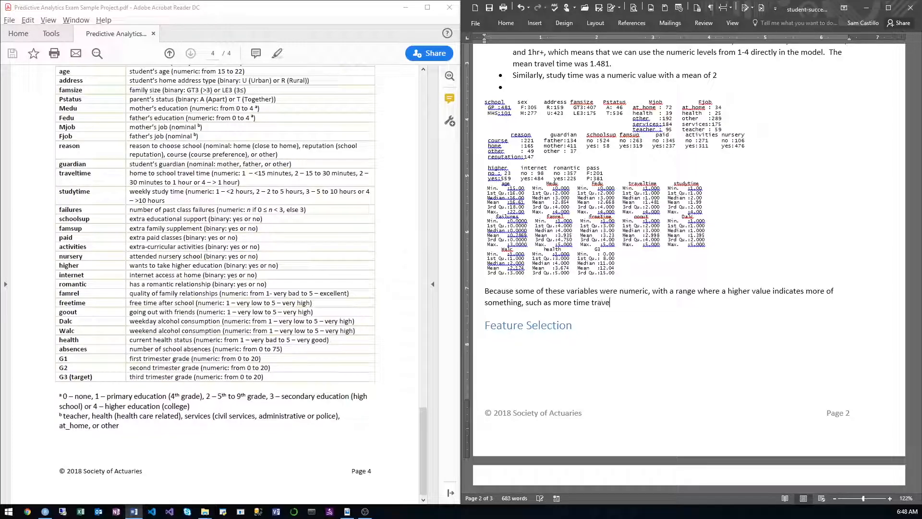
pyautogui.write('ling or more ')
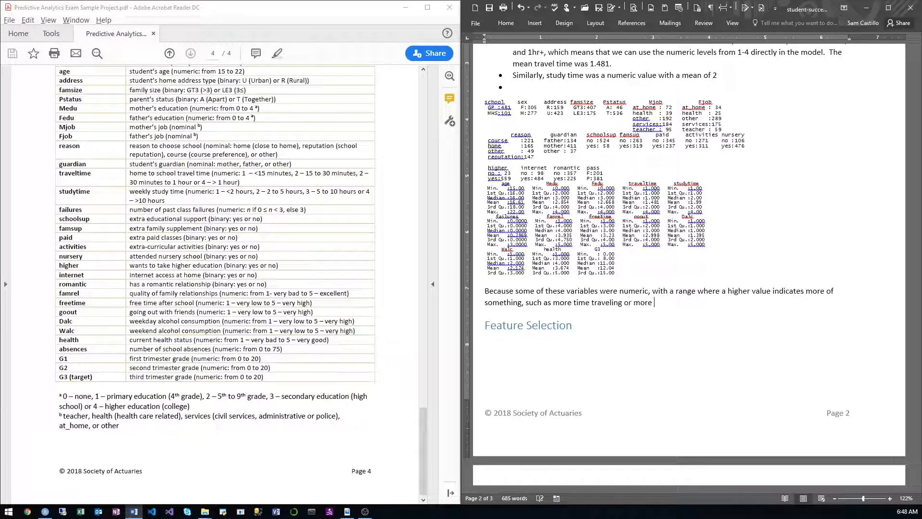
pyautogui.write('alcoho')
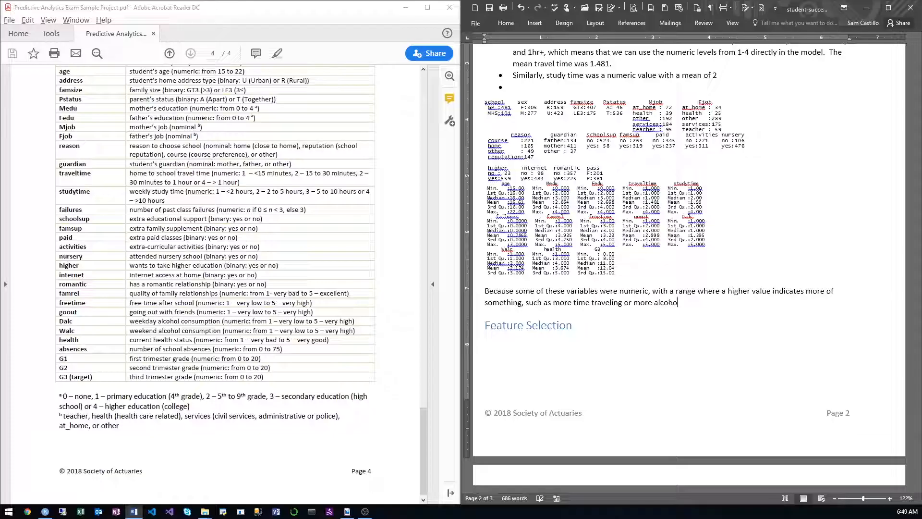
pyautogui.write('l consumed, I conver')
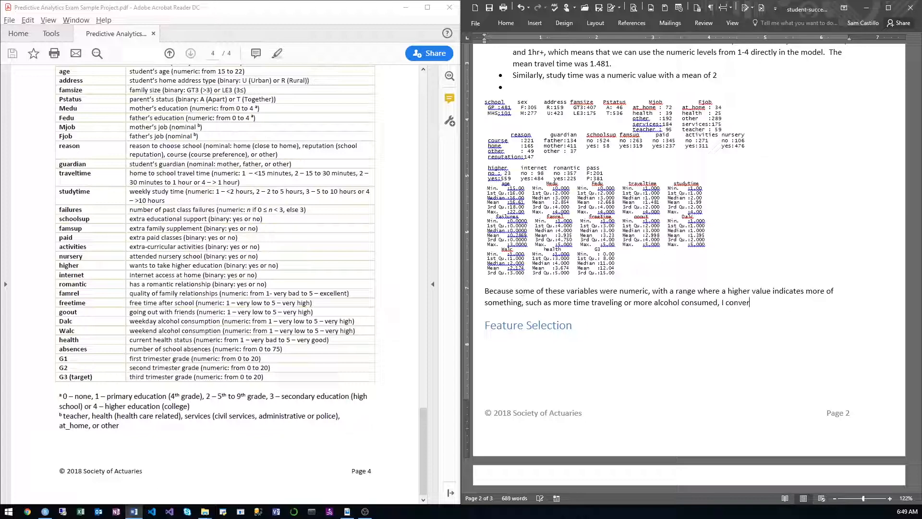
pyautogui.write('ted them as')
# Step: Finish the sentence with "I converted them to factors to look at the frequency of each level."
pyautogui.press('BackSpace')
pyautogui.press('BackSpace')
pyautogui.write('to factors to look')
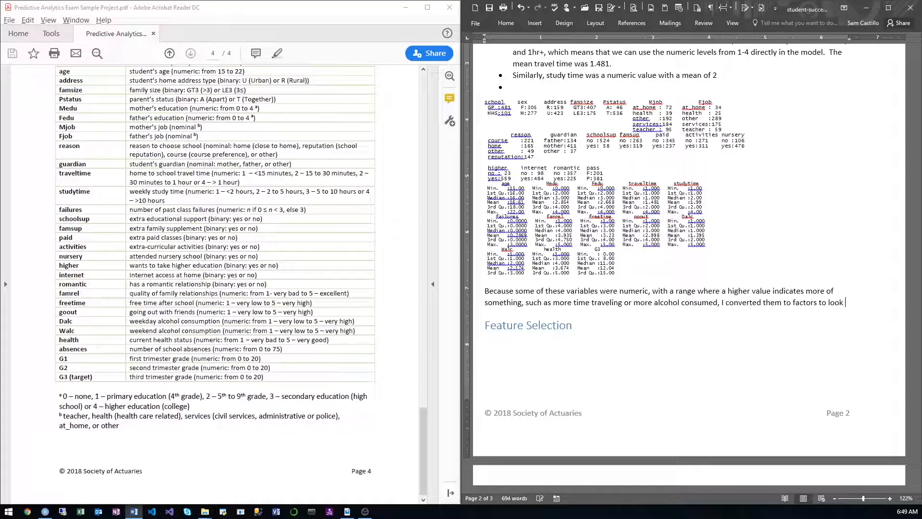
pyautogui.write(' at the fre')
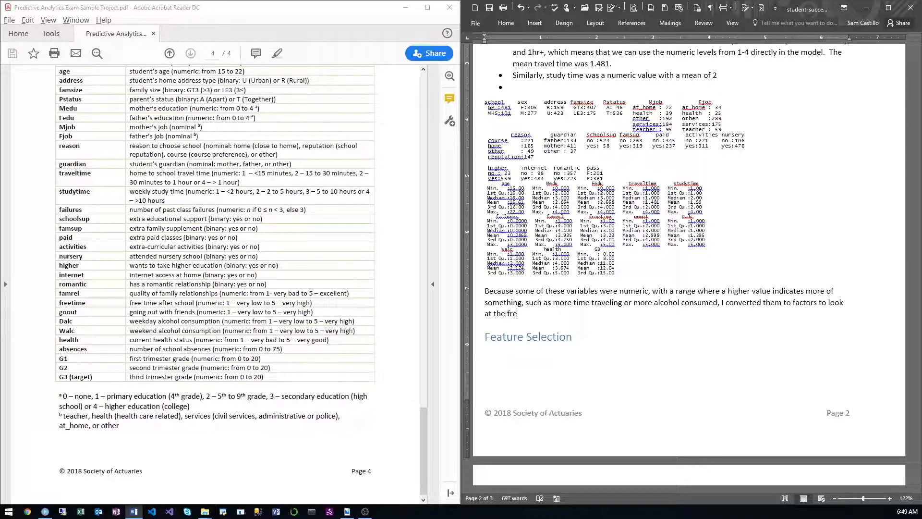
pyautogui.write('quency of each level.')
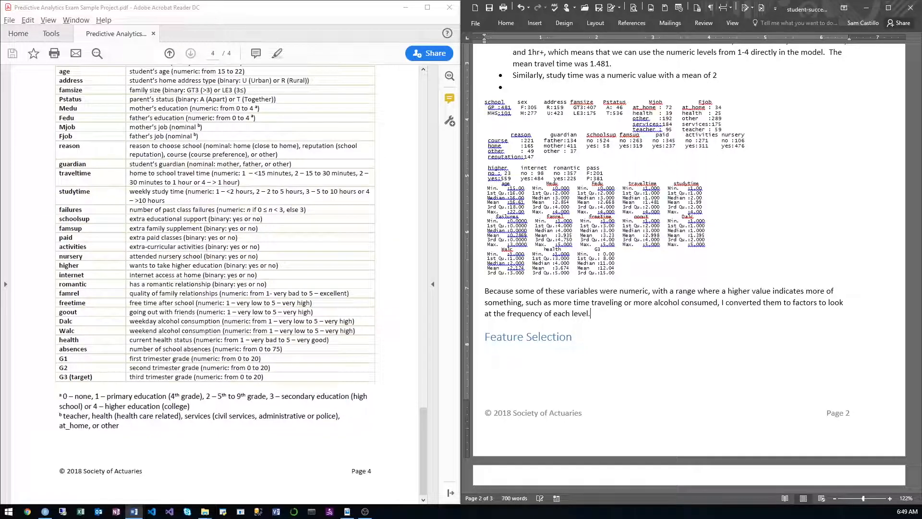
# Step: Paste the factor summary below the paragraph and shrink its font until each row fits on one line
pyautogui.press('Return')
pyautogui.hotkey('ctrl', 'v')
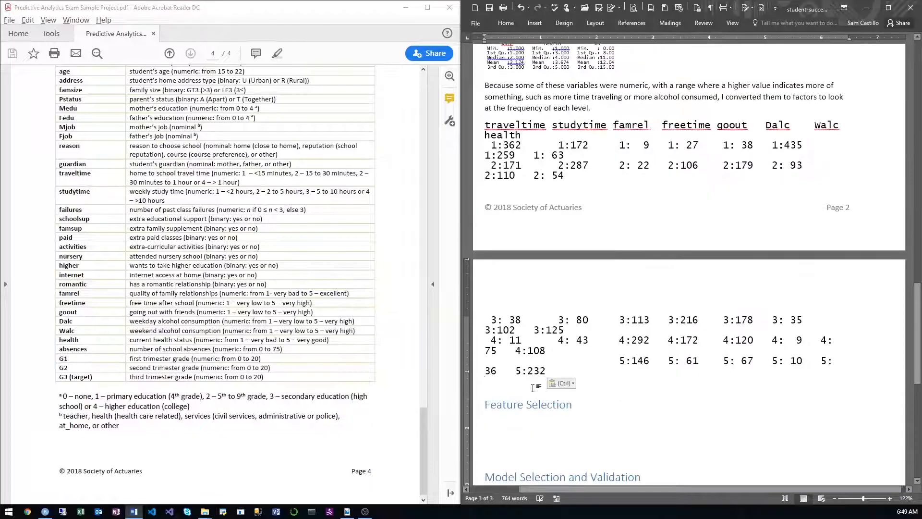
pyautogui.moveTo(534, 383); pyautogui.dragTo(479, 129)
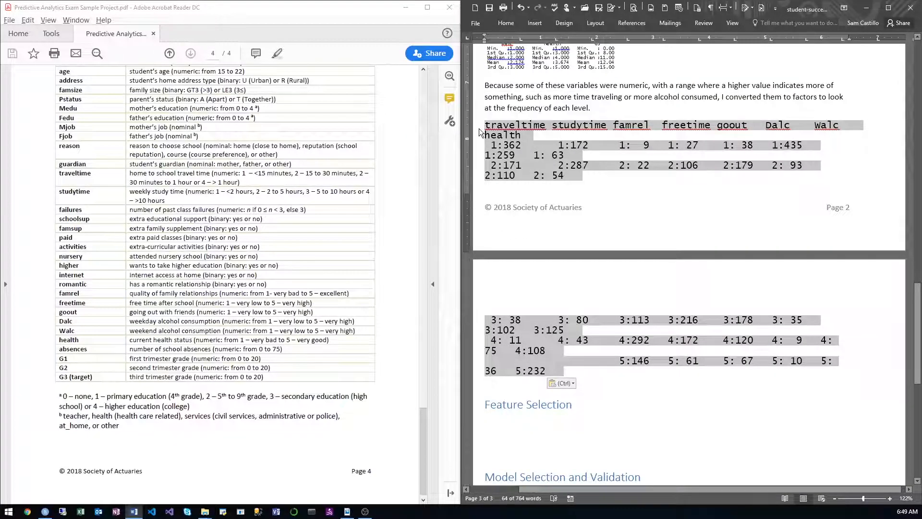
pyautogui.hotkey('ctrl', '[')
pyautogui.hotkey('ctrl', '[')
pyautogui.hotkey('ctrl', '[')
pyautogui.hotkey('ctrl', '[')
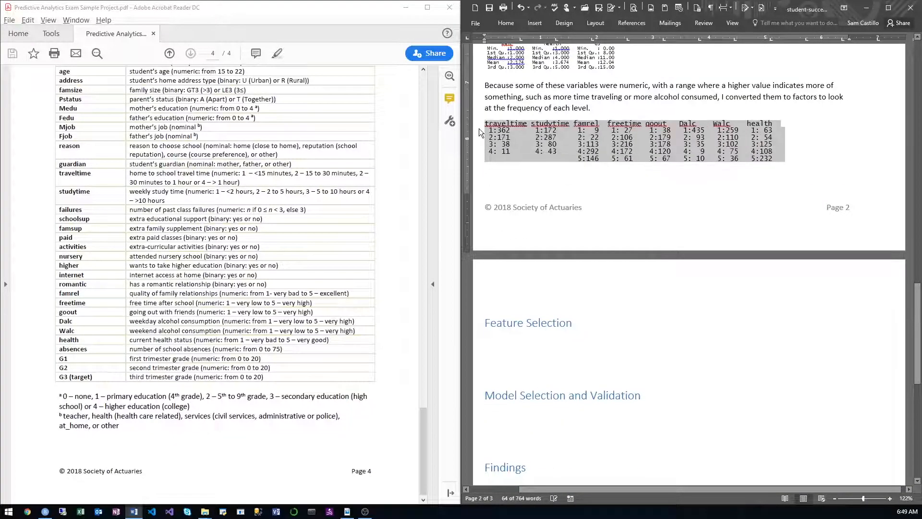
# Step: Insert the line "I noticed that most students:" above the pasted factor summary and start a bulleted list under it
pyautogui.click(621, 110)
pyautogui.press('Return')
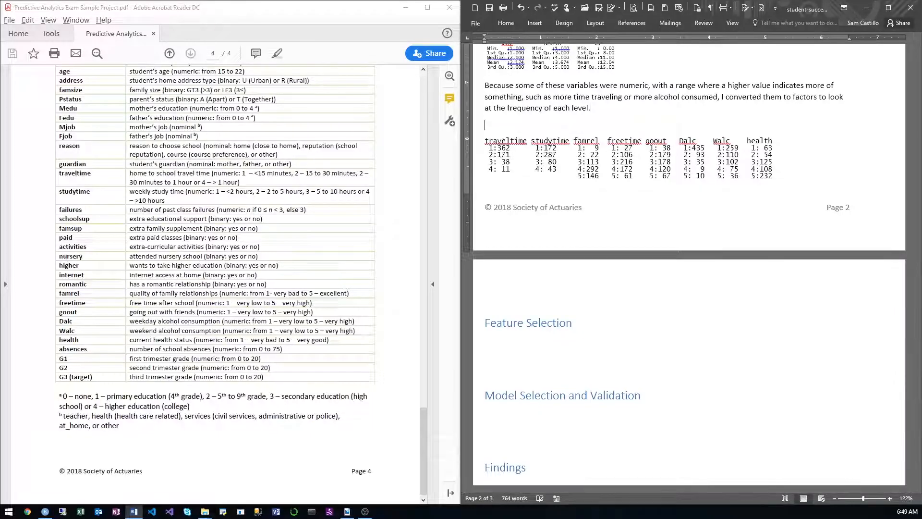
pyautogui.write('*')
pyautogui.write('I no')
pyautogui.write('ticed tha')
pyautogui.write('t most students')
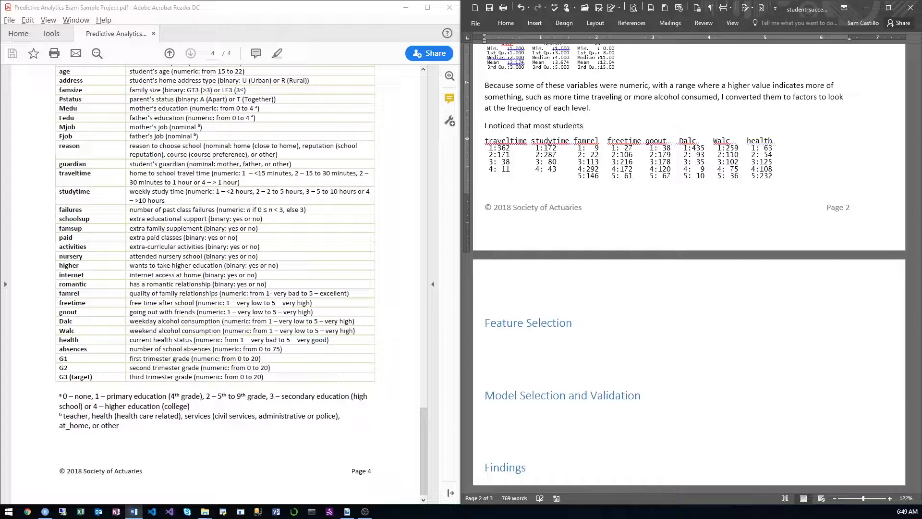
pyautogui.write(':')
pyautogui.press('Return')
pyautogui.write('* ')
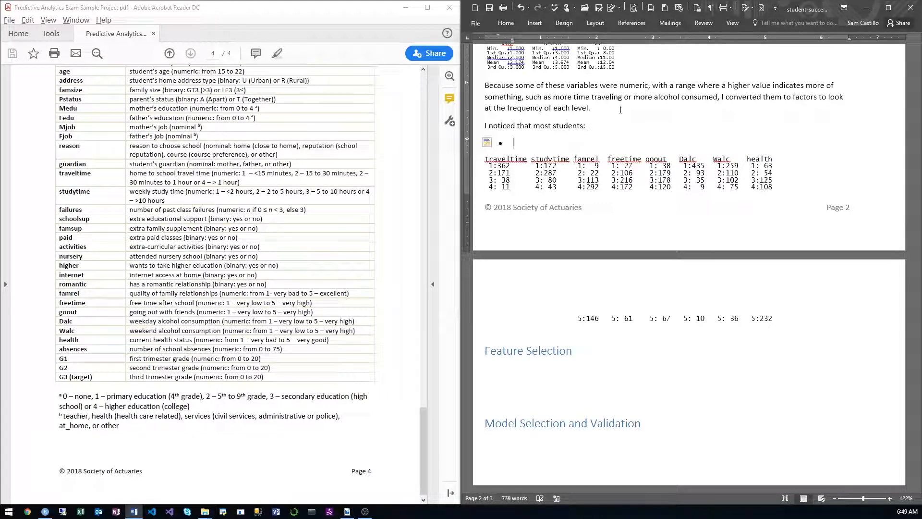
pyautogui.write('Travel less than')
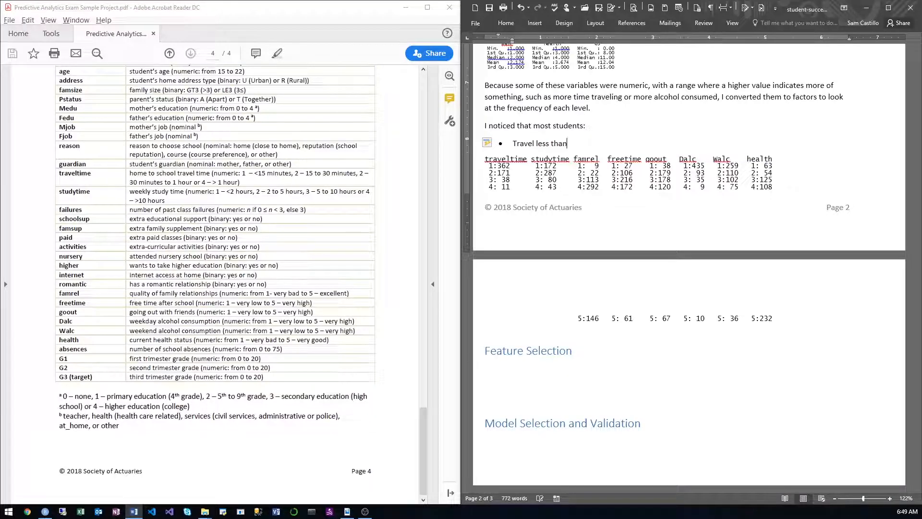
pyautogui.write(' 15 minutes')
# Step: Write the first bullet as "Travel less than 15 minutes" and start another bullet below it
pyautogui.press('Return')
# Step: Write the second bullet as "Study 1-2 hrs/day" and start another bullet
pyautogui.write('stud')
pyautogui.write('e')
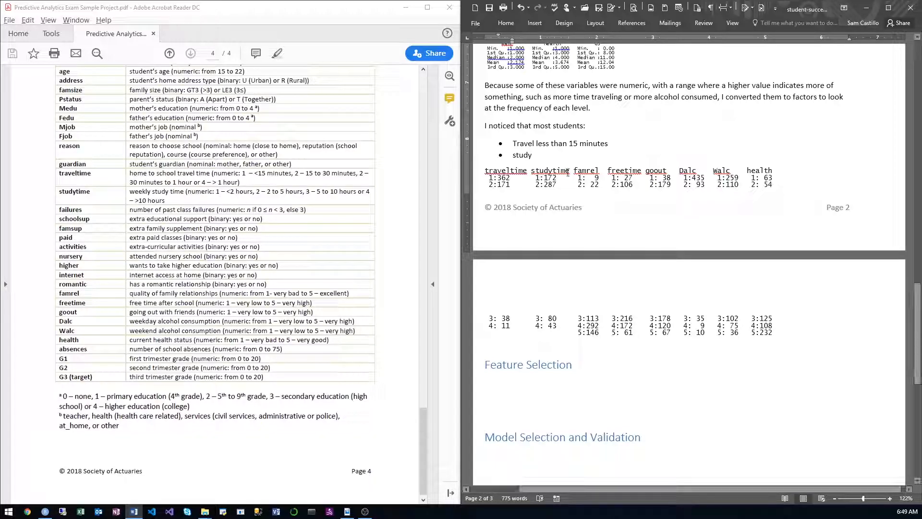
pyautogui.write('1-2 h')
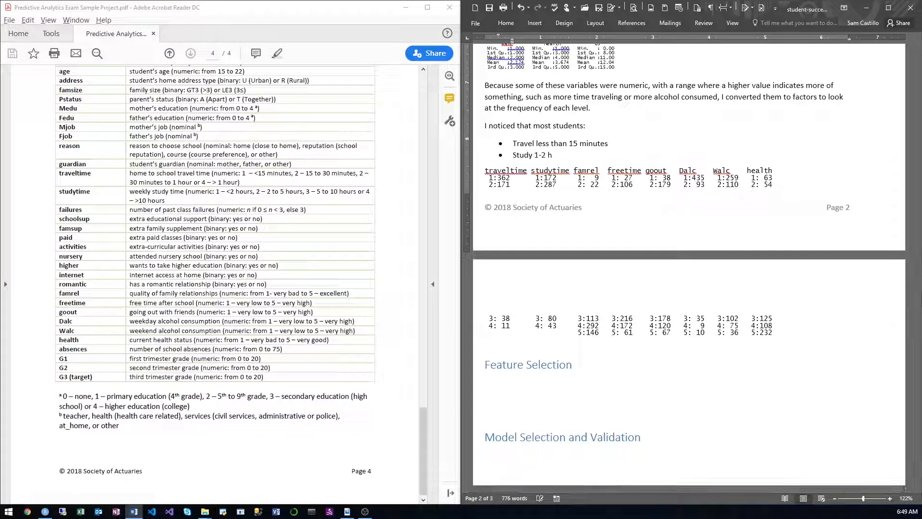
pyautogui.write('rs/wee')
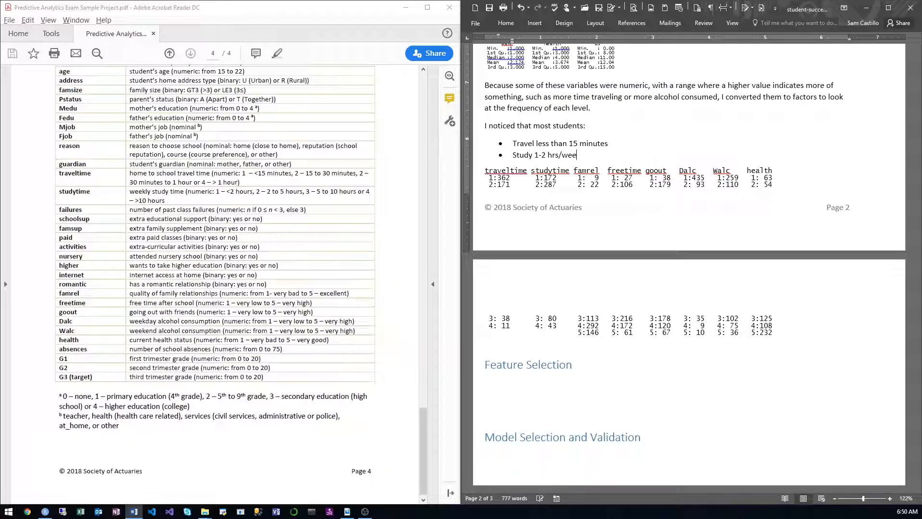
pyautogui.write('k')
pyautogui.press('BackSpace')
pyautogui.press('BackSpace')
pyautogui.press('BackSpace')
pyautogui.press('BackSpace')
pyautogui.press('BackSpace')
pyautogui.press('BackSpace')
pyautogui.write('/day')
pyautogui.press('Return')
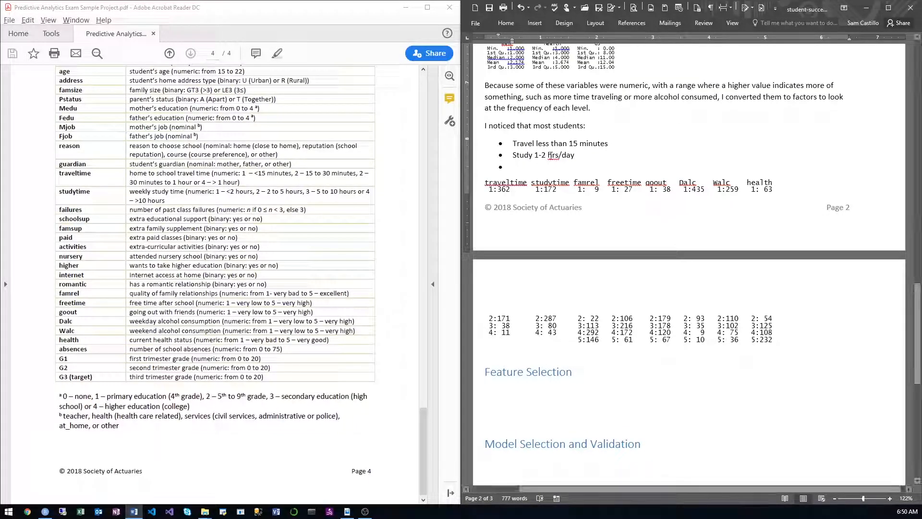
# Step: Add blank space above the pasted factor summary and continue the list with the bullet "Have a family relationship status of 4/5"
pyautogui.press('Return')
pyautogui.press('Return')
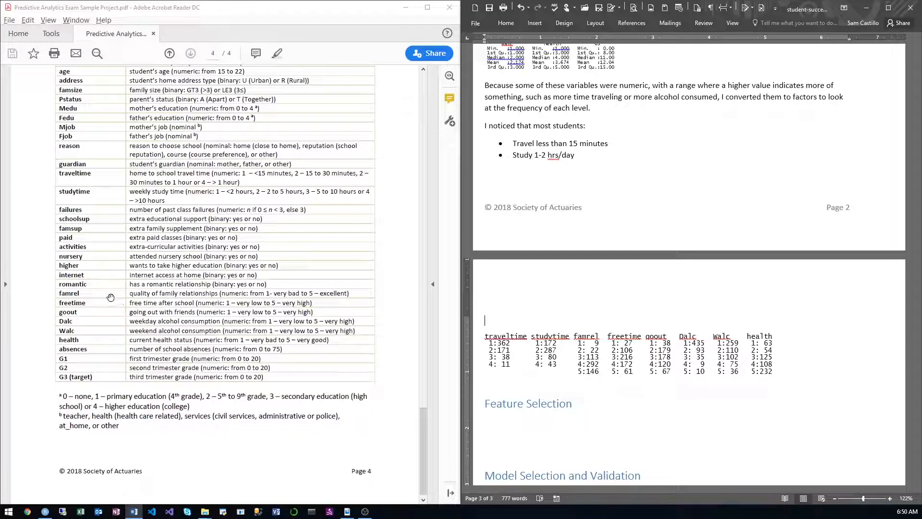
pyautogui.click(588, 205)
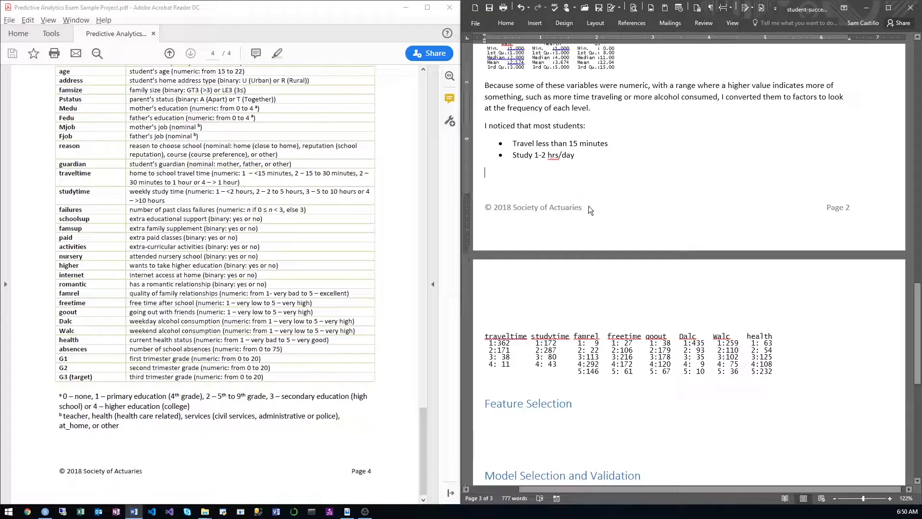
pyautogui.write('H')
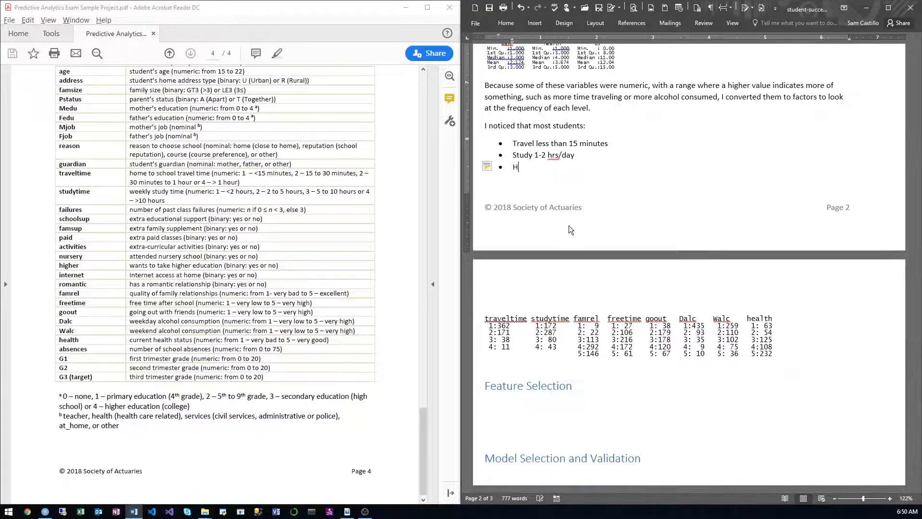
pyautogui.write('ave a family relation')
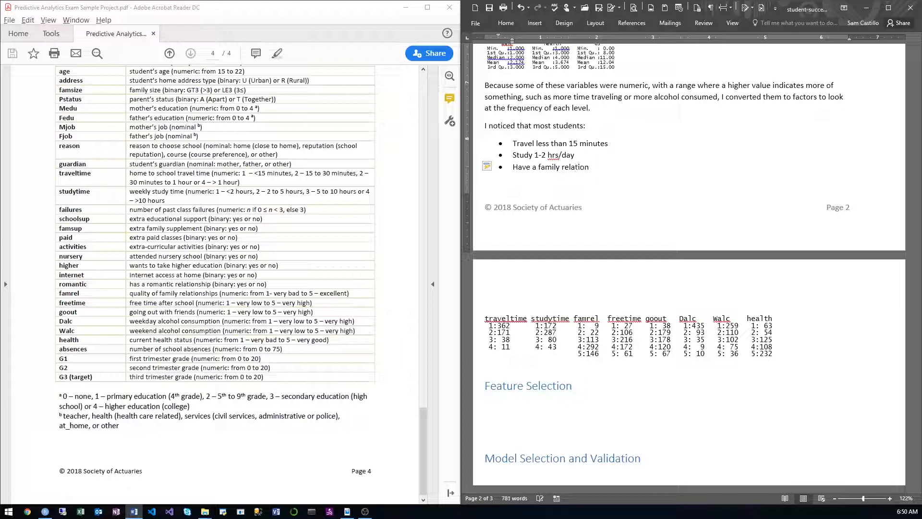
pyautogui.write('ship status of 4/5')
pyautogui.press('Return')
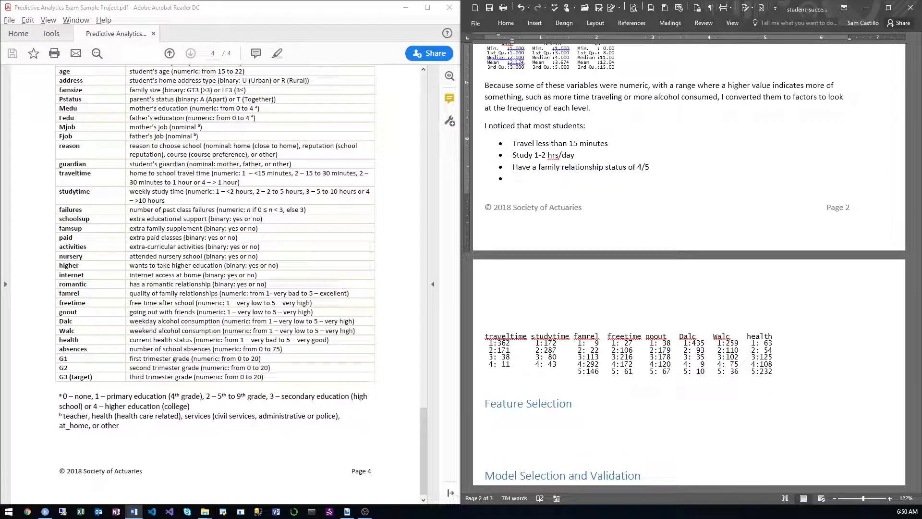
# Step: Fill the fourth bullet with "Have of 3/5" and start another bullet
pyautogui.write('Have')
pyautogui.write('of 3/5')
pyautogui.press('Return')
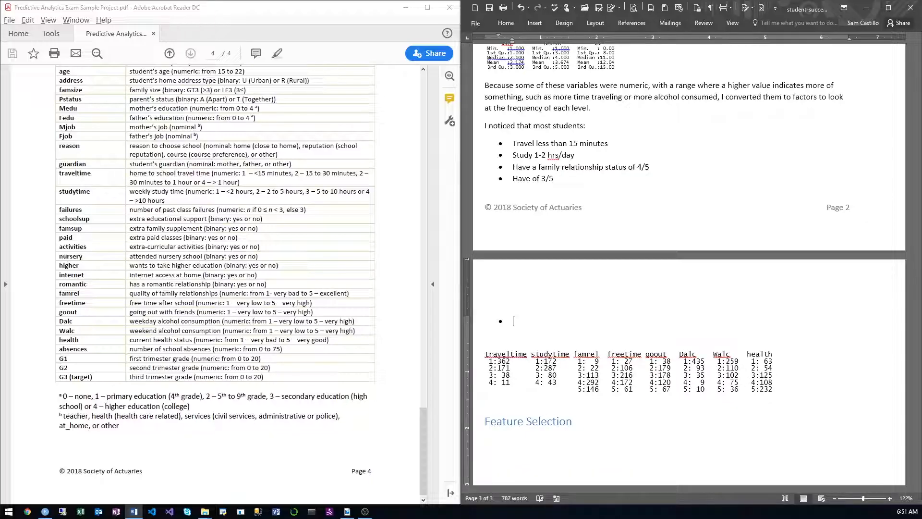
# Step: Add the bullet "Go out with friends 3/5" to the list of student observations
pyautogui.write('Go out')
pyautogui.write('3/5')
pyautogui.press('BackSpace')
pyautogui.press('BackSpace')
pyautogui.press('BackSpace')
pyautogui.press('BackSpace')
pyautogui.press('BackSpace')
pyautogui.press('BackSpace')
pyautogui.press('BackSpace')
pyautogui.write('Go out with ')
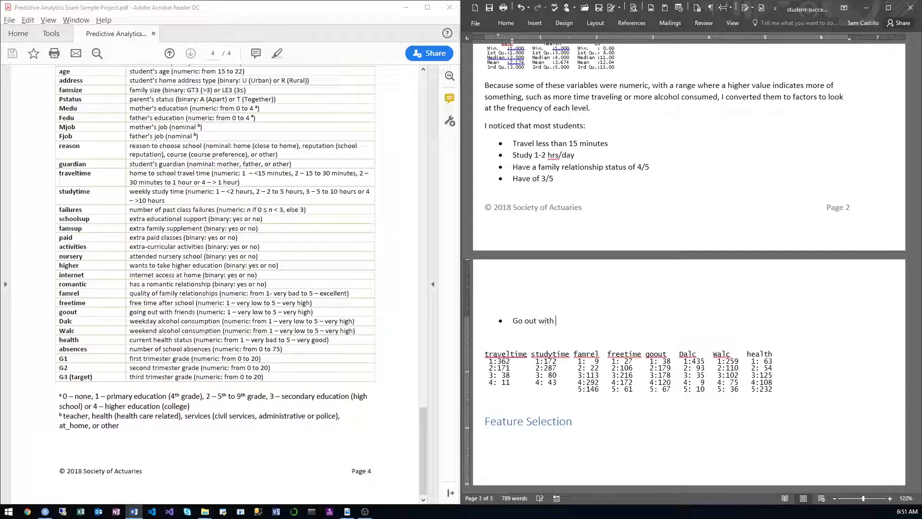
pyautogui.write('friends 3/5')
pyautogui.press('Return')
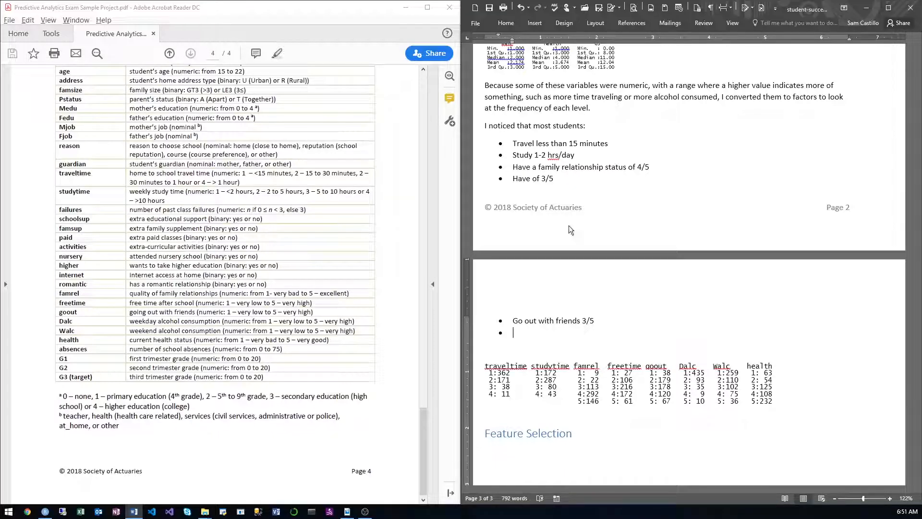
# Step: Add the bullet "Do not consume alcohol on the weekdays often" to the list
pyautogui.write('Do not consume alcohol ')
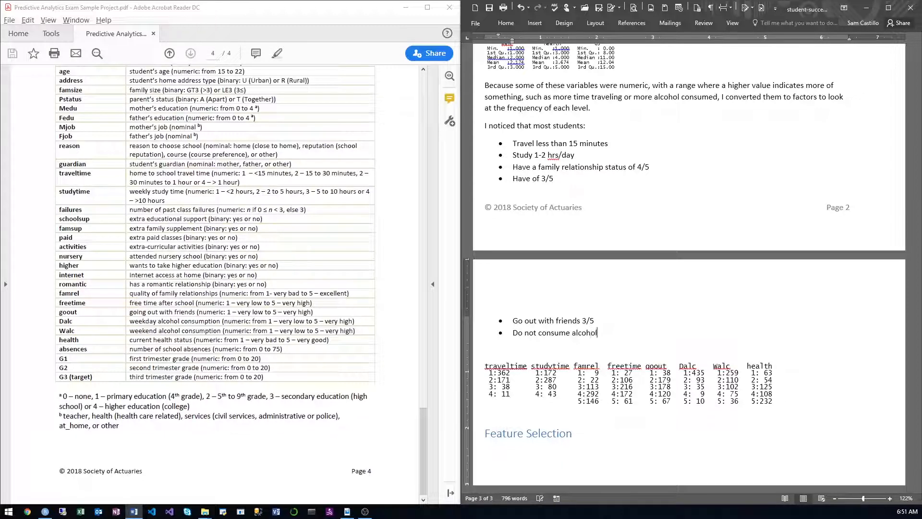
pyautogui.write('on the weekdays often')
pyautogui.press('Return')
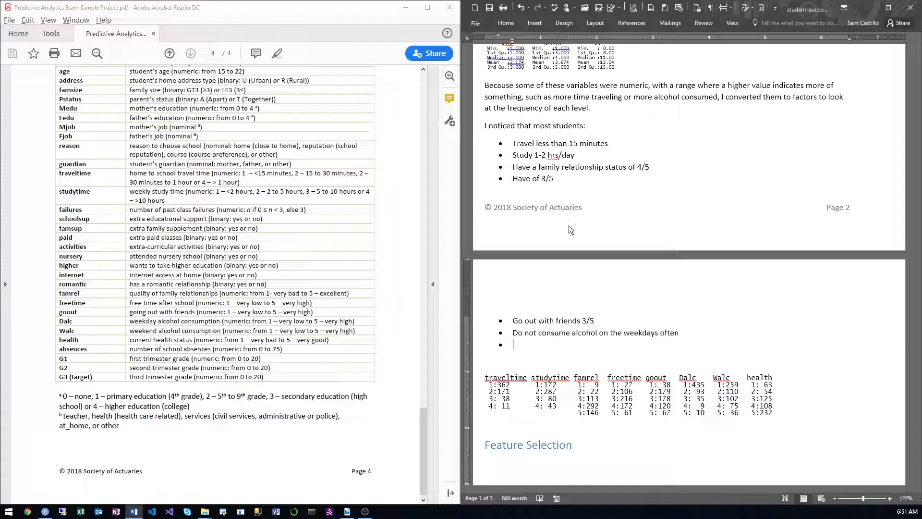
# Step: Add the bullet "Consume alcohol most often on the weekends" to the list
pyautogui.write('Consume alcohol most ')
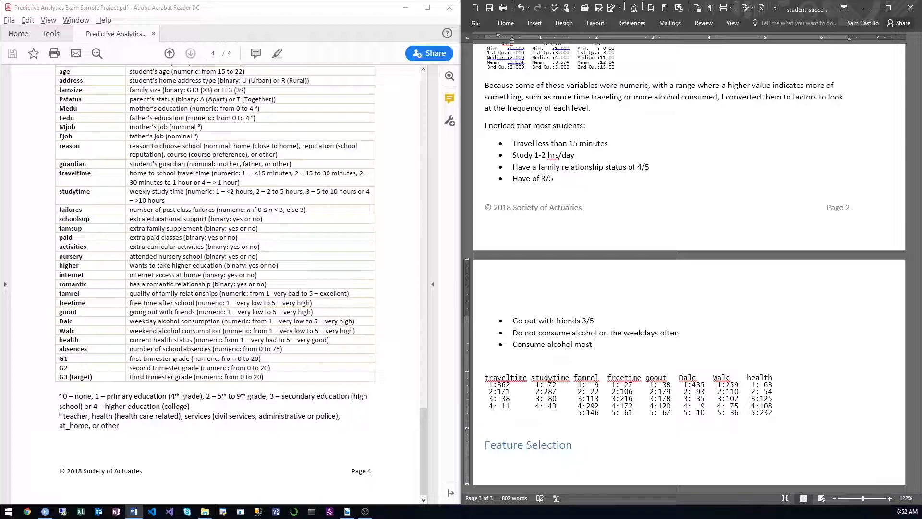
pyautogui.write('often on the weekends')
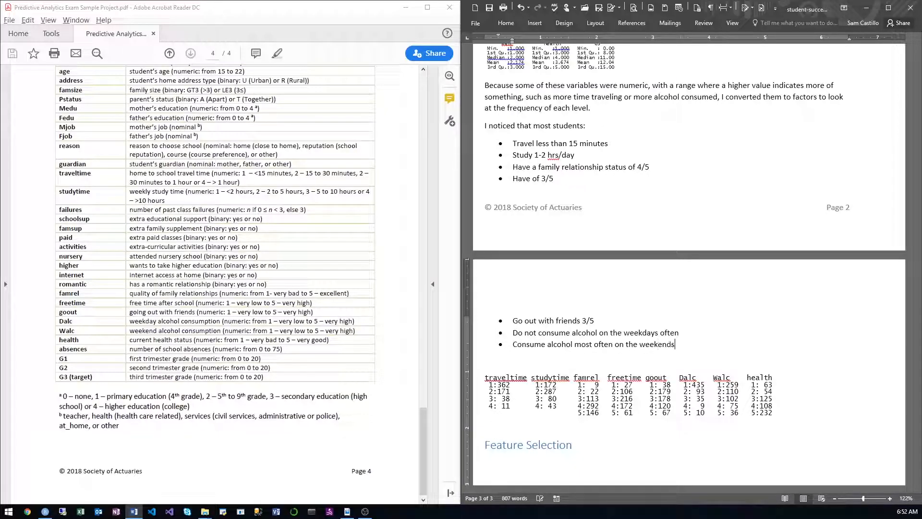
pyautogui.press('Return')
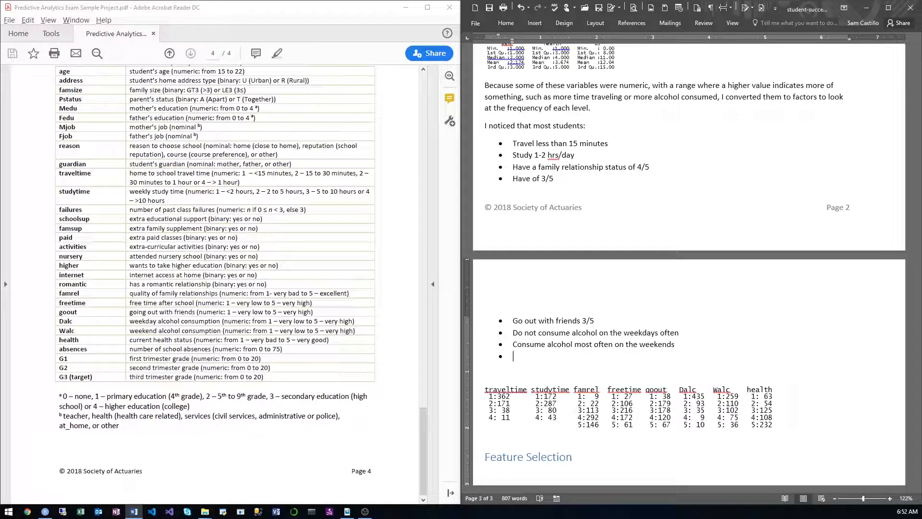
# Step: Complete the list with the bullet "Are in very good health"
pyautogui.write('Are in very good health')
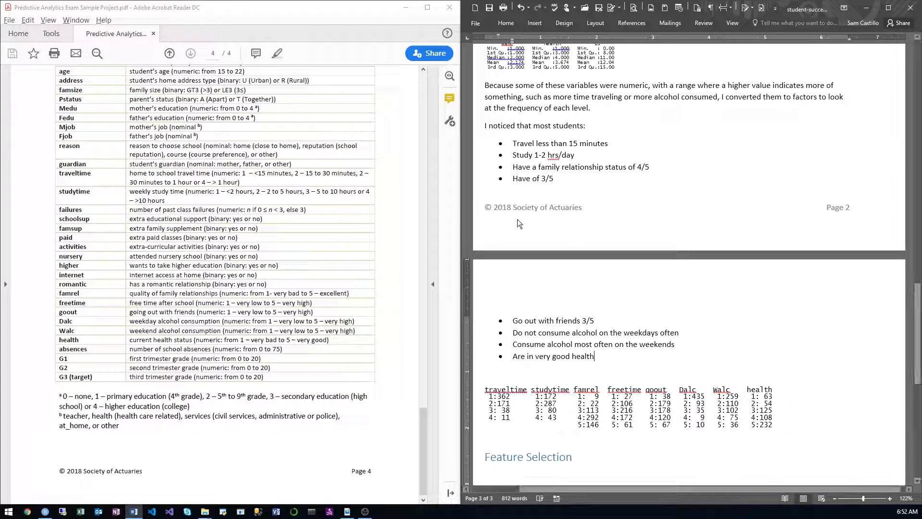
# Step: Switch to RStudio and enlarge the source editor by shrinking the console below it
pyautogui.scroll(-3, 626, 278)
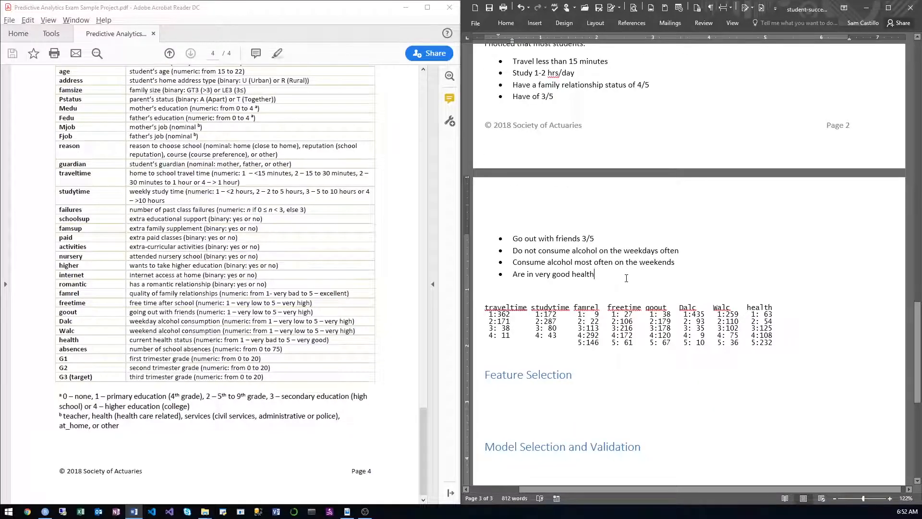
pyautogui.scroll(-5, 626, 277)
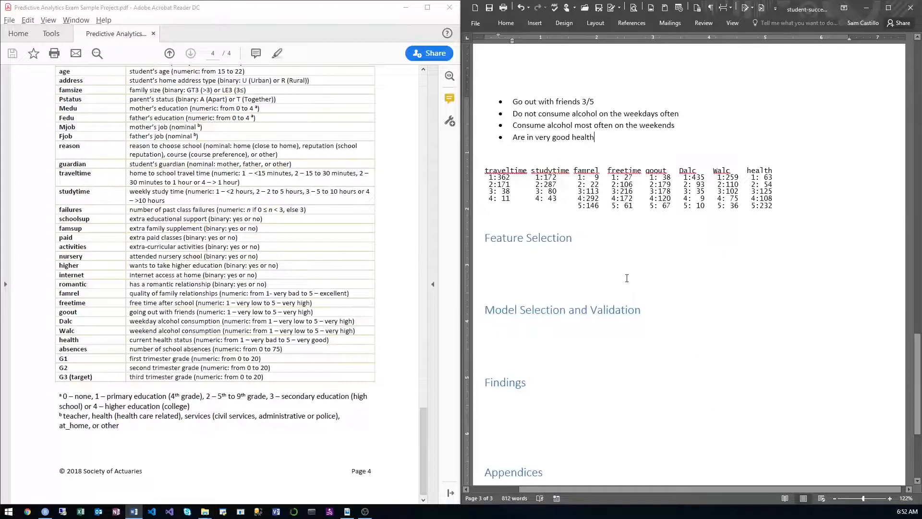
pyautogui.click(626, 277)
pyautogui.hotkey('alt', 'Tab')
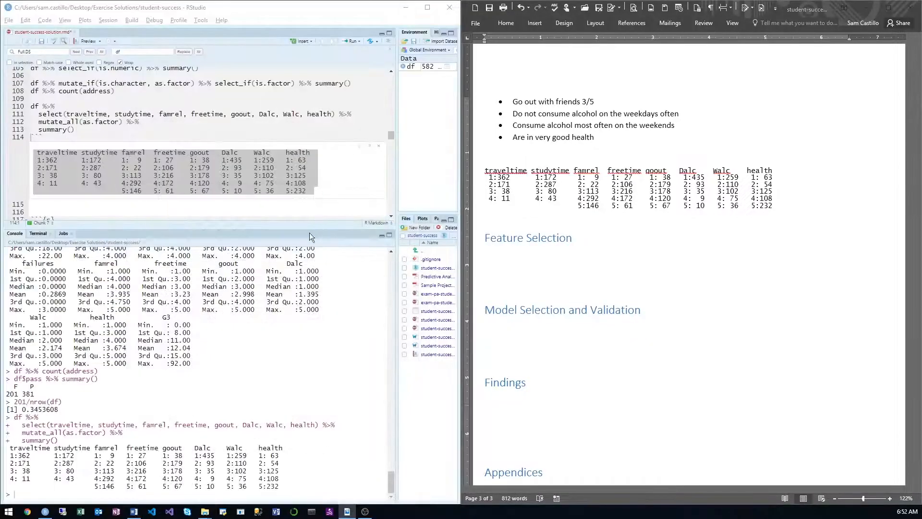
pyautogui.click(326, 138)
pyautogui.scroll(-5, 347, 212)
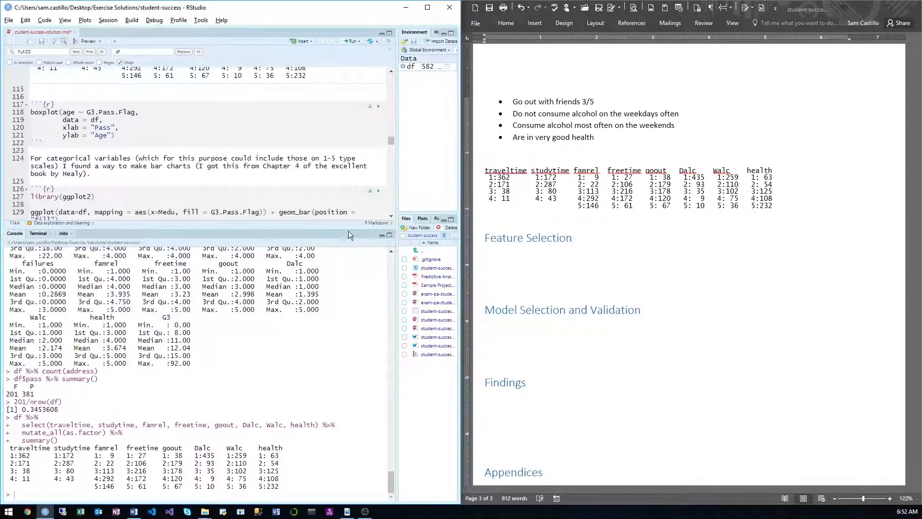
pyautogui.moveTo(348, 230); pyautogui.dragTo(331, 322)
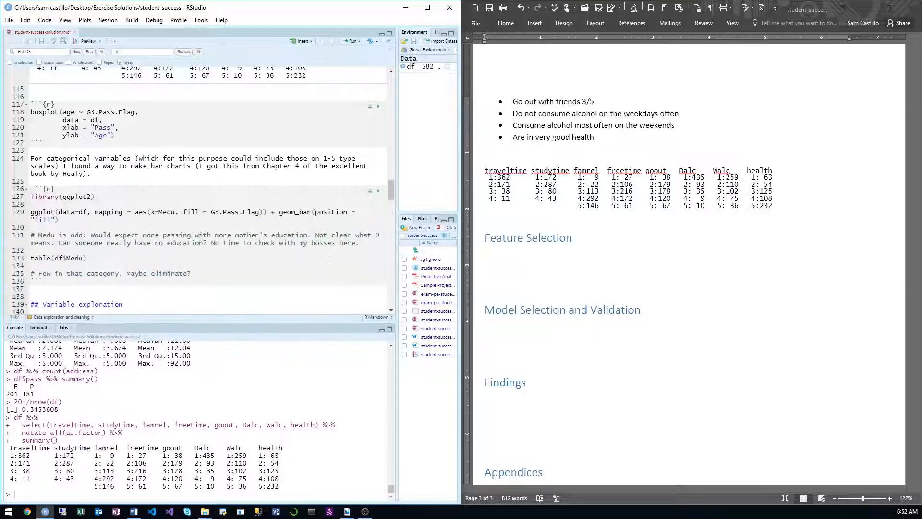
# Step: Review the outlier note, replace G3.Pass.Flag with pass in the age boxplot code, and run it
pyautogui.scroll(5, 316, 263)
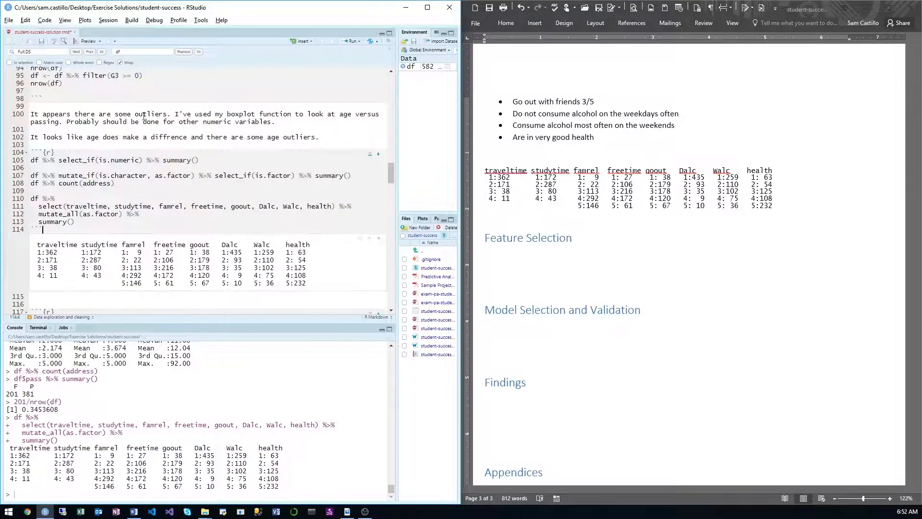
pyautogui.moveTo(170, 114); pyautogui.dragTo(96, 114)
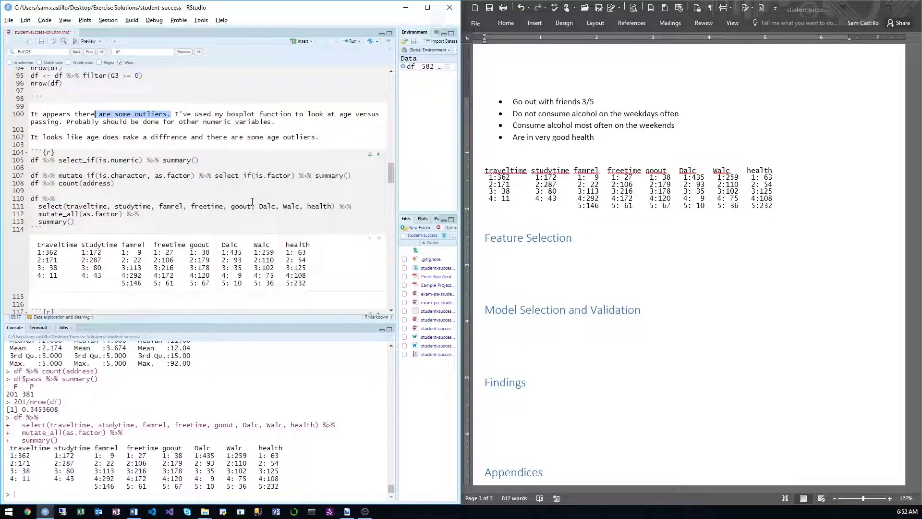
pyautogui.scroll(-5, 244, 200)
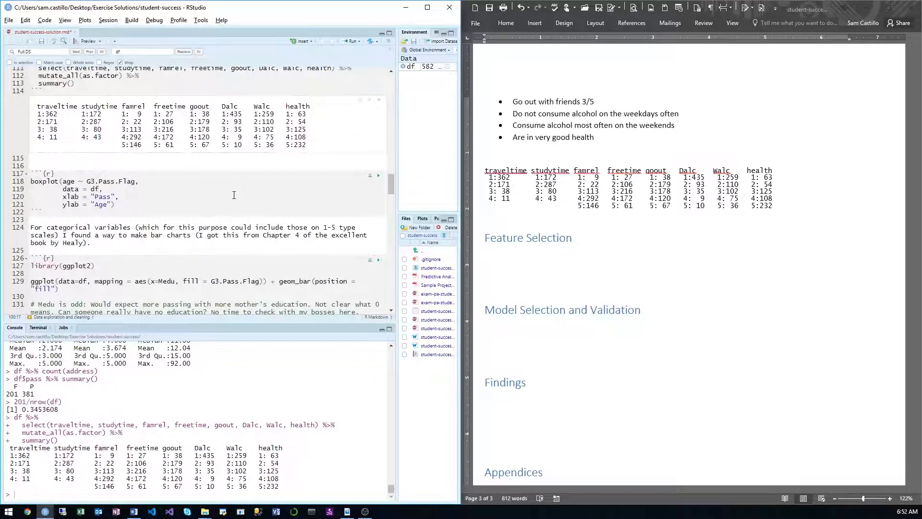
pyautogui.click(128, 181)
pyautogui.doubleClick(97, 181)
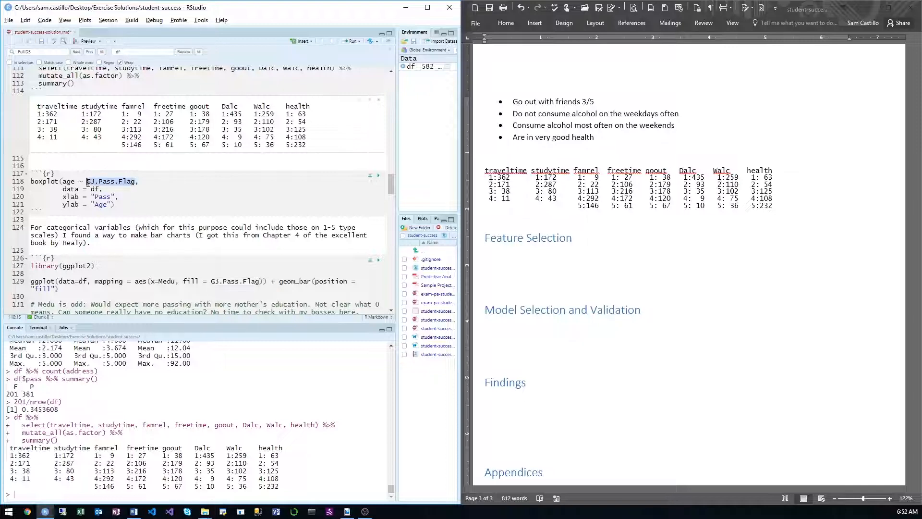
pyautogui.write('pass')
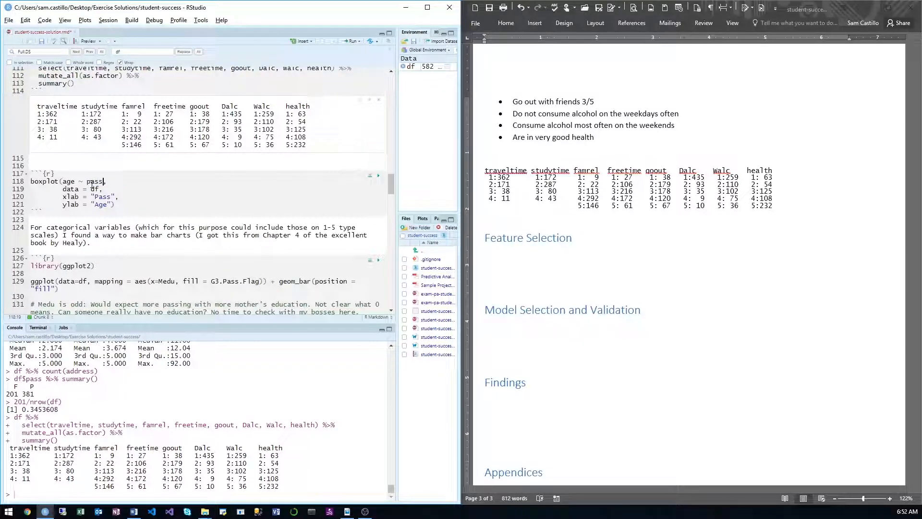
pyautogui.hotkey('ctrl', 'Return')
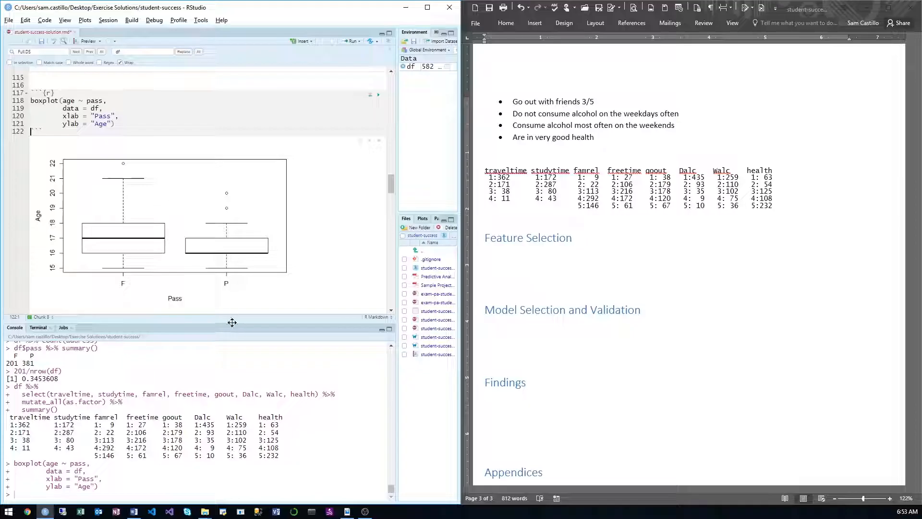
# Step: Enlarge the editor further, send chunk output to the console while keeping existing output, and rerun the age boxplot chunk
pyautogui.moveTo(232, 322); pyautogui.dragTo(238, 381)
pyautogui.click(147, 118)
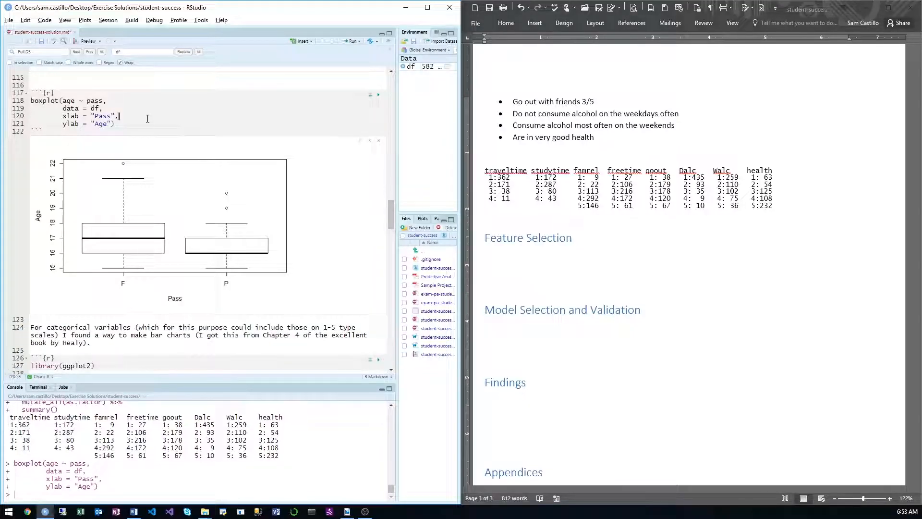
pyautogui.click(99, 42)
pyautogui.click(103, 43)
pyautogui.click(116, 43)
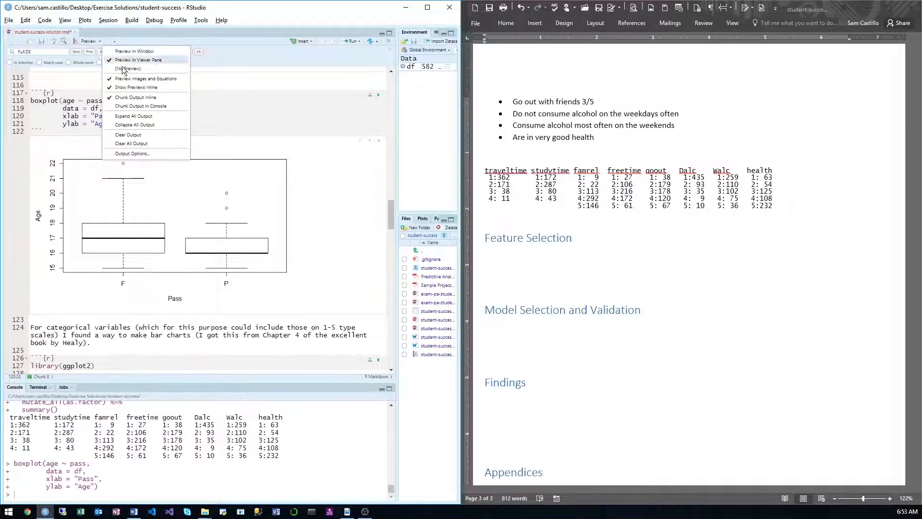
pyautogui.click(142, 107)
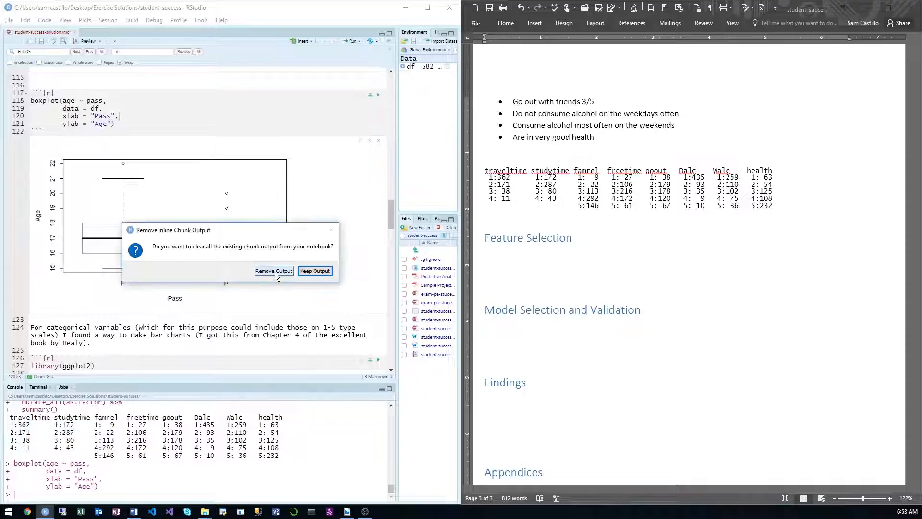
pyautogui.click(315, 271)
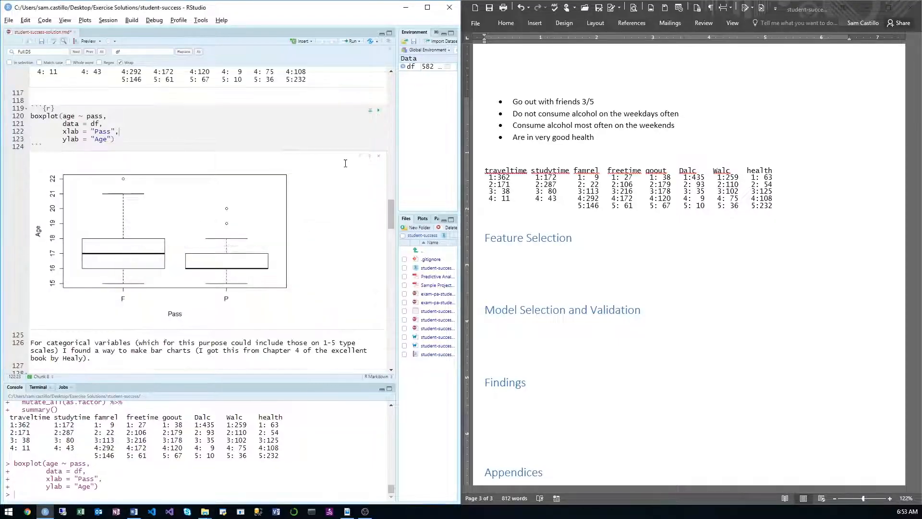
pyautogui.click(378, 111)
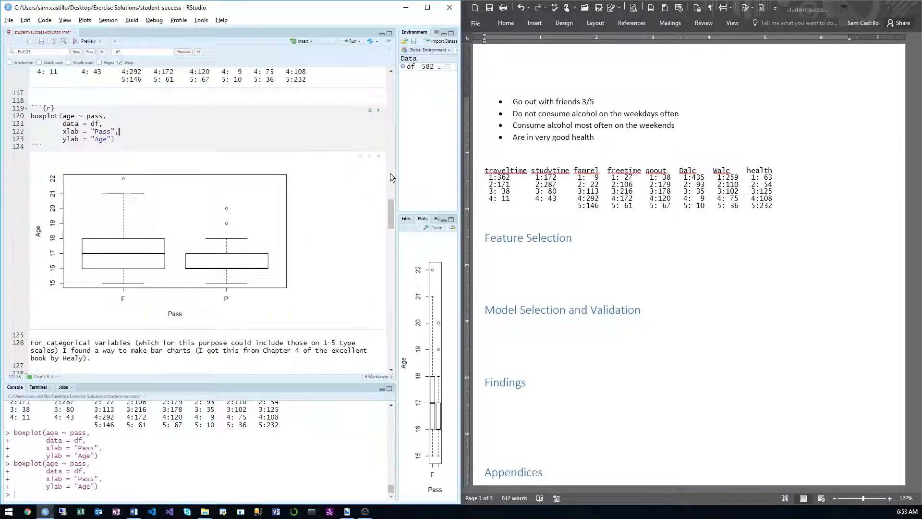
# Step: Widen the plot area and copy the age-versus-pass boxplot to the clipboard as a metafile
pyautogui.moveTo(396, 171); pyautogui.dragTo(136, 201)
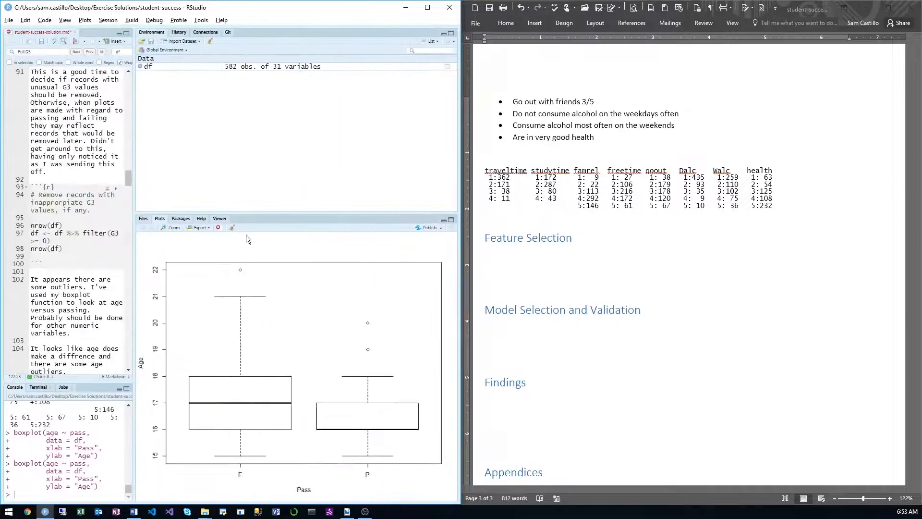
pyautogui.click(199, 227)
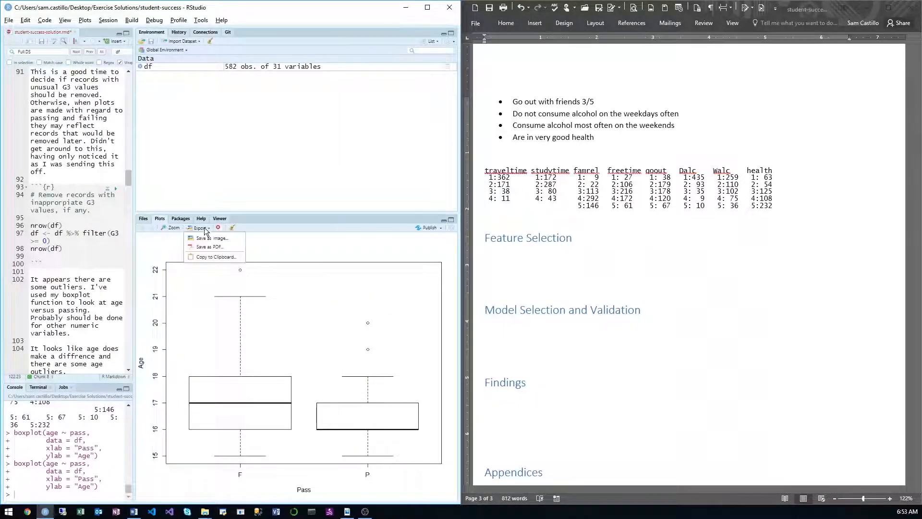
pyautogui.click(200, 252)
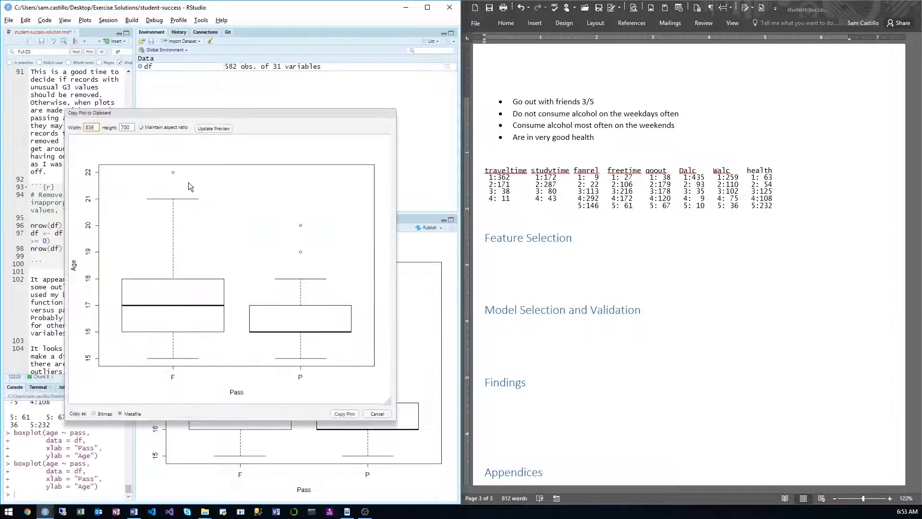
pyautogui.click(347, 414)
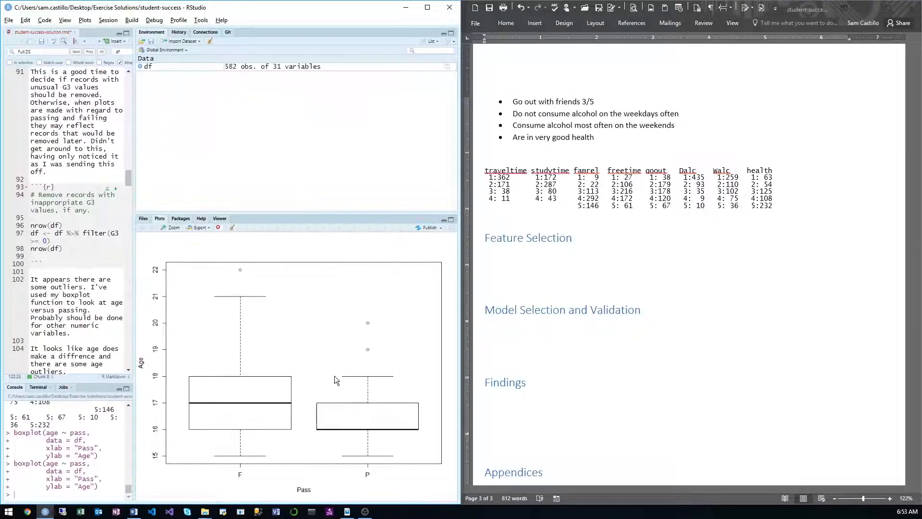
# Step: Switch to Word, paste the boxplot below the traveltime-to-health summary table, and shrink it to about two-thirds of its size
pyautogui.click(531, 219)
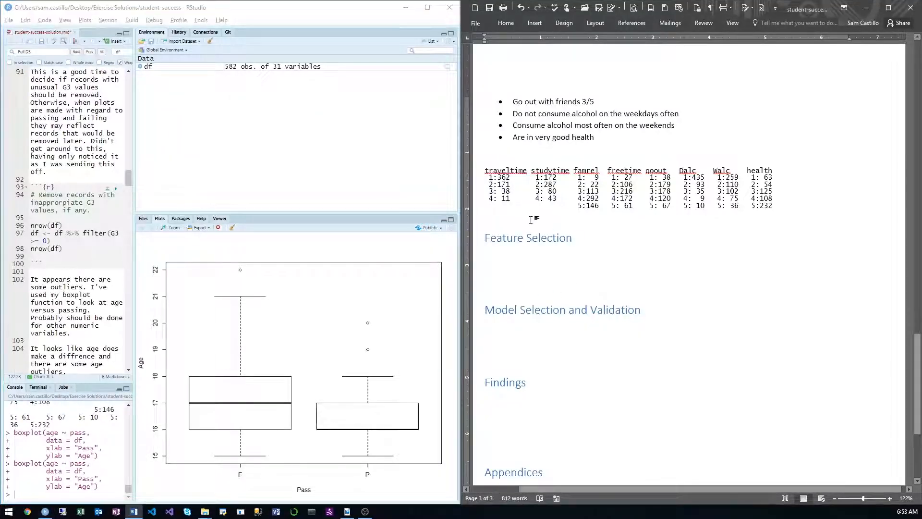
pyautogui.hotkey('ctrl', 'v')
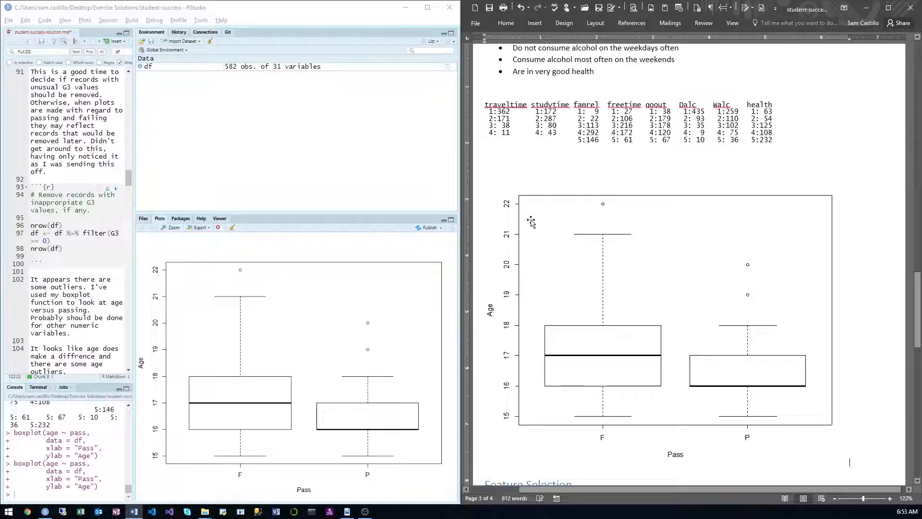
pyautogui.click(531, 221)
pyautogui.moveTo(852, 158); pyautogui.dragTo(709, 248)
# Step: Add the line "Students who fail are older on average" between the summary table and the boxplot
pyautogui.click(797, 151)
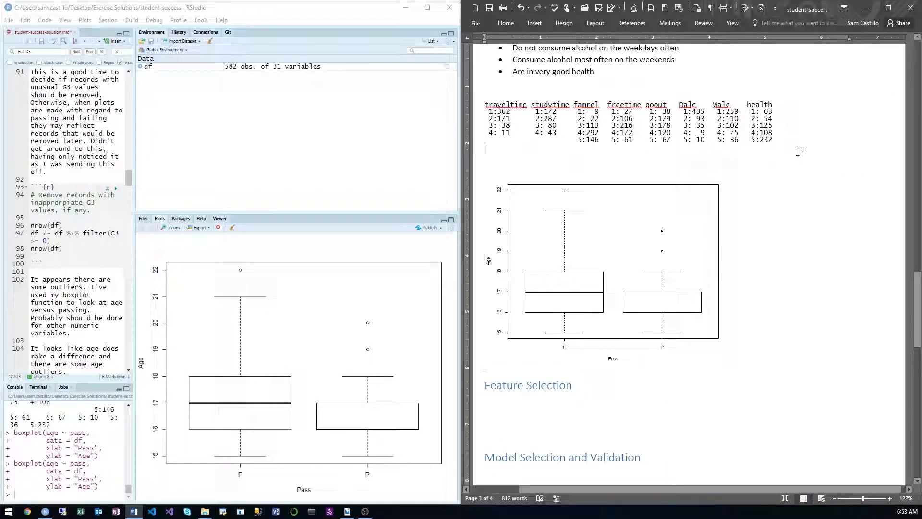
pyautogui.press('Return')
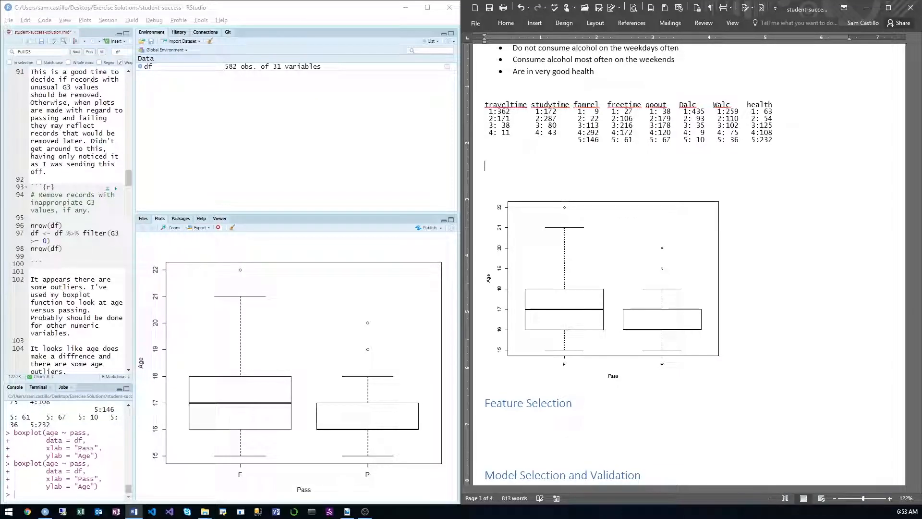
pyautogui.write('Students who')
pyautogui.write(' fail have a')
pyautogui.press('BackSpace')
pyautogui.press('BackSpace')
pyautogui.press('BackSpace')
pyautogui.press('BackSpace')
pyautogui.press('BackSpace')
pyautogui.press('BackSpace')
pyautogui.press('BackSpace')
pyautogui.write('are older on average')
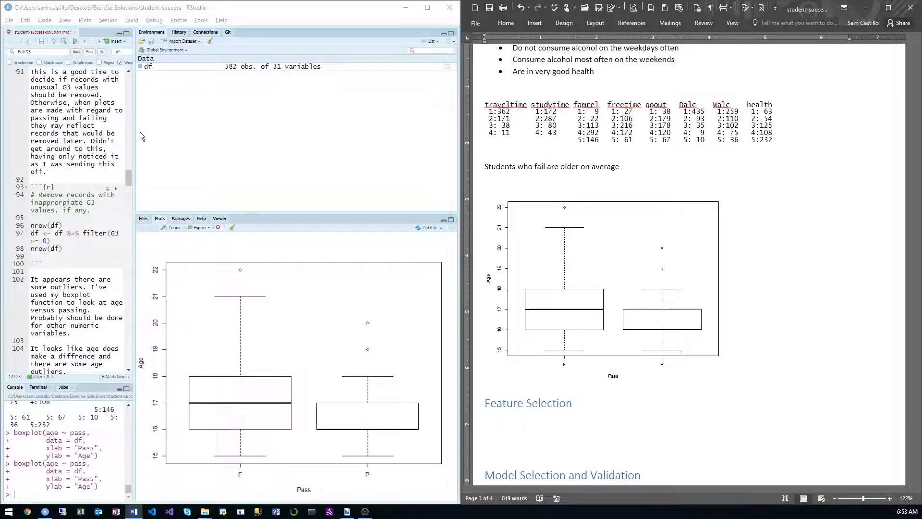
# Step: Switch to RStudio, widen the editor, and begin a new line after the factor summary code with df %>% group_by(pass) %>%
pyautogui.moveTo(135, 136); pyautogui.dragTo(349, 129)
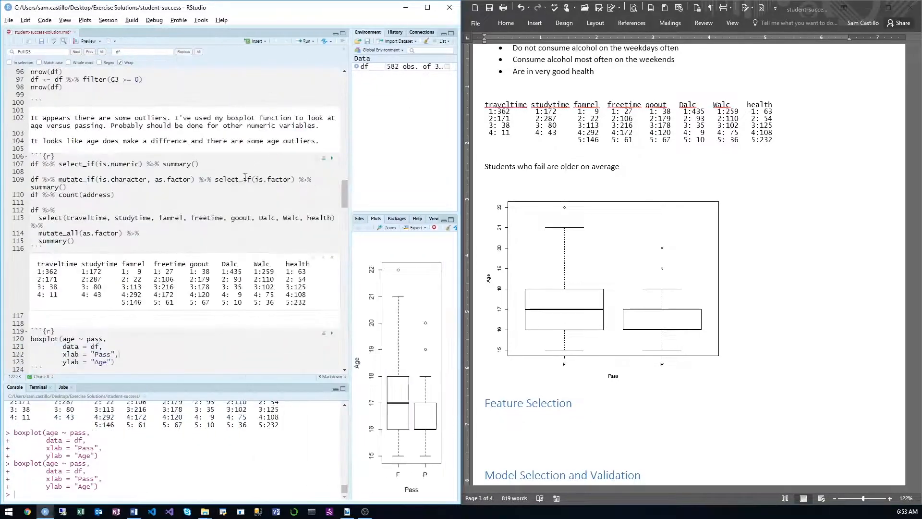
pyautogui.click(138, 242)
pyautogui.press('Return')
pyautogui.press('Return')
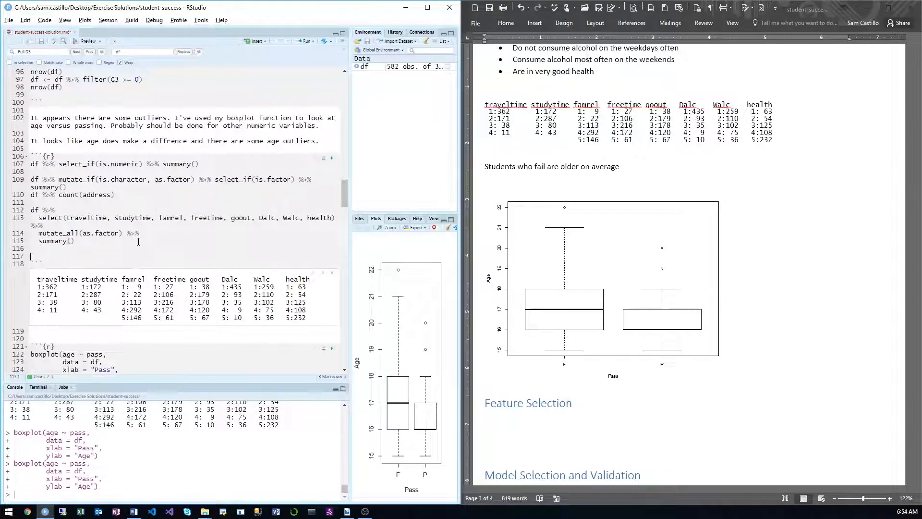
pyautogui.write('df')
pyautogui.hotkey('ctrl', 'shift', 'm')
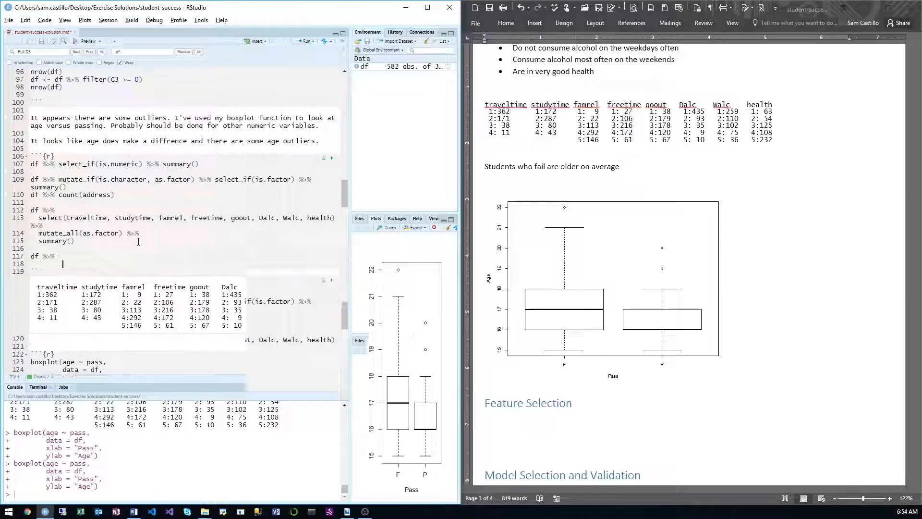
pyautogui.press('Return')
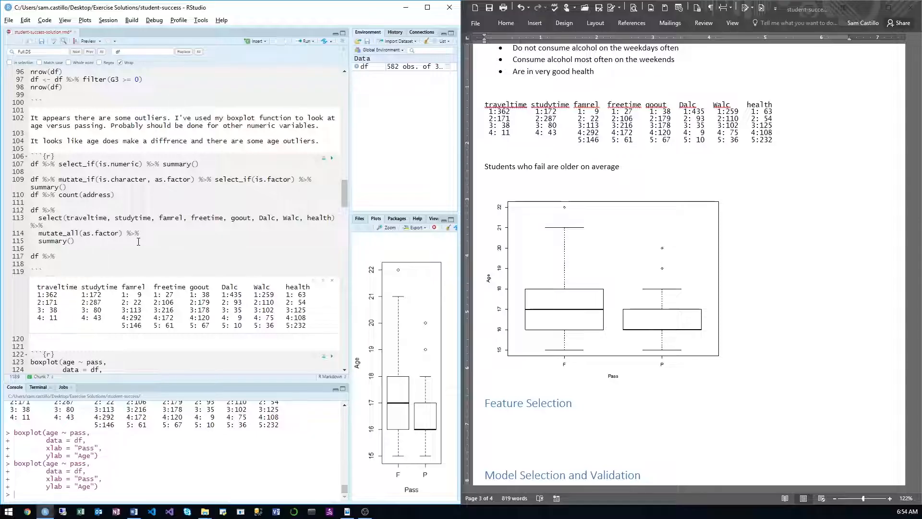
pyautogui.press('BackSpace')
pyautogui.write('group')
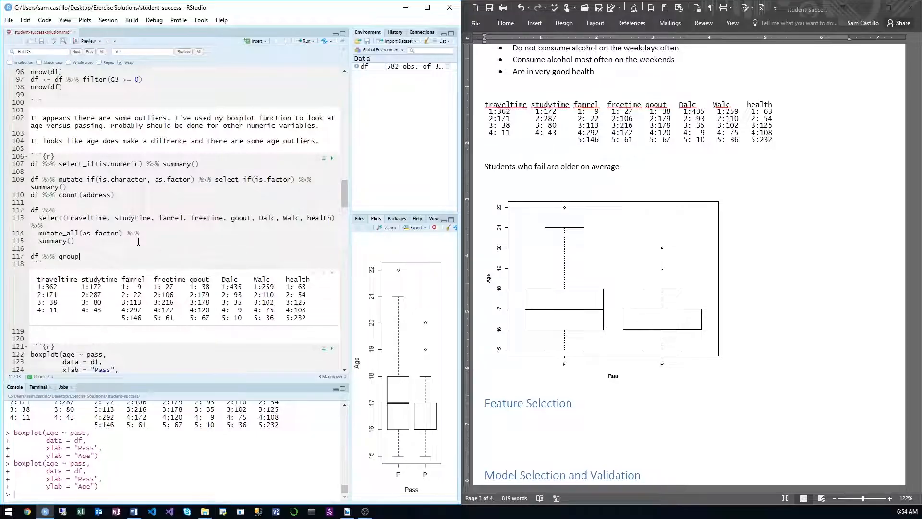
pyautogui.write('_by')
pyautogui.press('Tab')
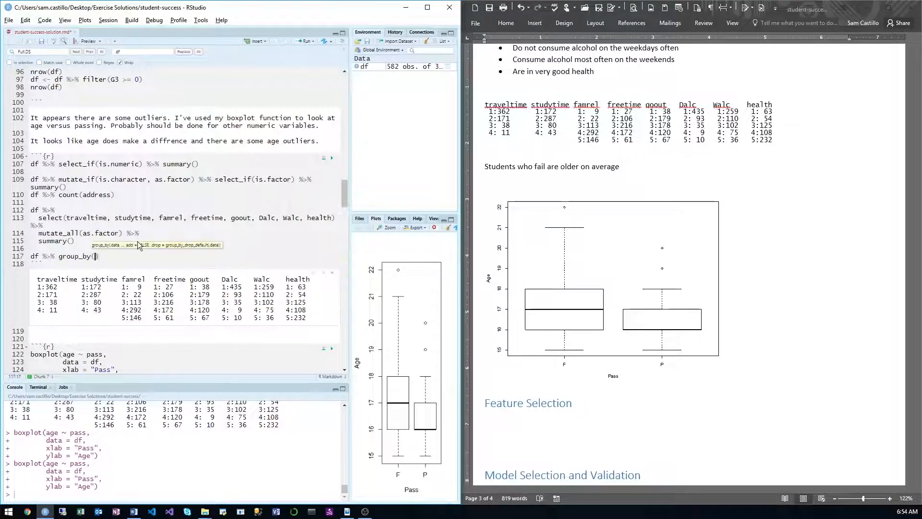
pyautogui.write('pass) %>% ')
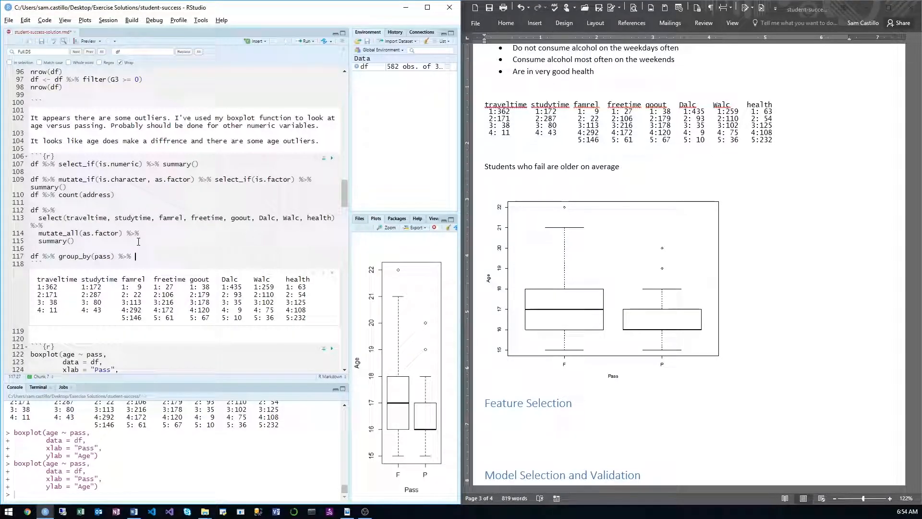
pyautogui.write('summarise')
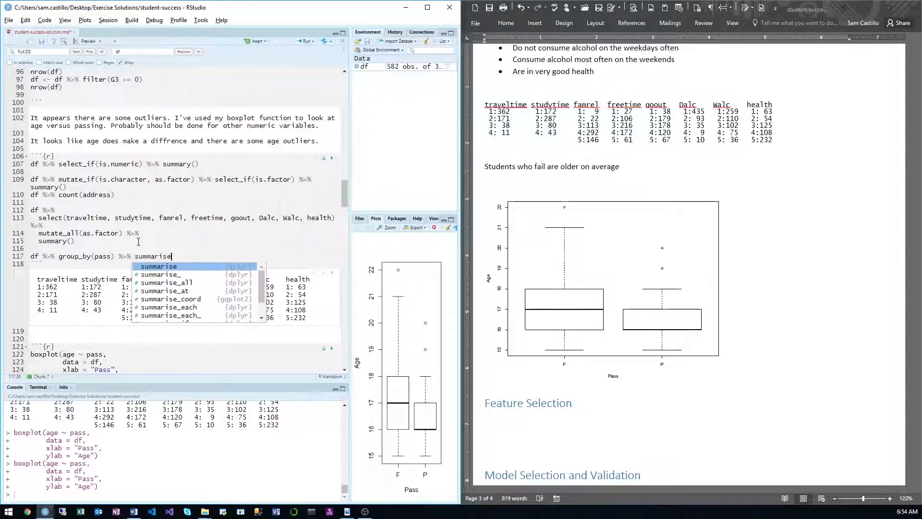
pyautogui.write('(avg_age =')
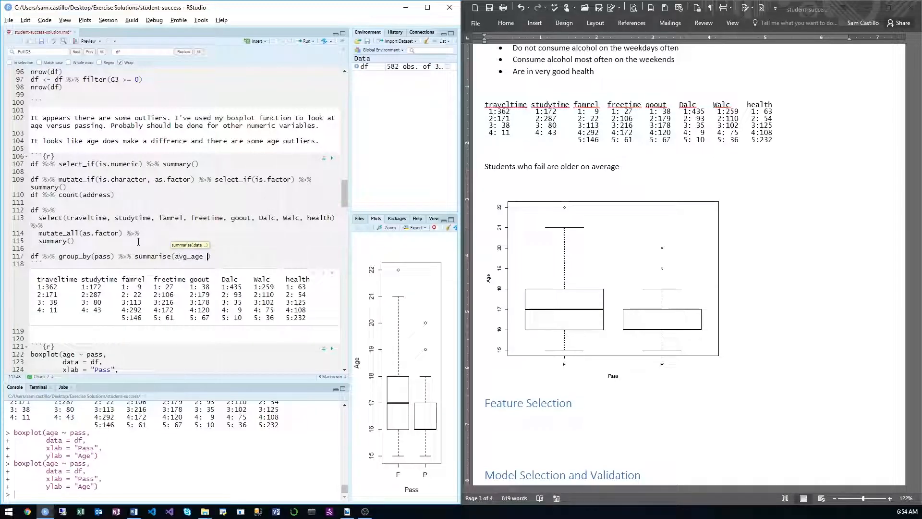
pyautogui.write(' mean(age)')
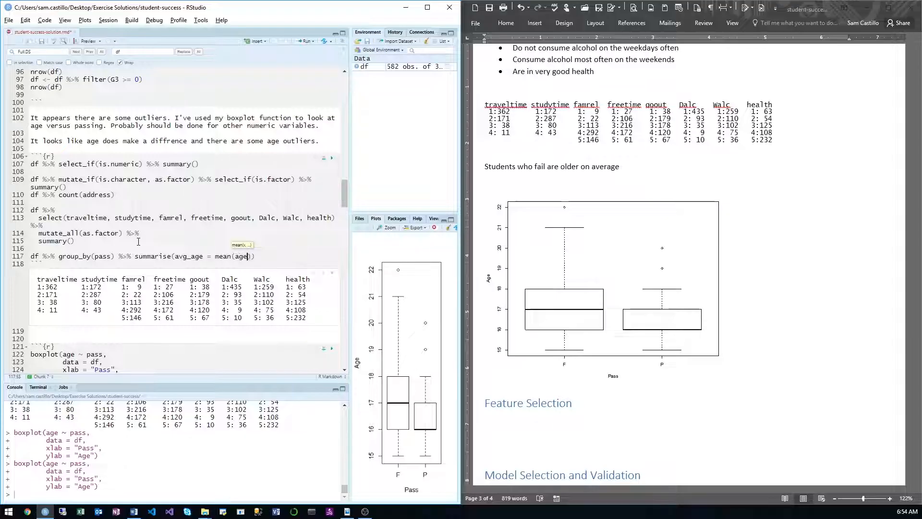
# Step: Complete the grouped pipeline with summarise(avg_age = mean(age)) and run it
pyautogui.hotkey('ctrl', 'Return')
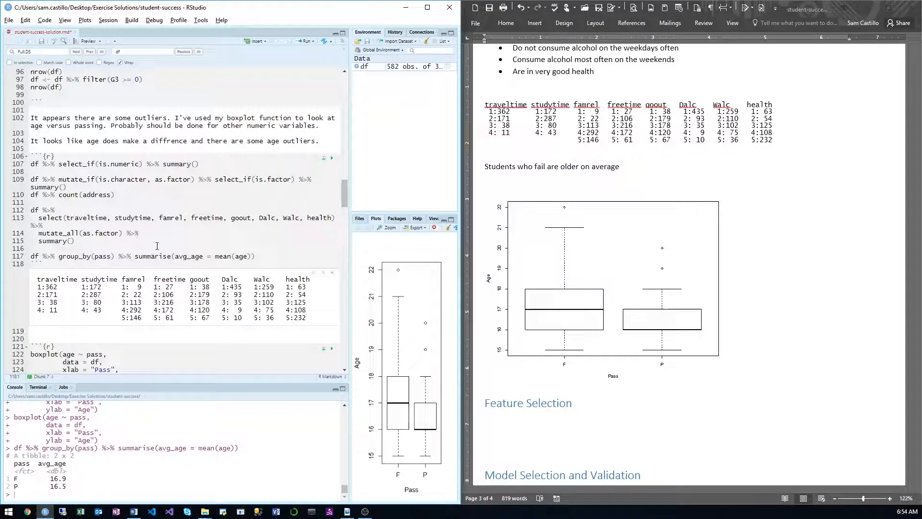
# Step: Set the chunk output to inline and copy the average-age rows, including the column-type line, from the console
pyautogui.click(115, 43)
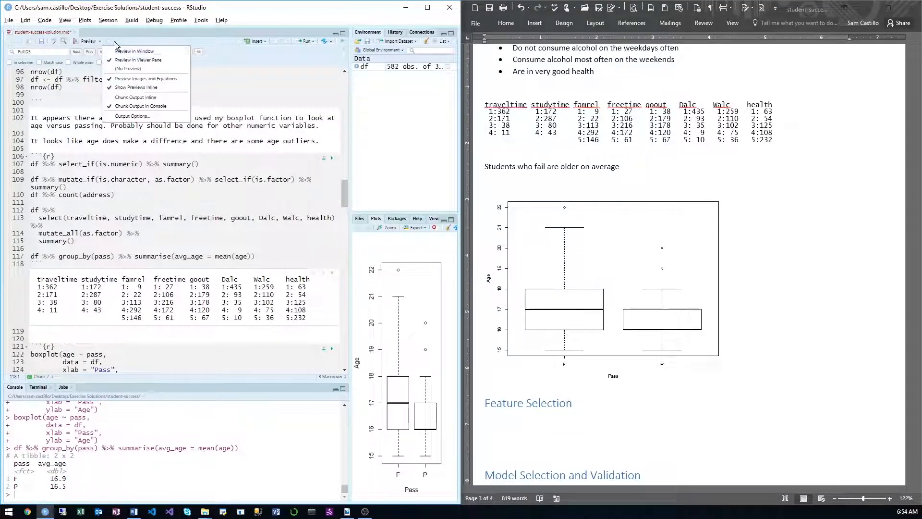
pyautogui.click(140, 98)
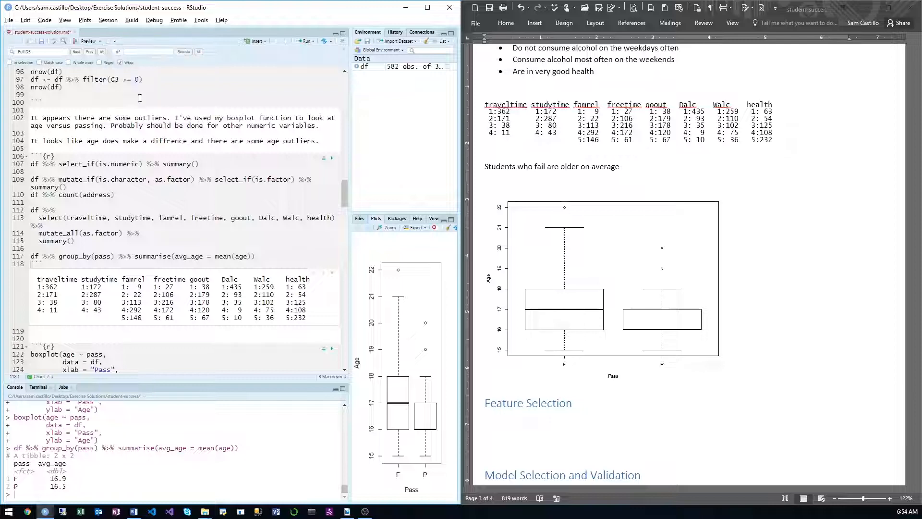
pyautogui.moveTo(73, 486); pyautogui.dragTo(8, 471)
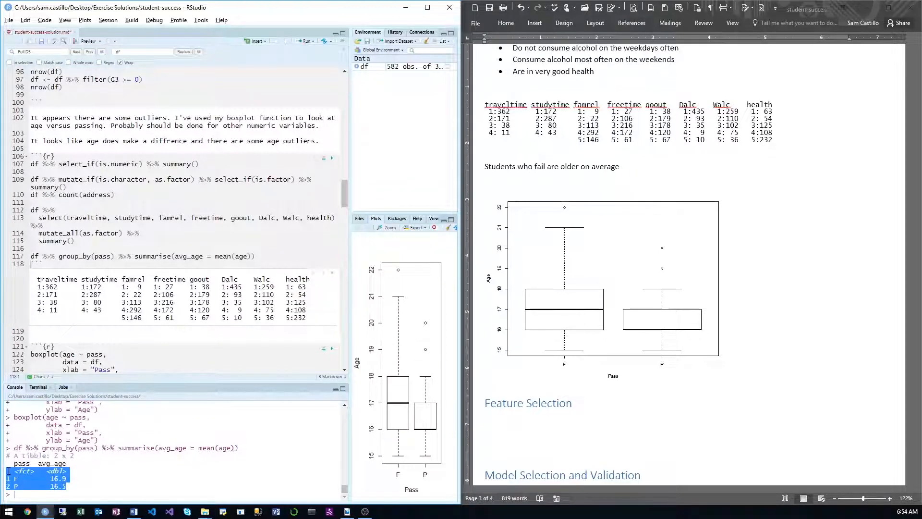
# Step: In Word, continue the age note with "Below shows the box plot, where the median is higher for those who fail." and add a line below the plot
pyautogui.click(640, 176)
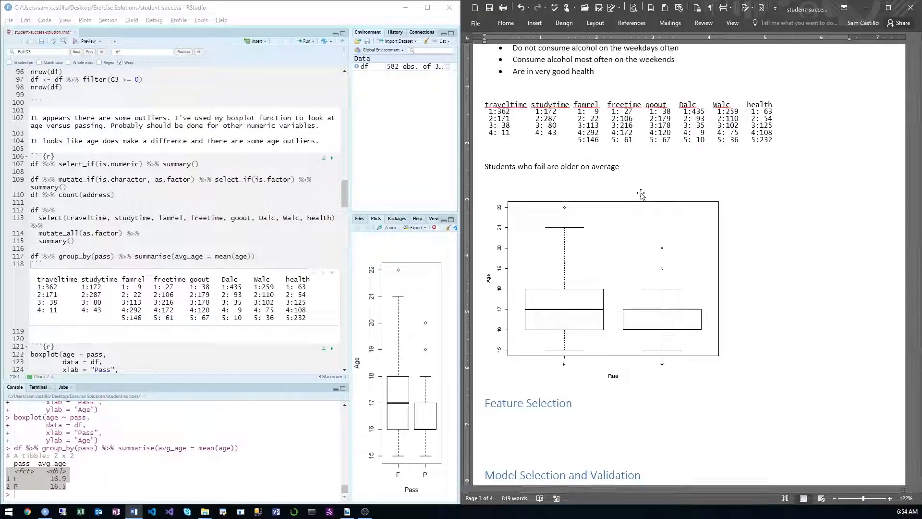
pyautogui.write('. Below shows the box p')
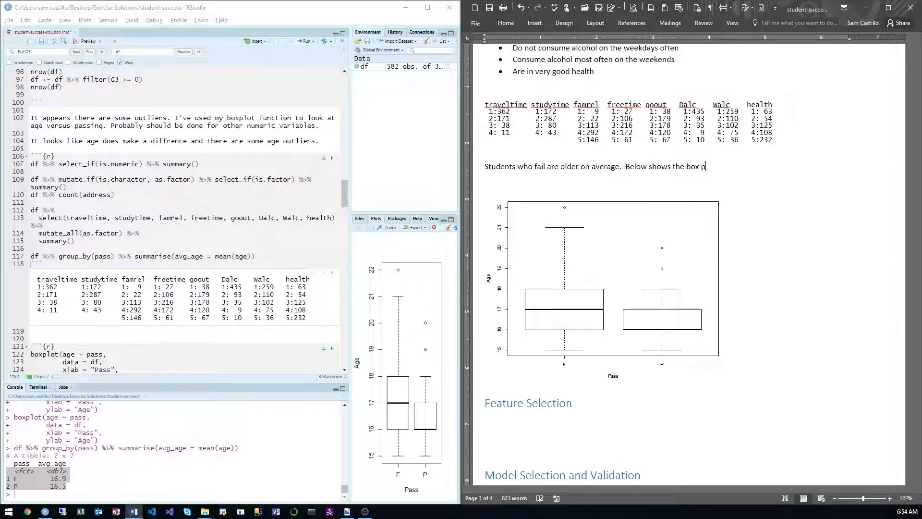
pyautogui.write('lot, ')
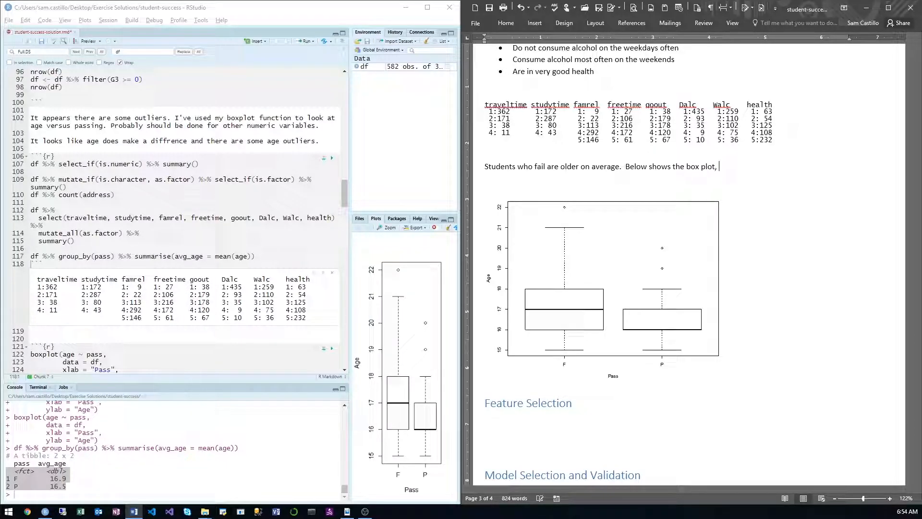
pyautogui.write('where the me')
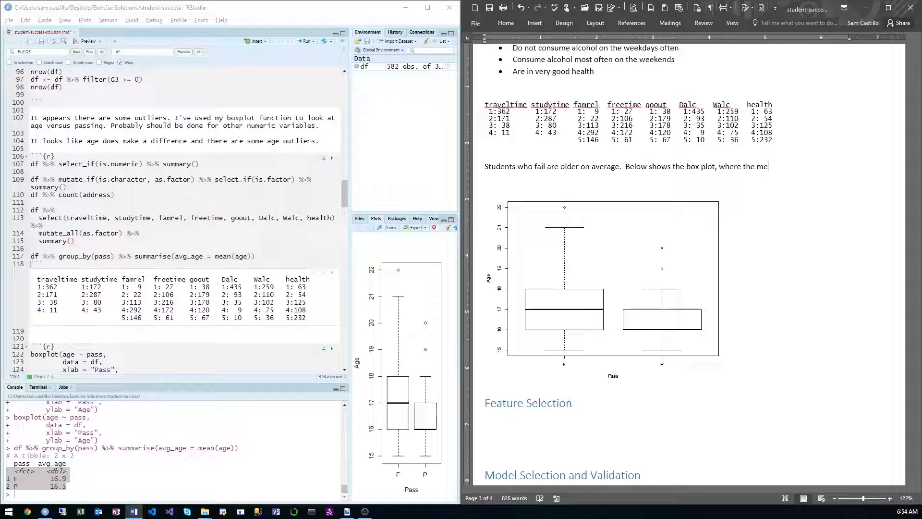
pyautogui.write('dian is higher for those who ')
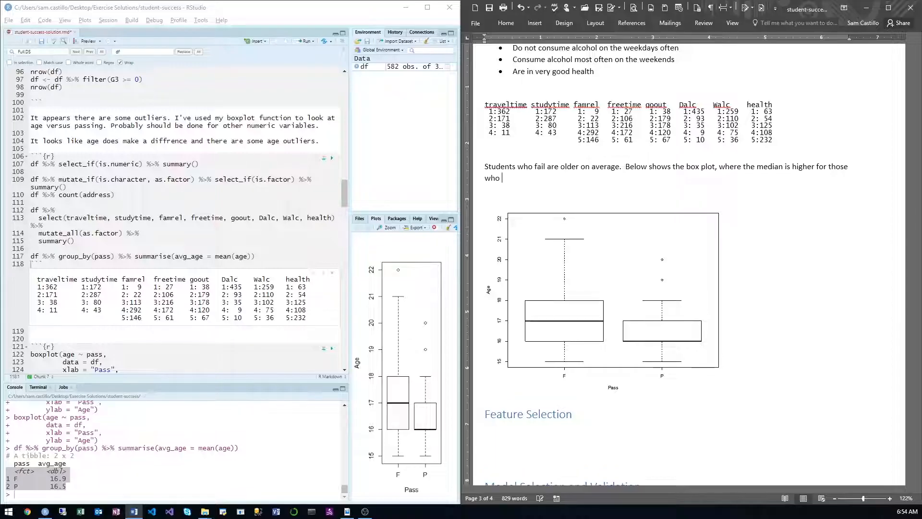
pyautogui.write('file')
pyautogui.press('BackSpace')
pyautogui.press('BackSpace')
pyautogui.write('ail.')
pyautogui.click(778, 371)
pyautogui.press('Return')
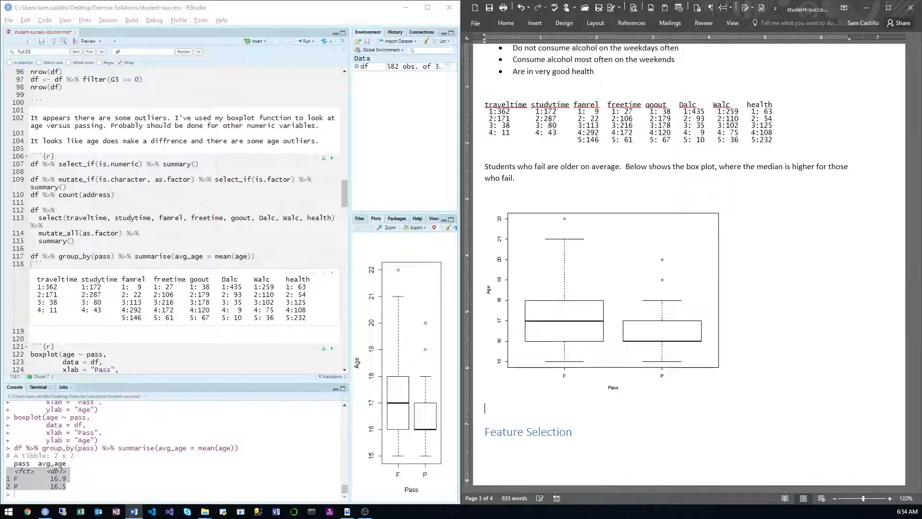
pyautogui.write('In addition')
pyautogui.press('BackSpace')
pyautogui.press('BackSpace')
pyautogui.press('BackSpace')
pyautogui.press('BackSpace')
pyautogui.press('BackSpace')
pyautogui.press('BackSpace')
pyautogui.press('BackSpace')
pyautogui.press('BackSpace')
pyautogui.press('BackSpace')
pyautogui.press('BackSpace')
pyautogui.press('BackSpace')
# Step: Paste the average-age rows below the boxplot, introduce them with "And here is the average (mean) age.", and save the document
pyautogui.write('<fct>     <dbl> 1 F          16.9 2 P          16.5')
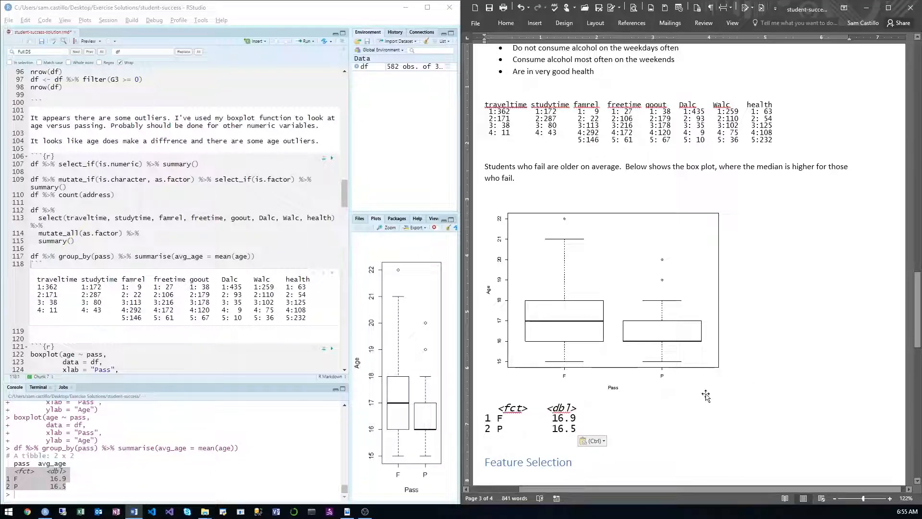
pyautogui.click(647, 393)
pyautogui.click(766, 382)
pyautogui.press('Return')
pyautogui.write('And here is t')
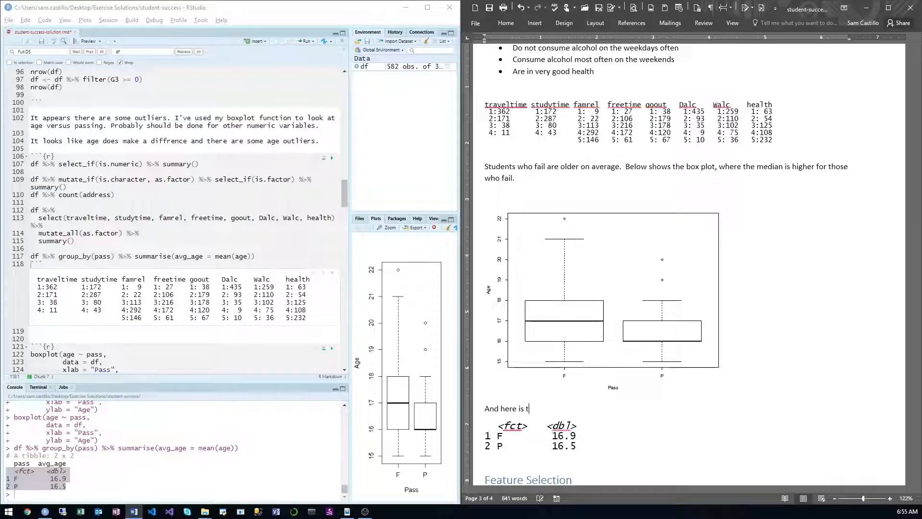
pyautogui.write('he average (mean) age.')
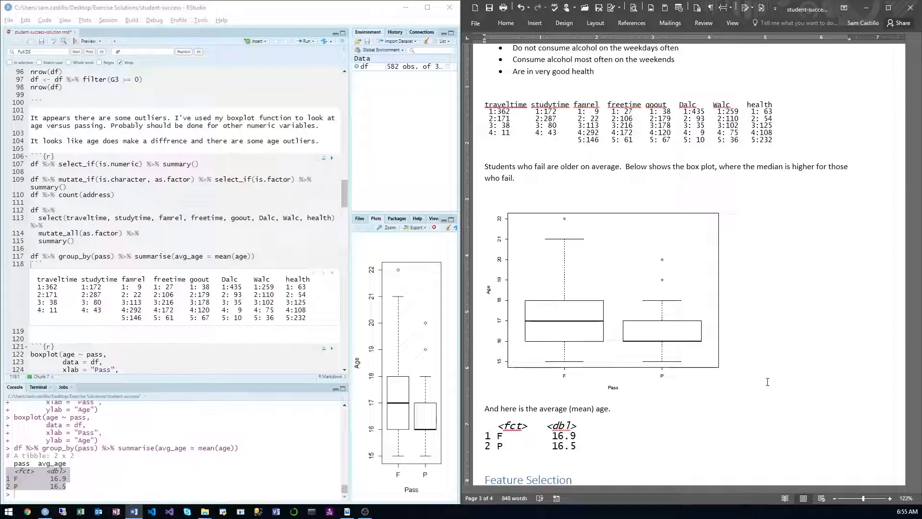
pyautogui.hotkey('ctrl', 's')
# Step: Switch to RStudio and review the note and ggplot bar chart code for categorical variables below the age boxplot
pyautogui.scroll(-3, 732, 364)
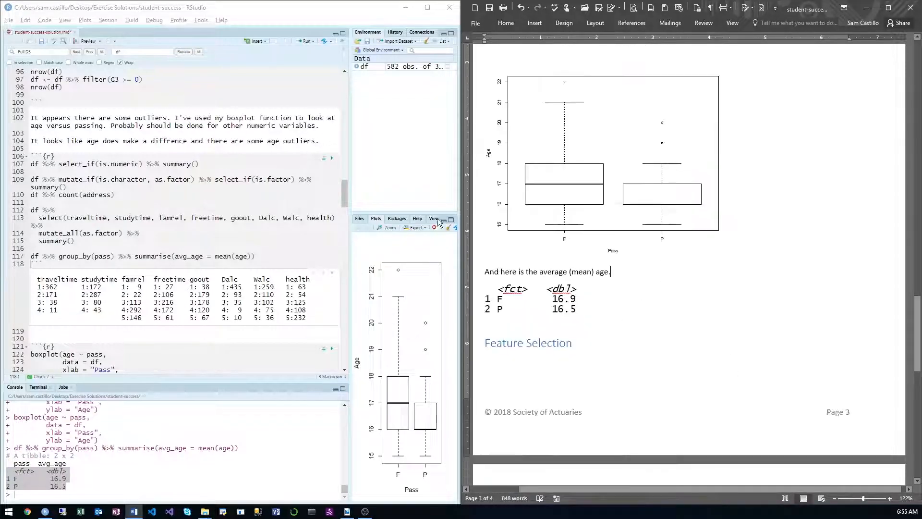
pyautogui.click(231, 228)
pyautogui.scroll(-3, 231, 230)
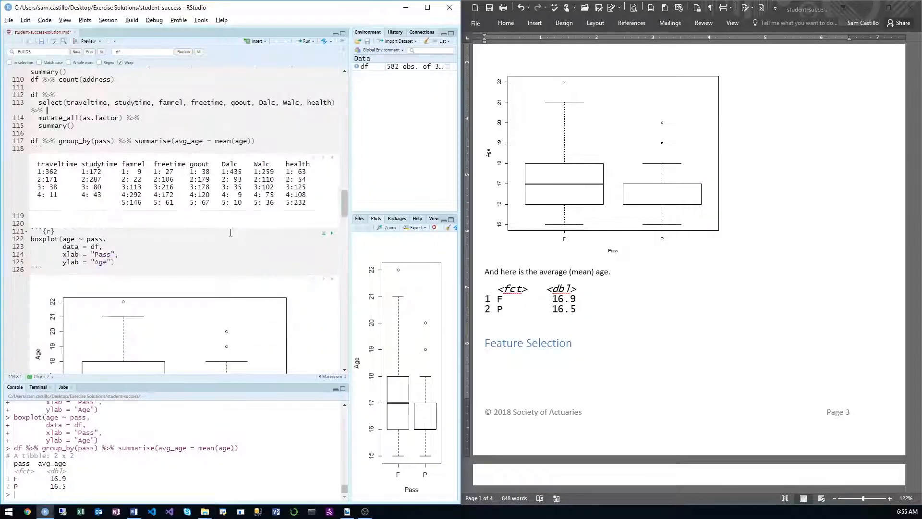
pyautogui.scroll(-6, 231, 232)
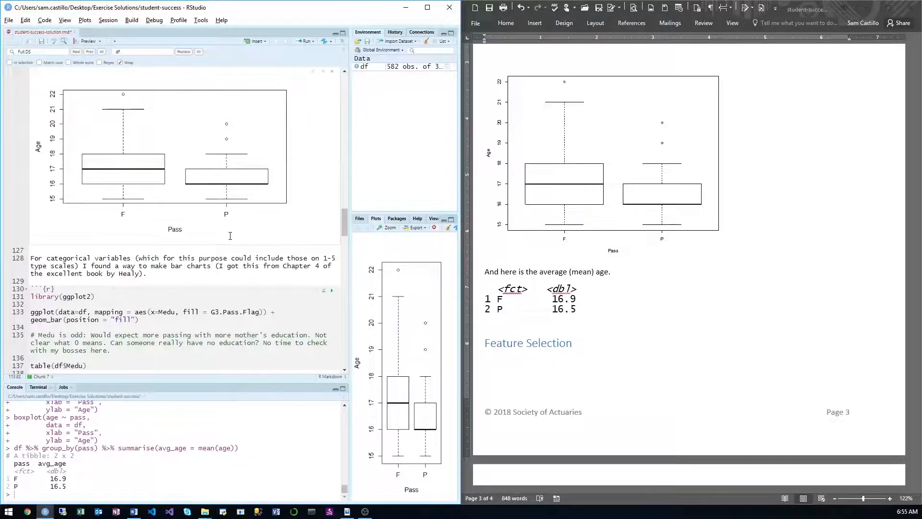
# Step: Run the line that loads the ggplot2 library in the chunk for categorical-variable bar charts
pyautogui.click(182, 272)
pyautogui.scroll(-5, 182, 272)
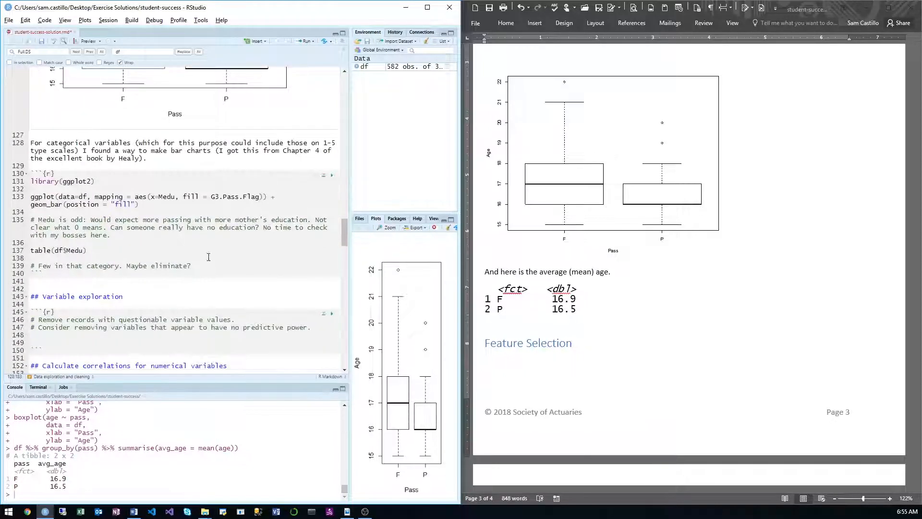
pyautogui.click(121, 183)
pyautogui.hotkey('ctrl', 'Return')
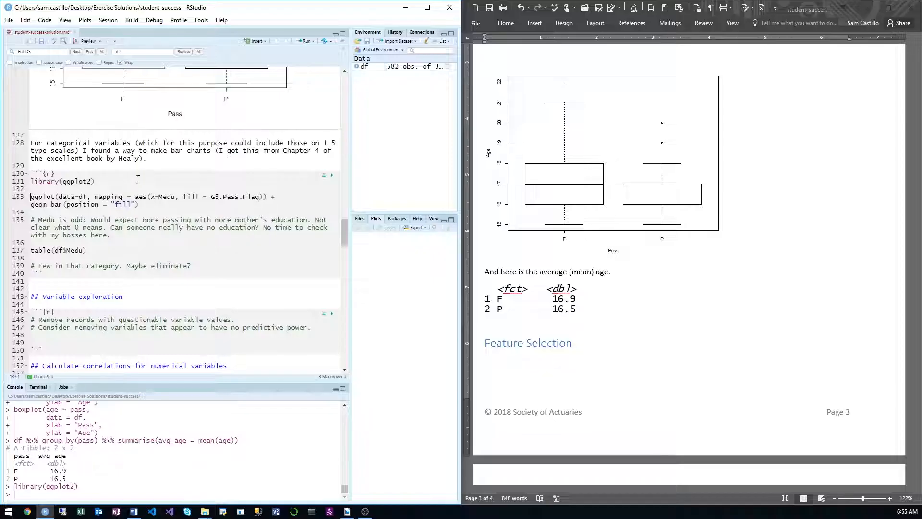
# Step: Replace G3.Pass.Flag with pass as the fill variable in the Medu ggplot code and run the bar chart
pyautogui.moveTo(210, 200); pyautogui.dragTo(259, 199)
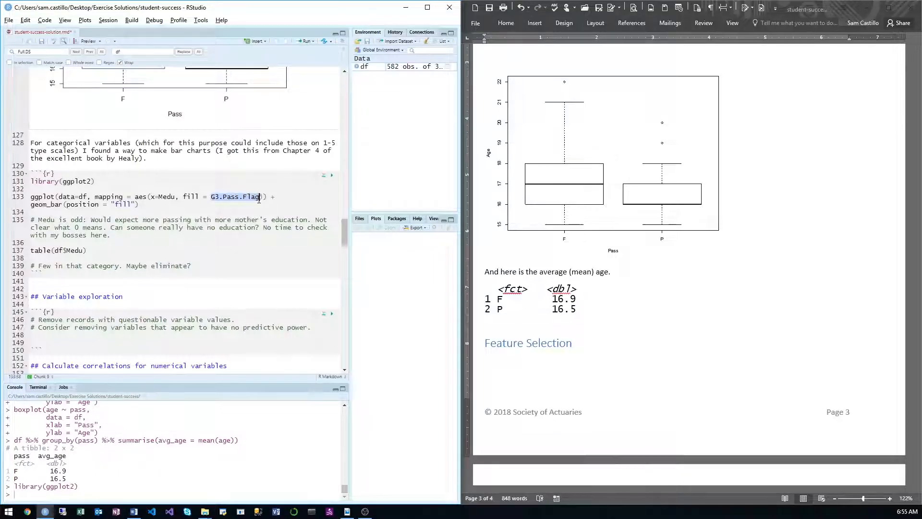
pyautogui.write('pass')
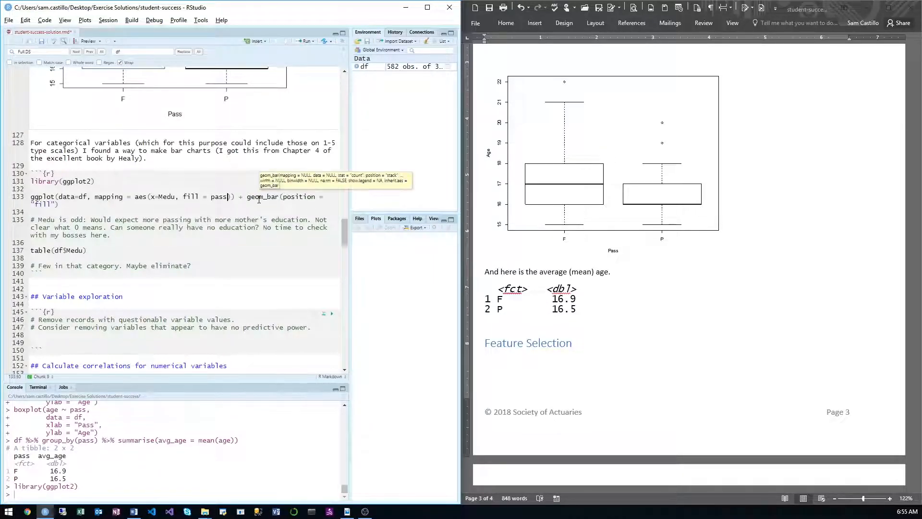
pyautogui.hotkey('ctrl', 'Return')
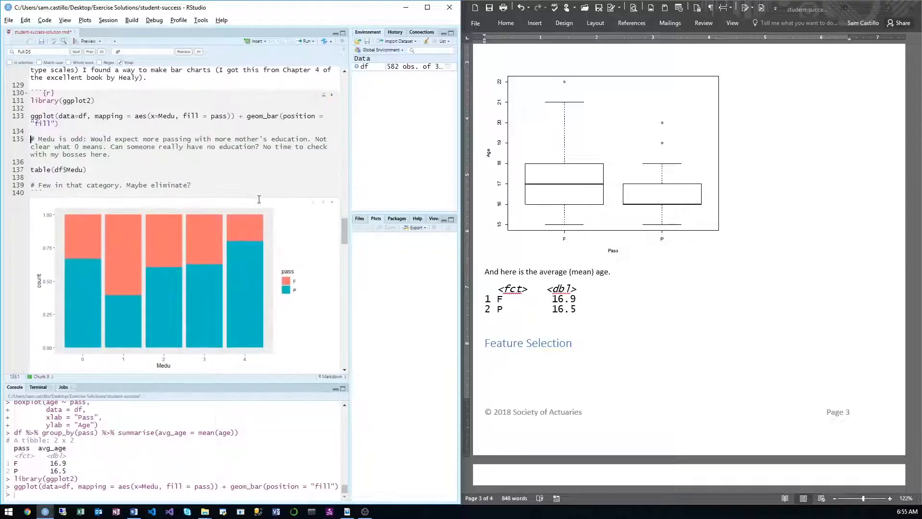
# Step: Examine the Medu bar chart of pass proportions alongside the code comment about mother's education
pyautogui.scroll(-3, 258, 200)
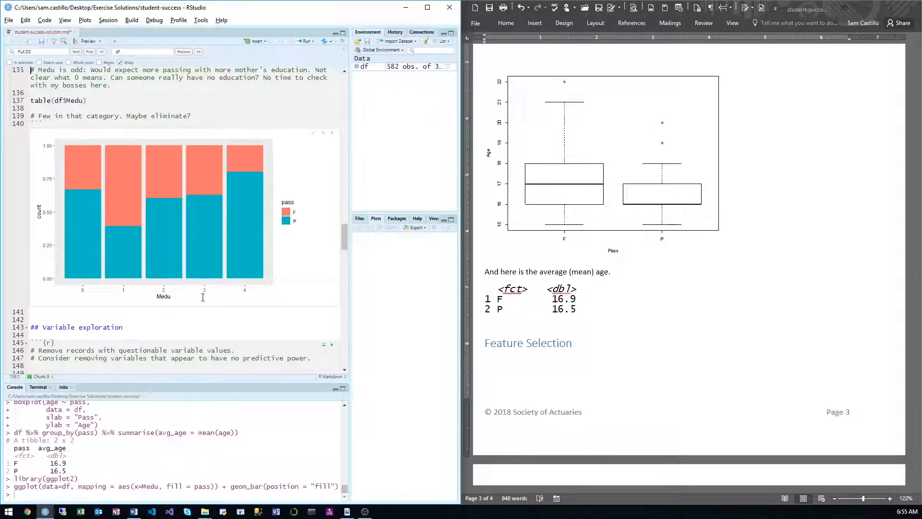
pyautogui.scroll(2, 203, 298)
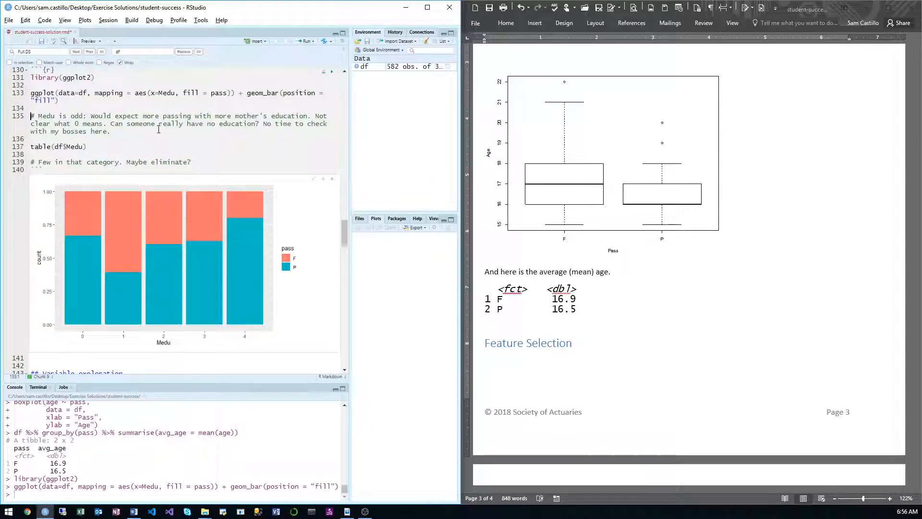
pyautogui.click(244, 126)
pyautogui.moveTo(244, 126); pyautogui.dragTo(244, 117)
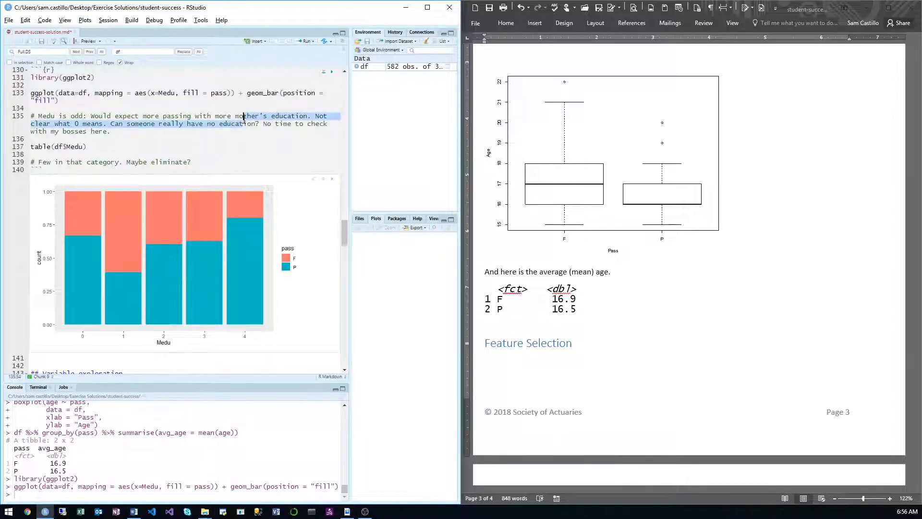
pyautogui.press('End')
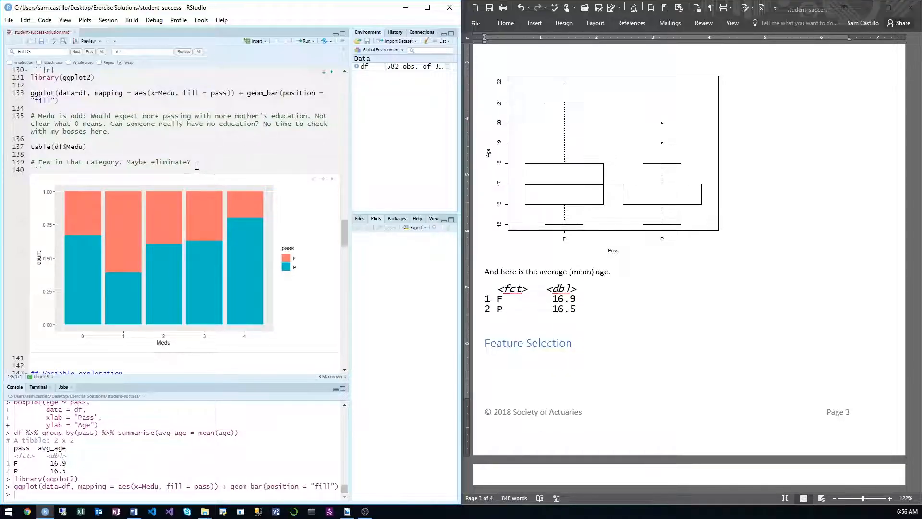
# Step: Run the table(df$Medu) line and check the count of records in the 0 category
pyautogui.click(127, 153)
pyautogui.hotkey('shift', 'Up')
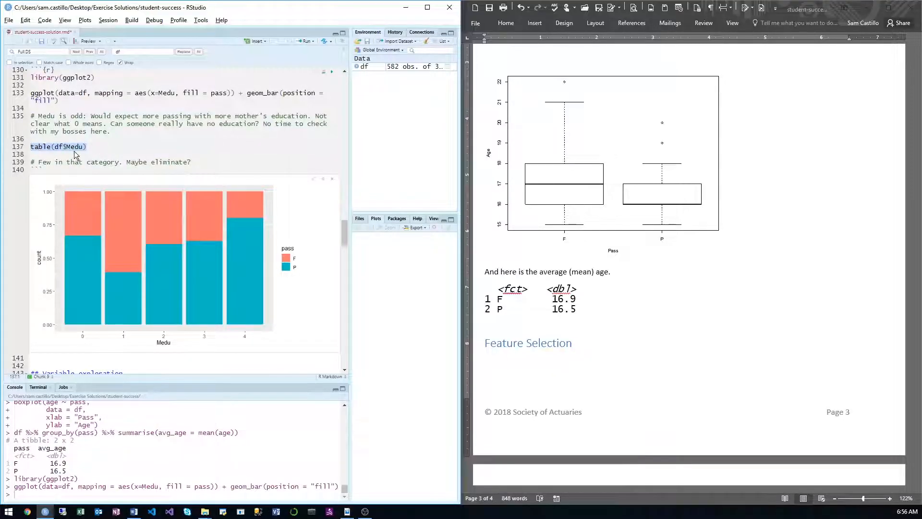
pyautogui.hotkey('ctrl', 'Return')
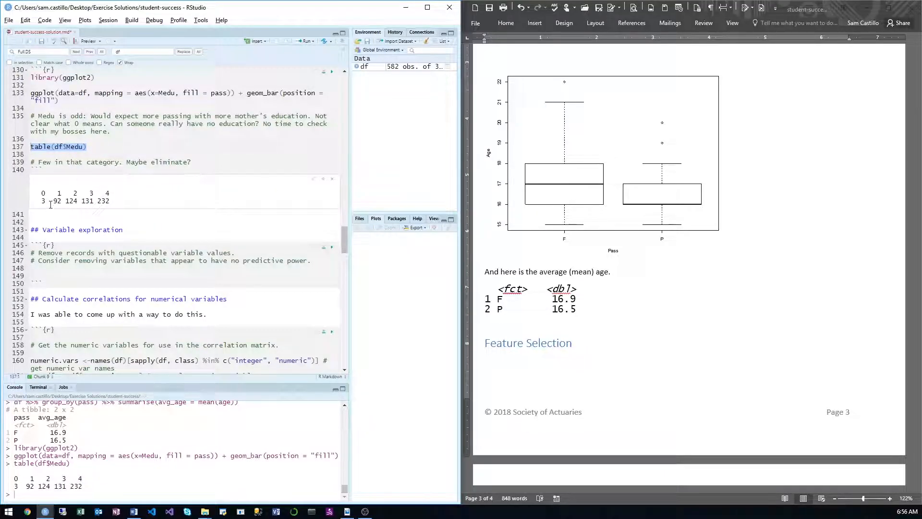
pyautogui.moveTo(50, 205); pyautogui.dragTo(38, 197)
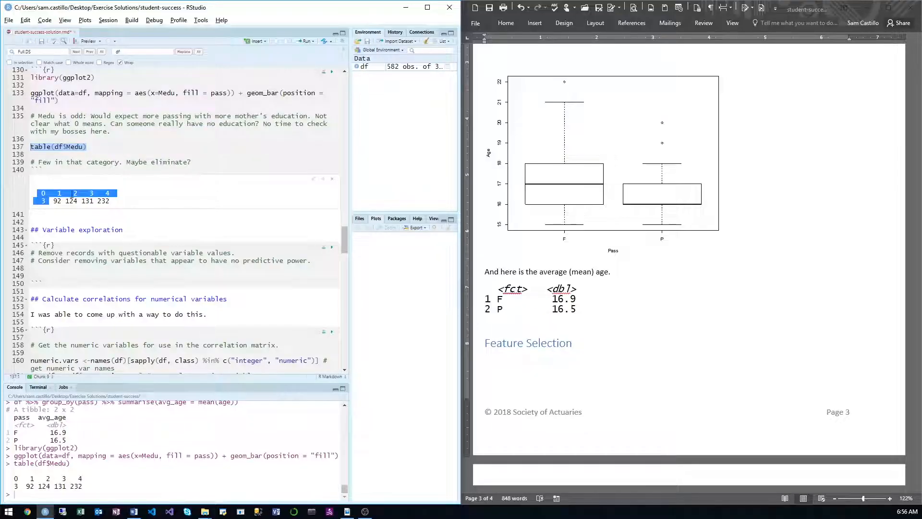
# Step: Below the Medu table line, add and run df <- df %>% filter(Medu>0)
pyautogui.click(104, 149)
pyautogui.press('Return')
pyautogui.press('Return')
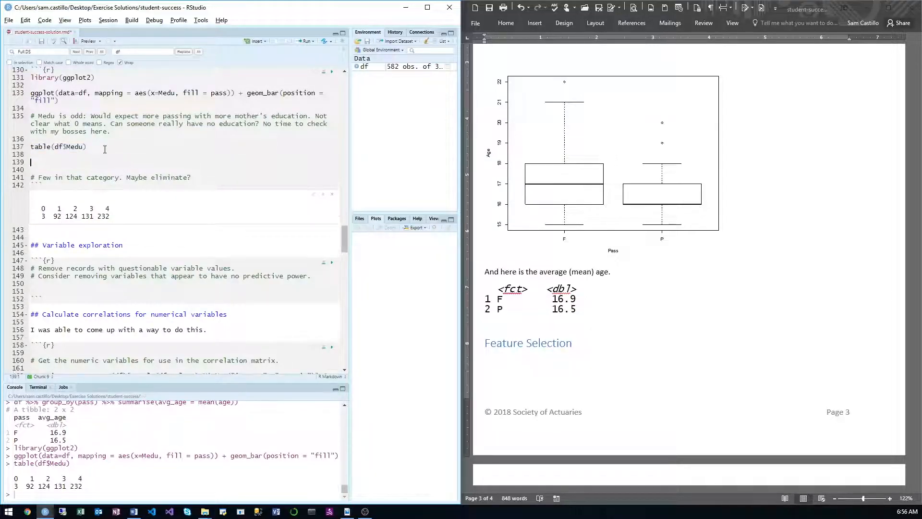
pyautogui.write('df <- df %>% filter(')
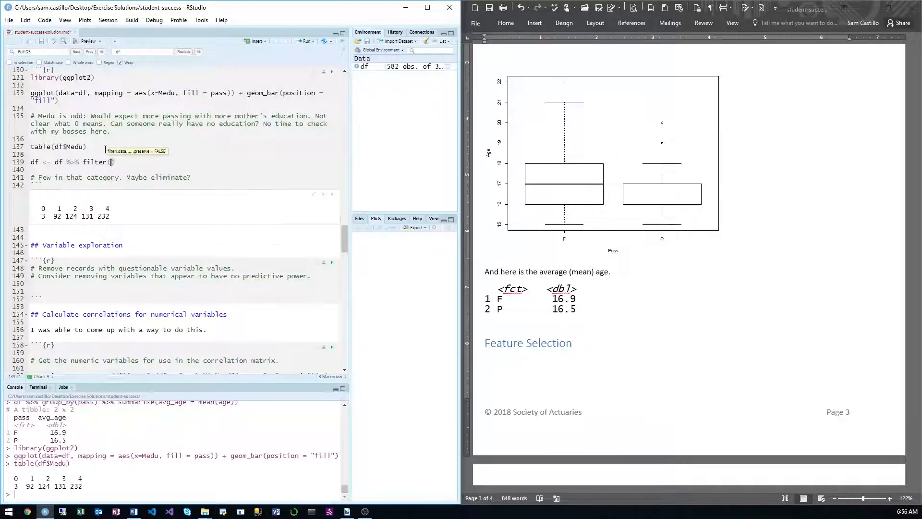
pyautogui.write('Medu>0')
pyautogui.hotkey('ctrl', 'Return')
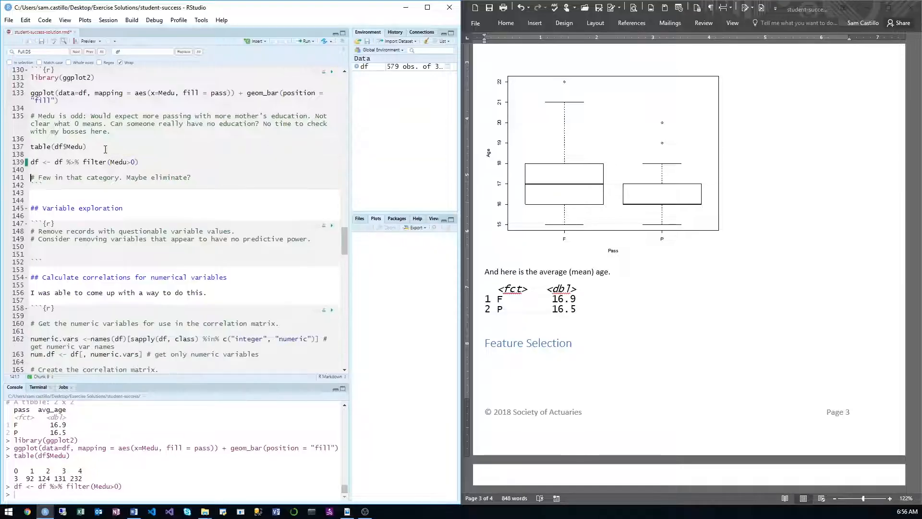
# Step: In Word, below the average age table, write "I noticed that there were three students whose mother's education was listed as 0."
pyautogui.click(564, 328)
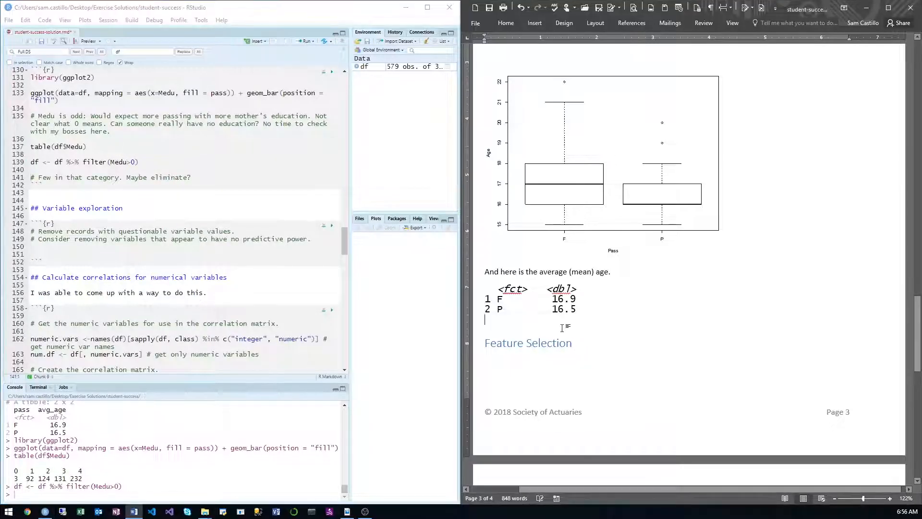
pyautogui.press('Return')
pyautogui.write('noti')
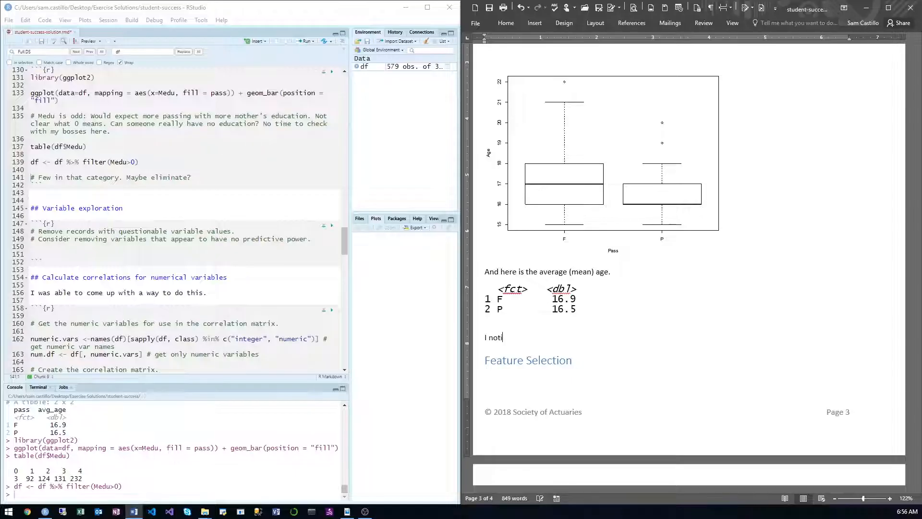
pyautogui.write('ced that there w')
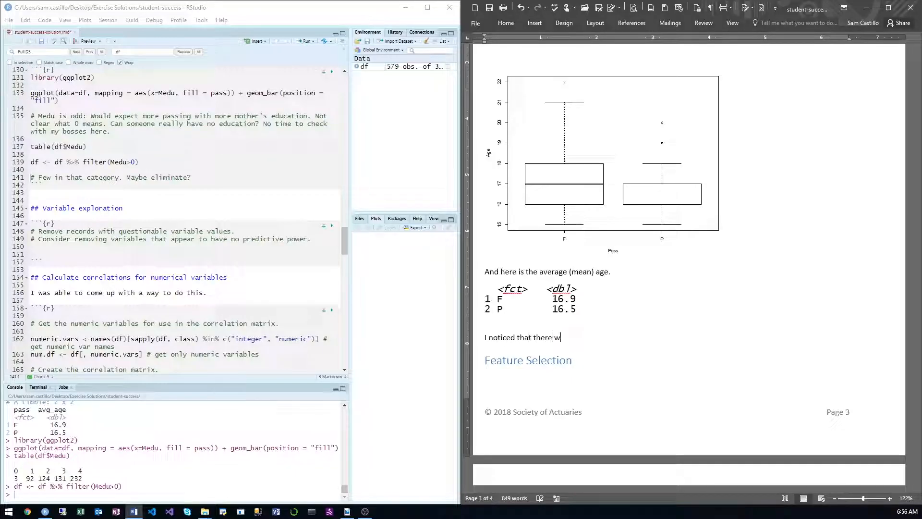
pyautogui.write('ere')
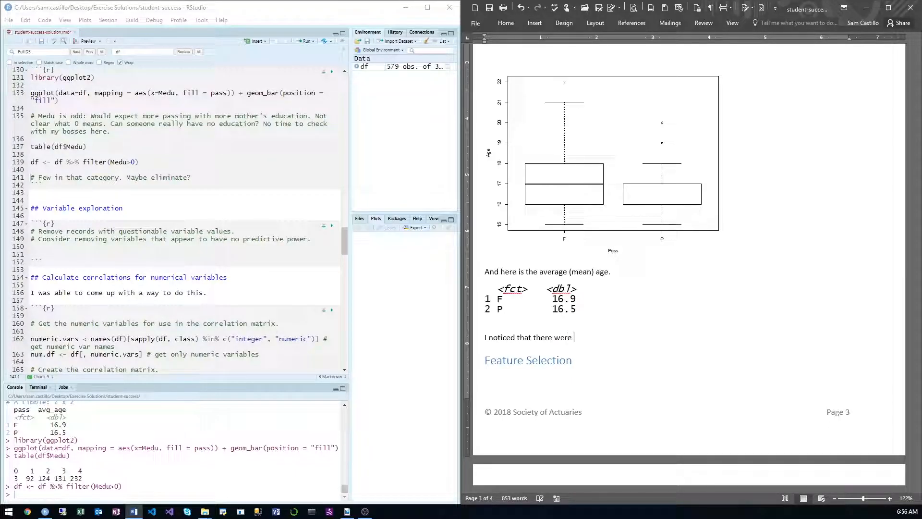
pyautogui.write(' three students whose mothe')
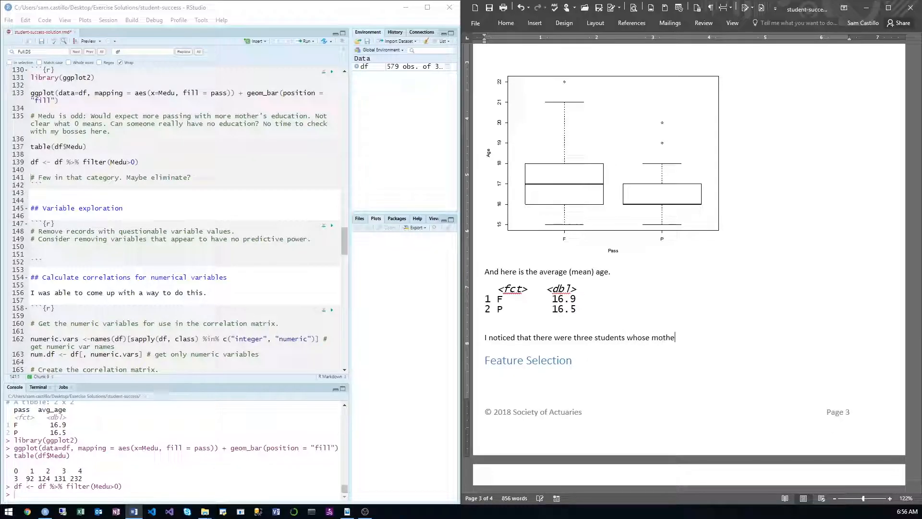
pyautogui.write("r's education was listed as 0,")
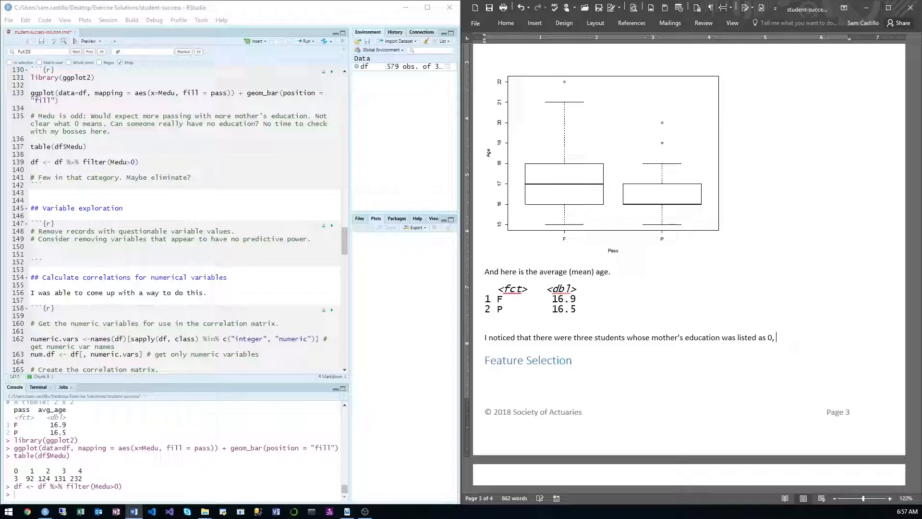
pyautogui.write('  Because this did not make sense')
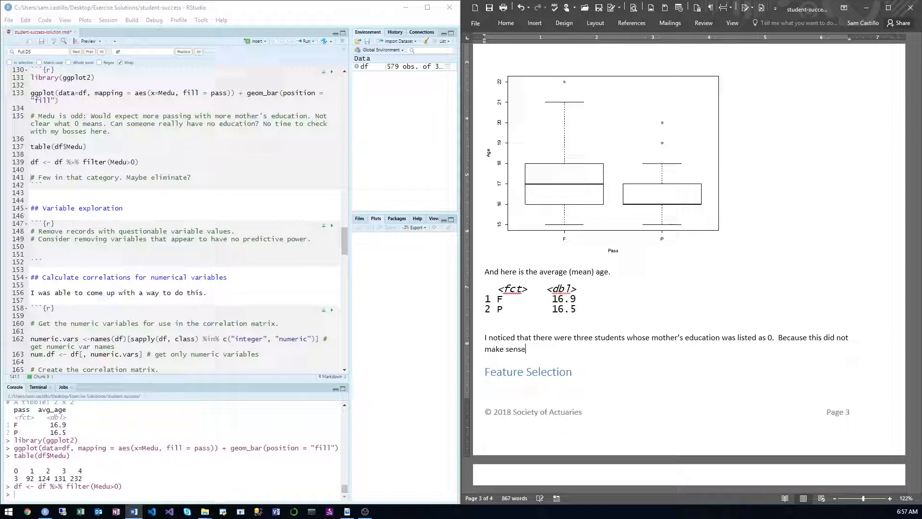
pyautogui.write(' given the da')
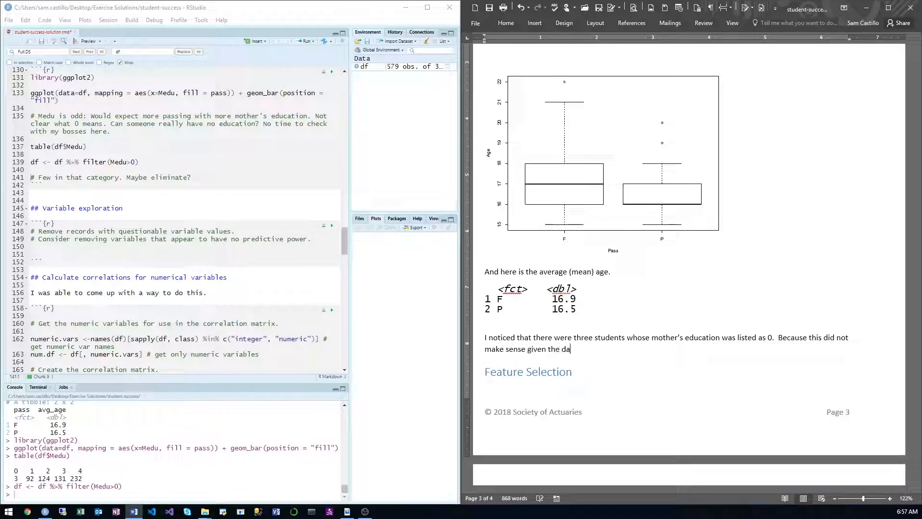
# Step: Continue the mother's education note with "Because this did not make sense I removed them." and start a new paragraph
pyautogui.press('BackSpace')
pyautogui.press('BackSpace')
pyautogui.press('BackSpace')
pyautogui.press('BackSpace')
pyautogui.press('BackSpace')
pyautogui.press('BackSpace')
pyautogui.write('I removed them')
pyautogui.press('Return')
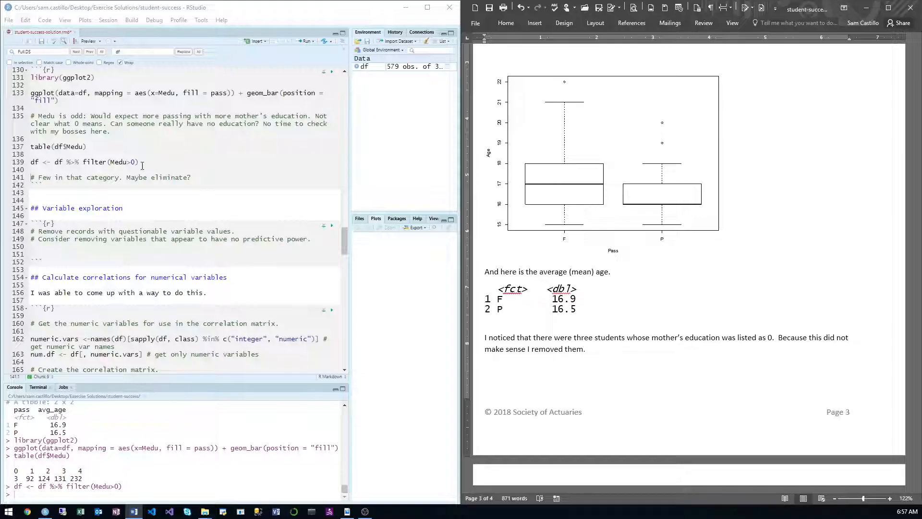
# Step: In RStudio, add and run df %>% count(Fedu) below the Medu filter line
pyautogui.click(125, 168)
pyautogui.write('df')
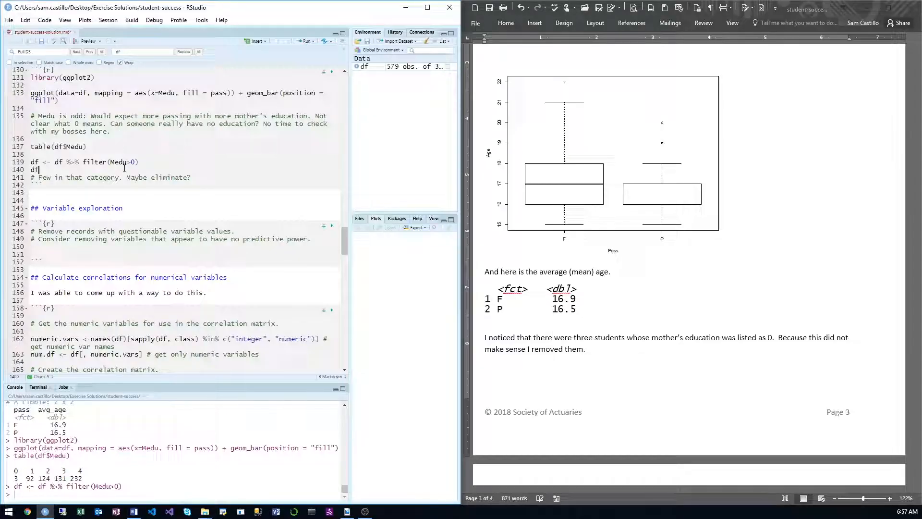
pyautogui.hotkey('ctrl', 'shift', 'm')
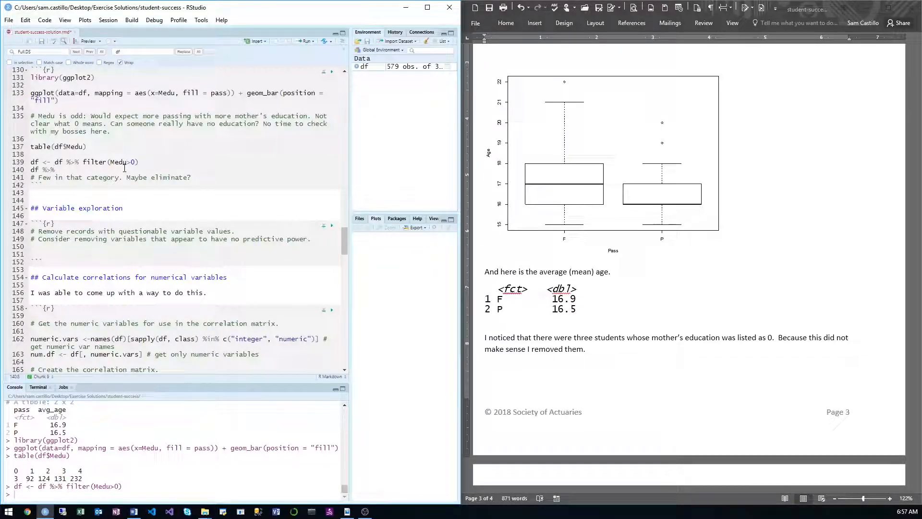
pyautogui.write('count(Fedu')
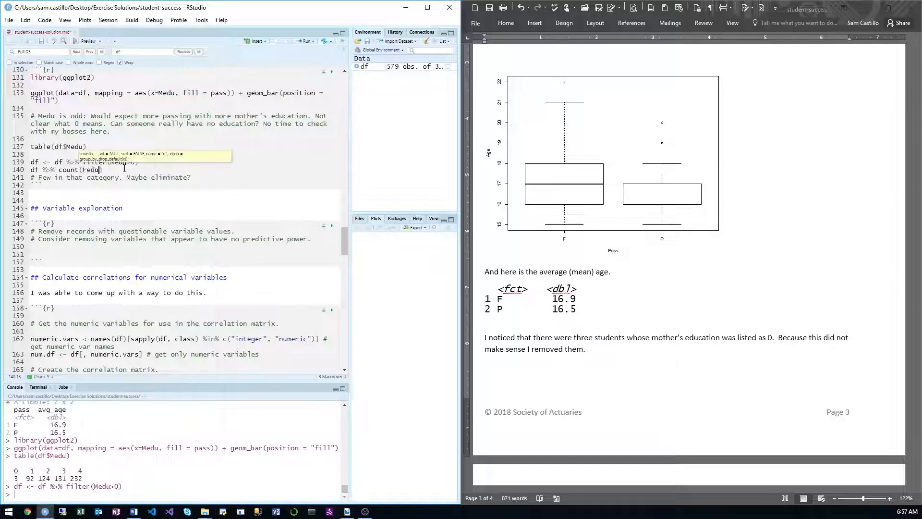
pyautogui.hotkey('ctrl', 'Return')
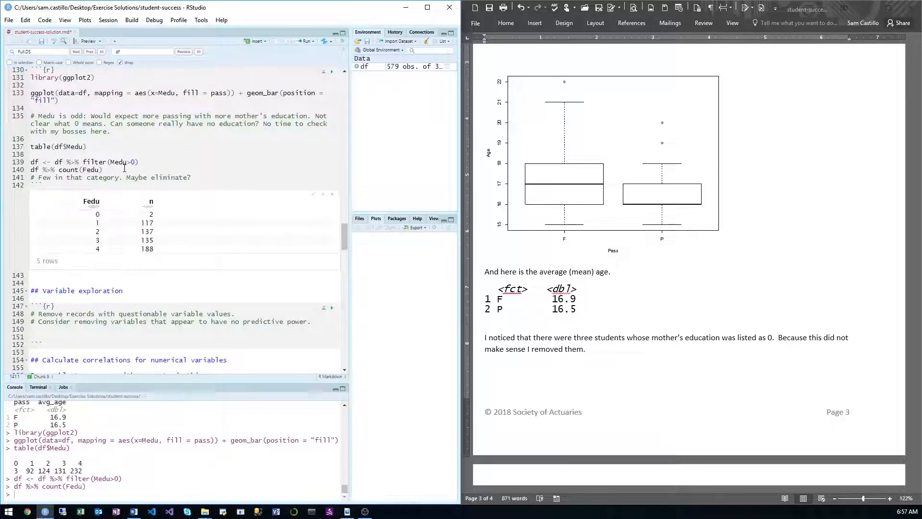
# Step: In Word, append "There were also 2 students with Fedu of zero, which I removed." to the mother's education note
pyautogui.click(615, 357)
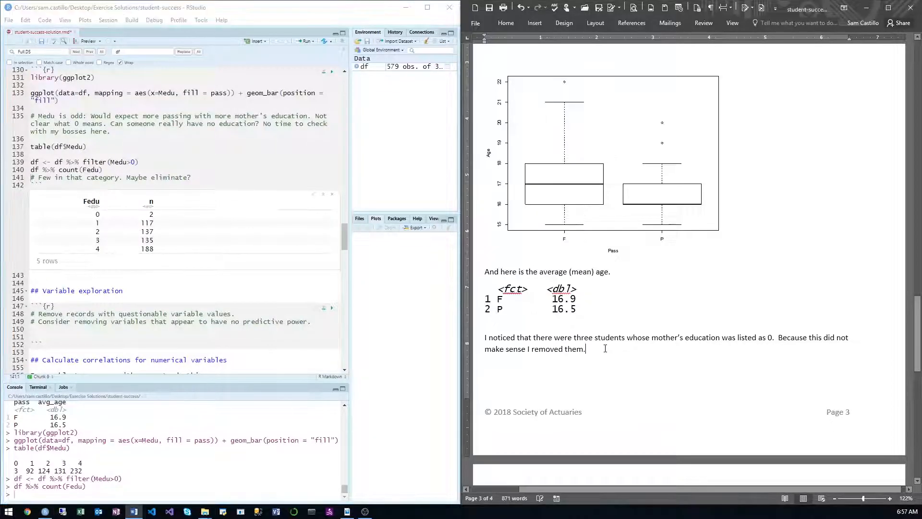
pyautogui.write('There ')
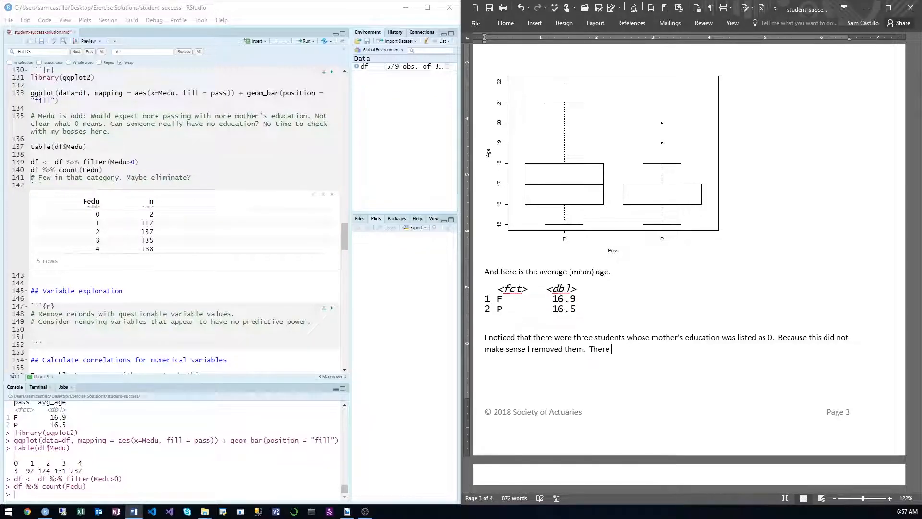
pyautogui.write('were also 2 students with ')
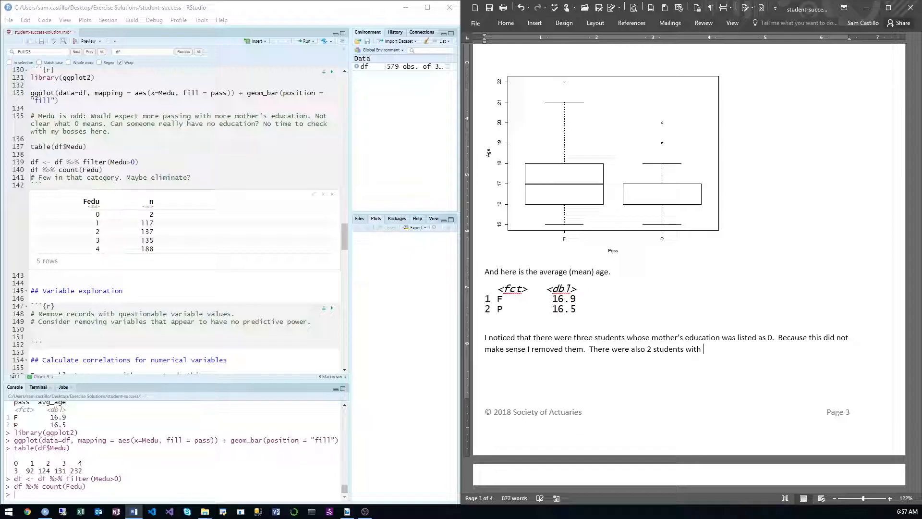
pyautogui.write('Fedu ')
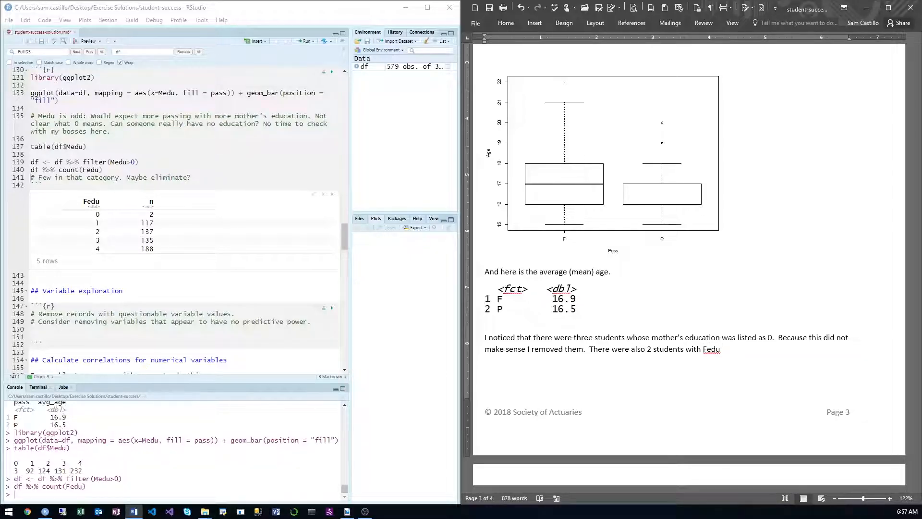
pyautogui.write('of zero, which I removed.')
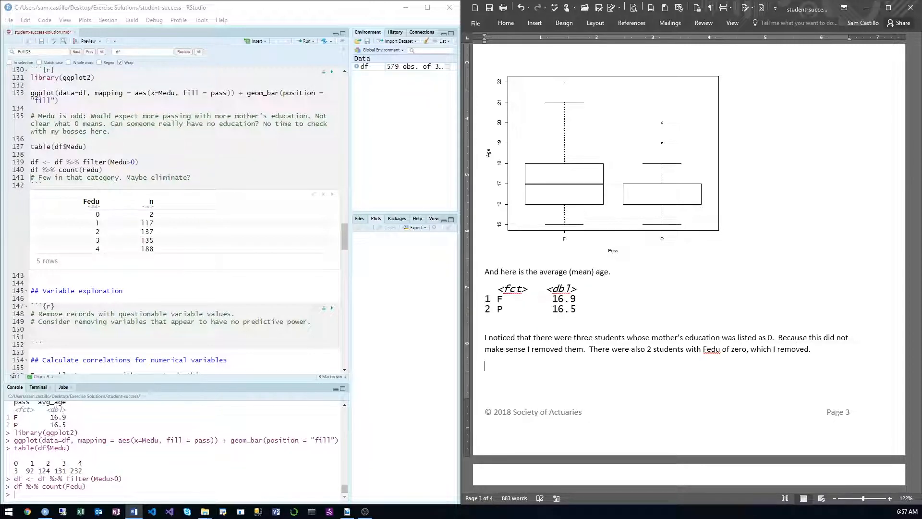
# Step: In RStudio, extend the Medu filter with the condition Fedu>0 and rerun the line
pyautogui.click(135, 163)
pyautogui.write(', ')
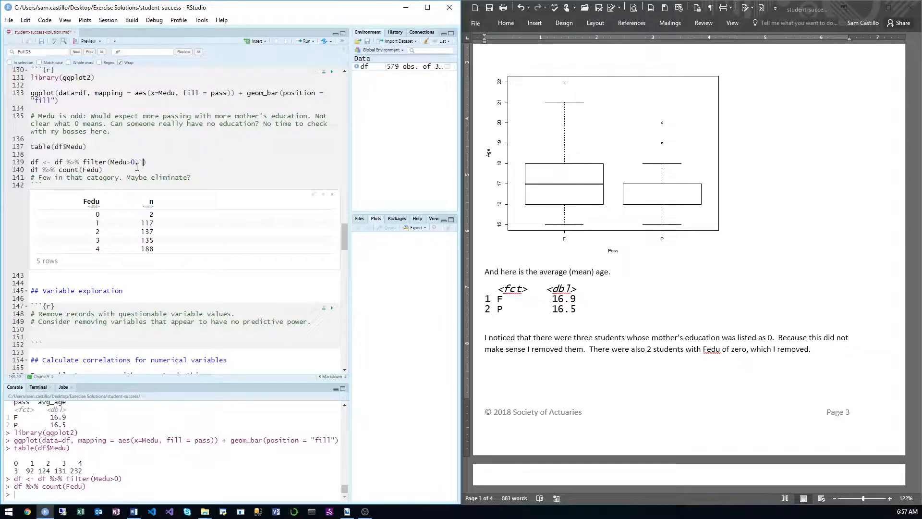
pyautogui.write('Fedu>0')
pyautogui.hotkey('ctrl', 'Return')
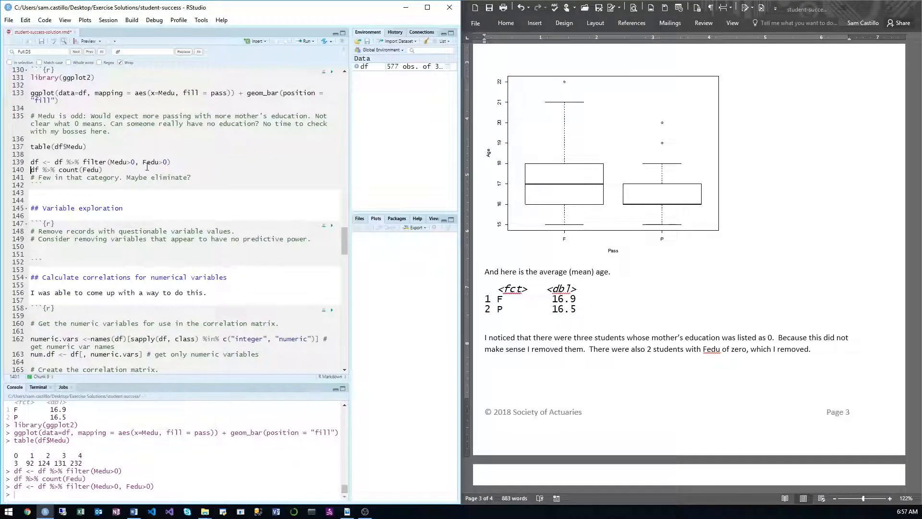
# Step: Review the categorical variables note and duplicate the Medu ggplot bar chart line below the "Maybe eliminate?" comment
pyautogui.scroll(3, 147, 167)
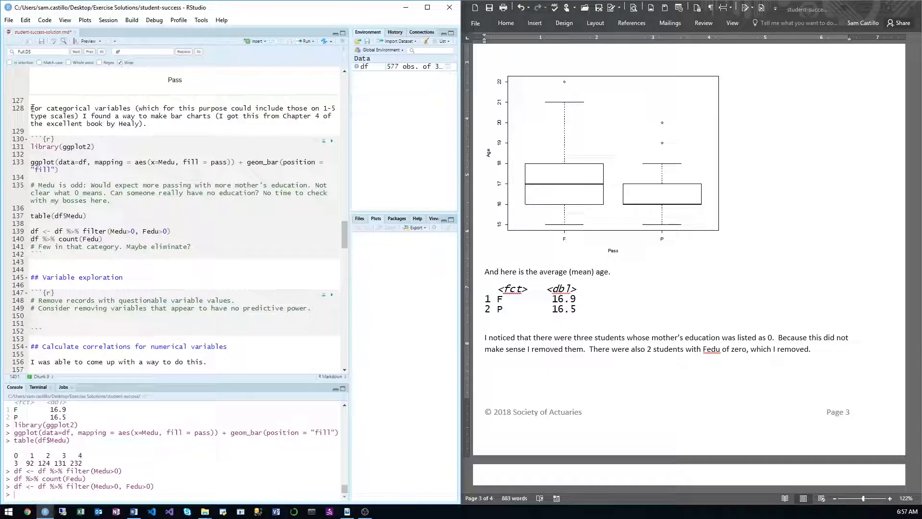
pyautogui.moveTo(31, 108); pyautogui.dragTo(221, 116)
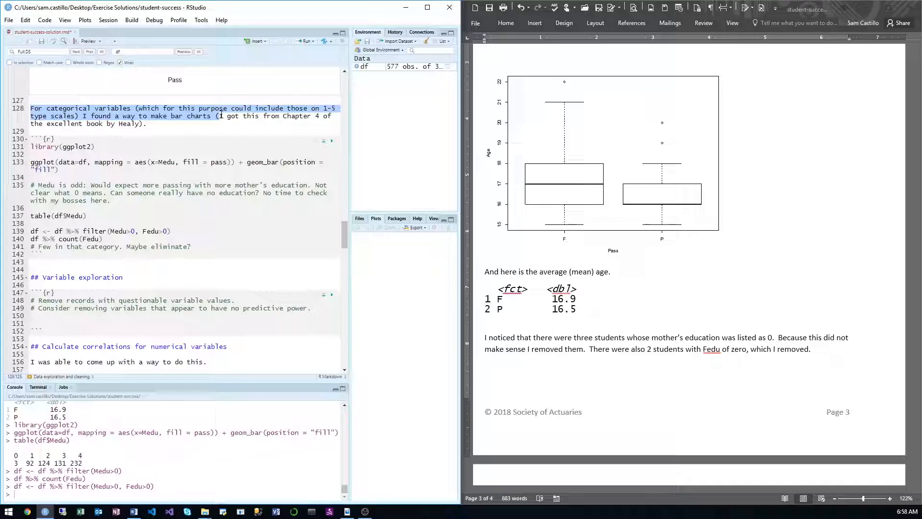
pyautogui.click(203, 215)
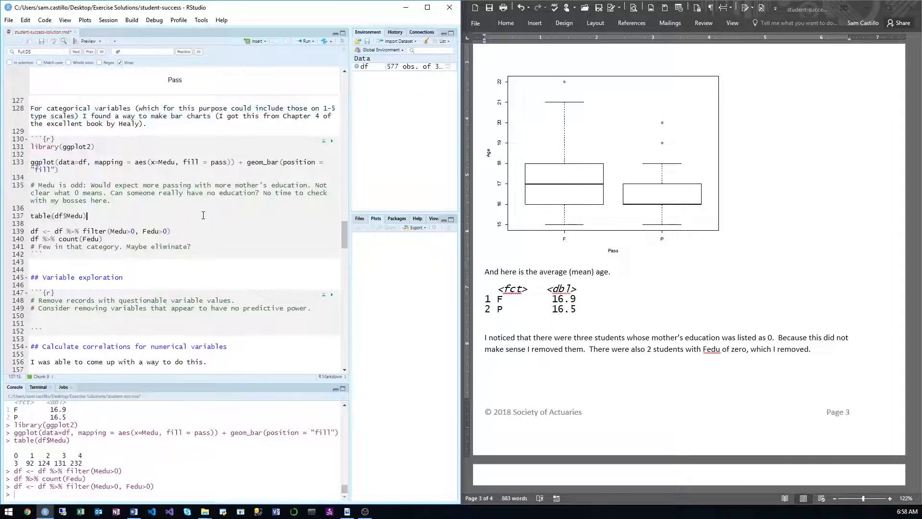
pyautogui.moveTo(30, 177)
pyautogui.mouseDown()
pyautogui.moveTo(57, 169)
pyautogui.moveTo(30, 162)
pyautogui.mouseUp()
pyautogui.hotkey('ctrl', 'c')
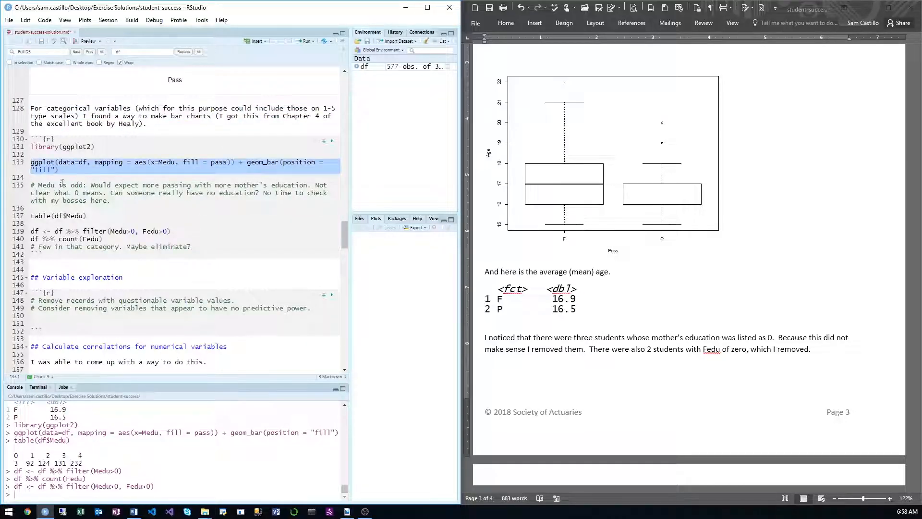
pyautogui.click(206, 249)
pyautogui.press('Return')
pyautogui.press('Return')
pyautogui.press('Return')
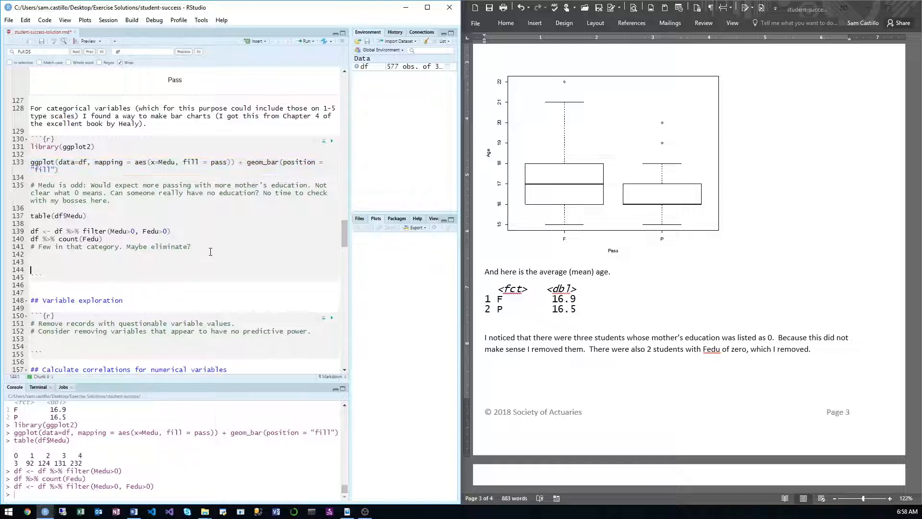
pyautogui.hotkey('ctrl', 'v')
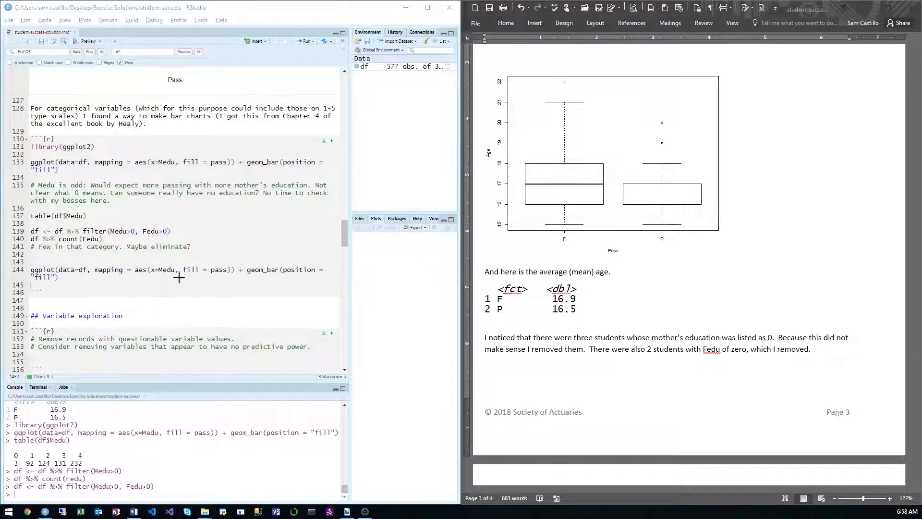
# Step: Check the variable definitions in the sample project PDF and the level counts in the Word report, then return to RStudio
pyautogui.hotkey('alt', 'Tab')
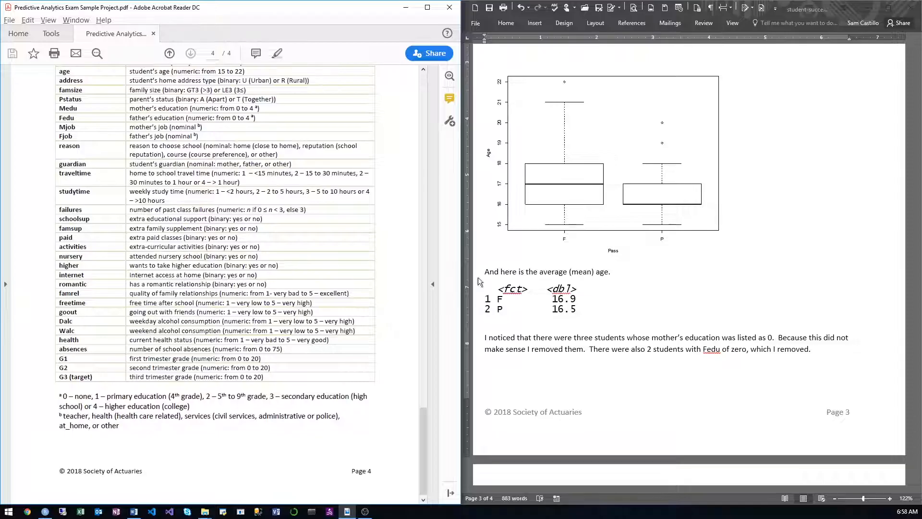
pyautogui.click(620, 273)
pyautogui.scroll(3, 621, 272)
pyautogui.scroll(3, 621, 272)
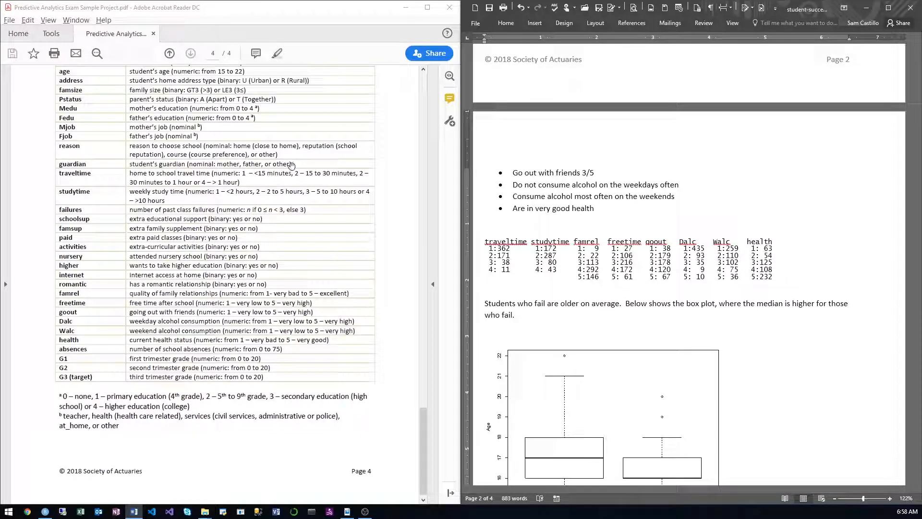
pyautogui.click(405, 13)
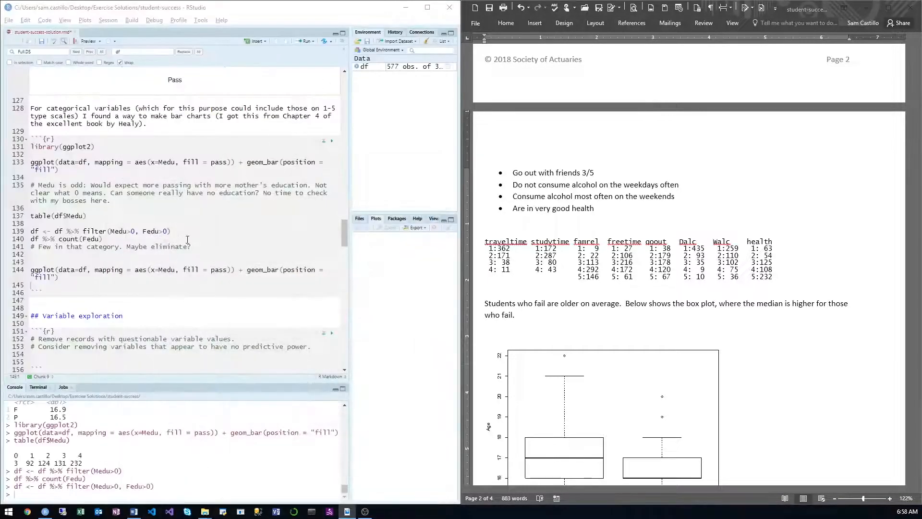
# Step: Change the duplicated ggplot bar chart line to plot Walc instead of Medu and run it
pyautogui.doubleClick(166, 269)
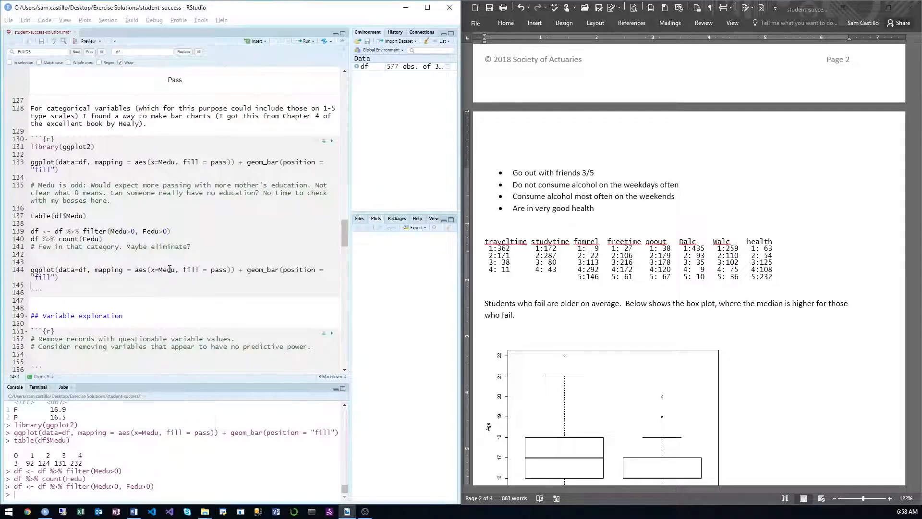
pyautogui.write('Walc')
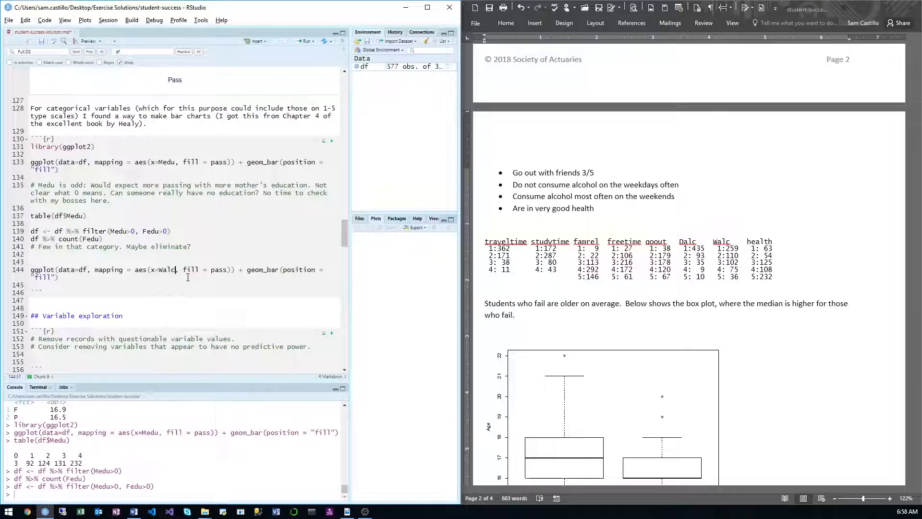
pyautogui.hotkey('ctrl', 'Return')
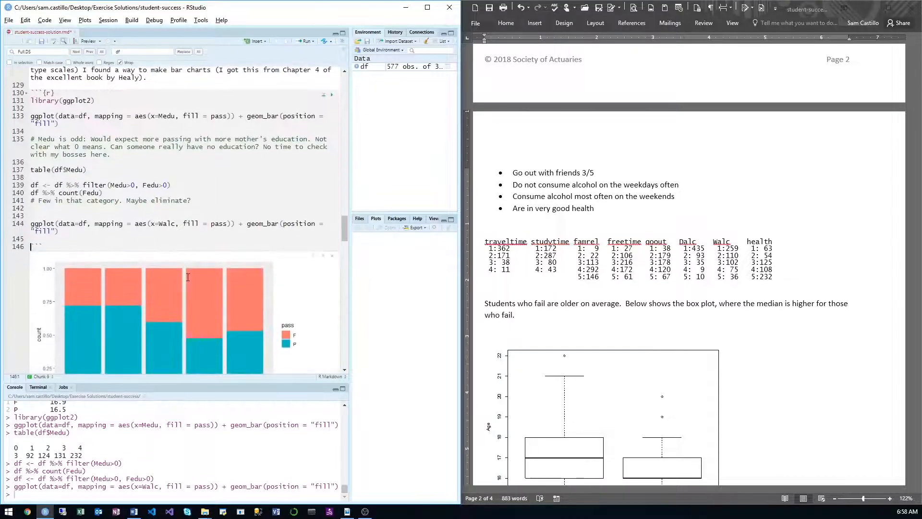
pyautogui.scroll(-4, 188, 277)
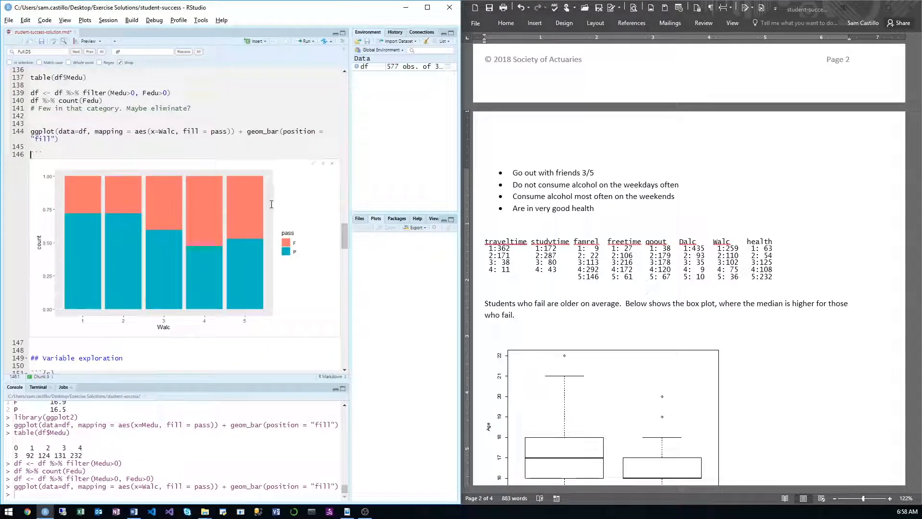
# Step: Set the notebook's chunk output to the console, keep the existing inline output, and rerun the Walc bar chart line
pyautogui.click(100, 42)
pyautogui.click(116, 44)
pyautogui.click(115, 43)
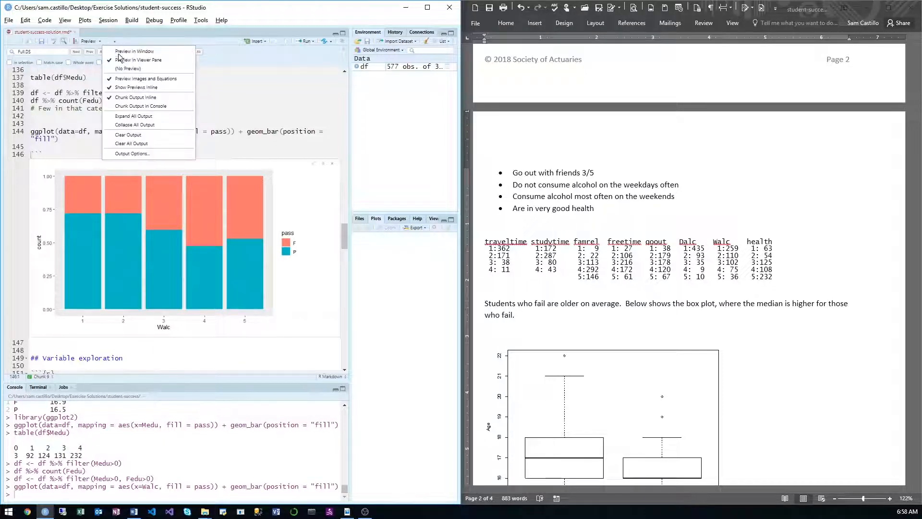
pyautogui.click(154, 106)
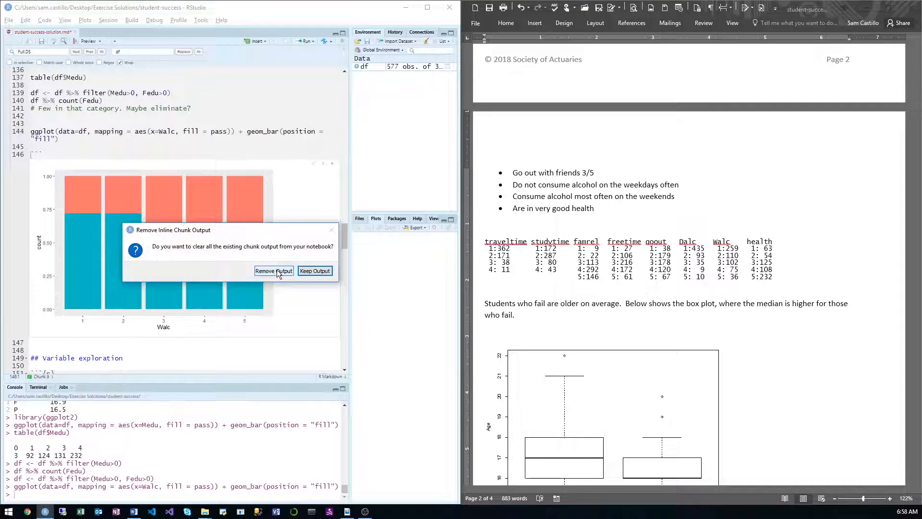
pyautogui.click(314, 271)
pyautogui.scroll(2, 252, 251)
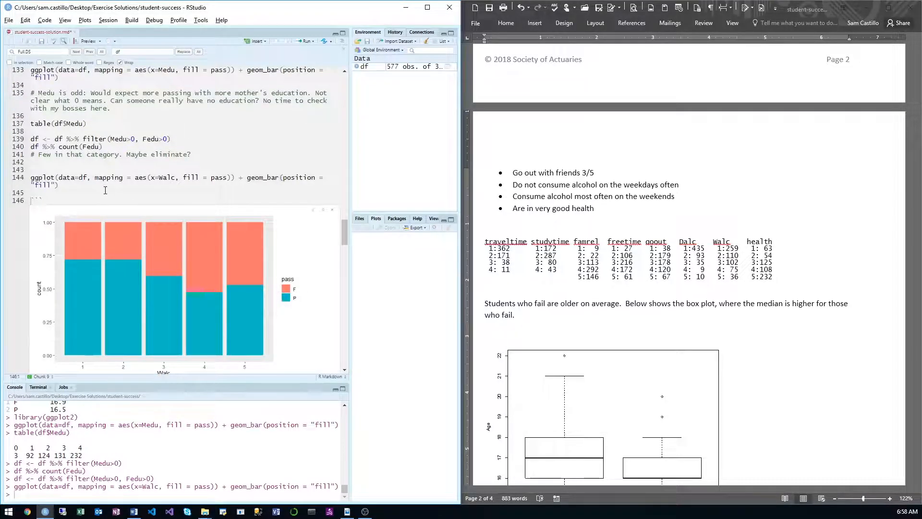
pyautogui.hotkey('ctrl', 'Return')
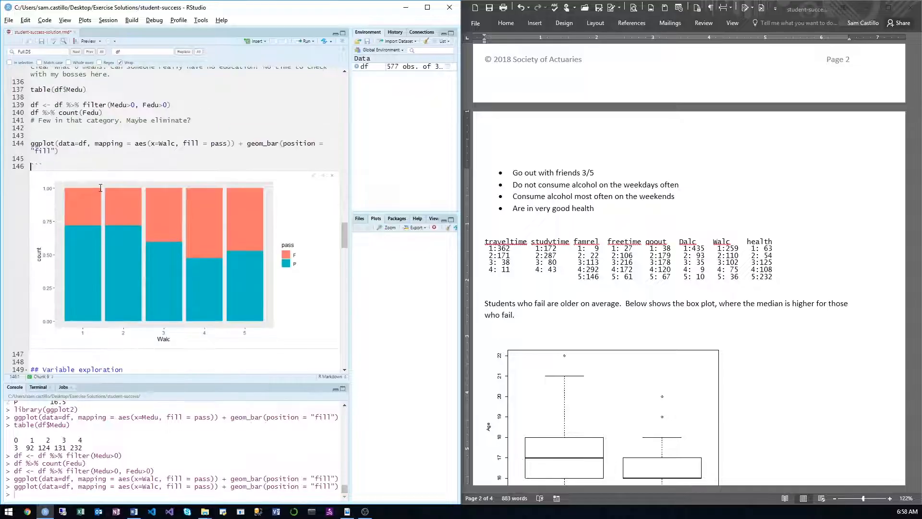
# Step: Widen the plot area and copy the Walc bar chart to the clipboard as a metafile
pyautogui.moveTo(349, 227); pyautogui.dragTo(126, 232)
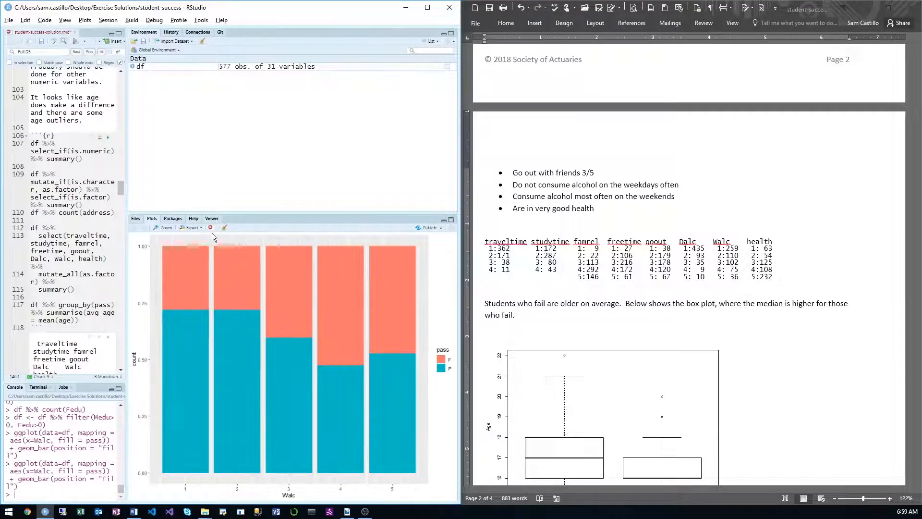
pyautogui.click(192, 227)
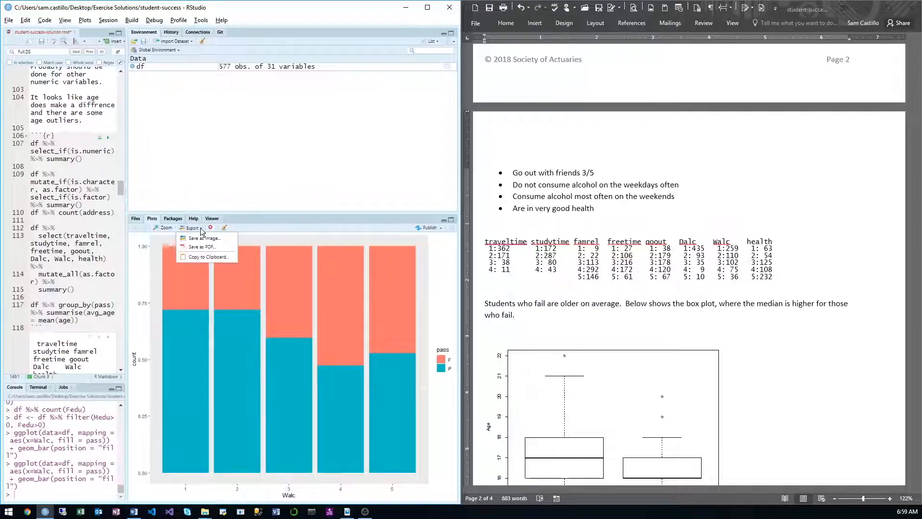
pyautogui.click(208, 256)
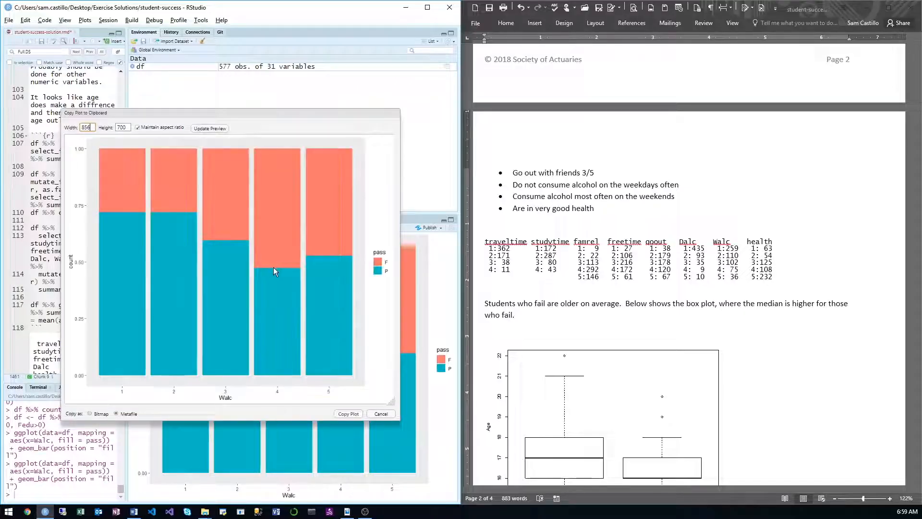
pyautogui.click(348, 413)
# Step: In Word, paste the Walc bar chart below the note on removed students and scale it down
pyautogui.hotkey('alt', 'Tab')
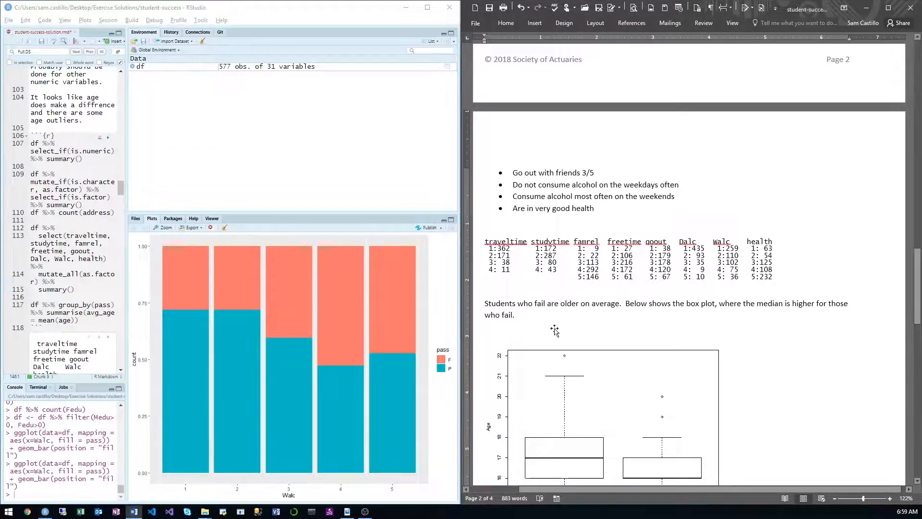
pyautogui.scroll(-8, 566, 326)
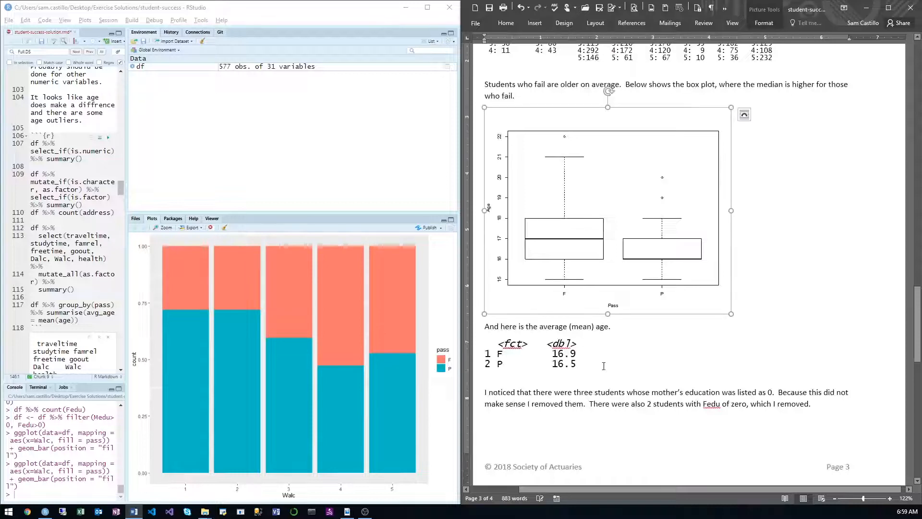
pyautogui.scroll(-2, 606, 384)
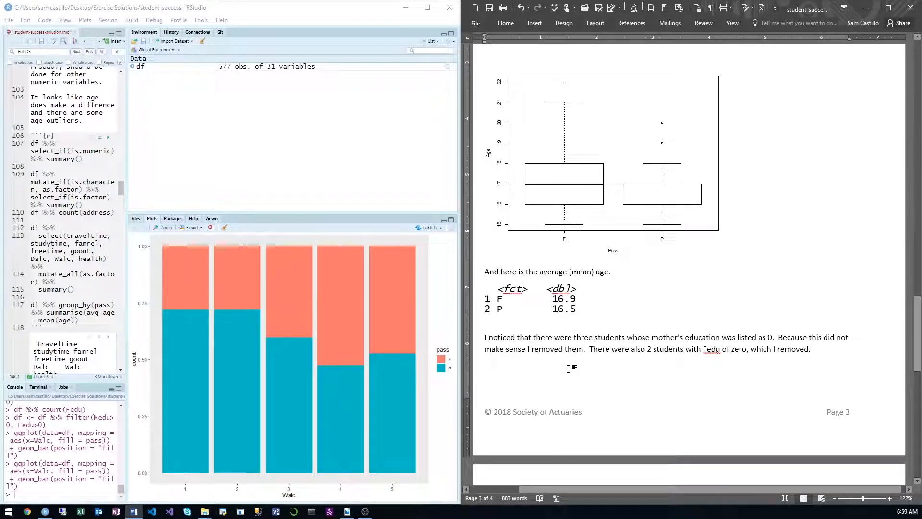
pyautogui.hotkey('ctrl', 'v')
pyautogui.click(620, 326)
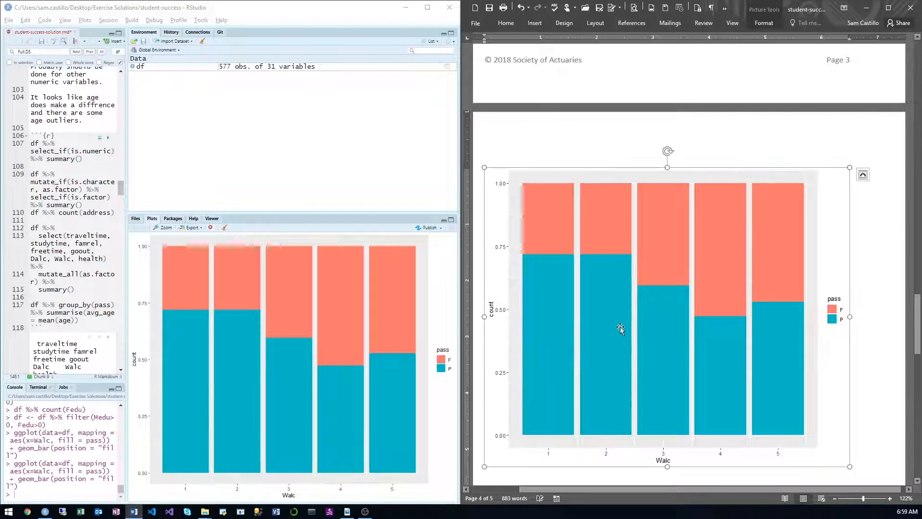
pyautogui.moveTo(826, 179); pyautogui.dragTo(623, 289)
# Step: In RStudio, widen the code editor, duplicate the Walc ggplot line, change its x variable to Dalc and run it
pyautogui.hotkey('alt', 'Tab')
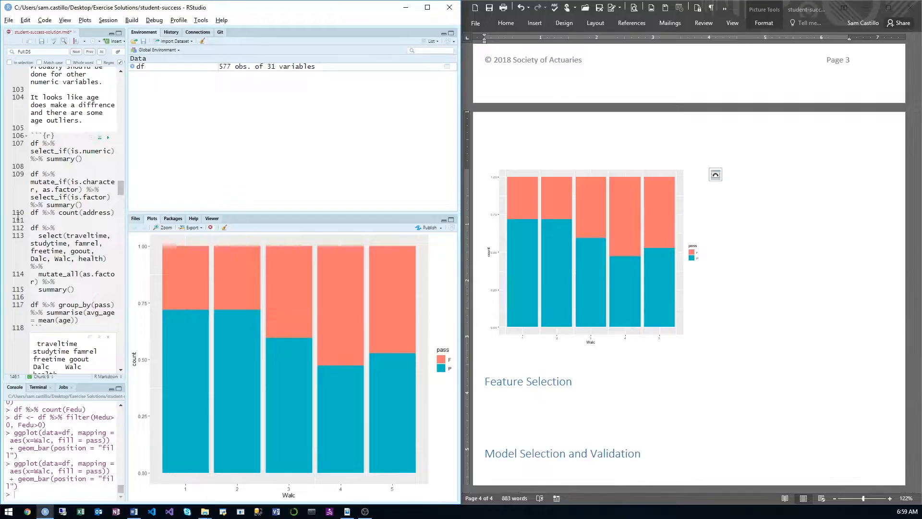
pyautogui.click(58, 213)
pyautogui.moveTo(127, 202); pyautogui.dragTo(368, 198)
pyautogui.scroll(8, 266, 262)
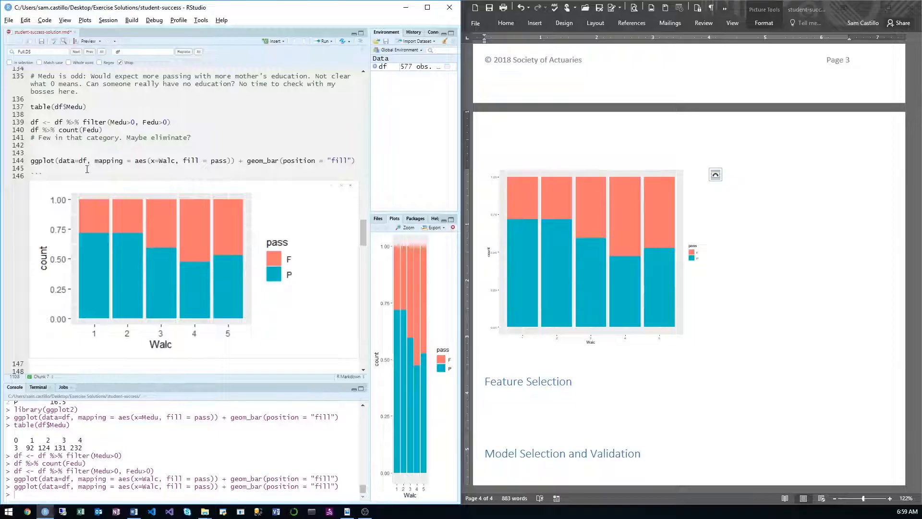
pyautogui.click(4, 163)
pyautogui.hotkey('ctrl', 'c')
pyautogui.click(45, 167)
pyautogui.hotkey('ctrl', 'v')
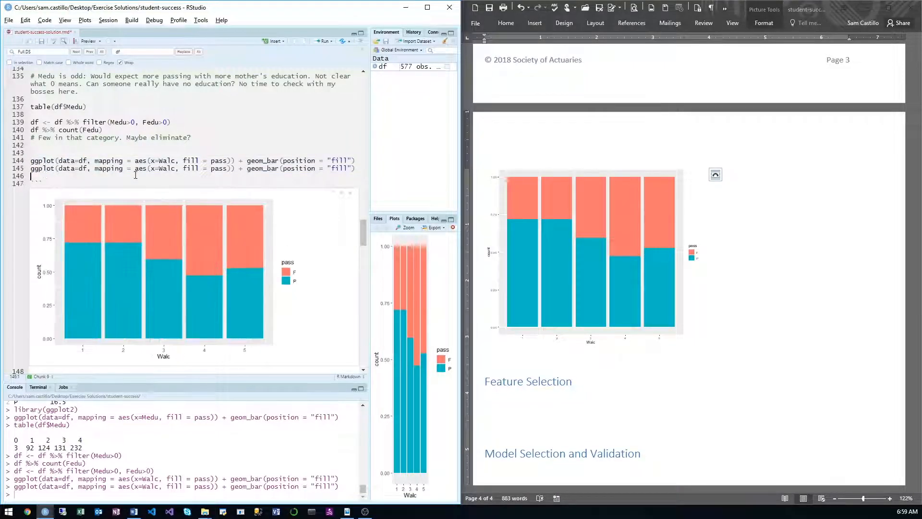
pyautogui.doubleClick(167, 169)
pyautogui.write('Dalc')
pyautogui.hotkey('ctrl', 'Return')
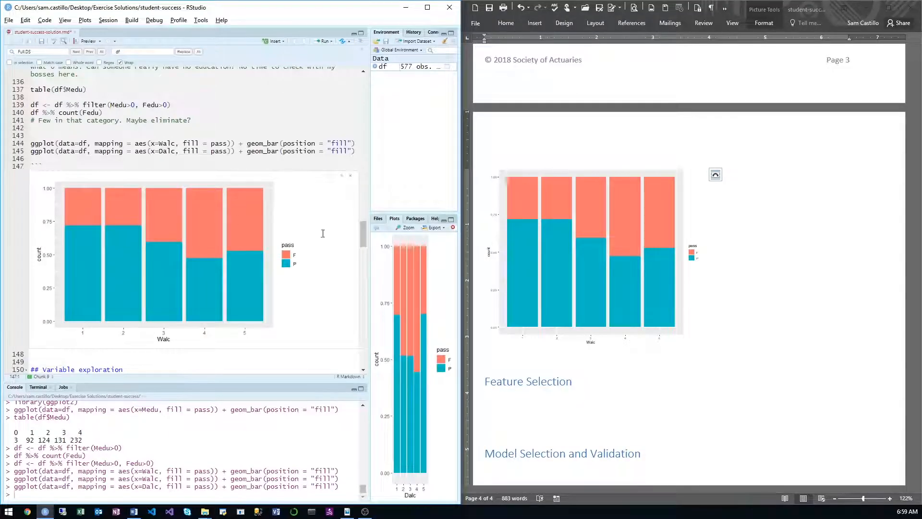
# Step: Widen the plot area and copy the Dalc bar chart to the clipboard as a metafile
pyautogui.moveTo(369, 233); pyautogui.dragTo(88, 257)
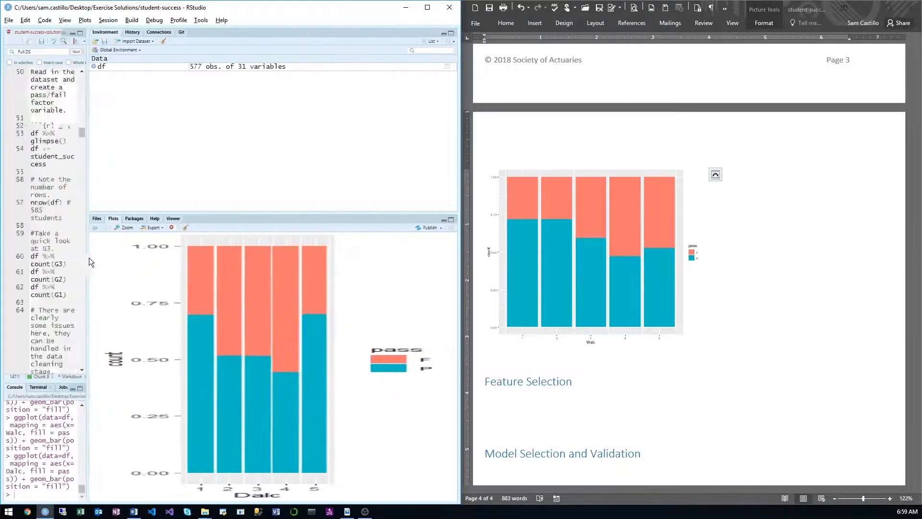
pyautogui.rightClick(258, 297)
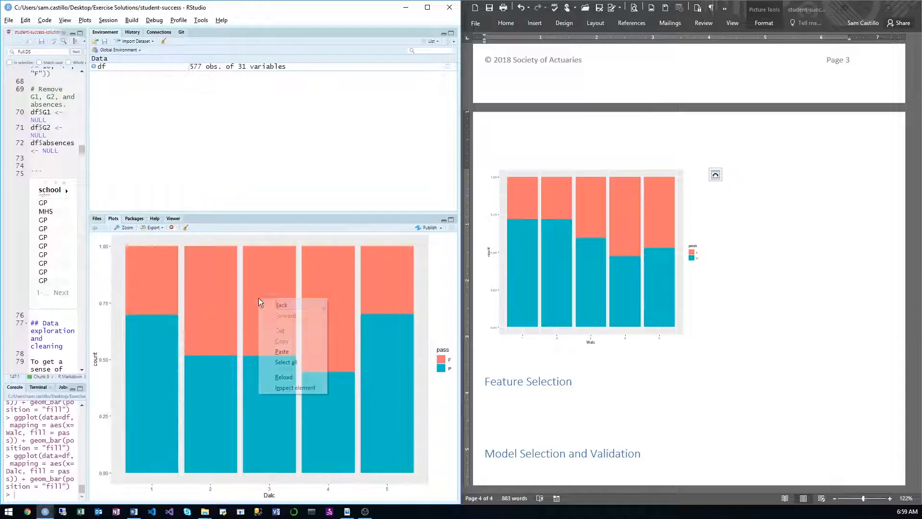
pyautogui.click(157, 228)
pyautogui.click(163, 257)
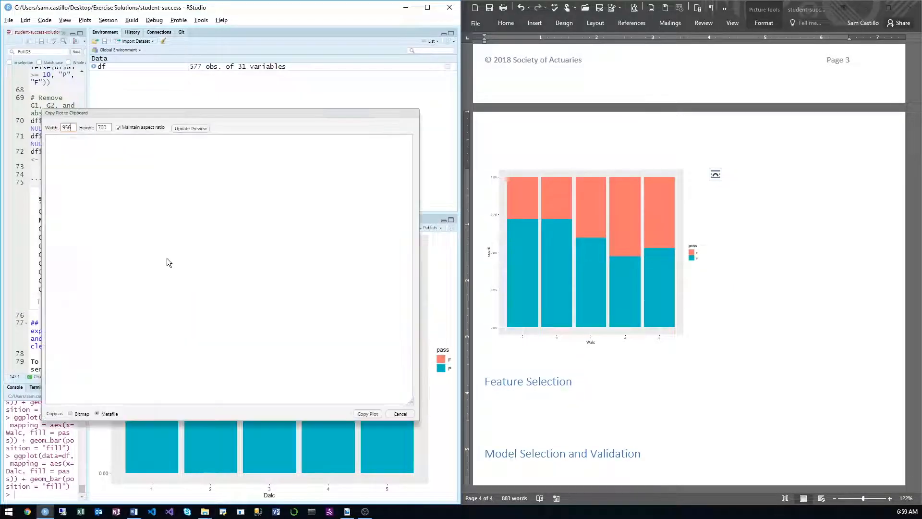
pyautogui.click(200, 129)
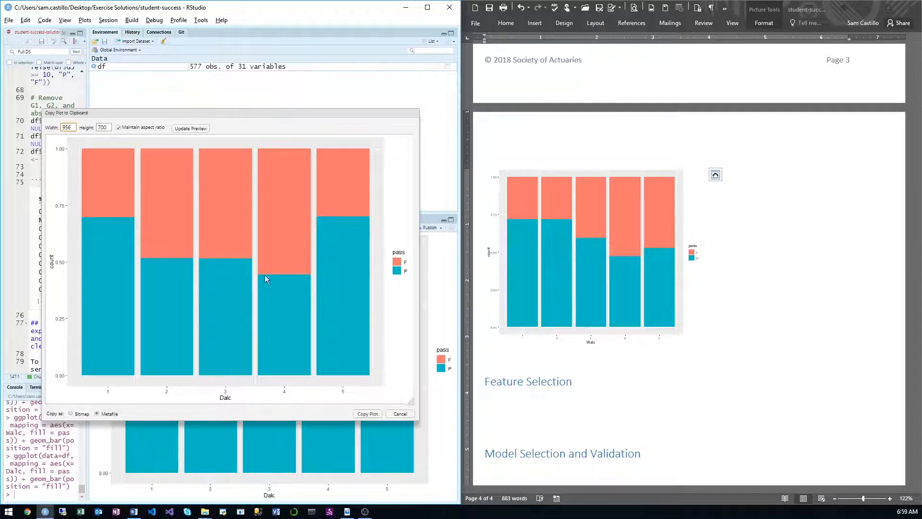
pyautogui.click(380, 414)
# Step: In Word, paste the Dalc bar chart below the Walc chart and scale it down
pyautogui.click(534, 352)
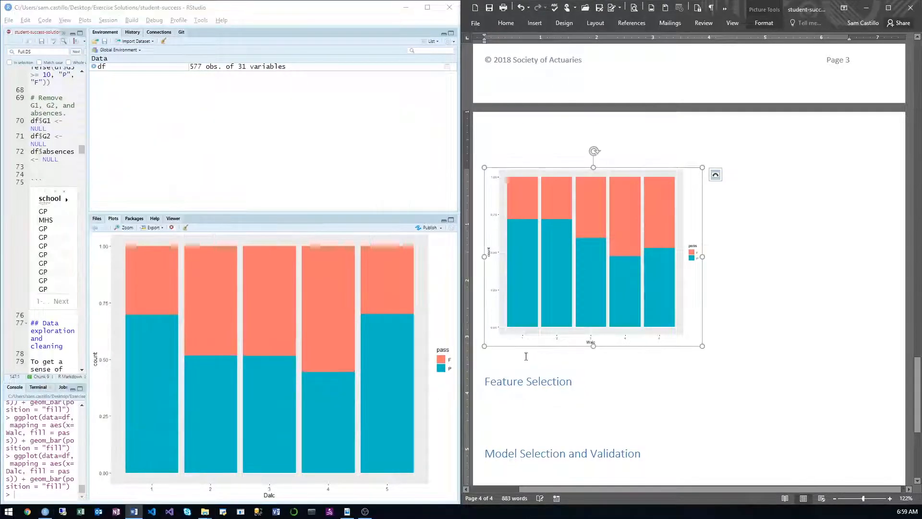
pyautogui.hotkey('ctrl', 'v')
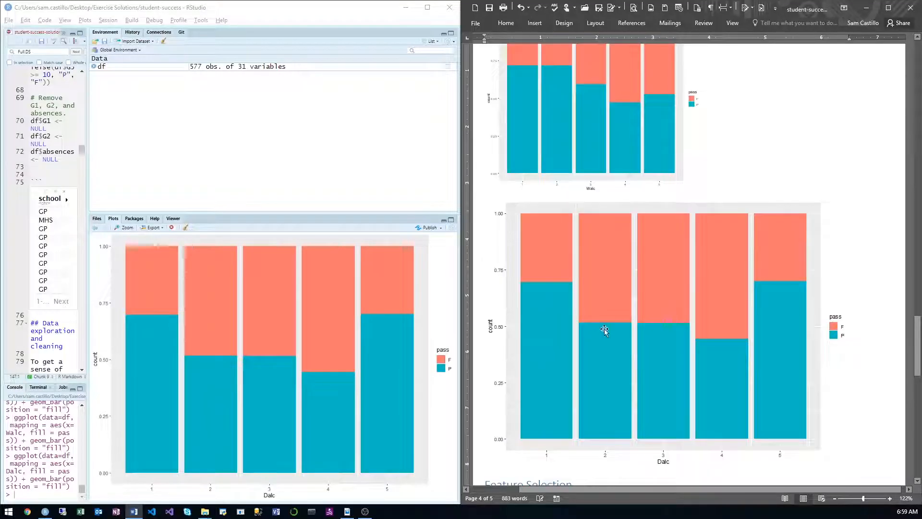
pyautogui.click(604, 330)
pyautogui.moveTo(850, 200); pyautogui.dragTo(609, 333)
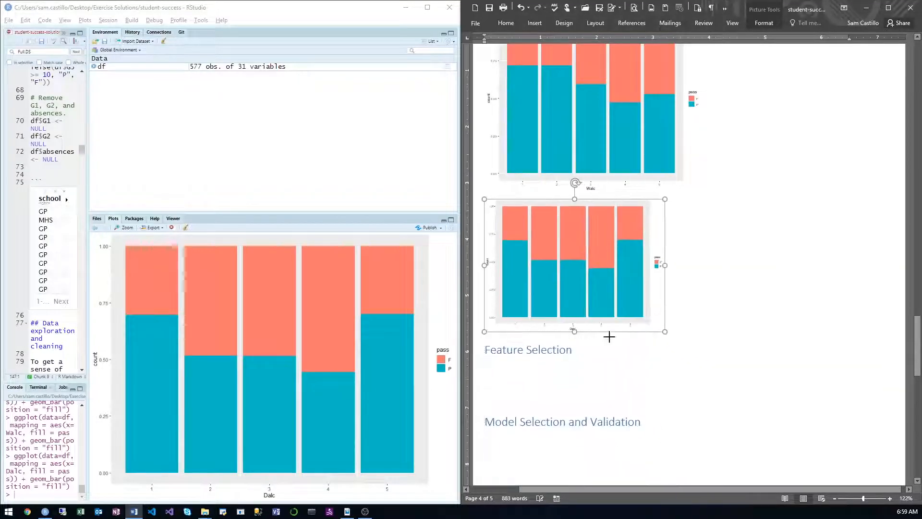
# Step: Scale down the Walc bar chart to roughly match the width of the Dalc chart
pyautogui.scroll(2, 600, 339)
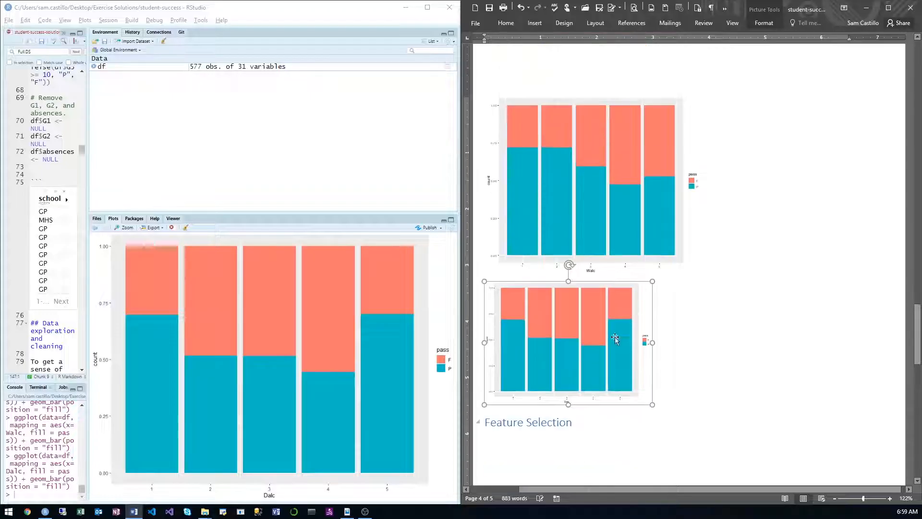
pyautogui.click(702, 96)
pyautogui.moveTo(703, 96); pyautogui.dragTo(594, 135)
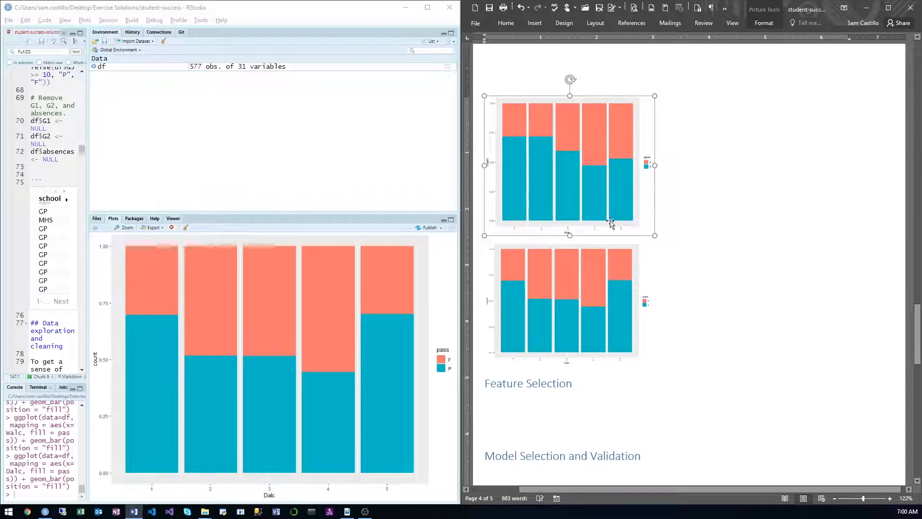
# Step: Insert a line between the Walc and Dalc charts and enter the bold caption text "Weekday Alcohol Co"
pyautogui.scroll(2, 595, 139)
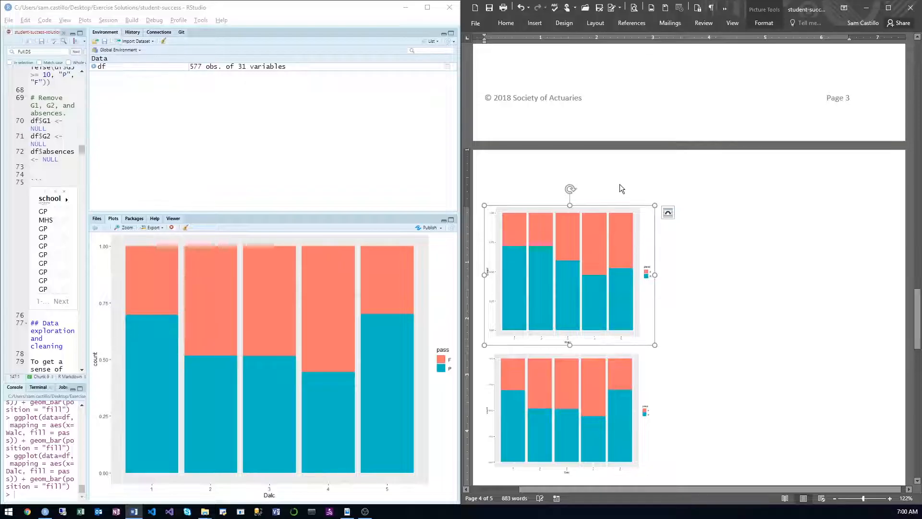
pyautogui.click(712, 210)
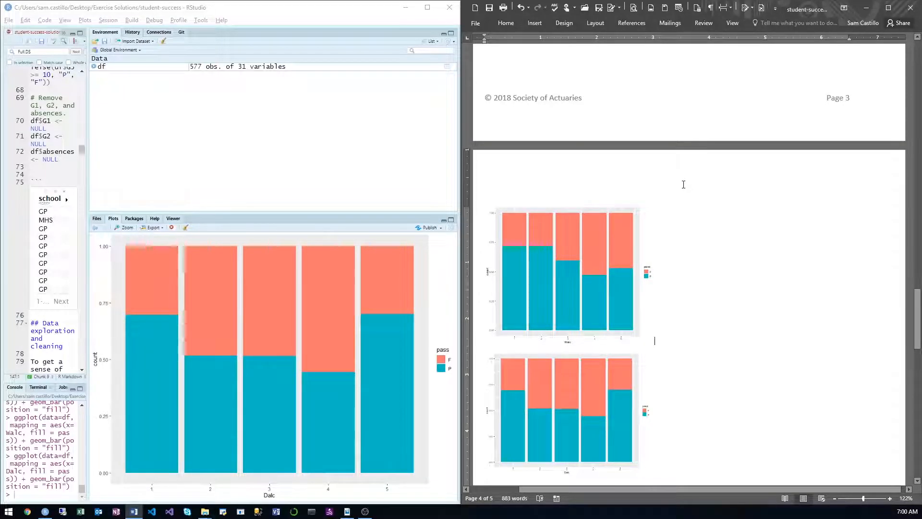
pyautogui.press('Return')
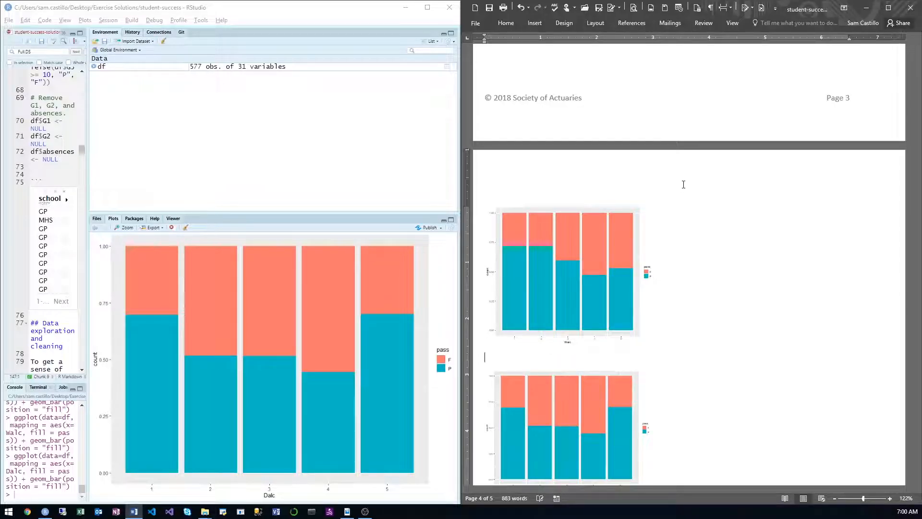
pyautogui.write('D')
pyautogui.write('eekday Al')
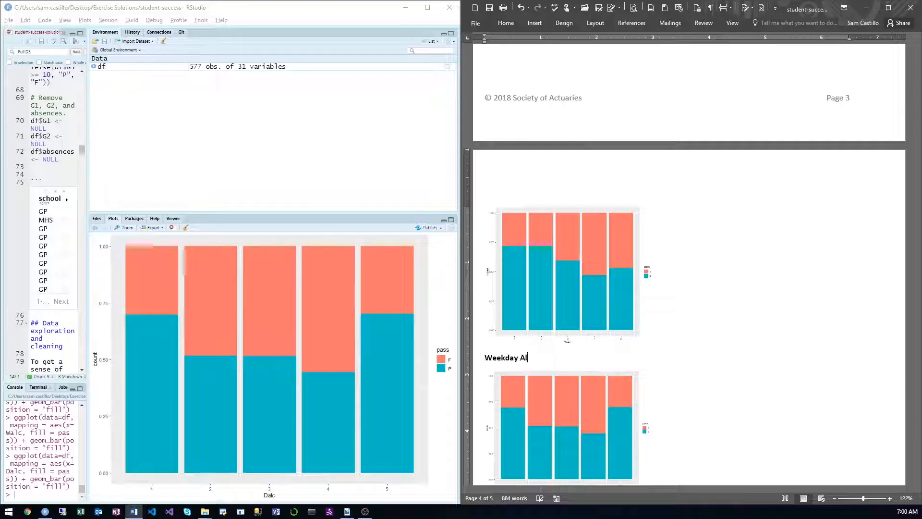
pyautogui.write('cohol Co')
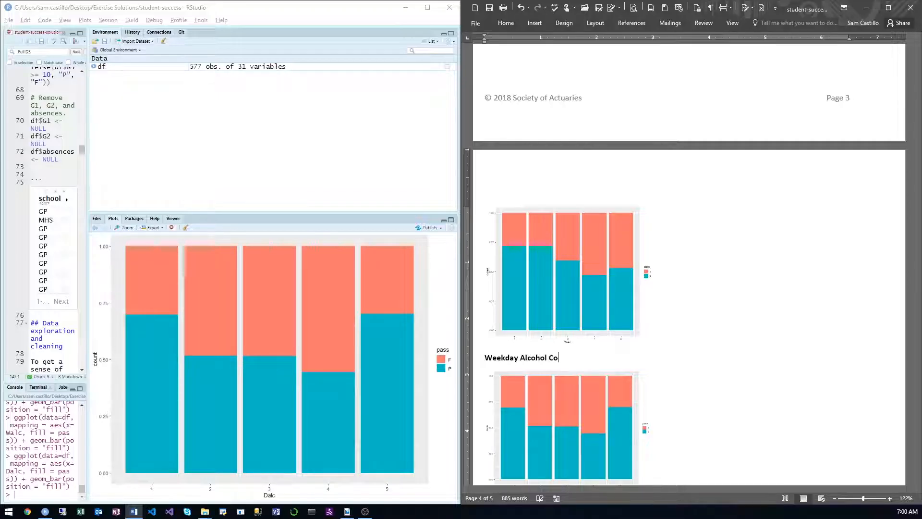